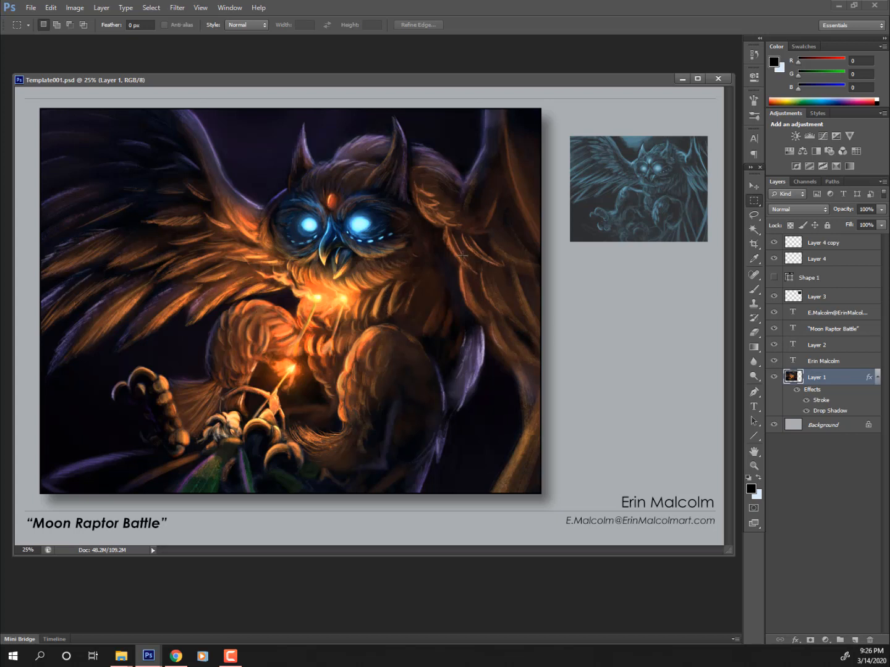
- Nudge the template window up slightly and select the Move tool
drag(328, 84, 327, 77)
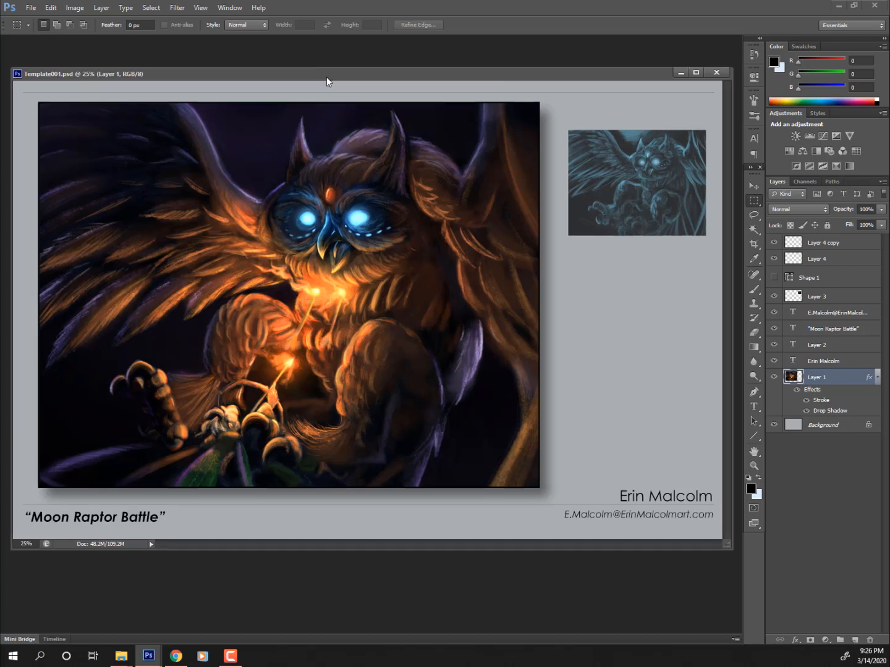
click(755, 191)
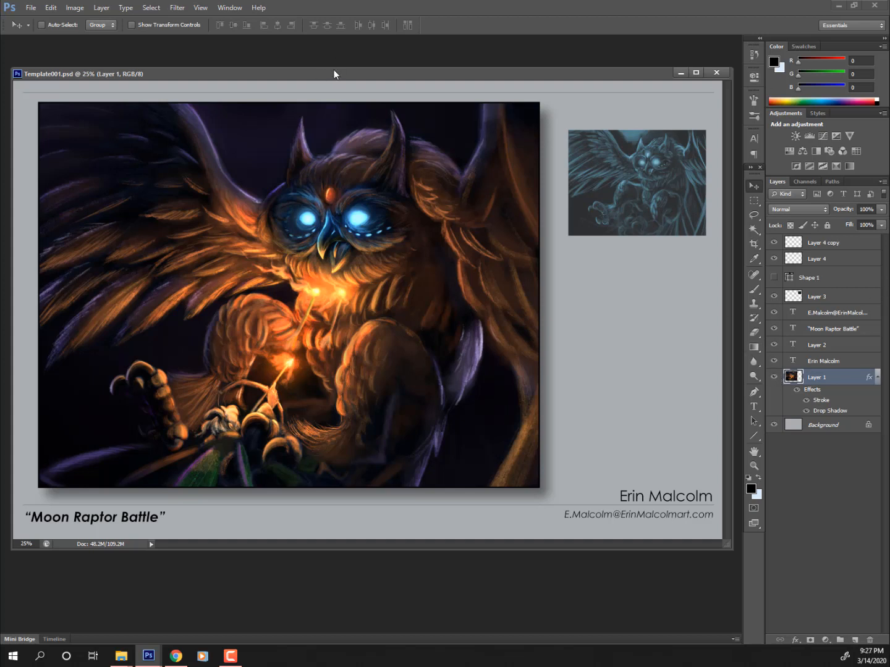
drag(334, 75, 334, 68)
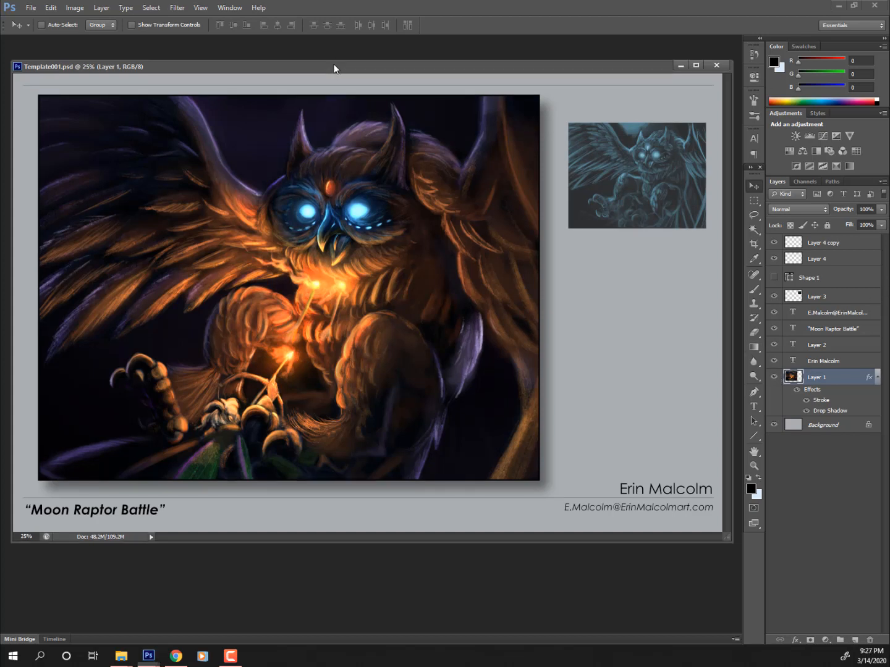
- Bring the caricature image into Photoshop as a floating window beside Template001, then reactivate the template
key(alt+Tab)
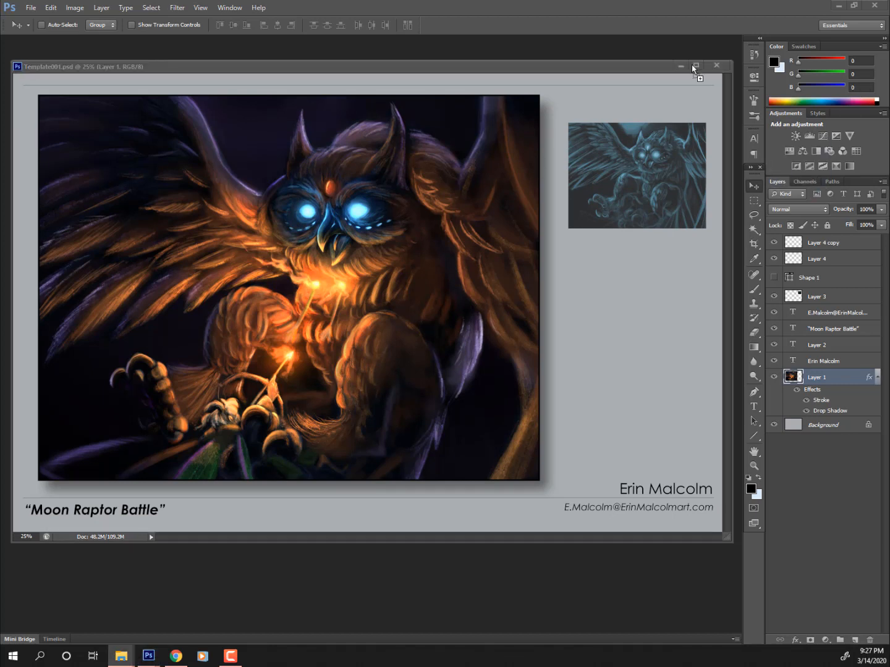
drag(670, 50, 558, 49)
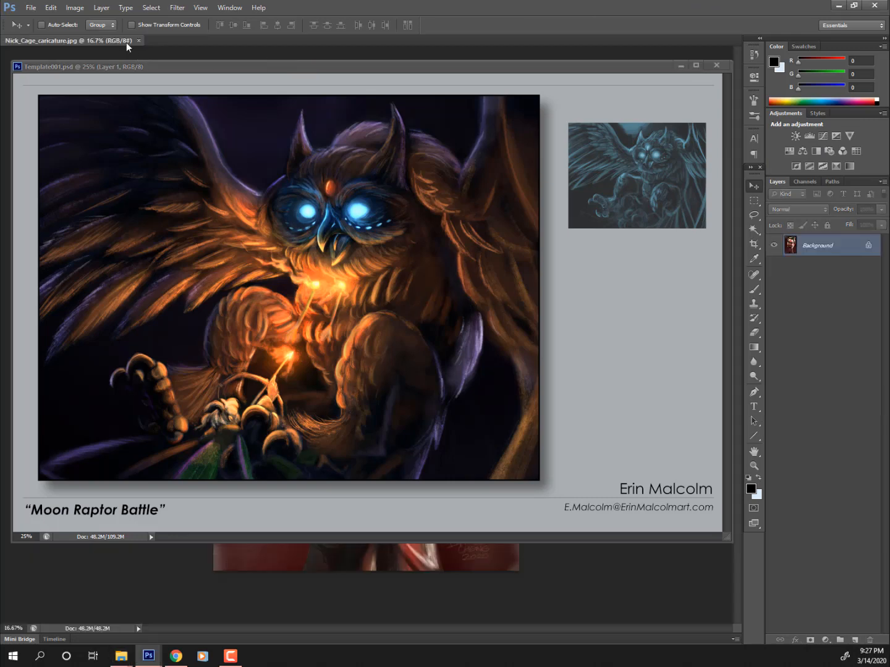
drag(126, 42, 266, 64)
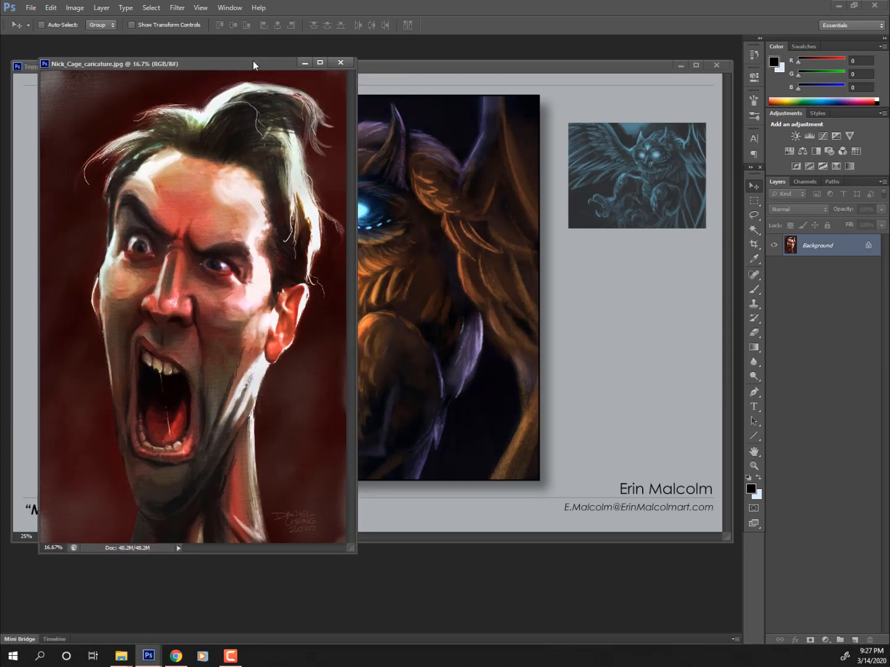
drag(253, 60, 281, 143)
click(498, 67)
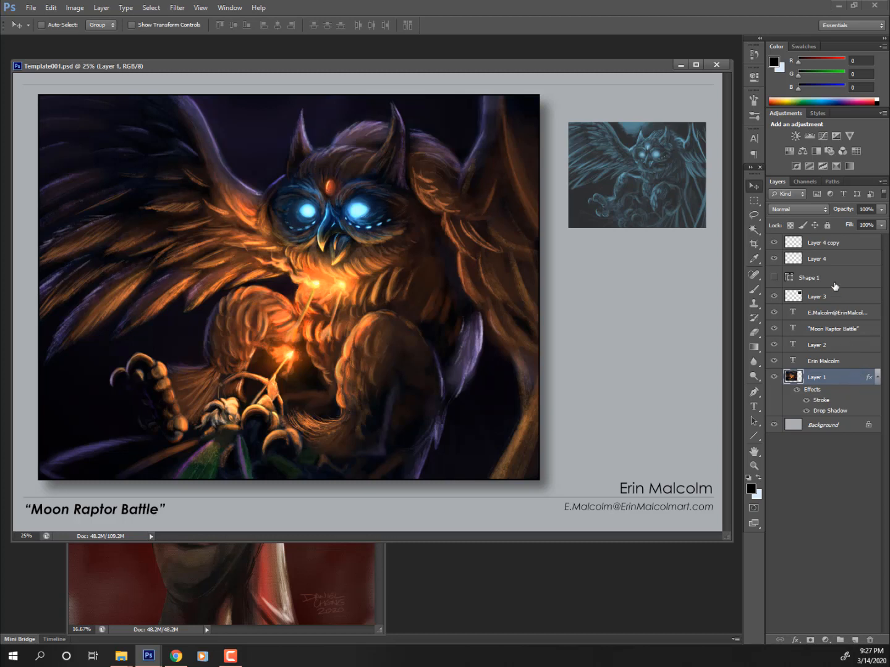
- Select Layer 4 copy through Layer 1 and group them into Group 1
click(836, 244)
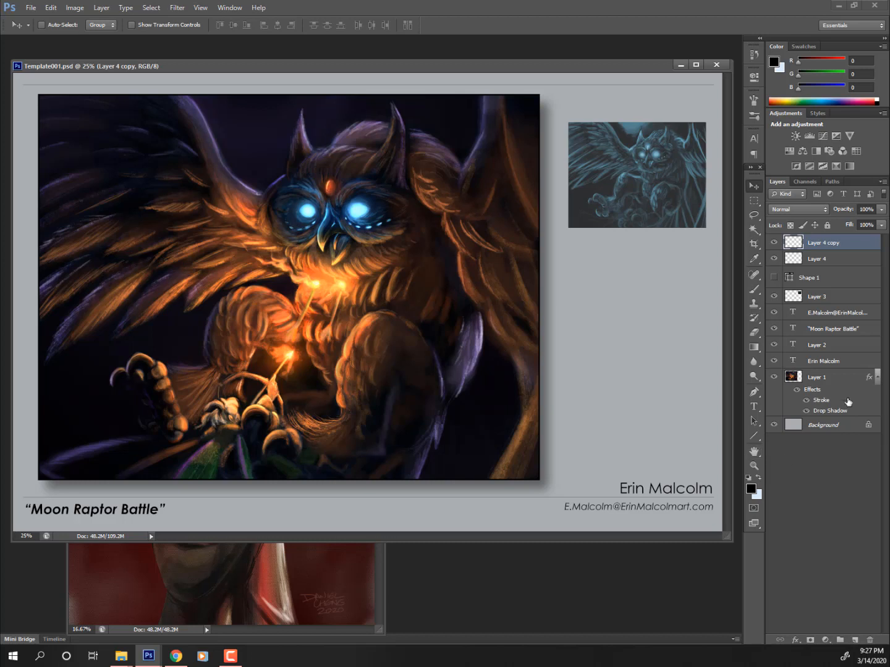
shift+click(832, 378)
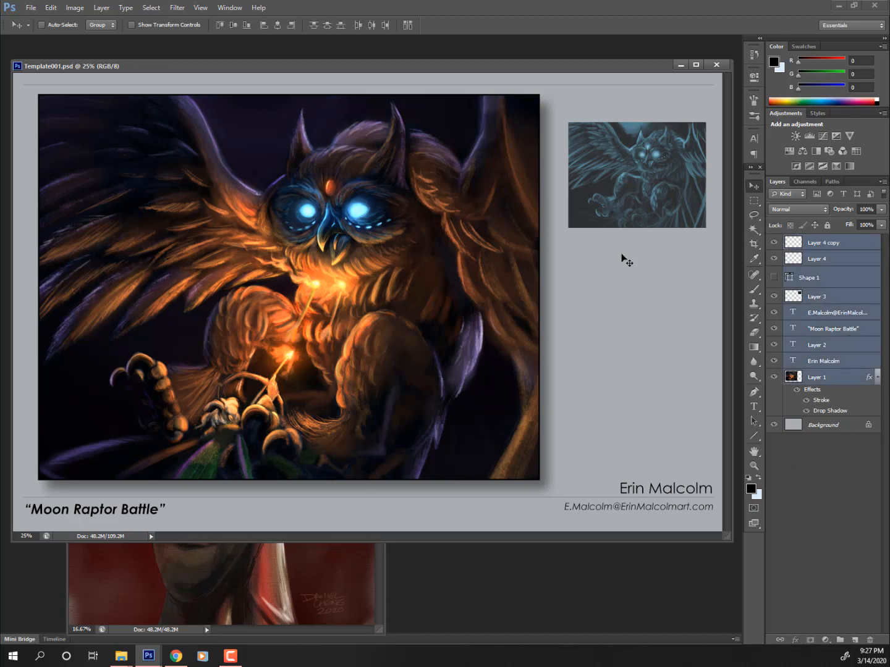
click(832, 244)
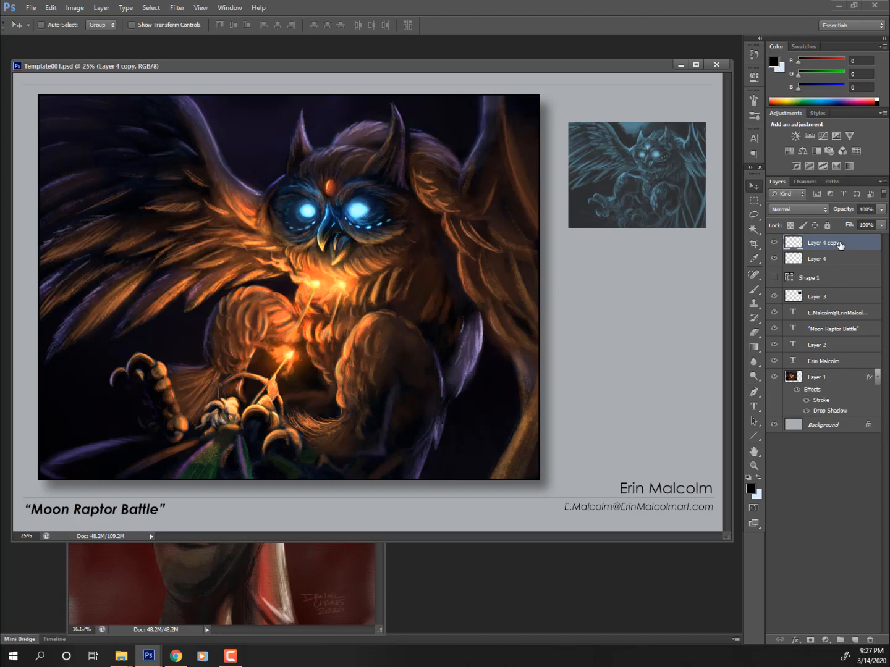
shift+click(837, 379)
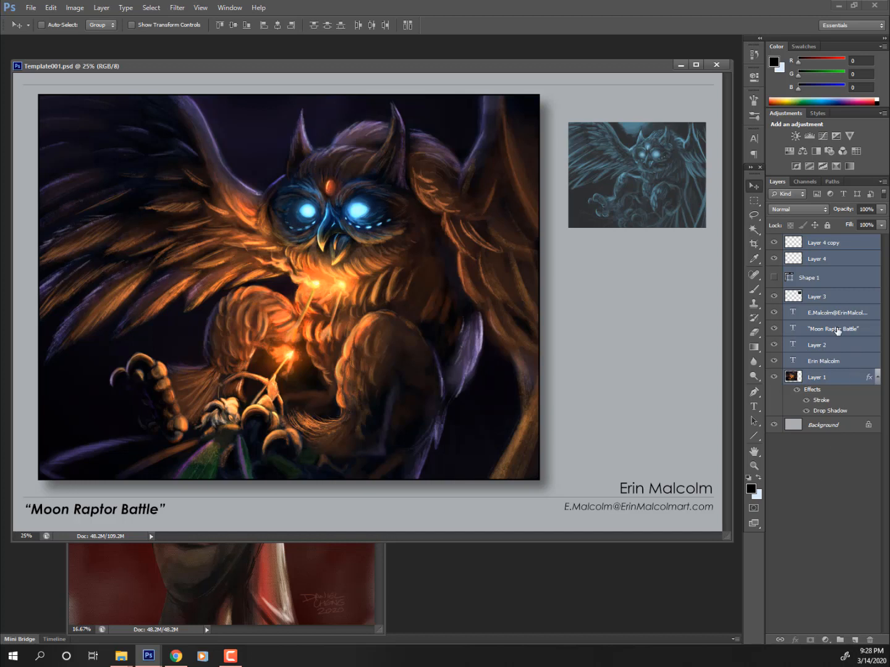
key(ctrl+g)
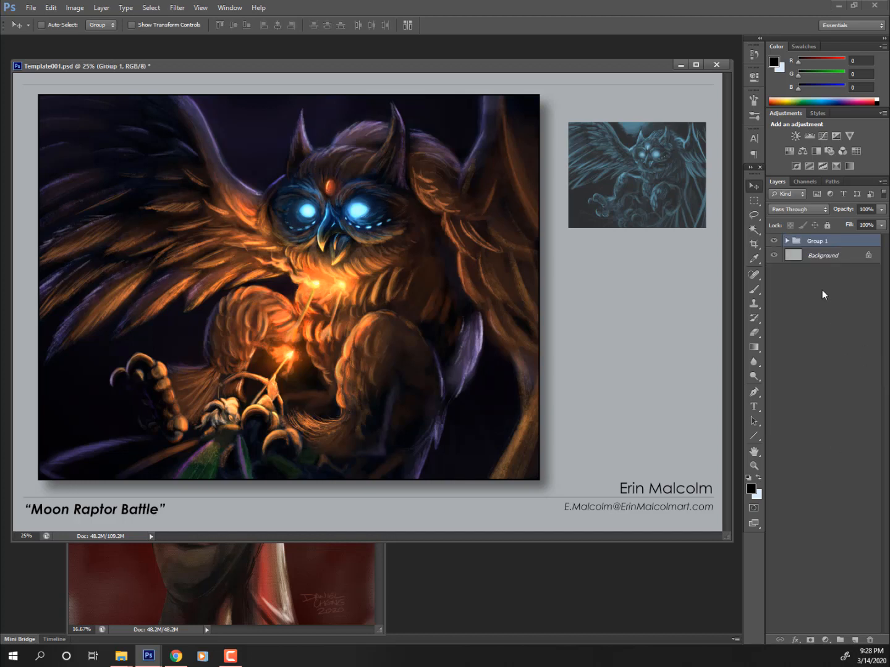
- Hide Group 1 and bring the caricature window forward
click(773, 242)
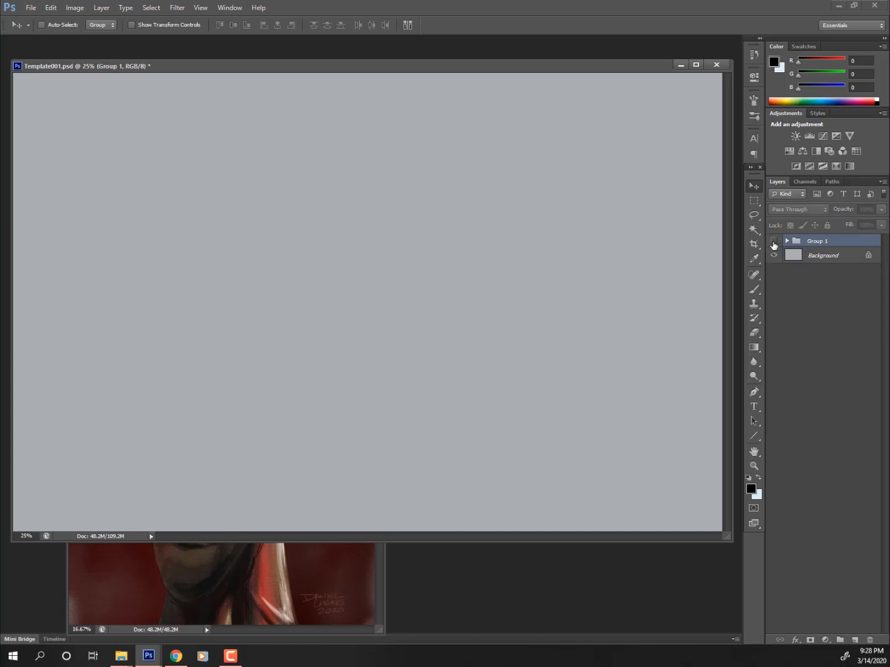
click(774, 243)
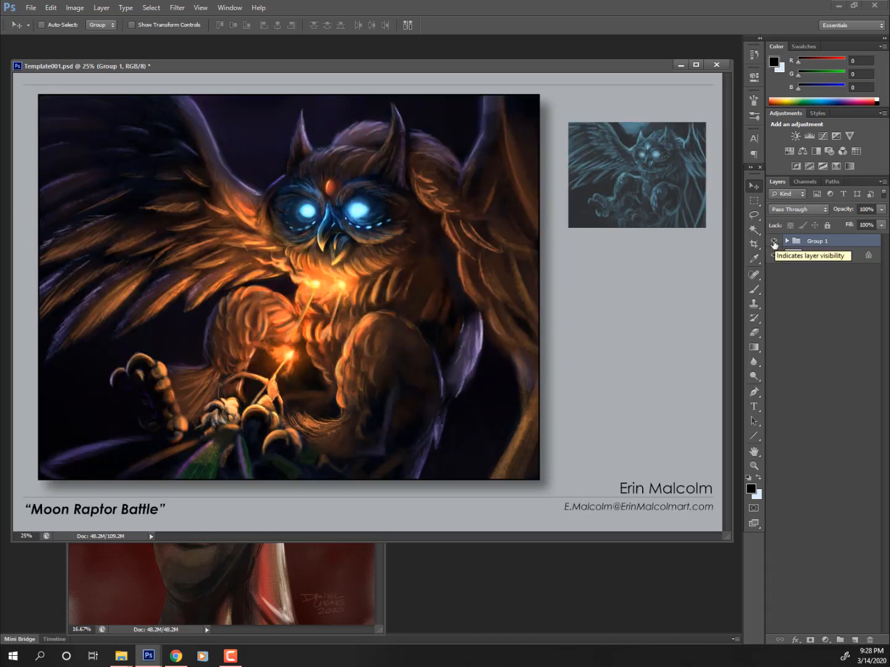
click(773, 242)
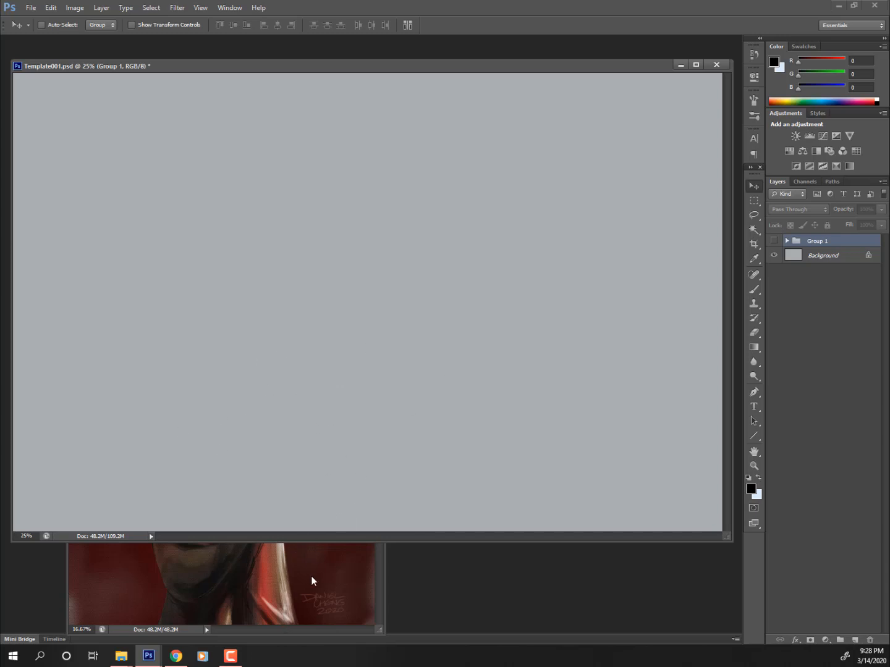
click(277, 586)
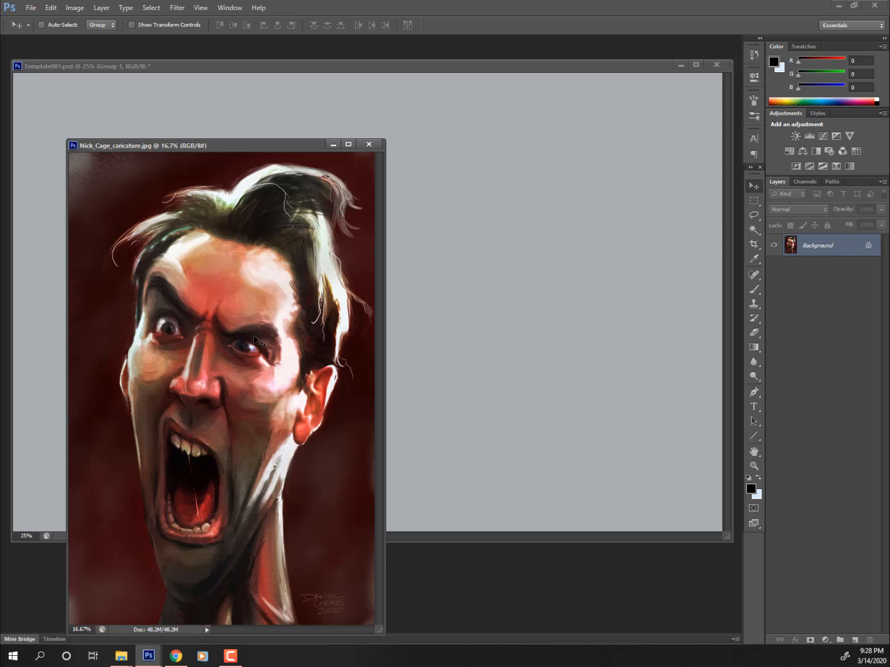
- Drag the caricature into Template001 as Layer 5, minimize its window, and shift it right
drag(255, 341, 515, 190)
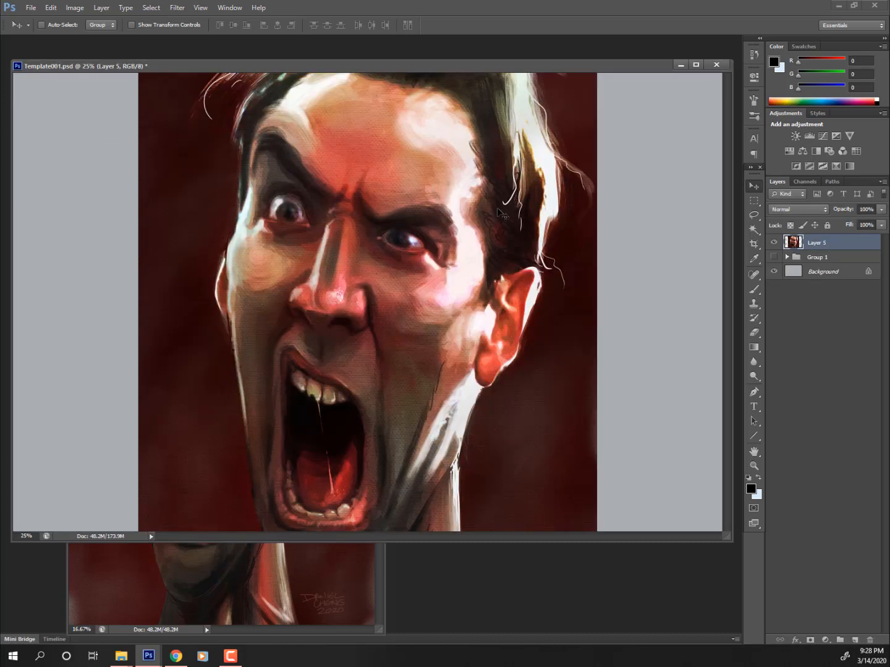
click(325, 573)
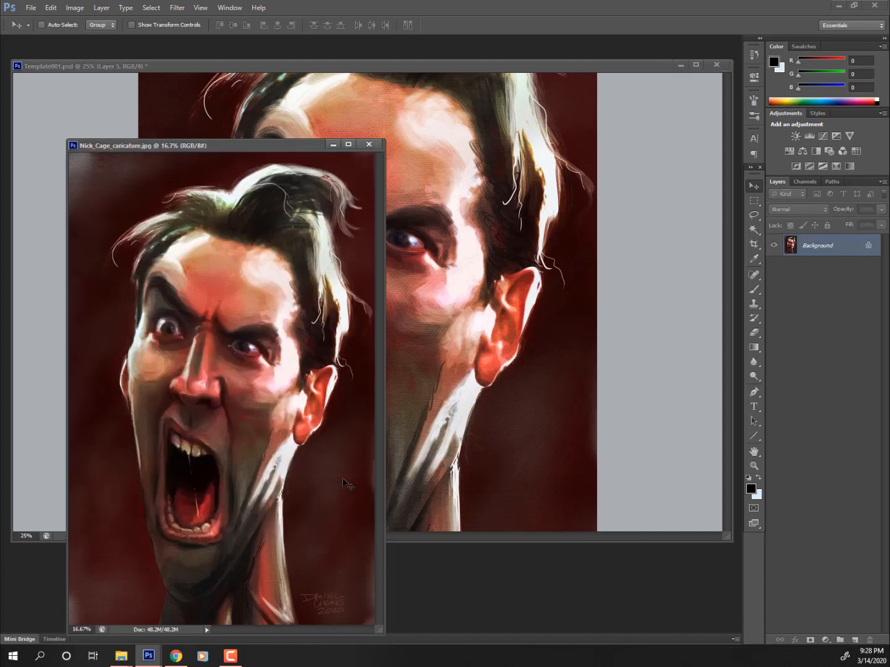
click(332, 146)
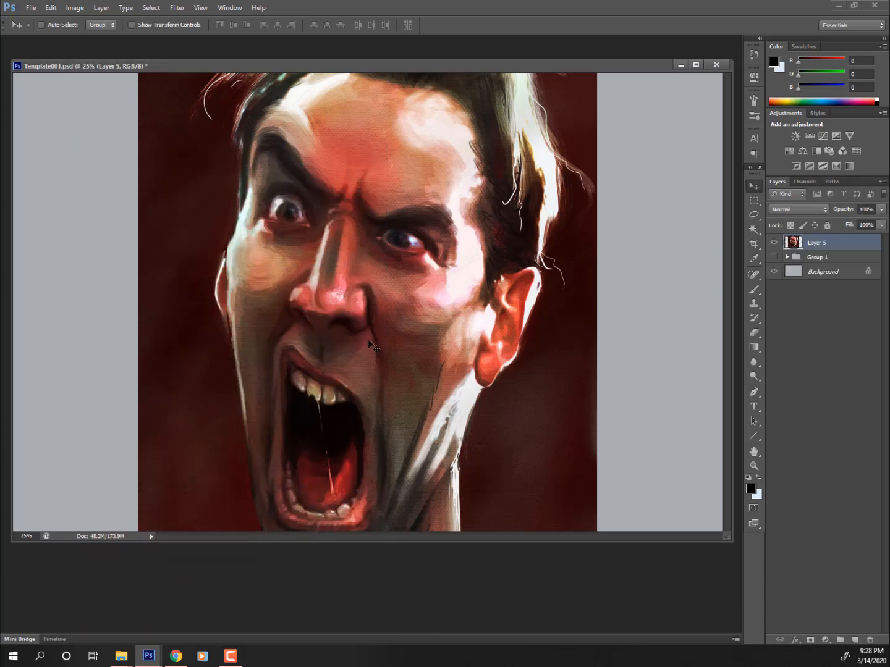
drag(352, 343, 451, 342)
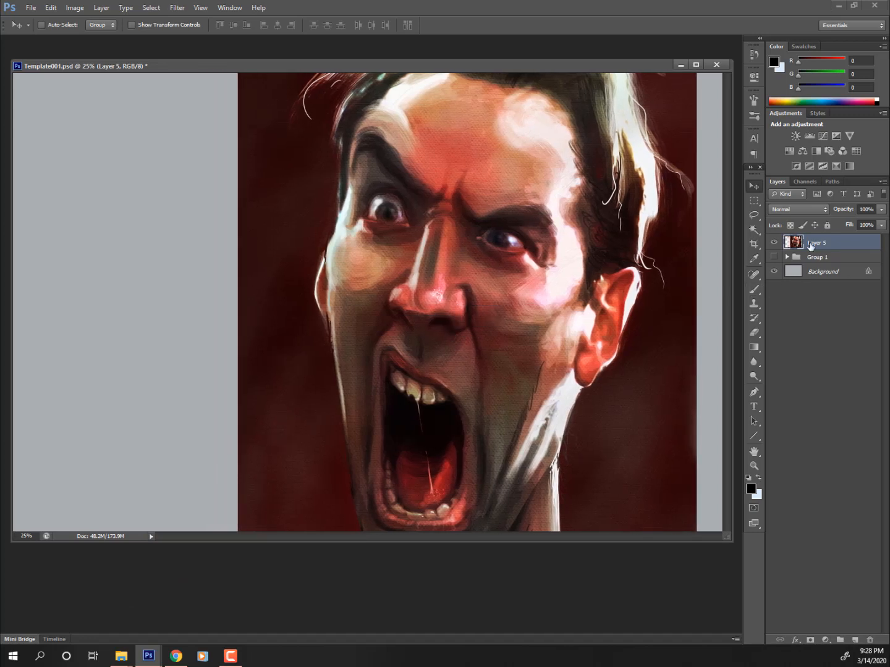
- Duplicate Layer 5 and hide the original
mouse_move(854, 242)
mouse_down()
mouse_move(856, 621)
mouse_move(876, 224)
mouse_move(856, 248)
mouse_move(856, 639)
mouse_up()
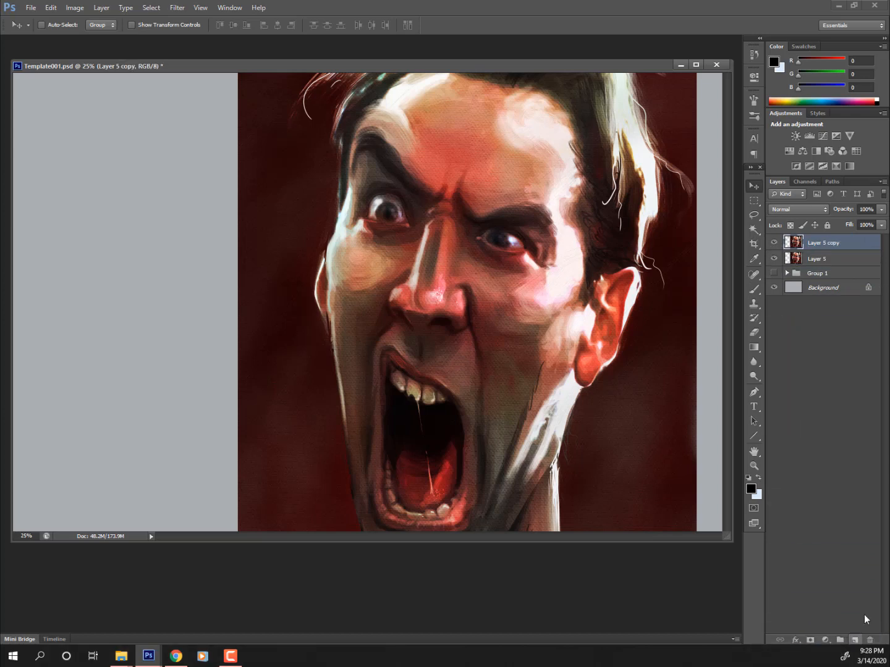
key(e)
click(773, 259)
- Scale the Layer 5 copy down to about 54.61% and apply the transform
key(ctrl+t)
key(ctrl+minus)
key(ctrl+minus)
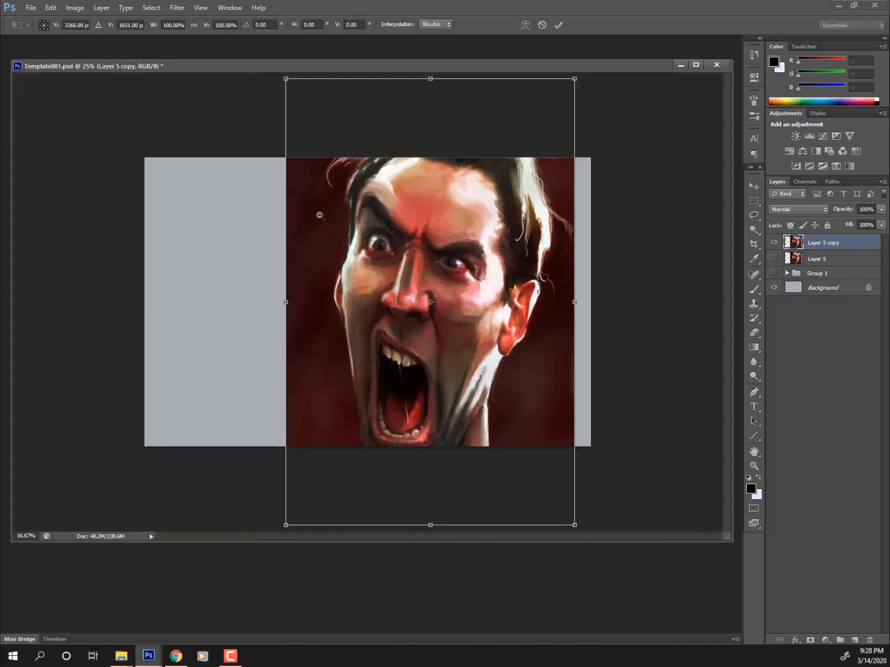
drag(531, 124, 305, 231)
drag(315, 366, 346, 384)
key(Return)
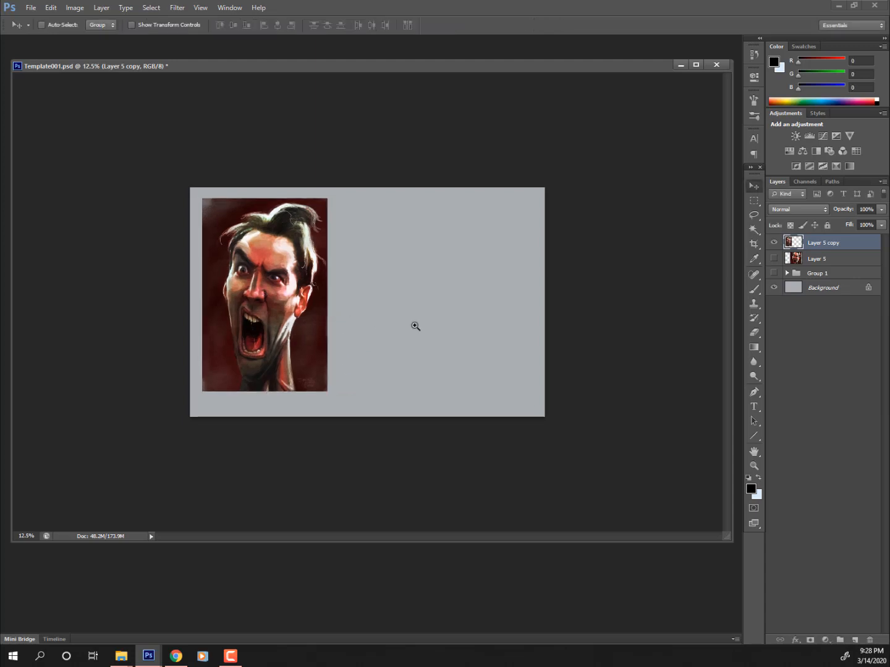
- Zoom to 25%, make Group 1 visible again and expand its layer list
ctrl+click(416, 326)
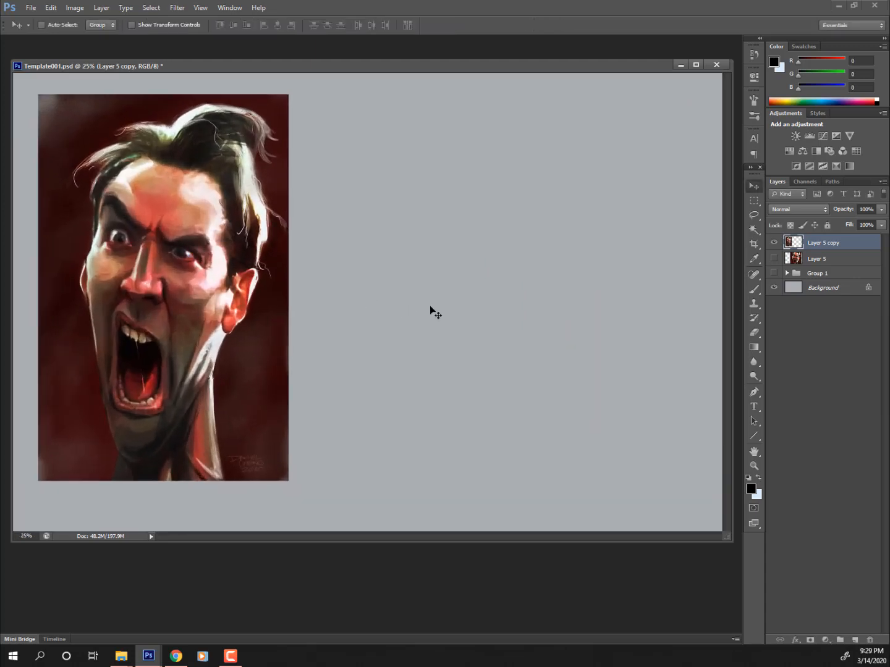
click(773, 273)
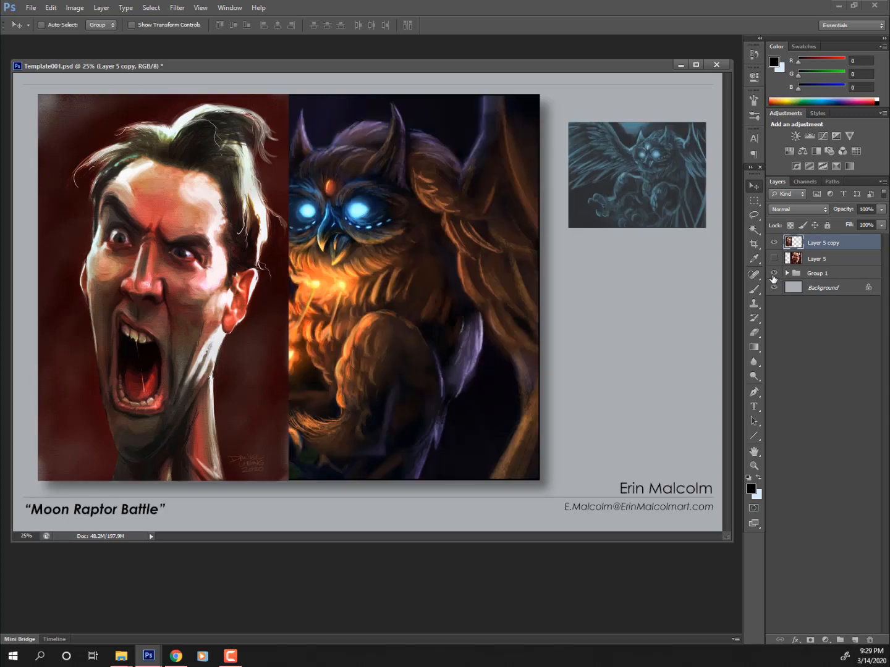
click(773, 274)
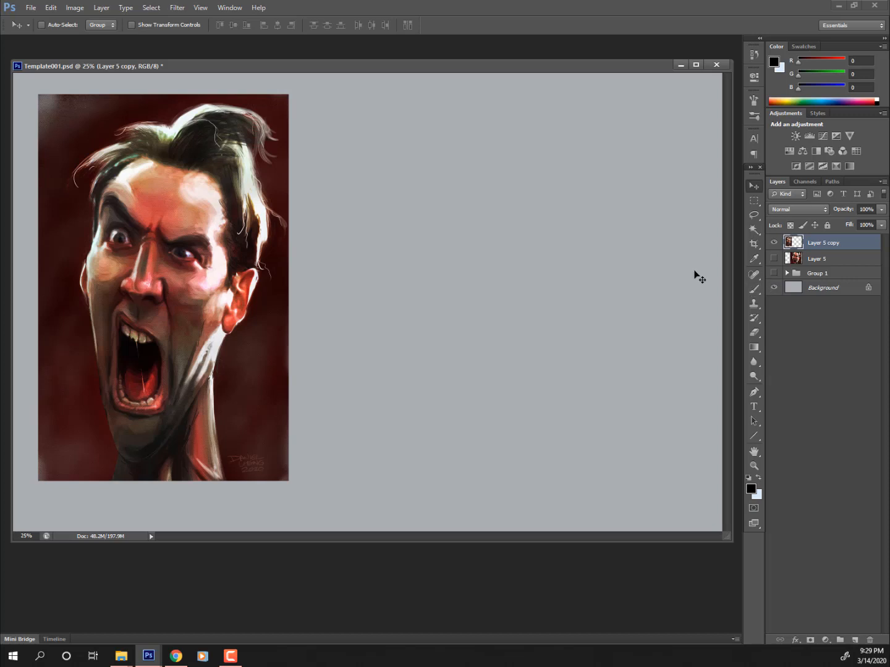
click(773, 274)
click(773, 274)
click(787, 273)
click(773, 273)
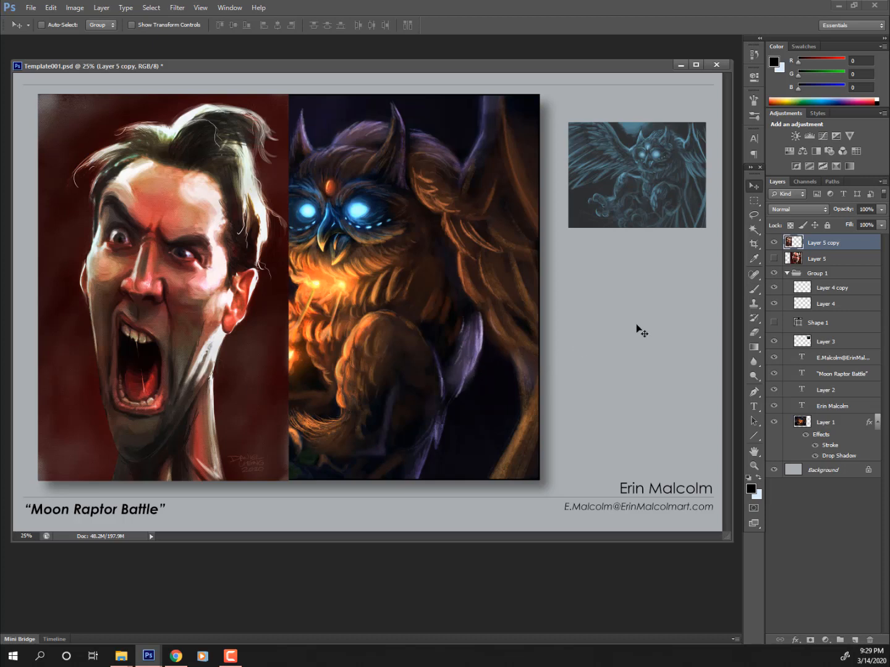
ctrl+click(497, 355)
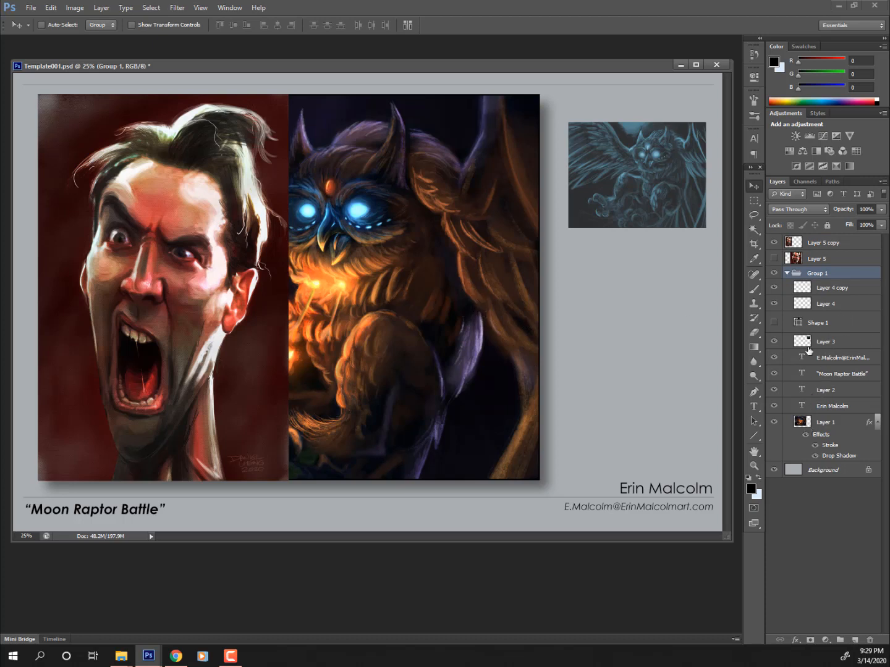
- Select the owl painting Layer 1 and toggle its visibility off and on
click(802, 425)
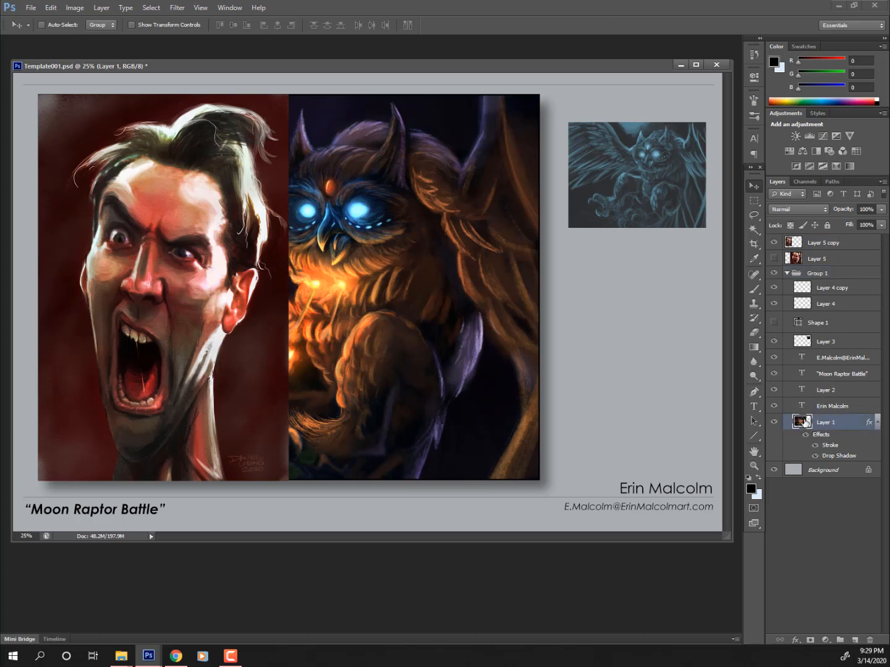
click(775, 422)
click(774, 423)
- Drag Layer 1's Stroke and Drop Shadow effects onto Layer 5 copy
drag(827, 440, 820, 246)
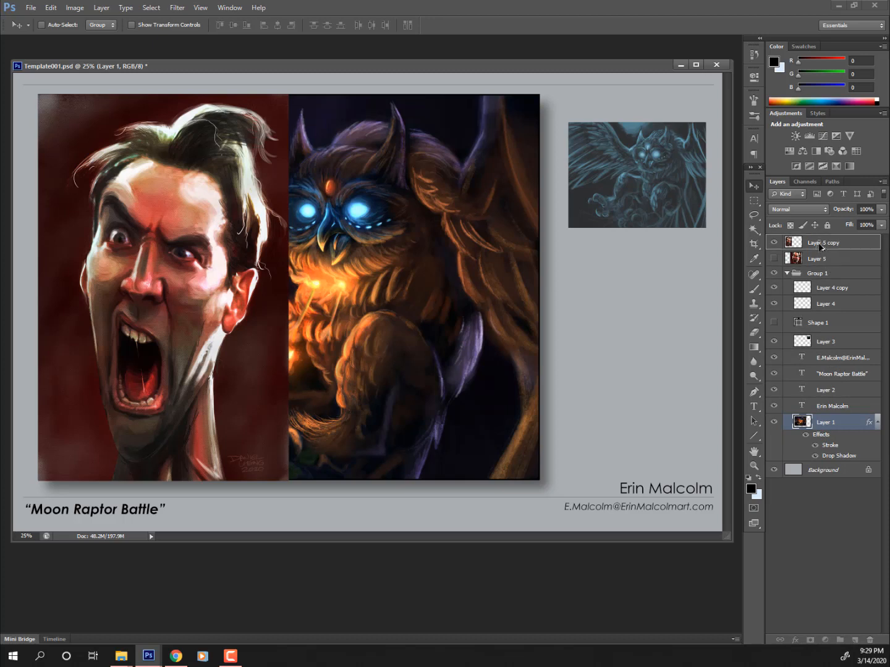
drag(821, 247, 820, 247)
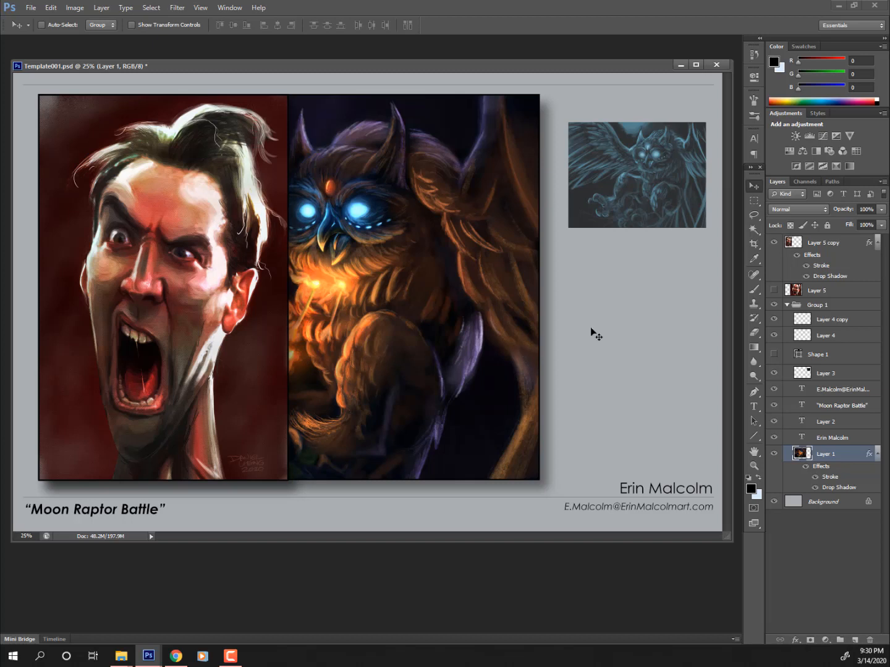
- Select Layer 4 copy and make sure it is visible
click(775, 319)
click(827, 321)
click(774, 320)
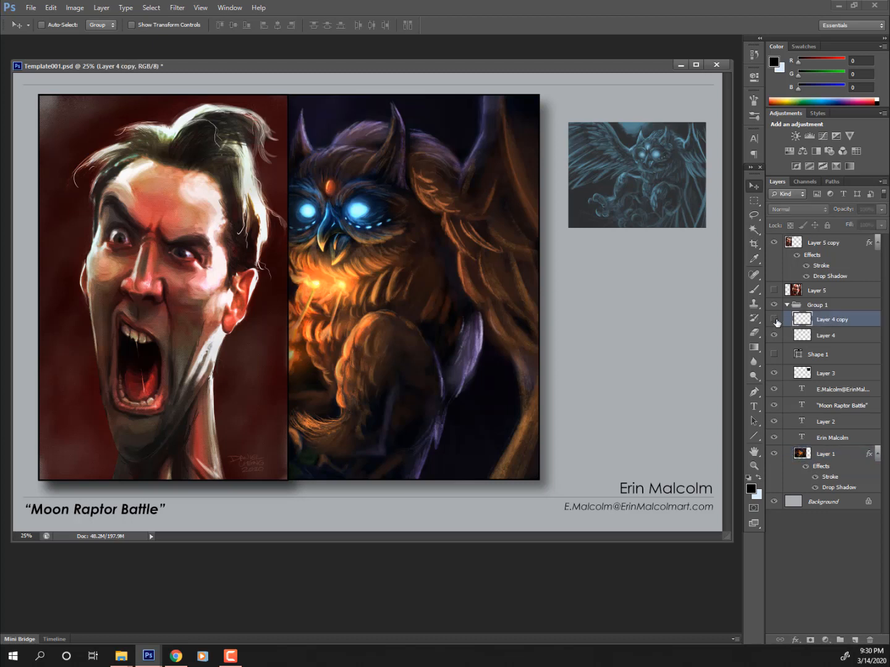
click(774, 320)
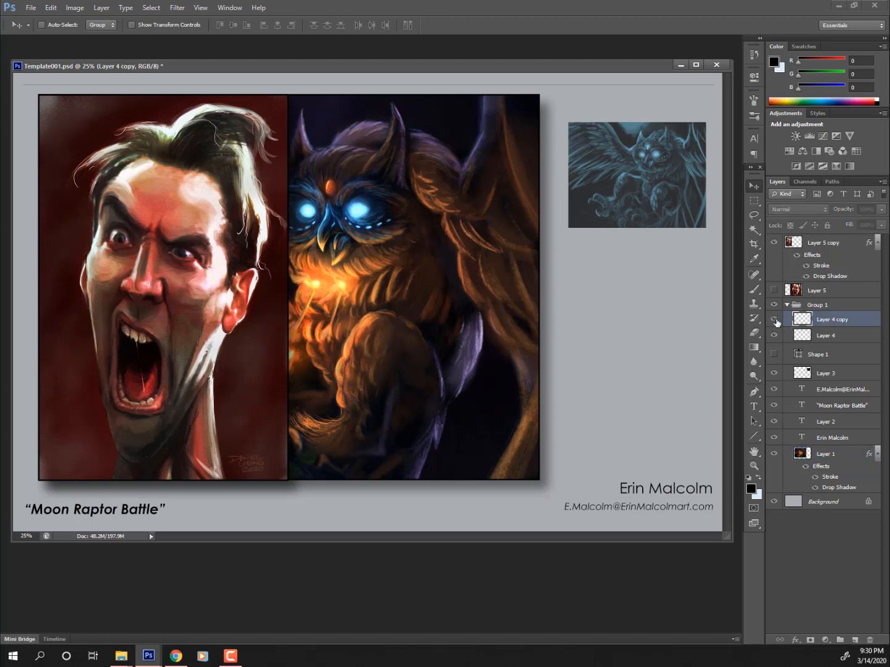
- Duplicate Layer 4 and Layer 4 copy and move the copies above Group 1
shift+click(853, 335)
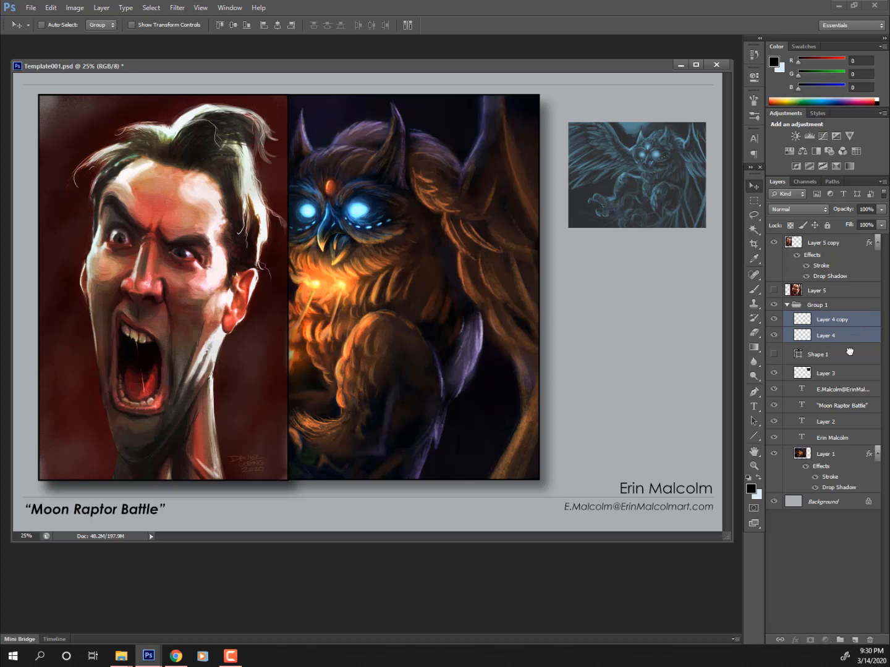
mouse_move(853, 337)
mouse_down()
mouse_move(854, 639)
mouse_move(853, 333)
mouse_up()
click(851, 320)
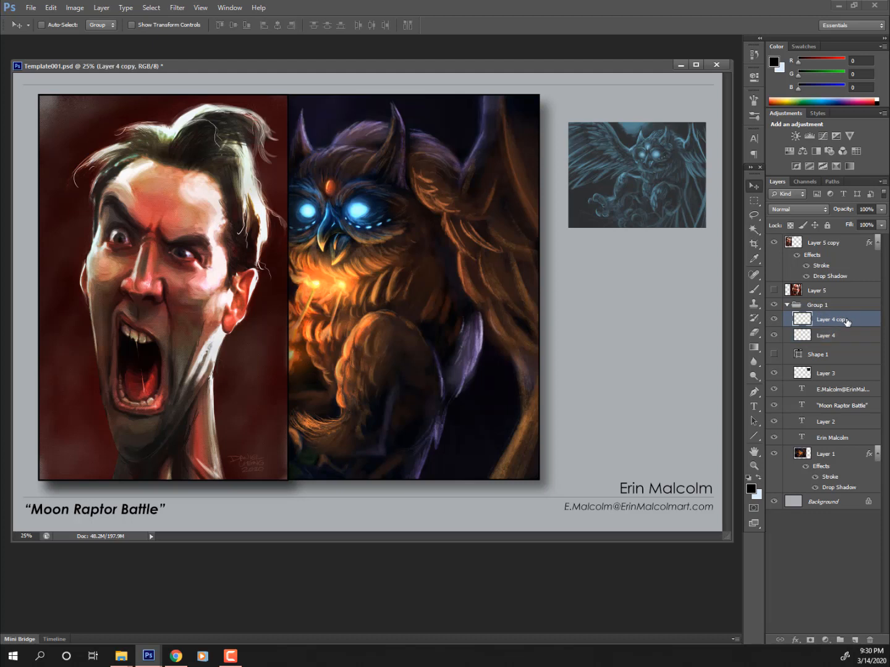
shift+click(849, 335)
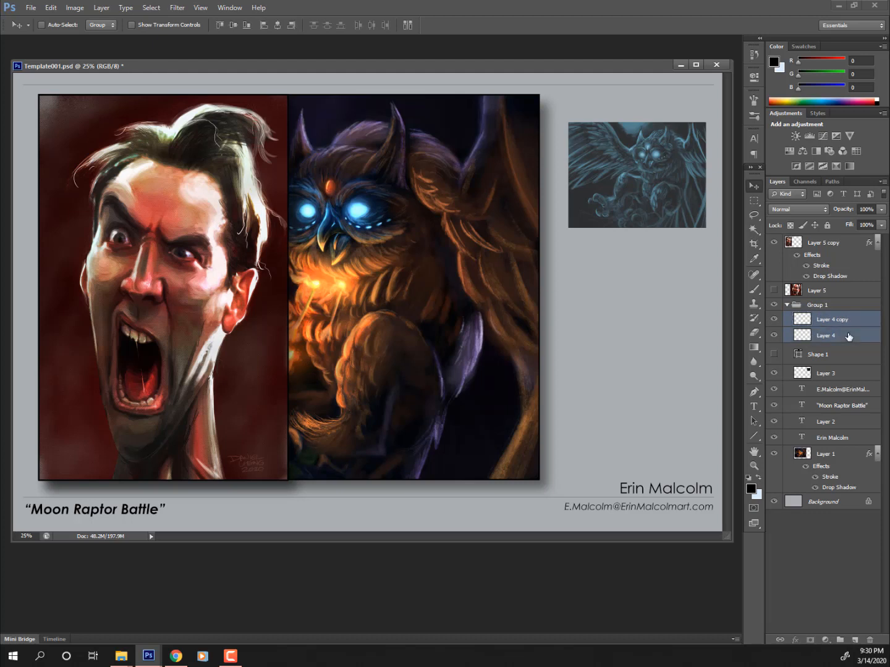
drag(855, 341, 854, 639)
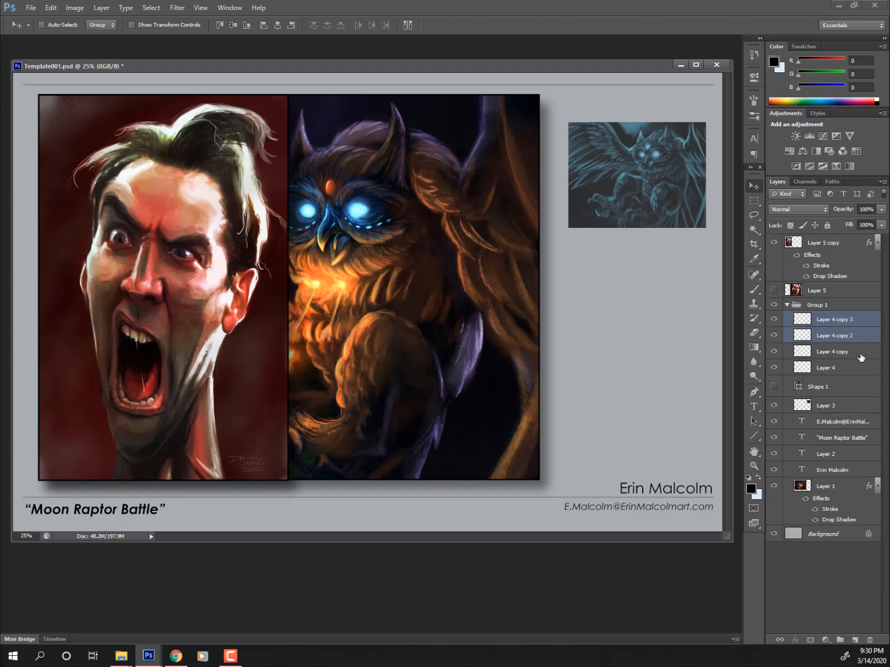
drag(838, 320, 836, 292)
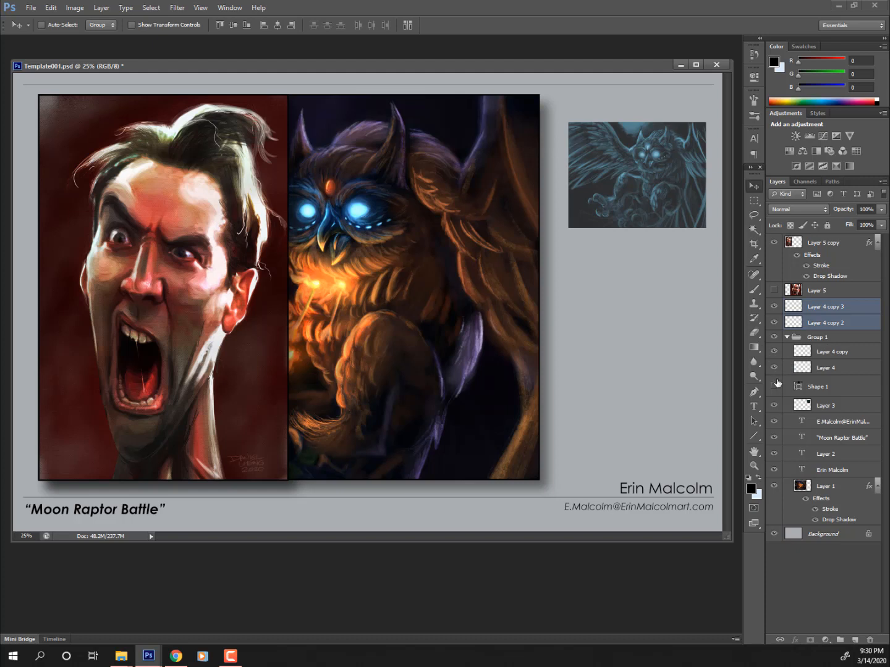
- Hide Shape 1 and select the e-mail, Moon Raptor Battle and artist name text layers
click(774, 386)
click(847, 422)
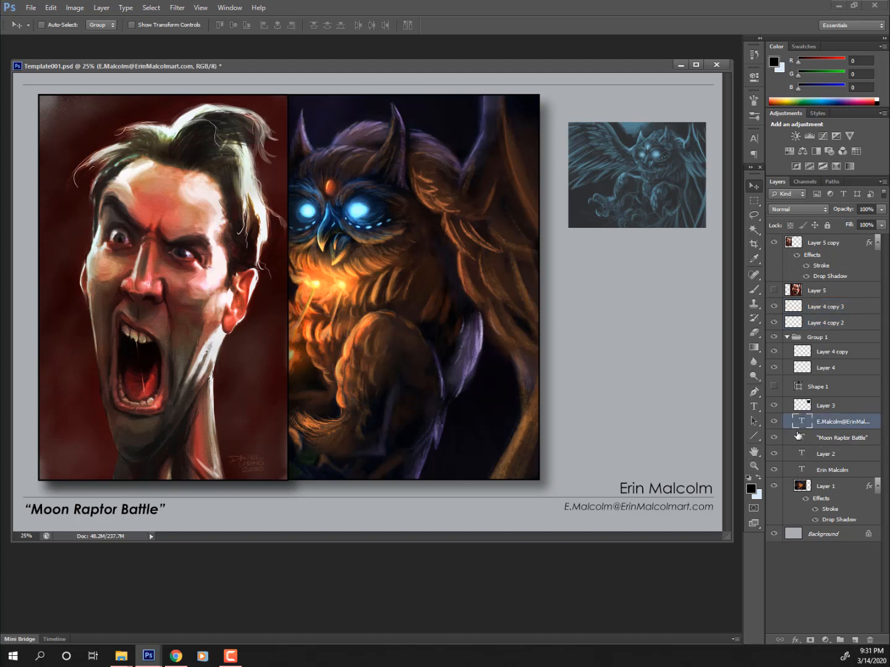
shift+click(834, 439)
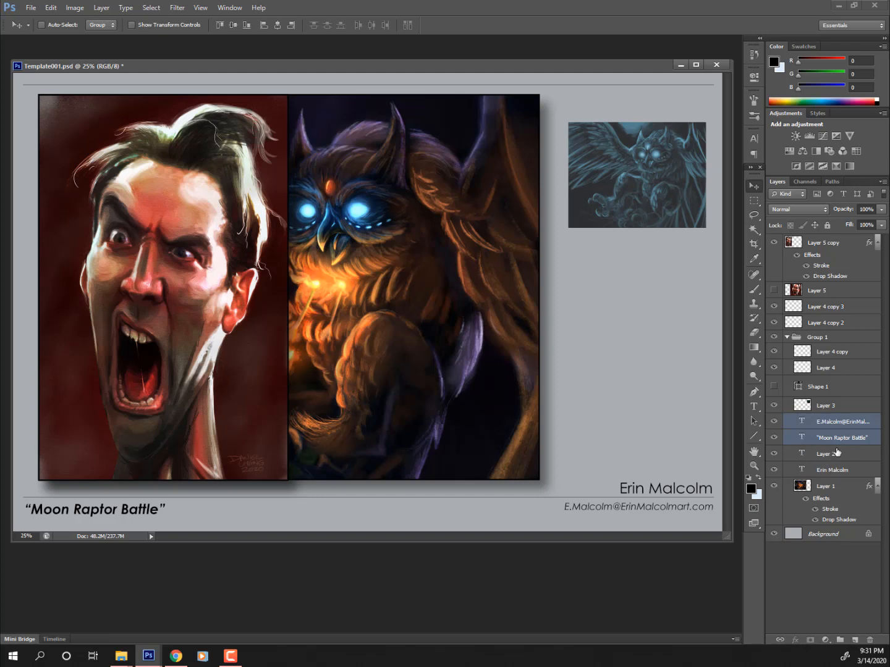
click(839, 423)
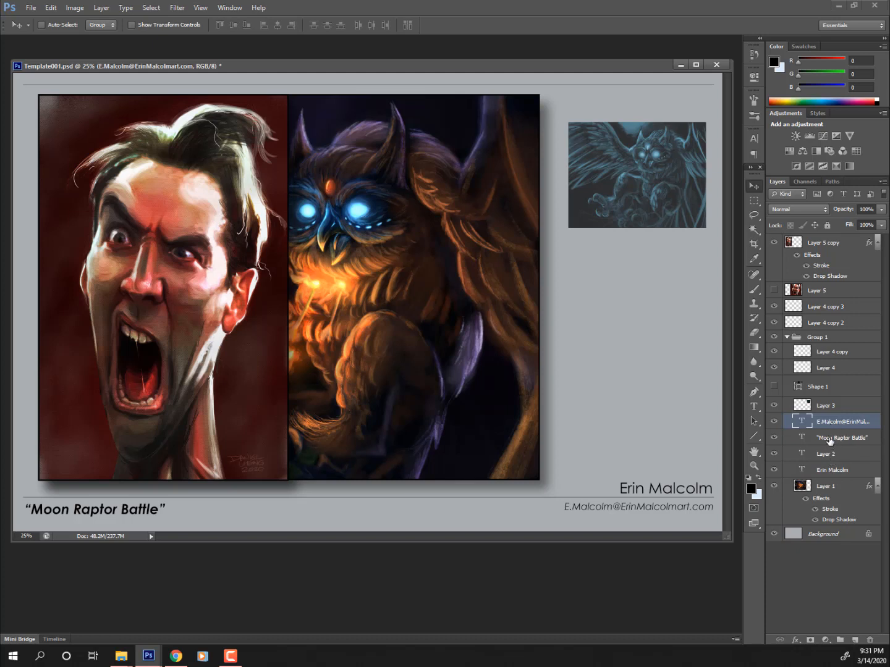
shift+click(830, 439)
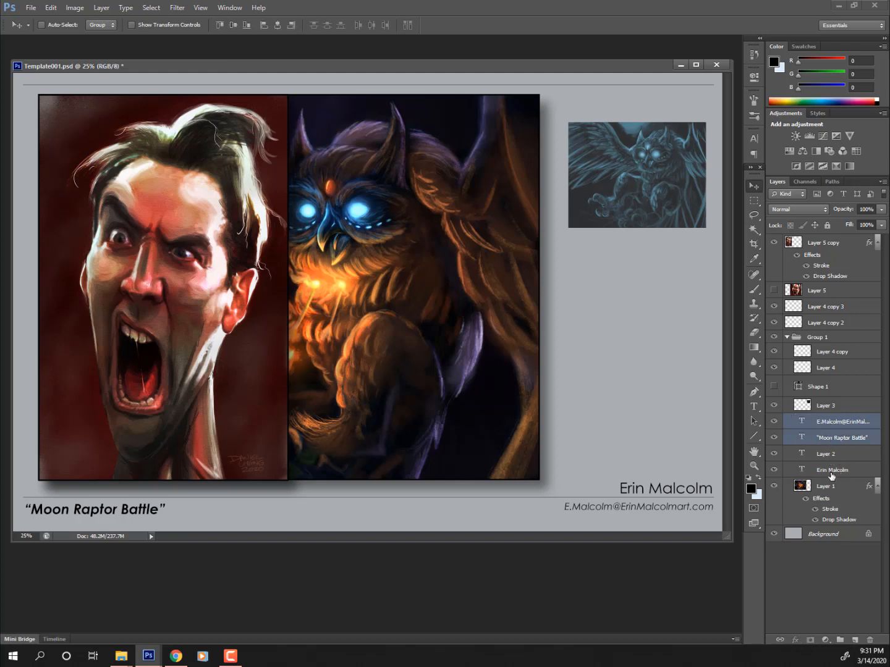
ctrl+click(833, 470)
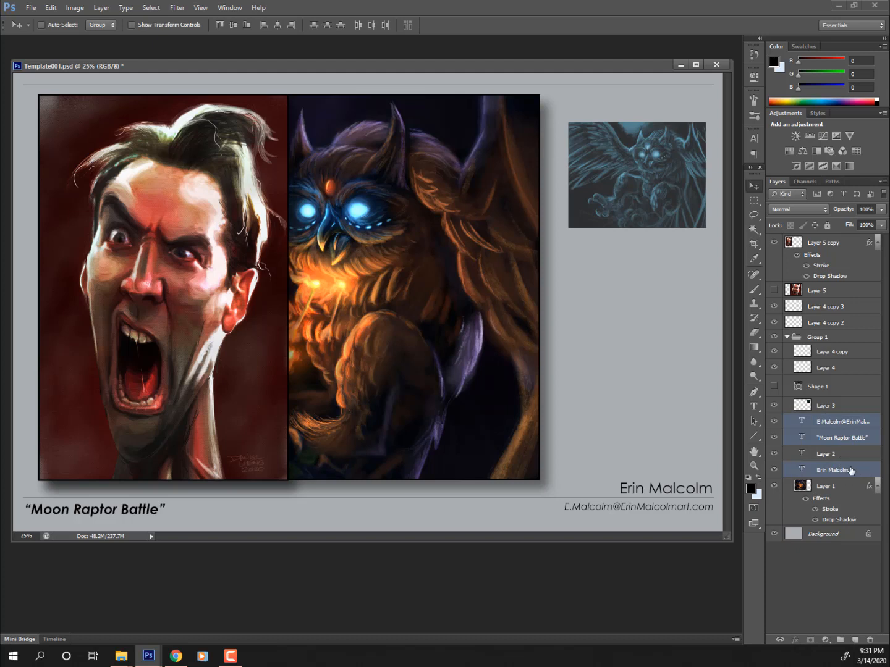
- Duplicate the three text layers above Group 1, then collapse and hide Group 1
drag(851, 471, 855, 637)
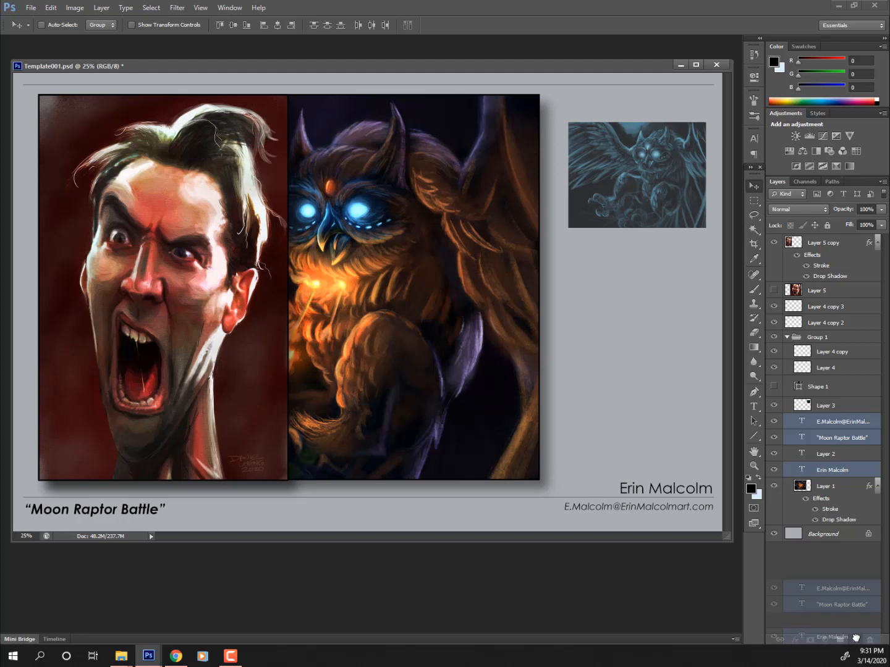
drag(855, 637, 855, 638)
drag(855, 449, 828, 334)
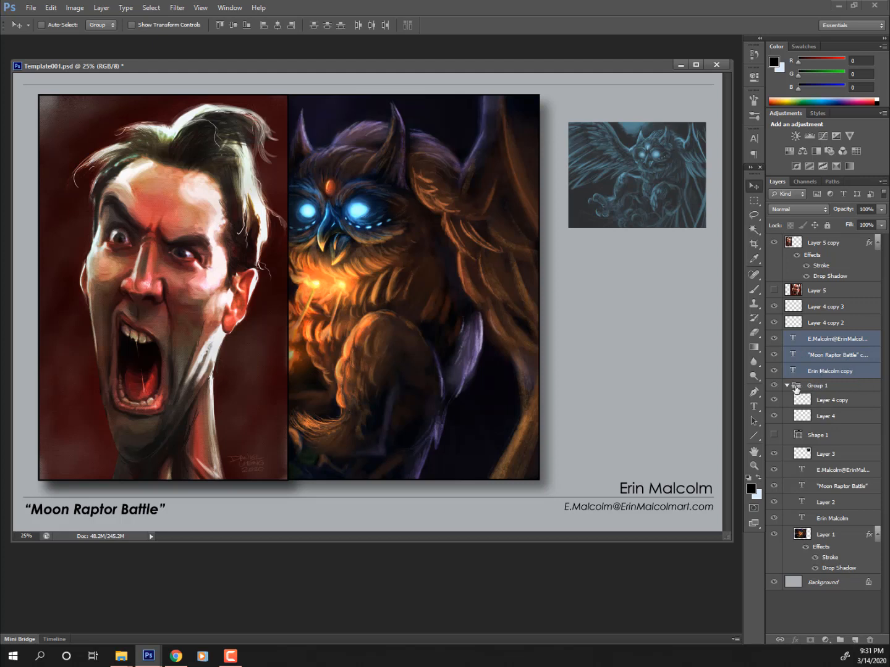
click(787, 386)
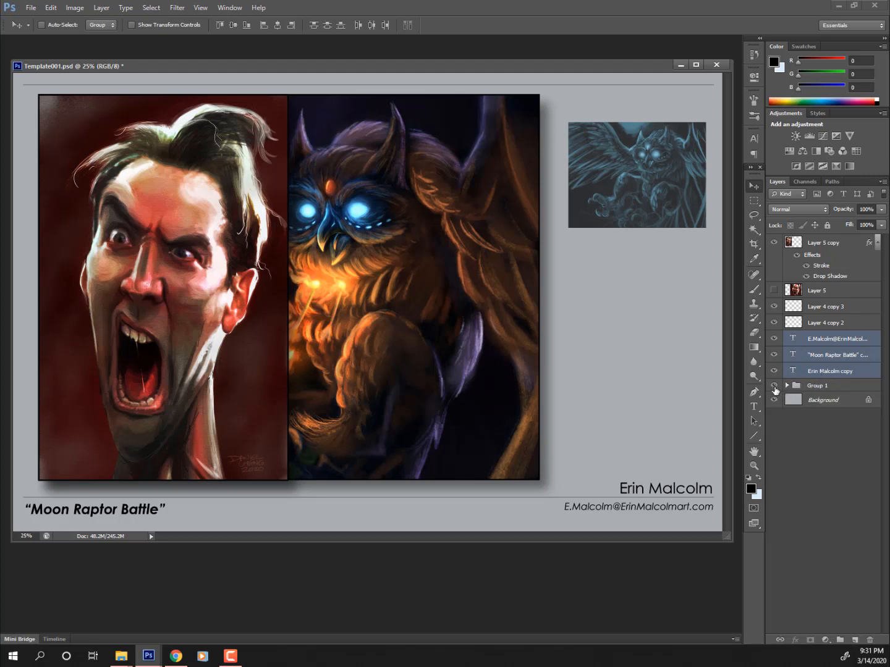
click(774, 385)
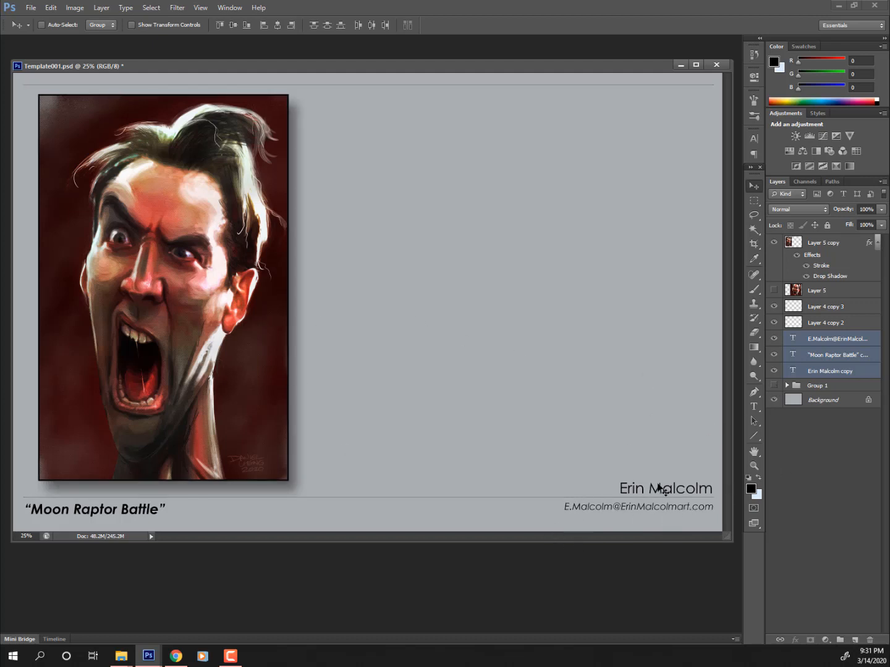
- Replace the artist name line in the text copy with a different artist's name
click(841, 342)
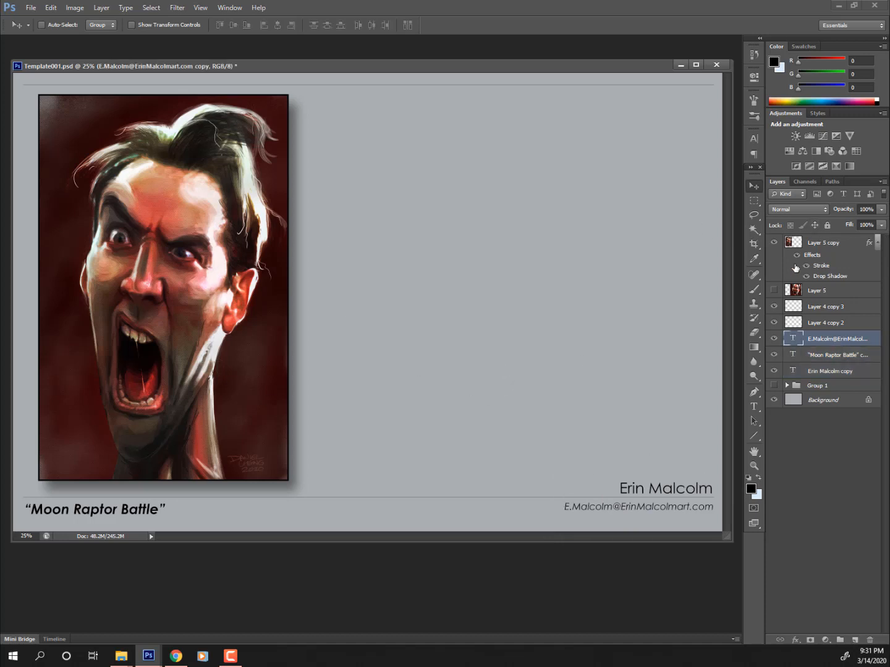
click(754, 406)
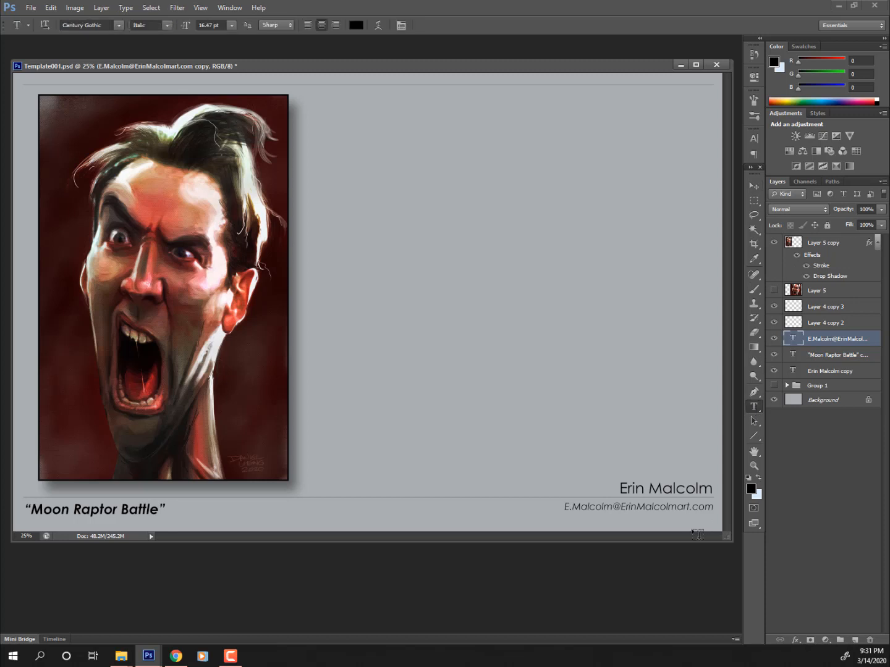
drag(621, 487, 765, 495)
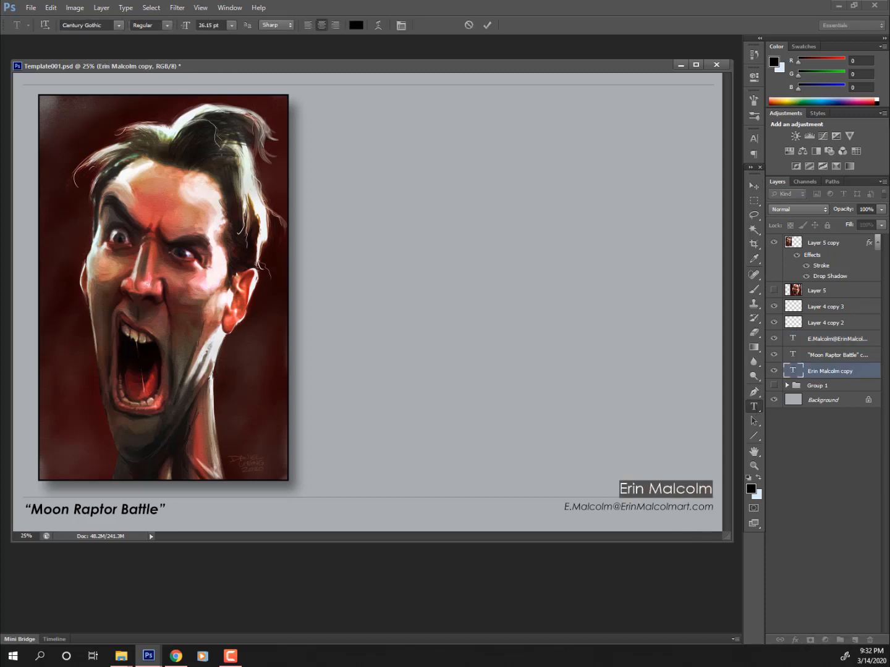
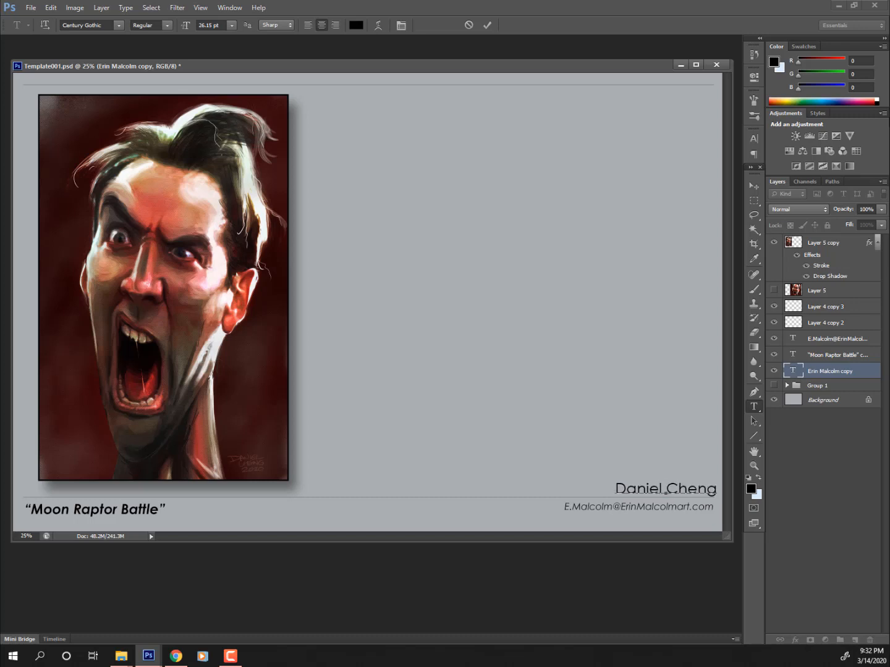
click(754, 186)
- Replace the e-mail line with the artist's website address and commit it
ctrl+click(648, 508)
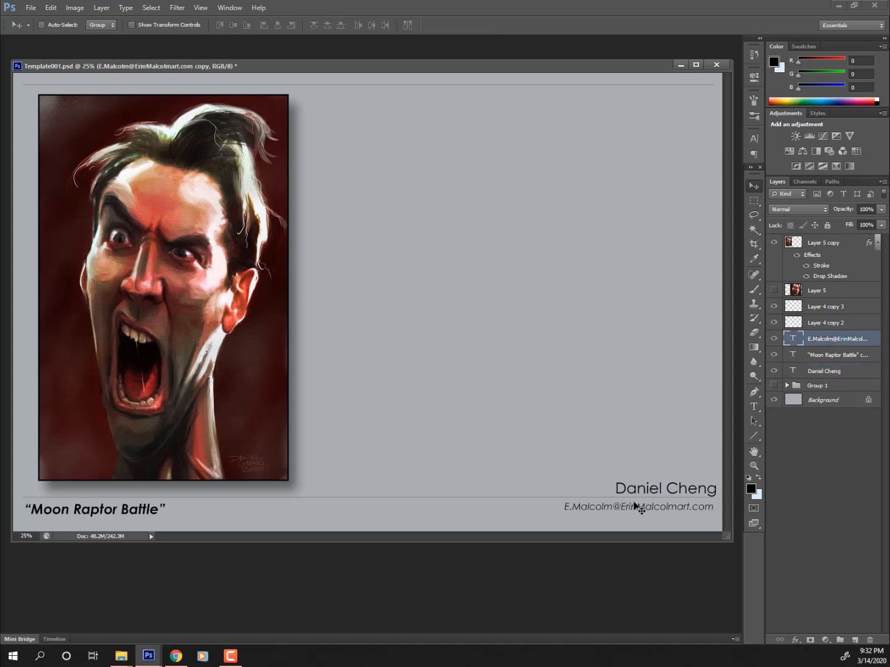
key(t)
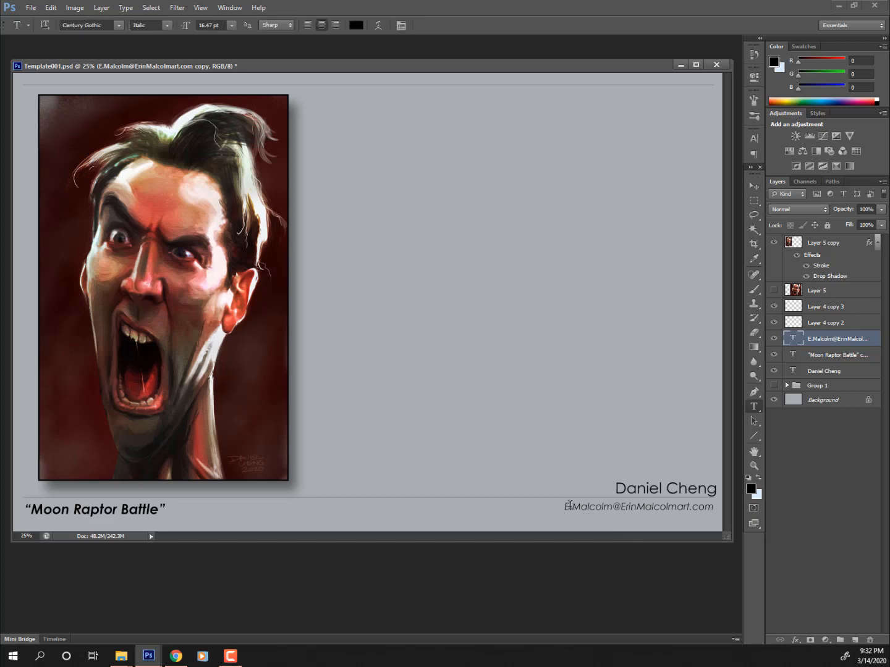
drag(566, 506, 714, 508)
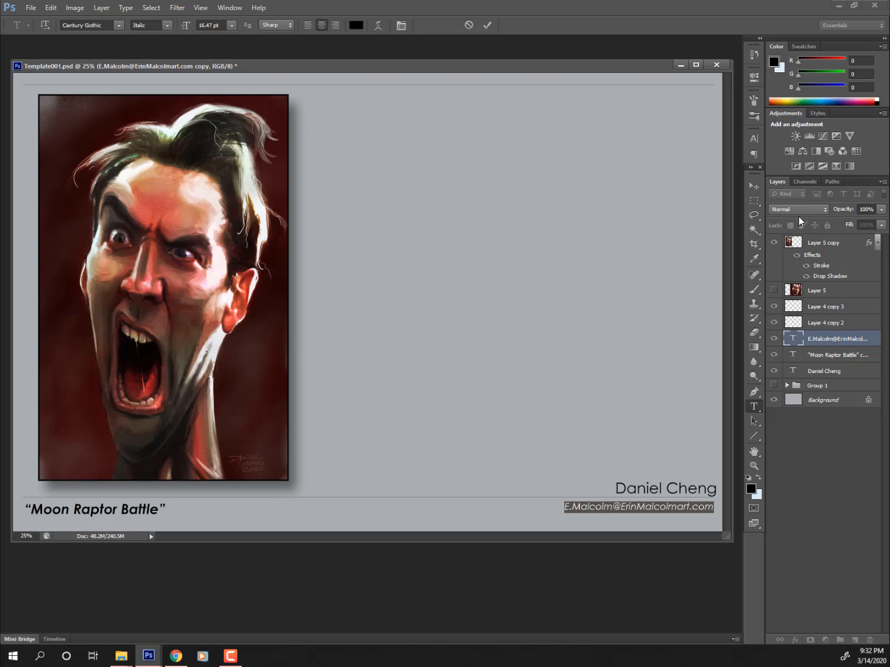
text(www.)
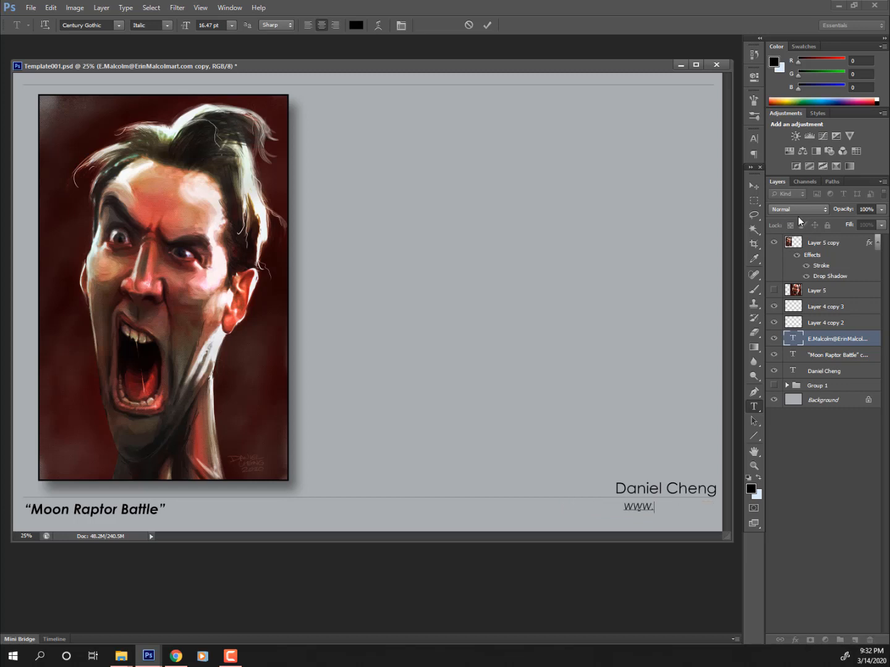
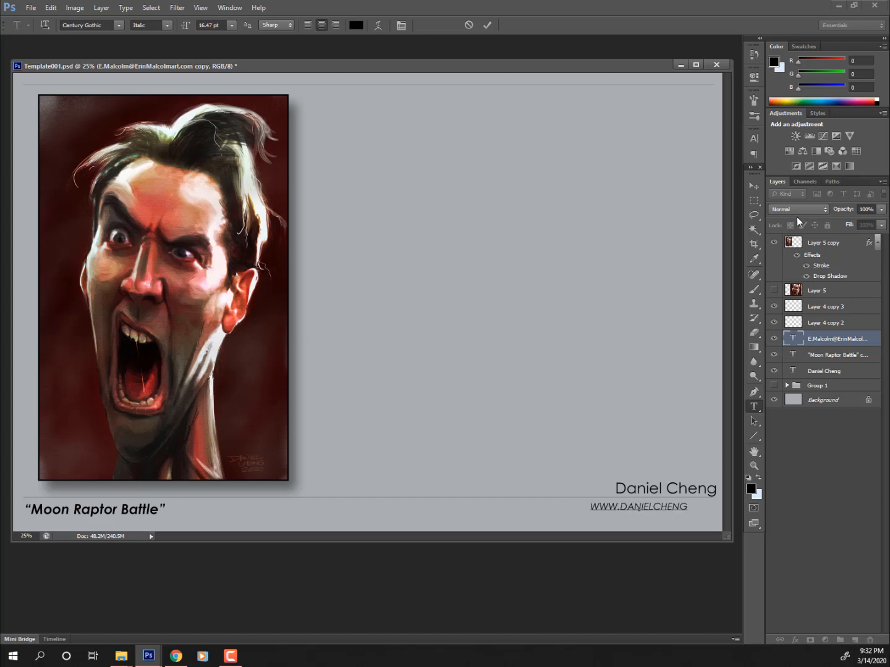
text(.COM)
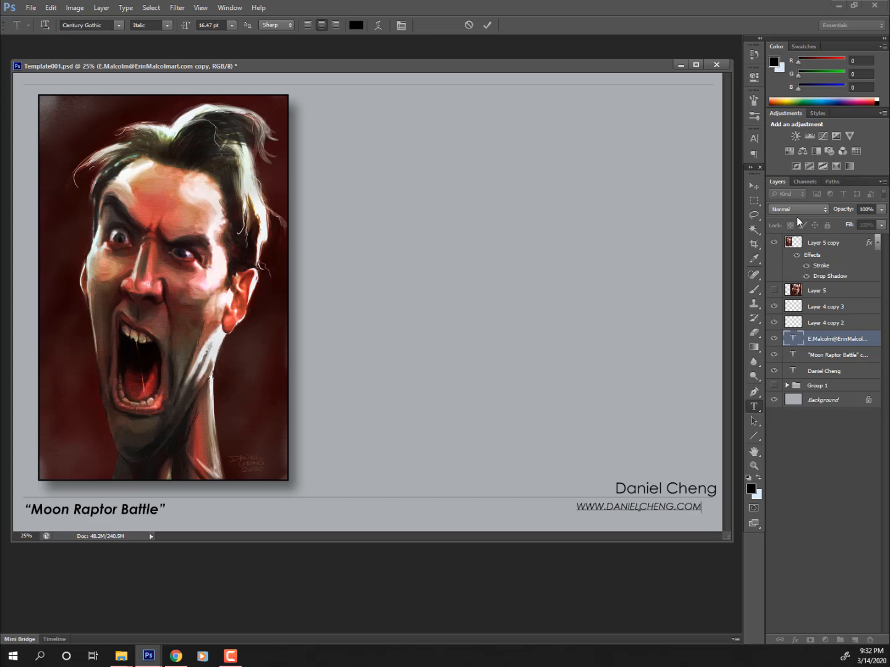
click(753, 186)
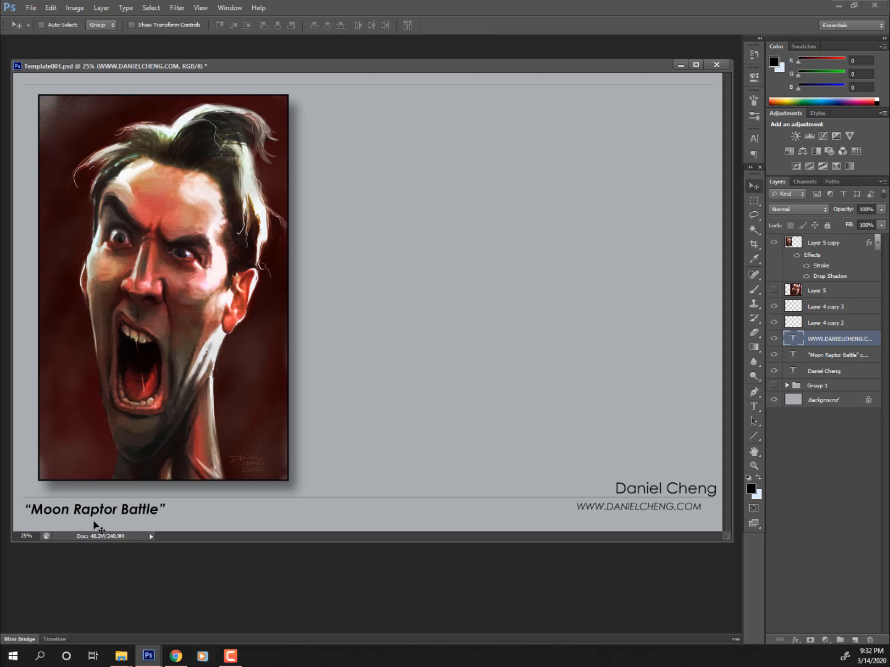
- Retitle the Moon Raptor Battle caption to the subject's name plus 'Caricature', realigned under the portrait
key(t)
drag(160, 508, 30, 508)
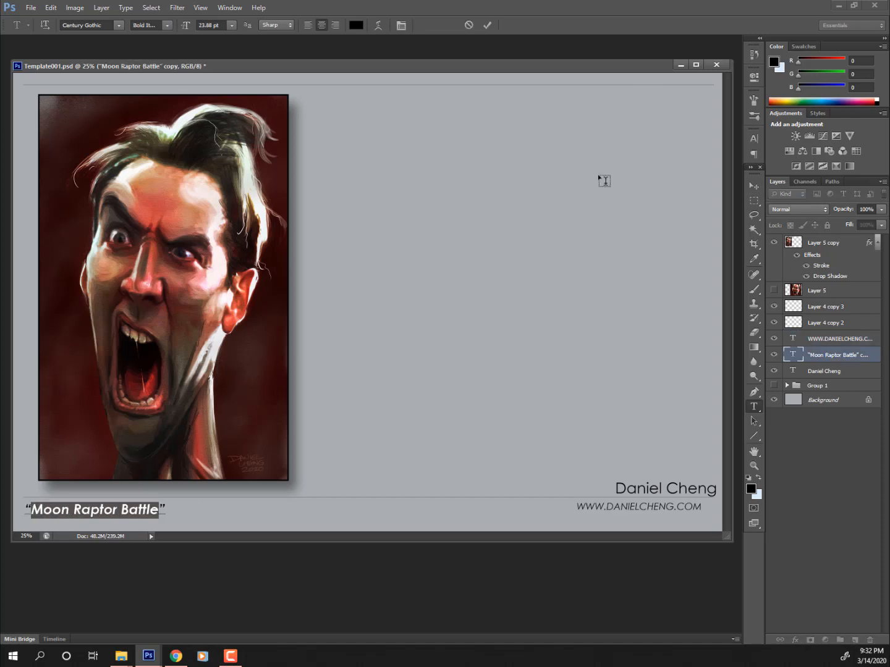
text(N)
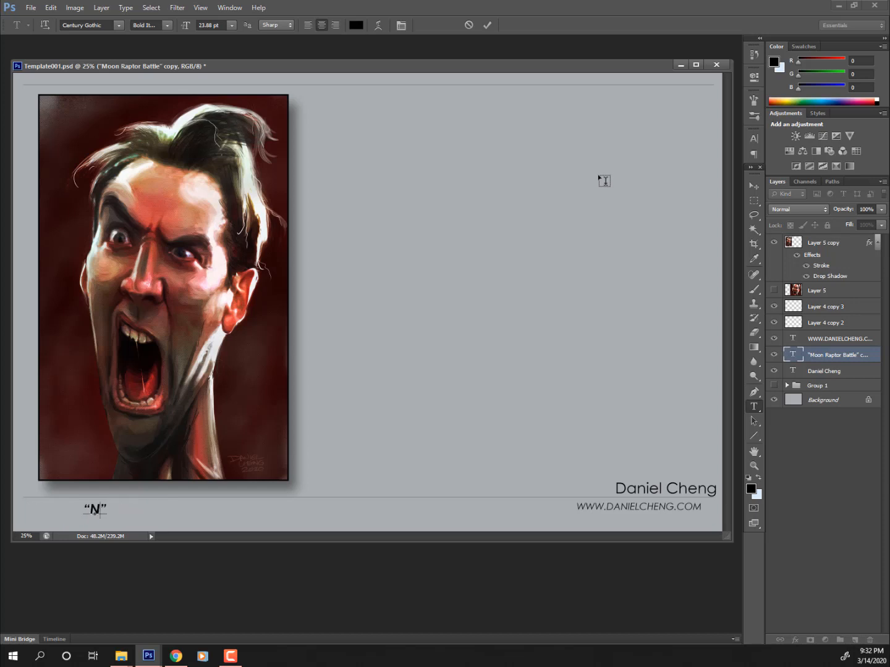
text(icolas Cage)
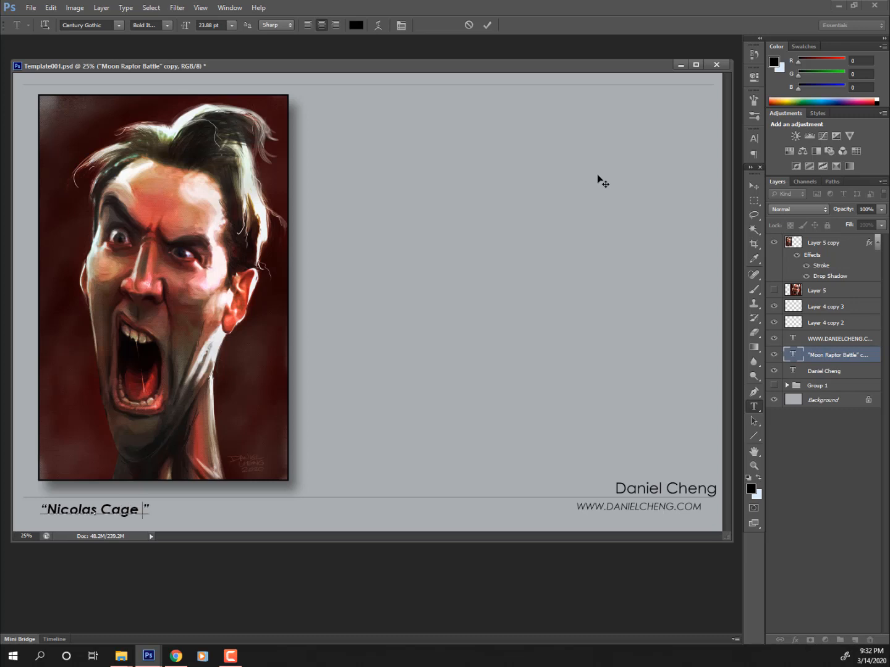
text( Caricx)
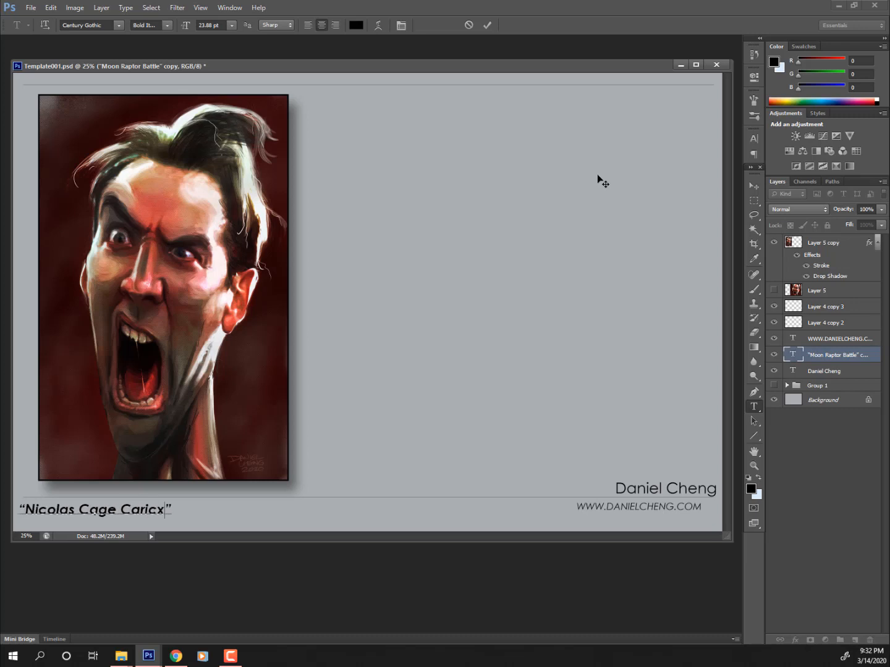
text(a)
key(BackSpace)
key(BackSpace)
text(atur)
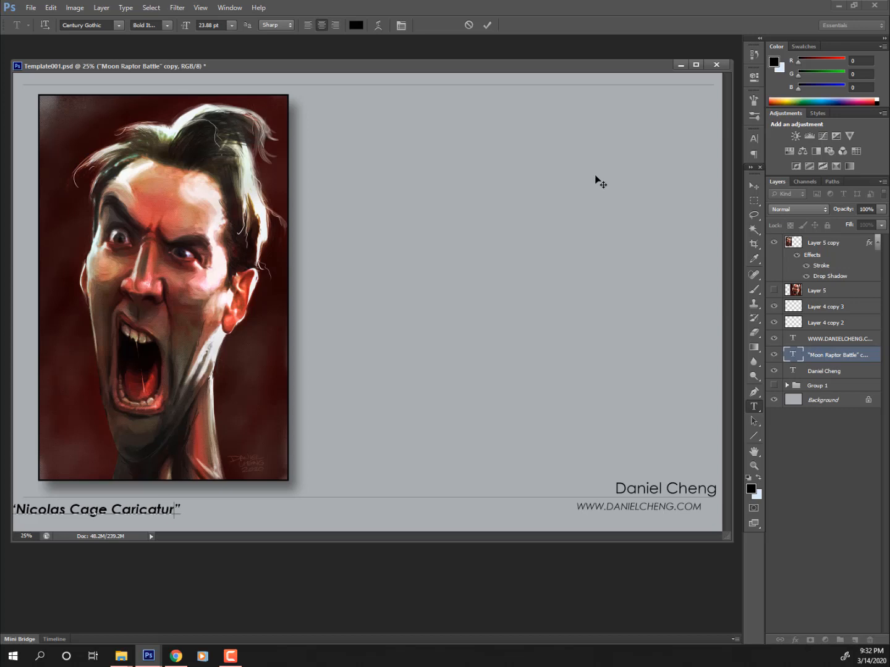
text(e)
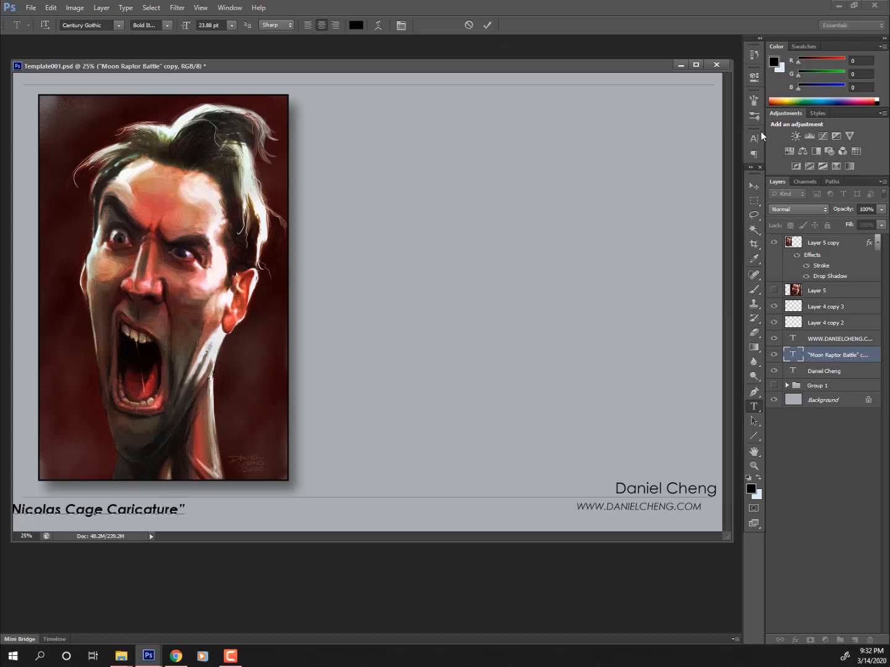
click(754, 186)
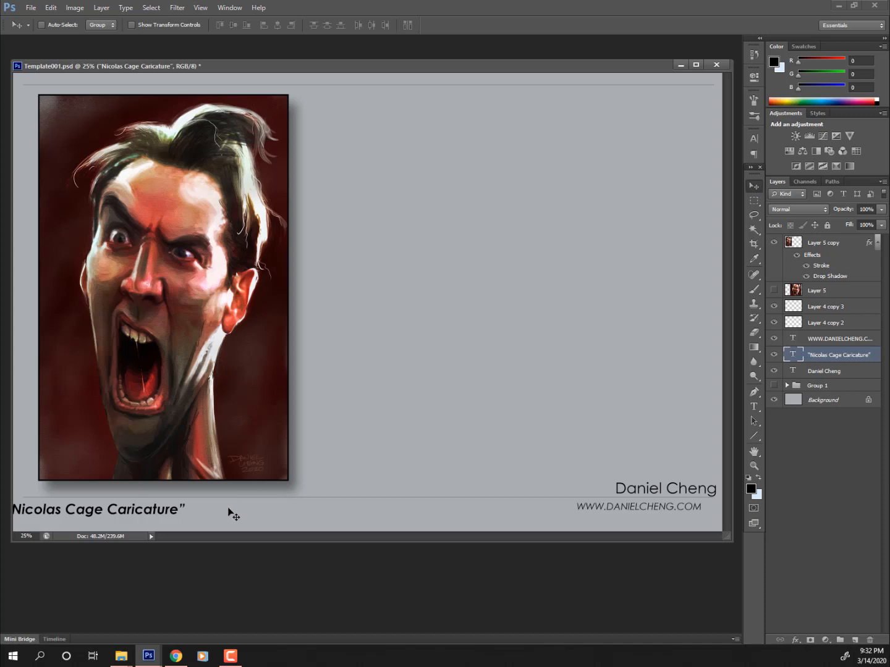
drag(224, 509, 253, 512)
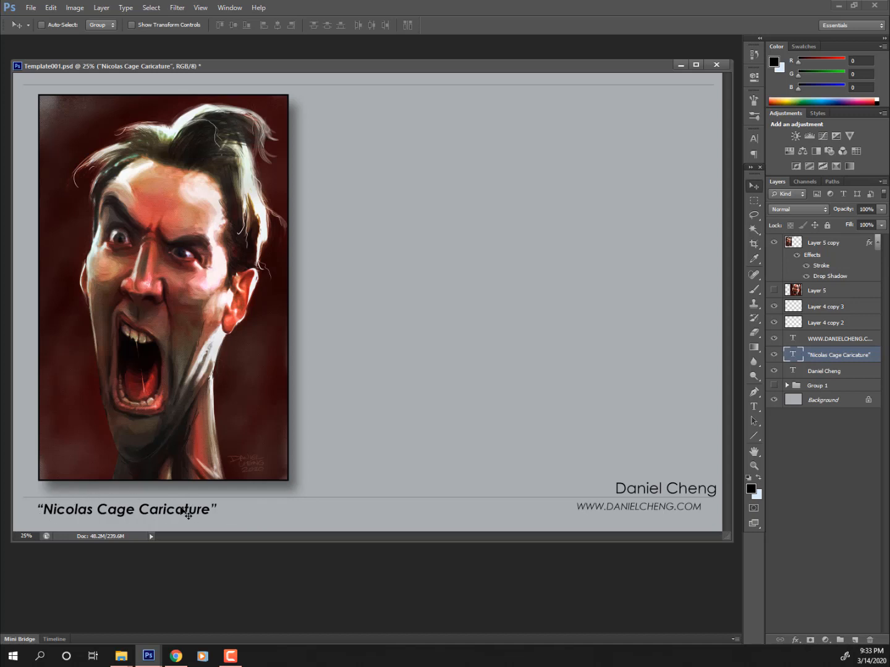
drag(188, 513, 186, 510)
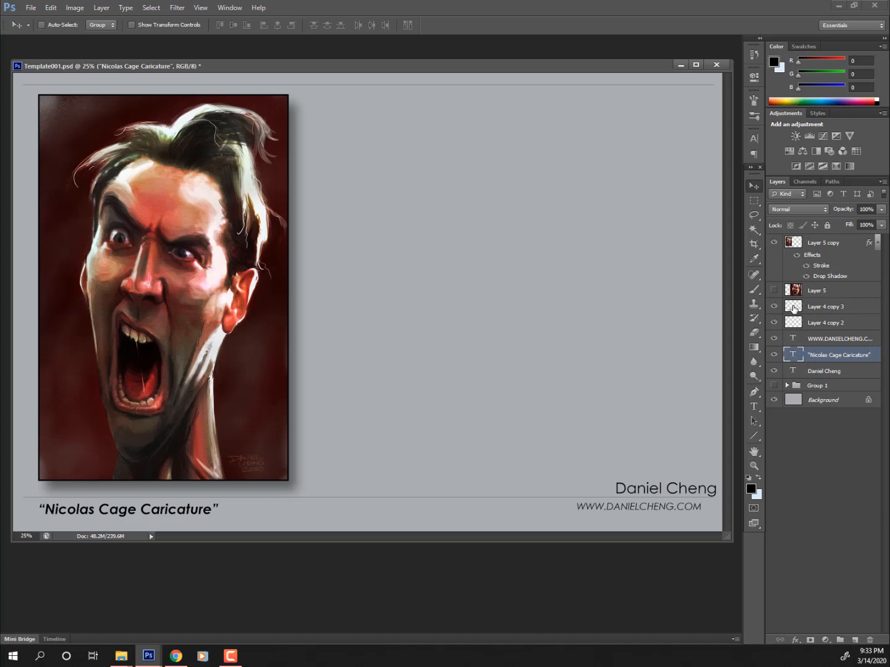
- Make the large face image Layer 5 visible and the active layer
click(775, 291)
click(774, 291)
click(774, 290)
click(772, 293)
click(773, 293)
click(822, 293)
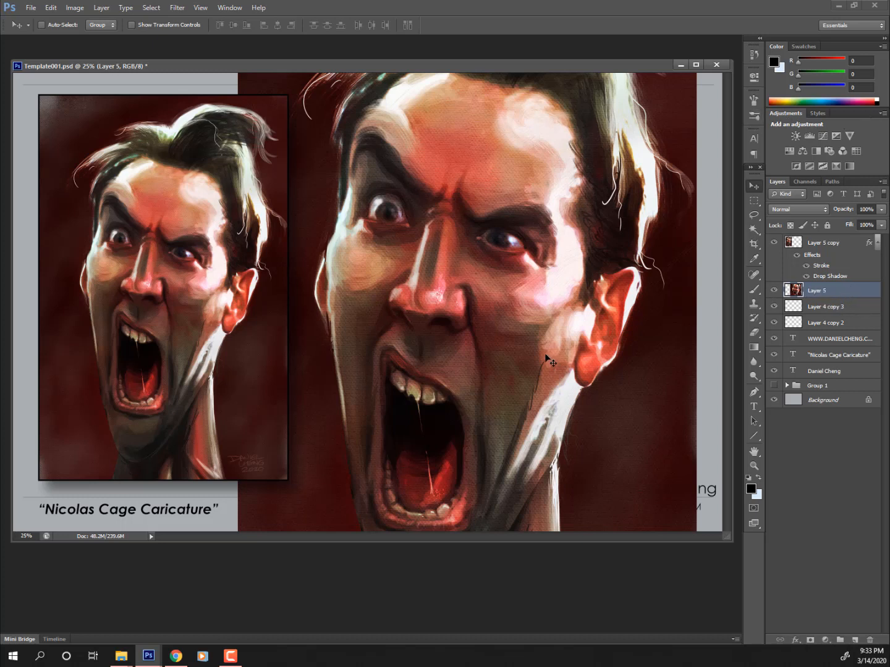
- Move the large face up the page and marquee-select its nose, mouth and chin
drag(542, 358, 552, 201)
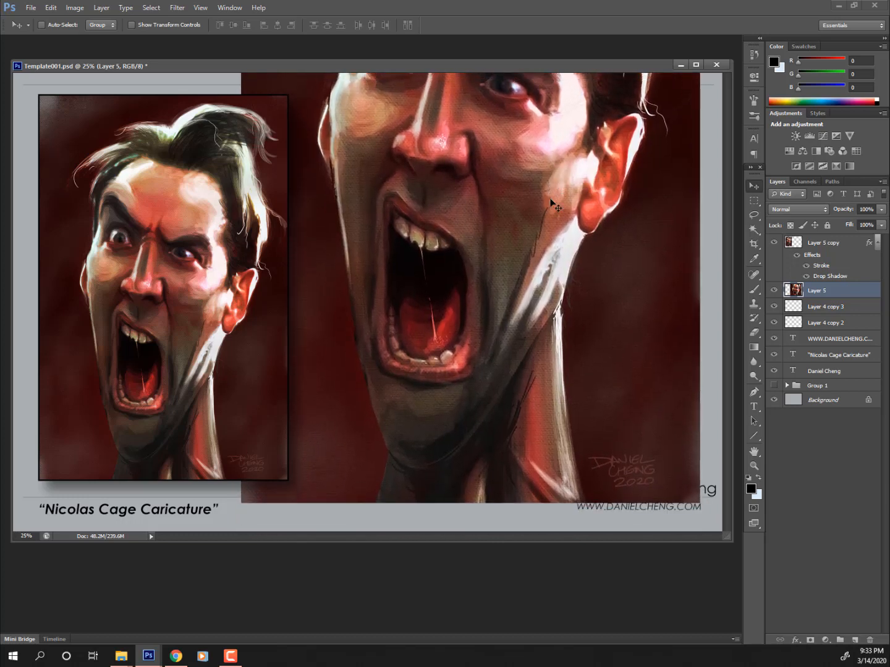
click(754, 201)
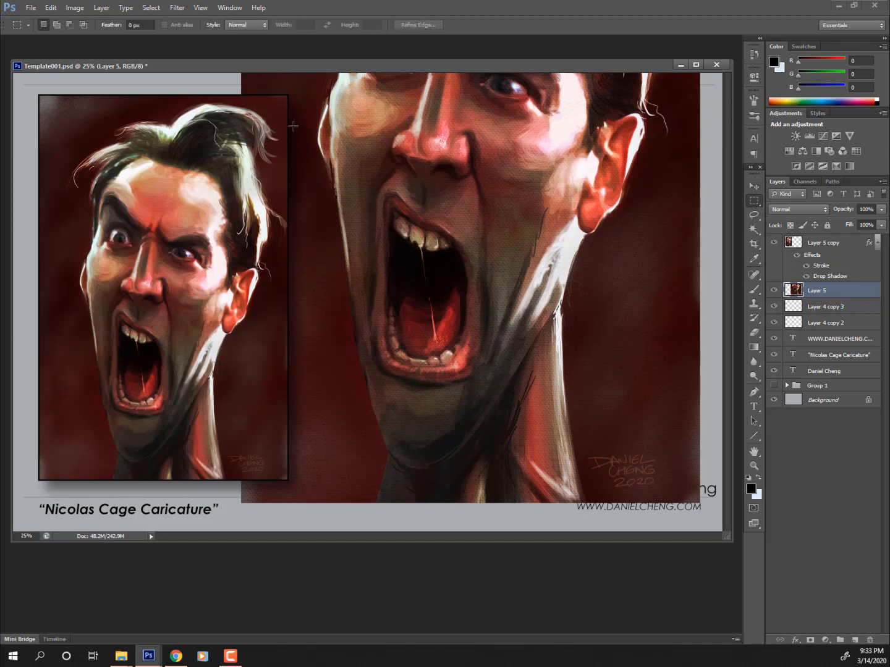
drag(301, 125, 618, 488)
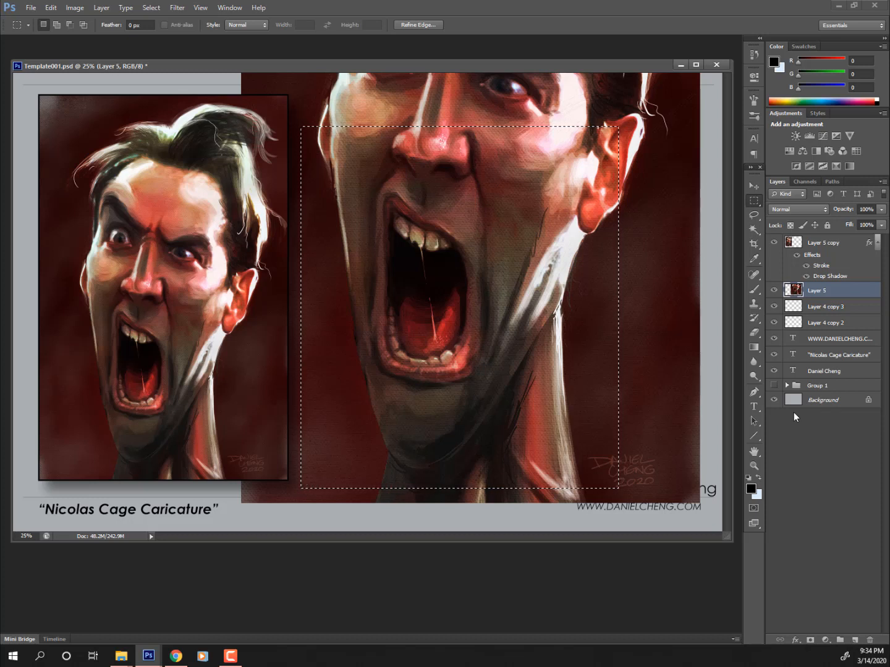
- Copy the marked mouth area to a new layer, hide the large face, and shift the copy up
key(ctrl+j)
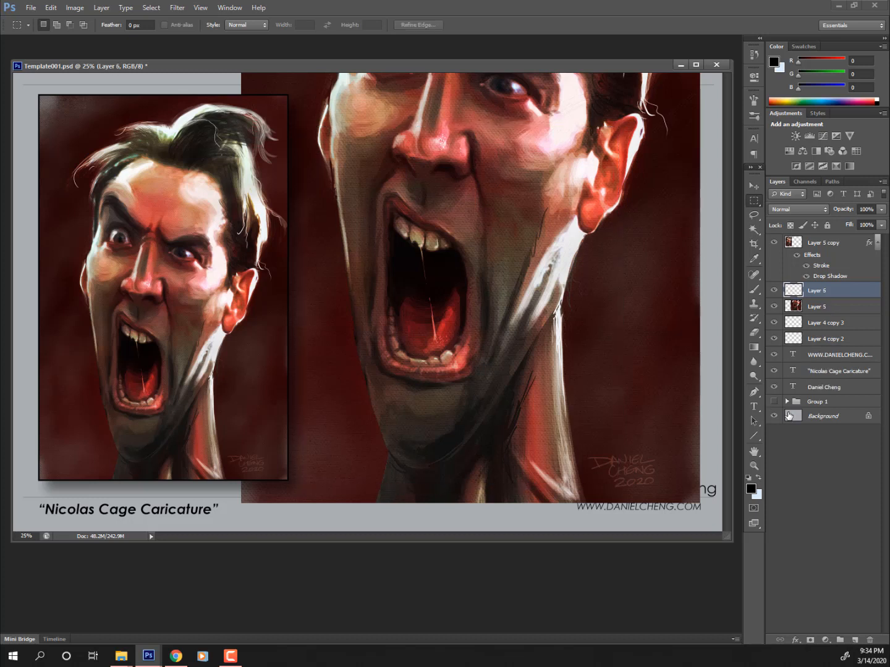
click(773, 306)
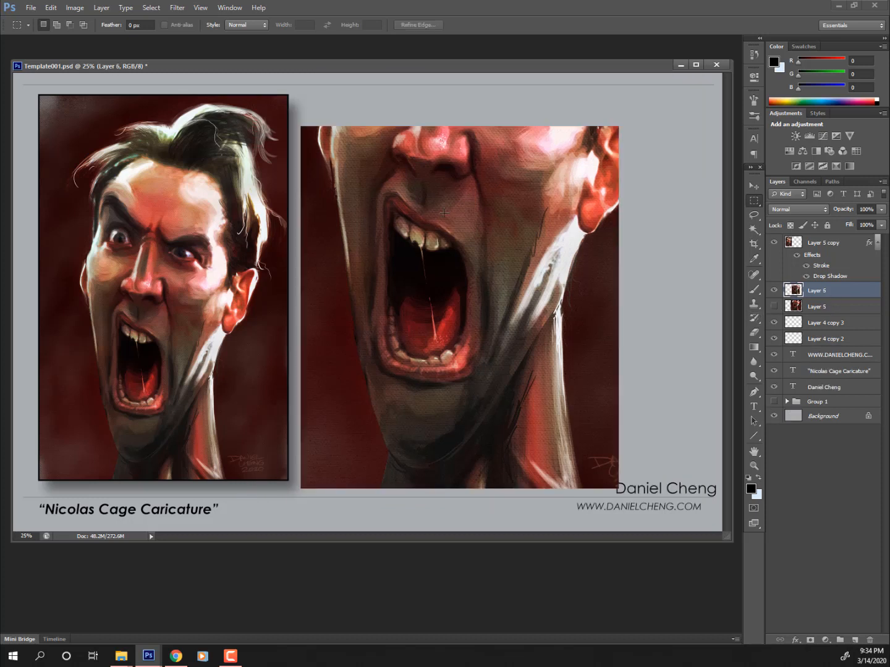
key(v)
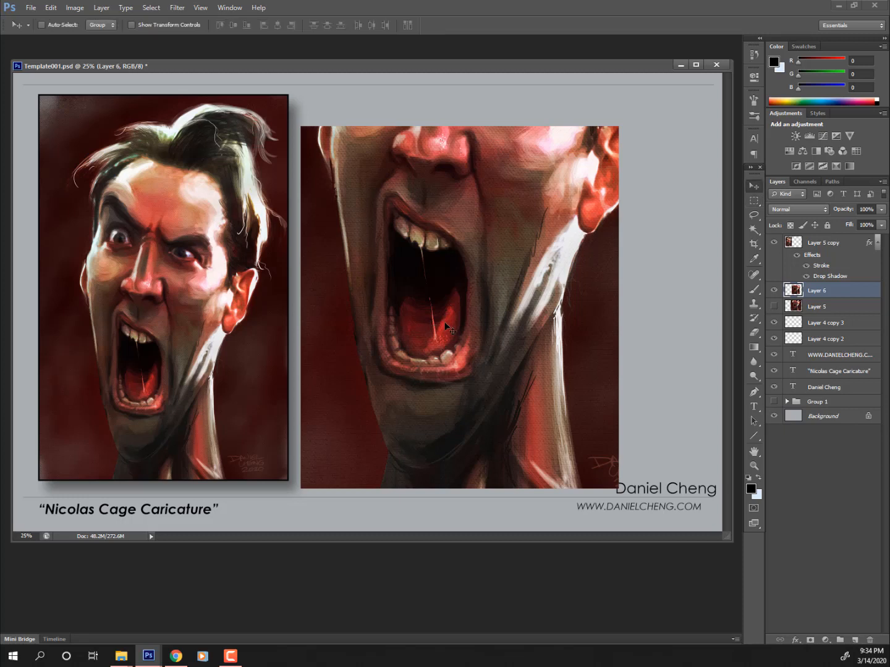
drag(445, 321, 448, 291)
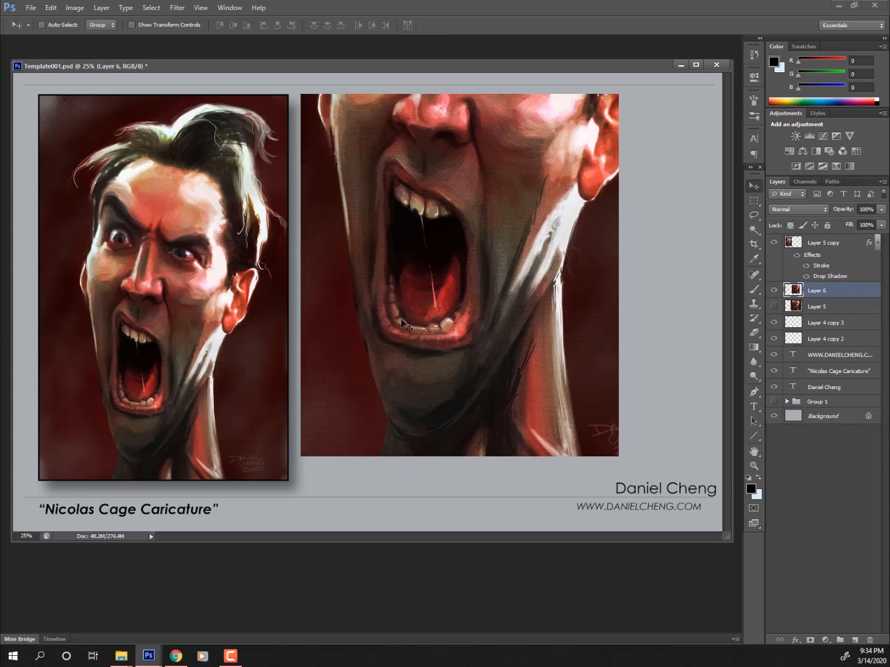
- Scale the mouth copy to about 65% and place it on the right side of the page
key(ctrl+t)
drag(301, 94, 411, 221)
key(Return)
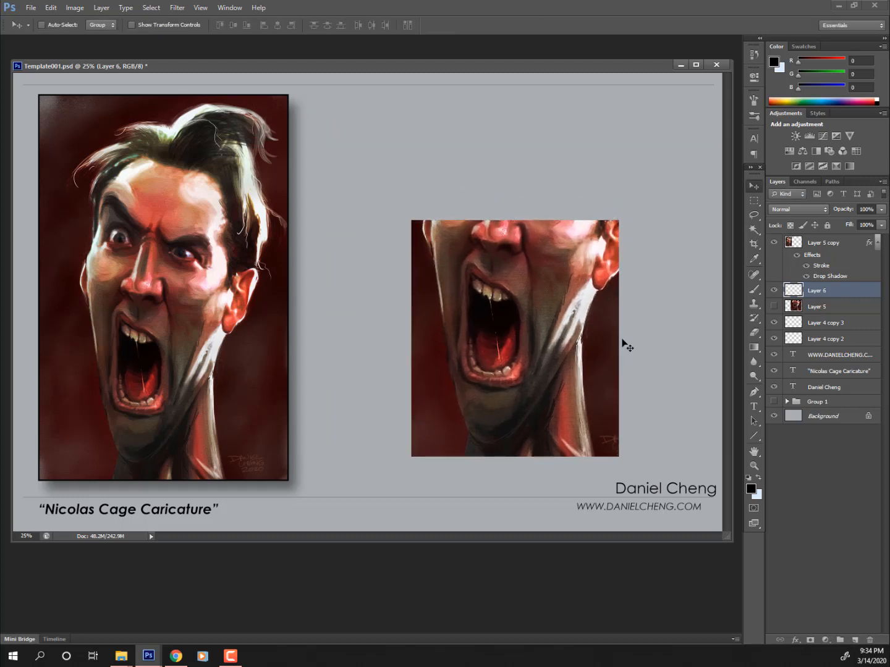
drag(558, 353, 642, 366)
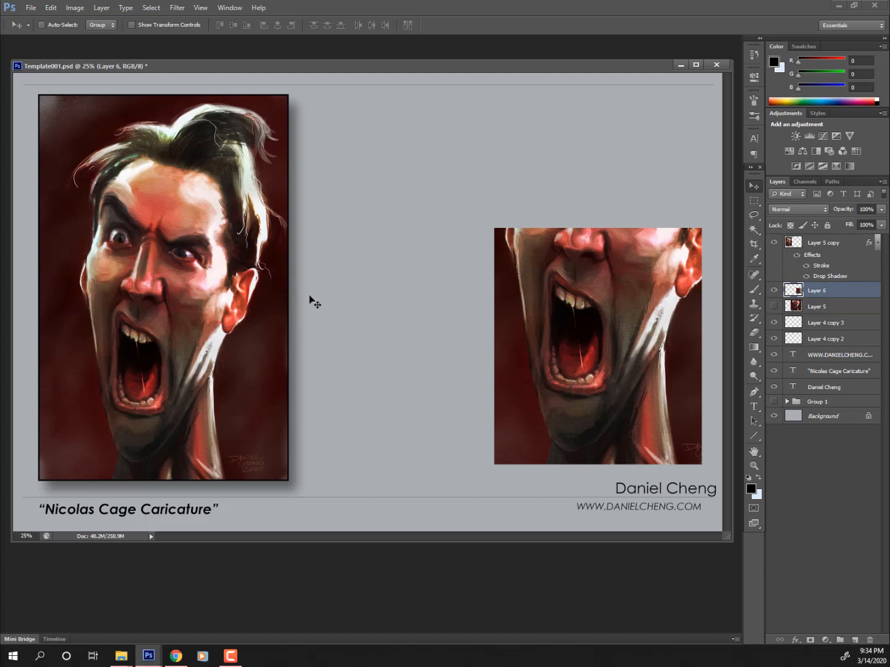
key(alt+Tab)
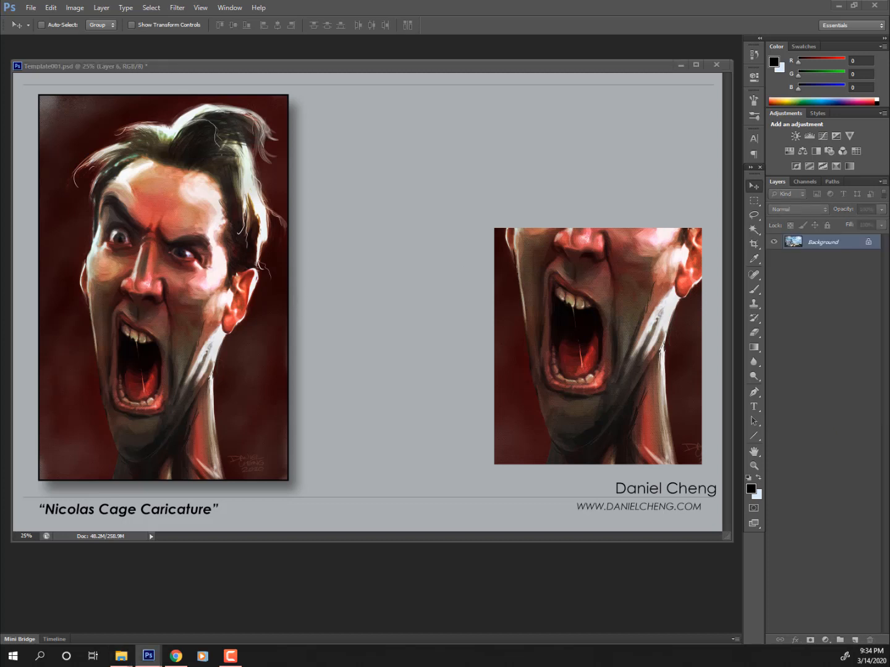
- Bring the snowy stag landscape in as Layer 7 above the framed portrait, position it, and hide it
drag(413, 352, 476, 240)
drag(815, 293, 822, 240)
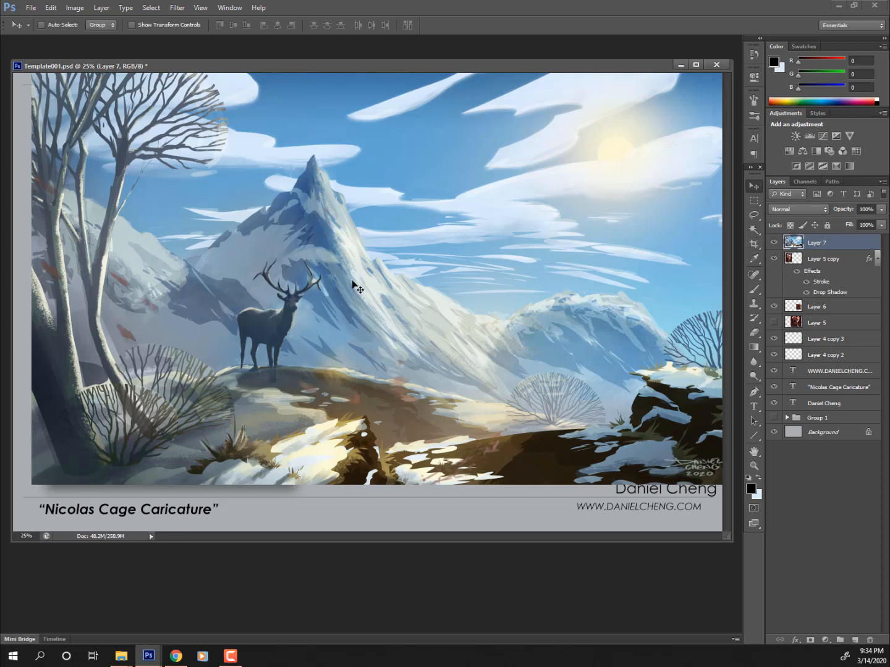
drag(399, 291, 433, 273)
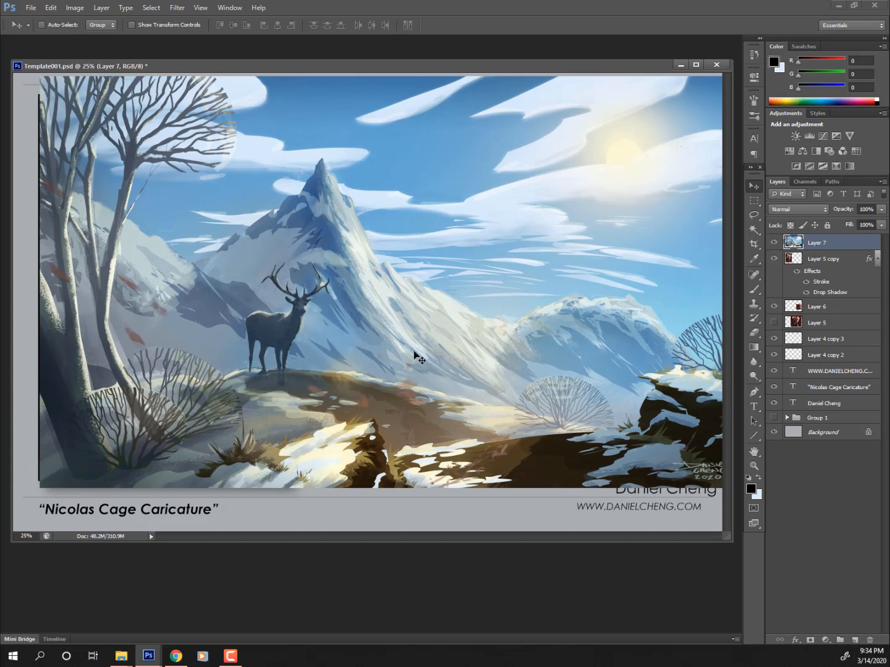
drag(499, 326, 471, 329)
click(774, 241)
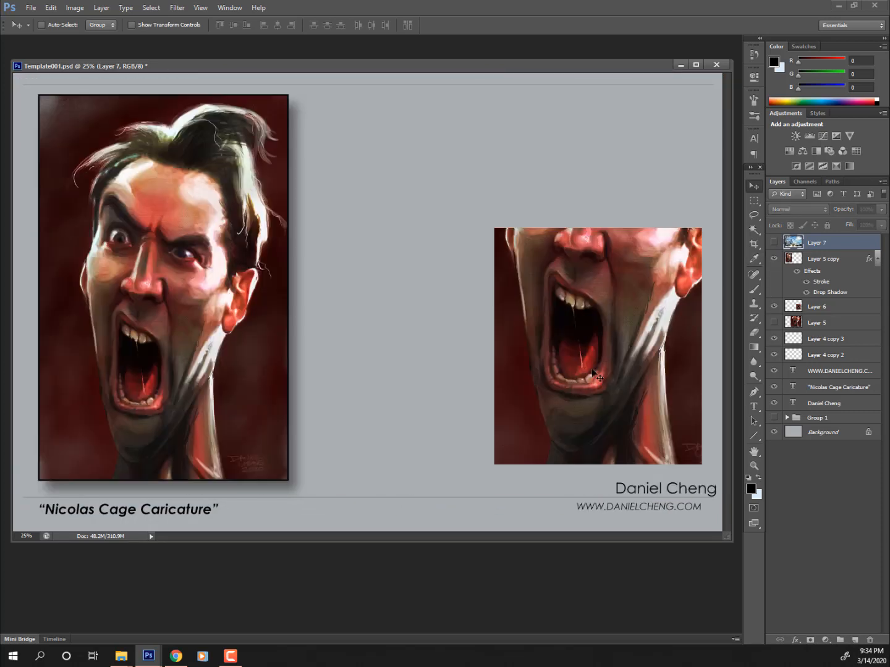
ctrl+click(552, 352)
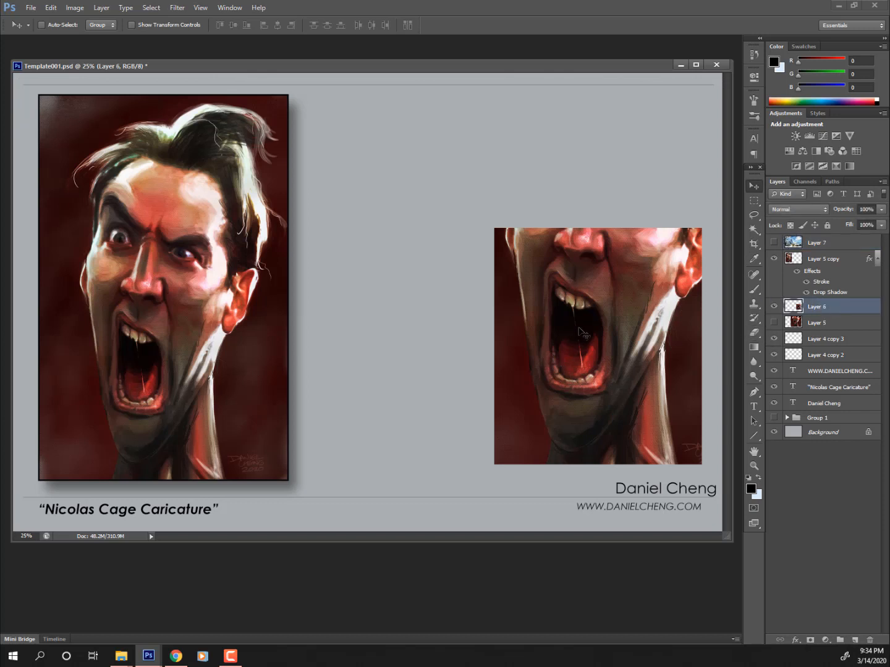
- Show the large face layer again and move it down about 4 inches
click(773, 322)
click(810, 322)
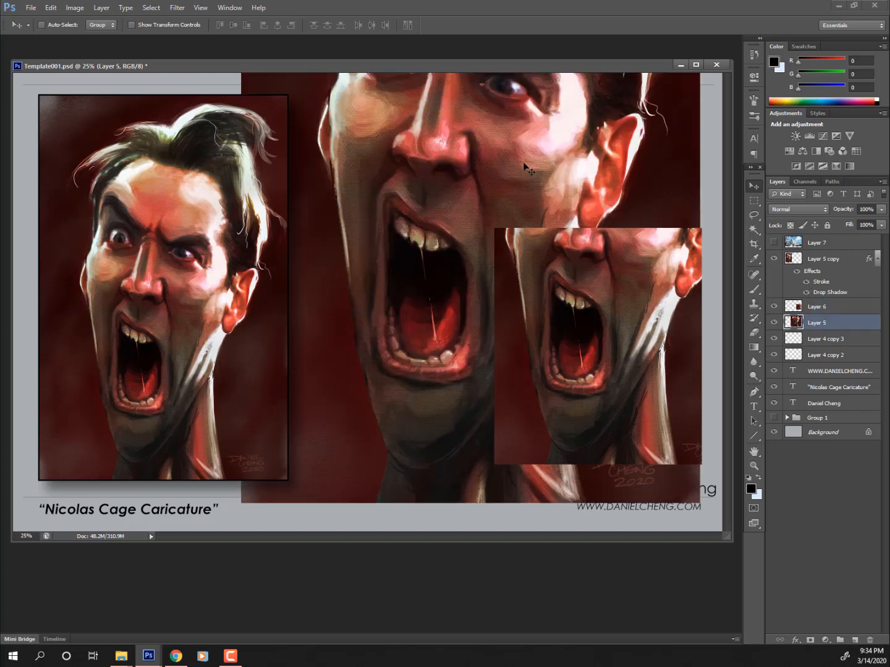
drag(525, 155, 531, 325)
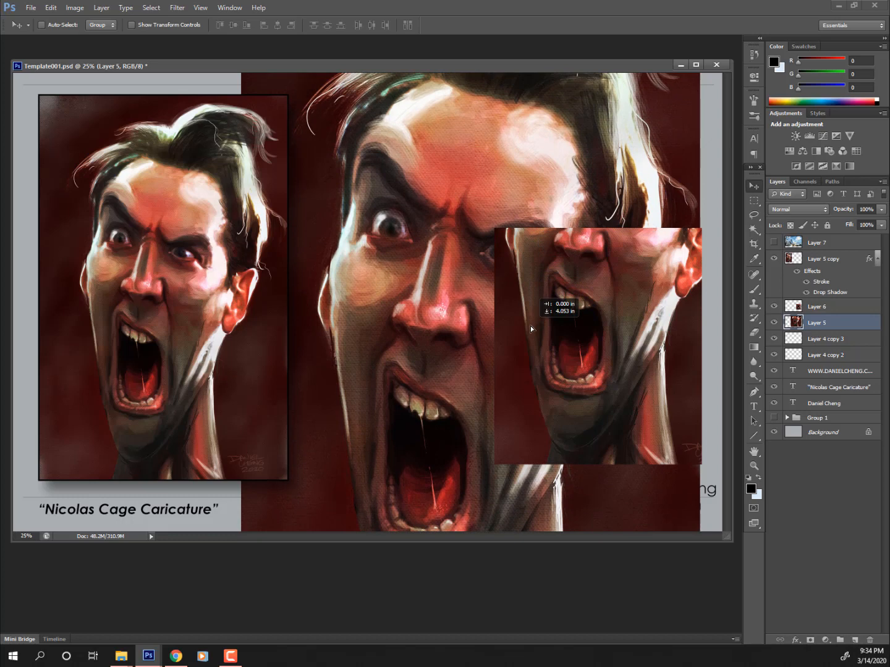
- Hide the mouth thumbnail and copy a rectangle of the eyes and upper face onto its own layer
click(774, 307)
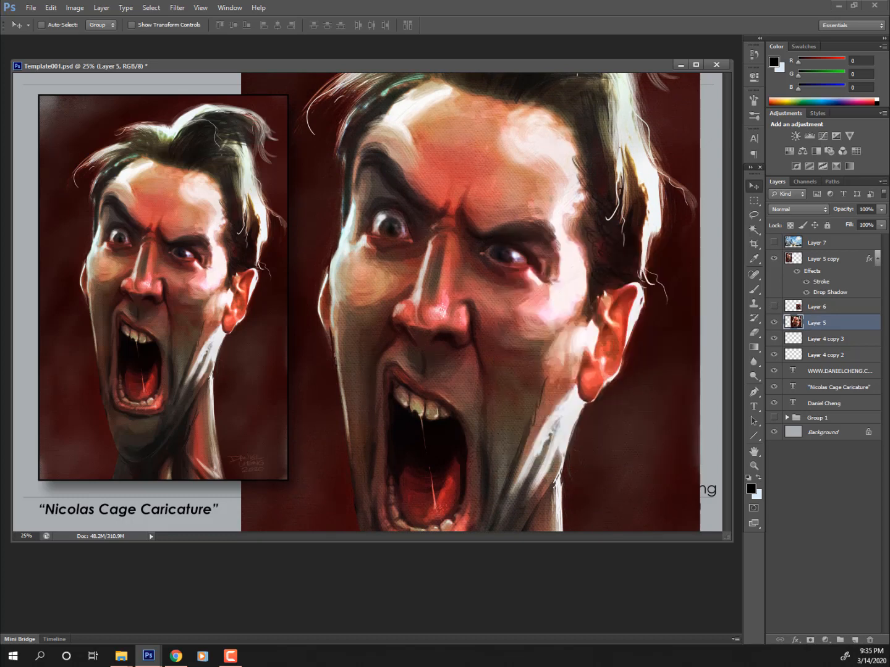
click(753, 201)
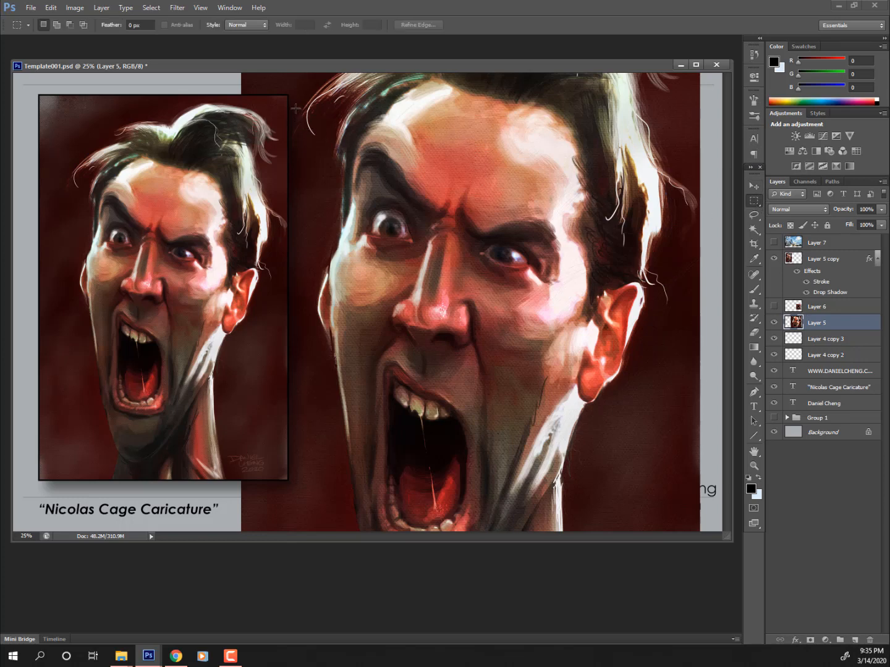
drag(267, 95, 681, 427)
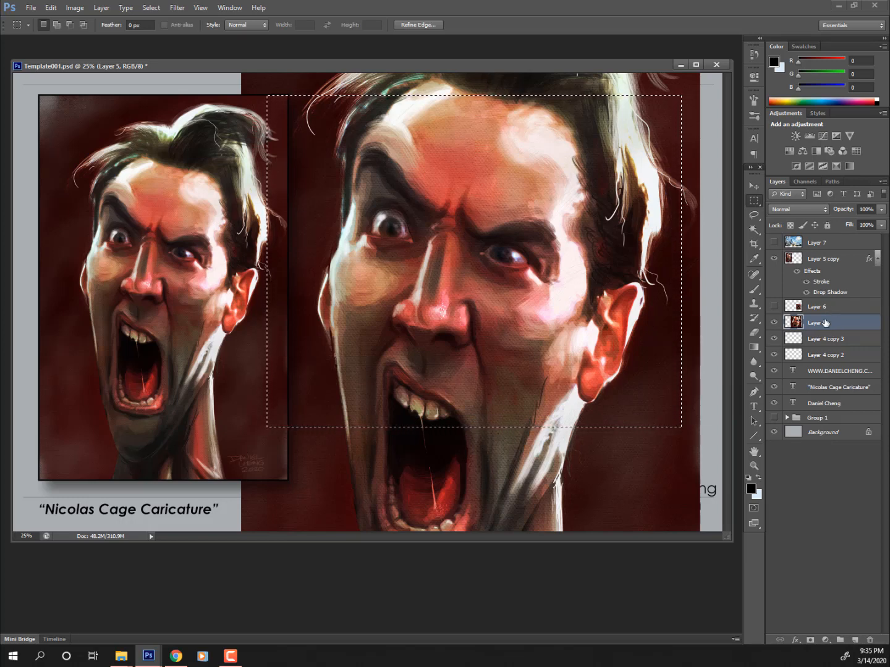
key(ctrl+j)
click(774, 338)
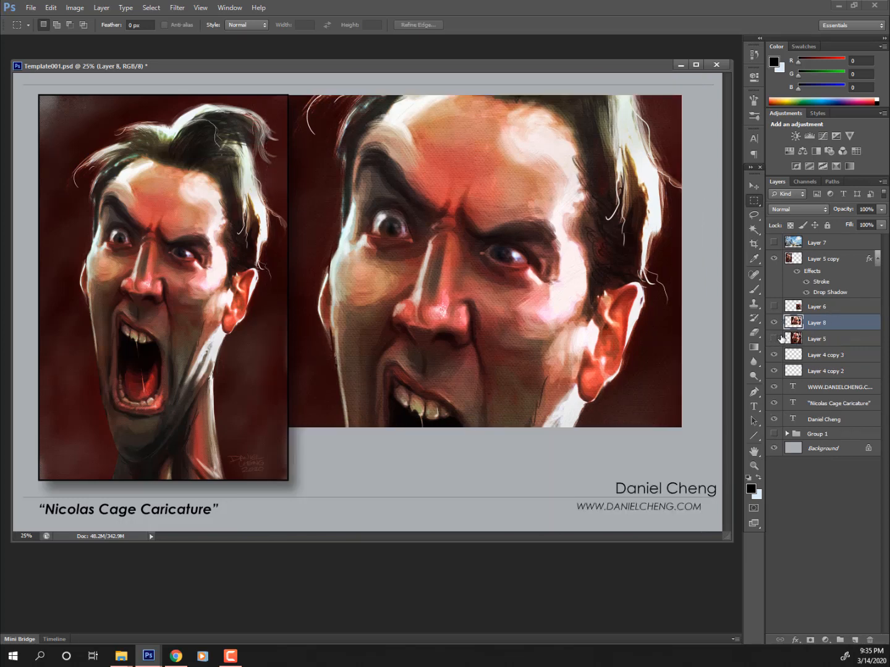
- Fade the new right-side face layer, Layer 8, to 40% opacity
key(v)
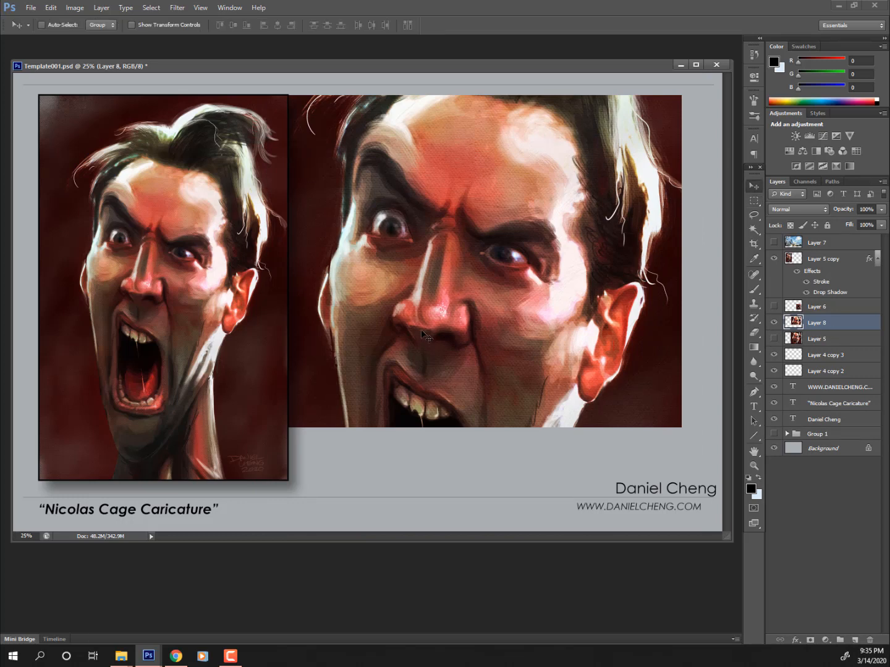
key(ctrl+t)
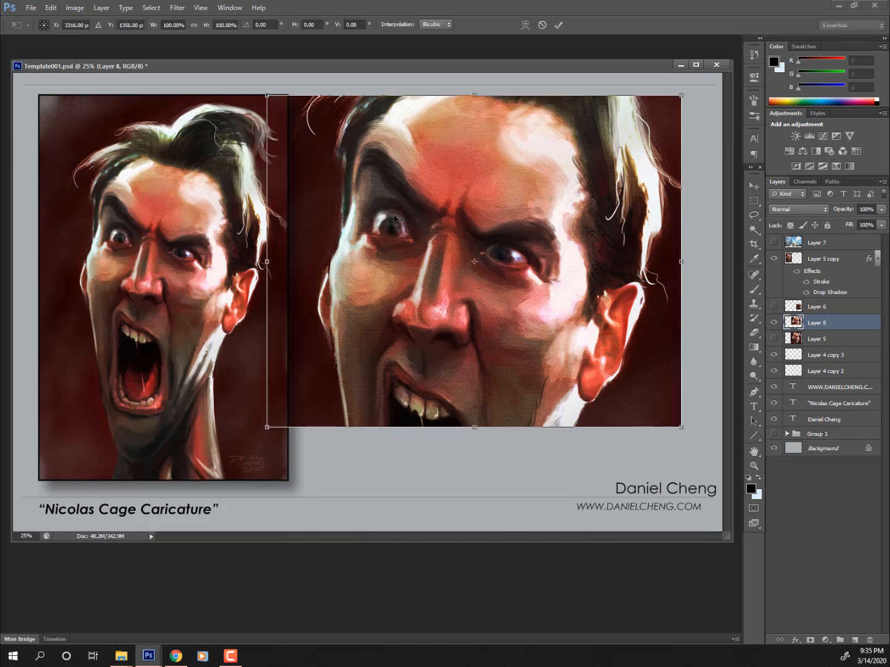
key(Return)
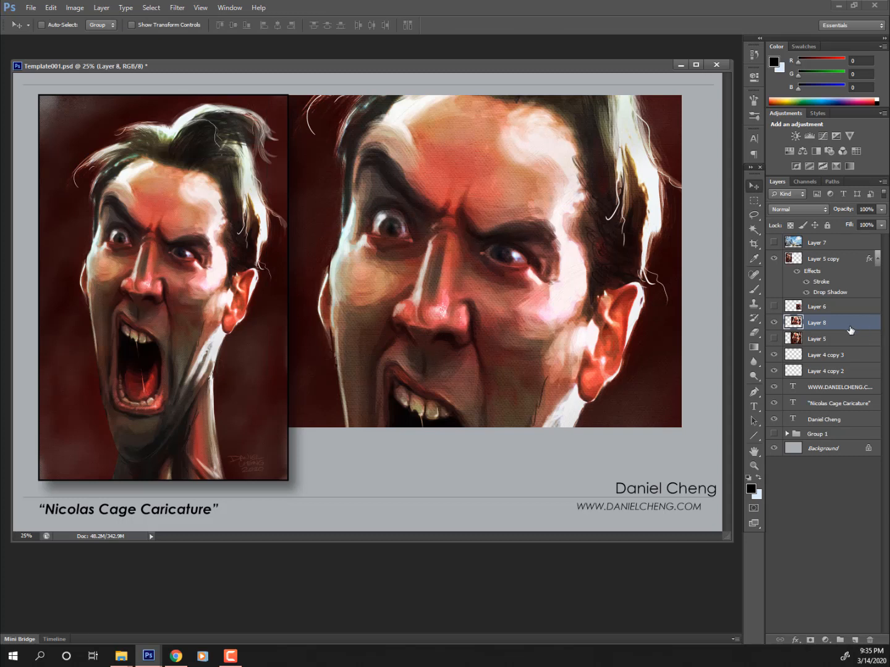
click(882, 210)
drag(869, 221, 848, 220)
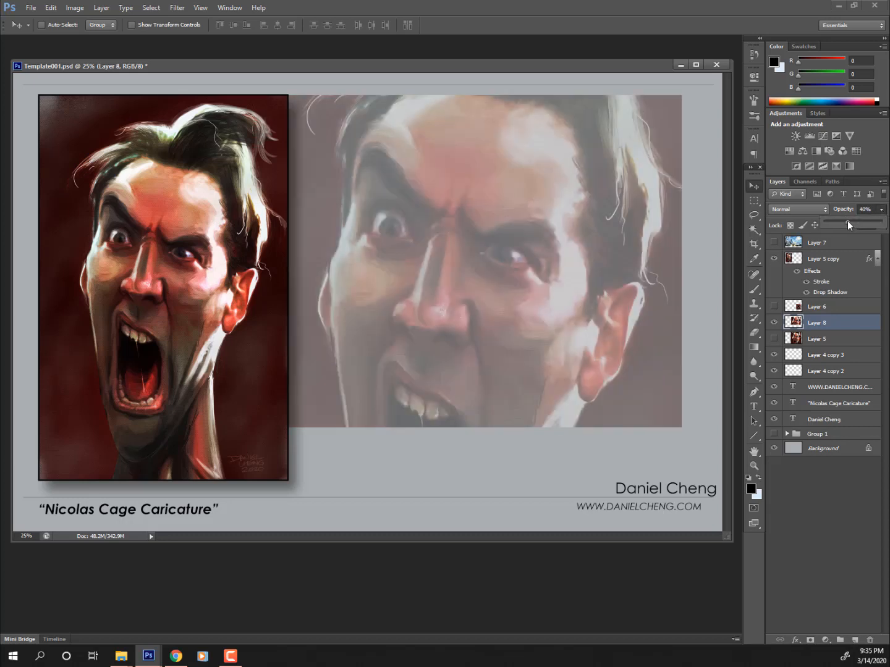
click(820, 326)
- Move the framed portrait rightward, then show the mouth close-up and drag it left of the portrait
click(817, 259)
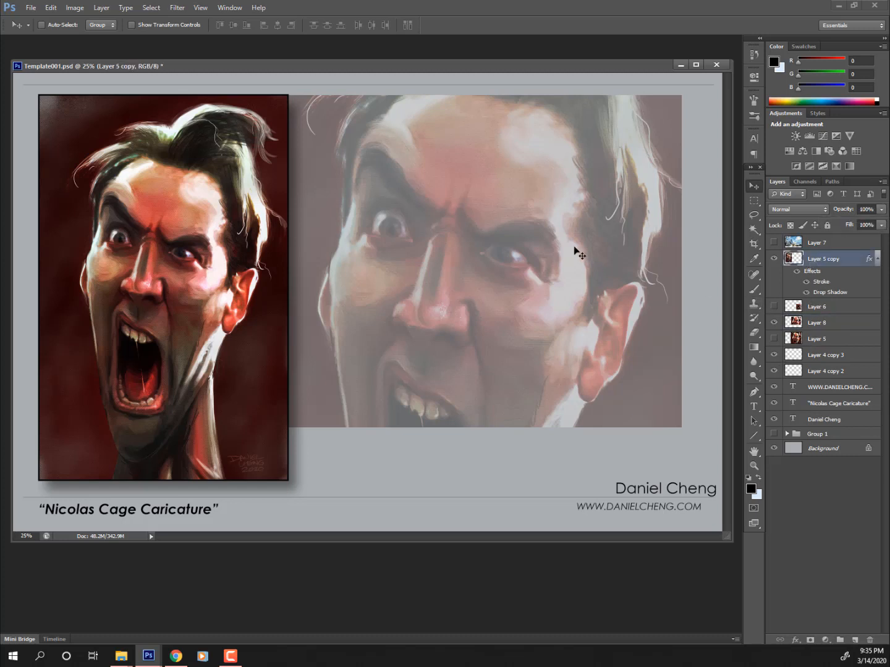
drag(168, 256, 318, 254)
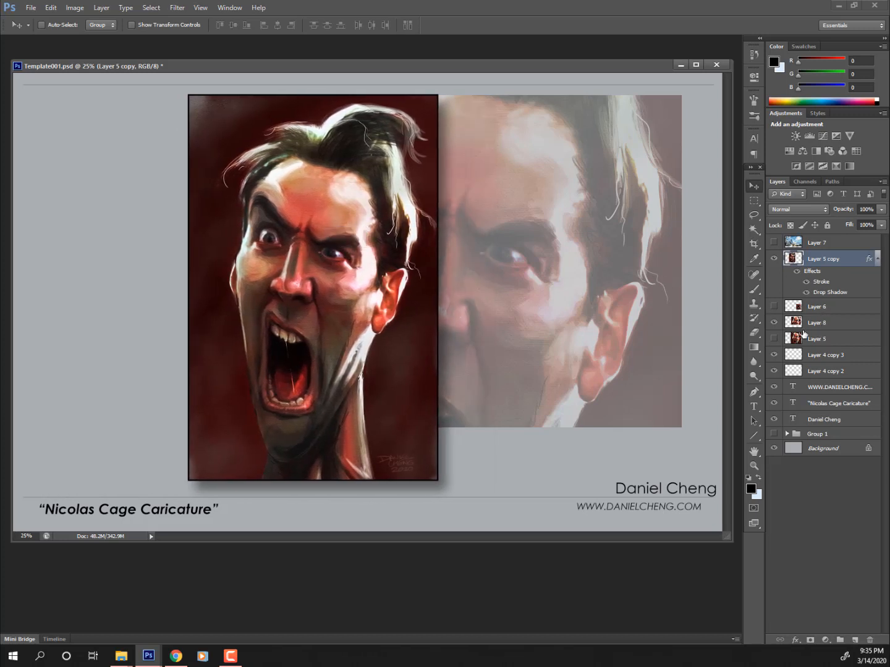
click(773, 307)
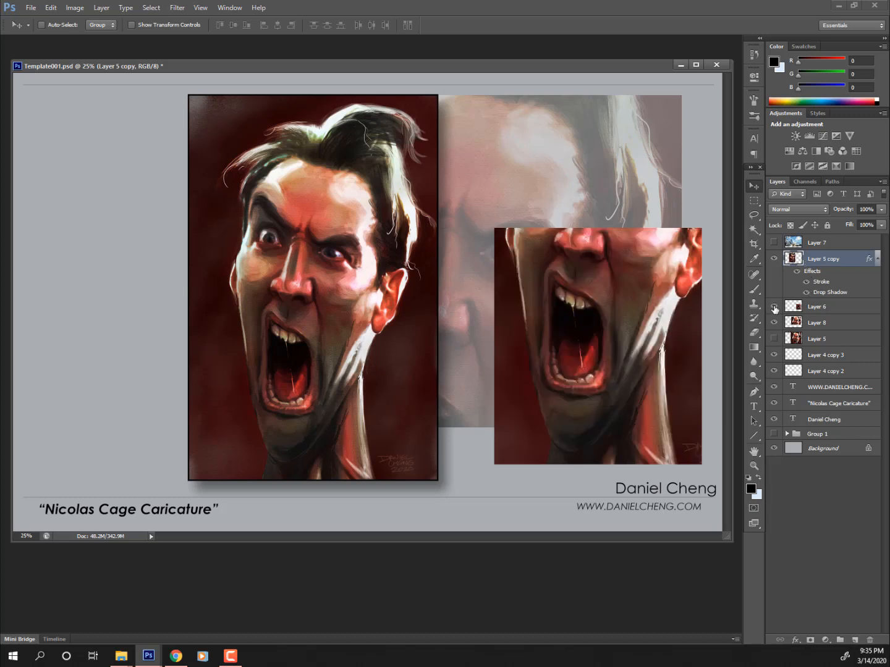
click(823, 309)
mouse_move(599, 327)
mouse_down()
mouse_move(139, 327)
mouse_move(174, 330)
mouse_up()
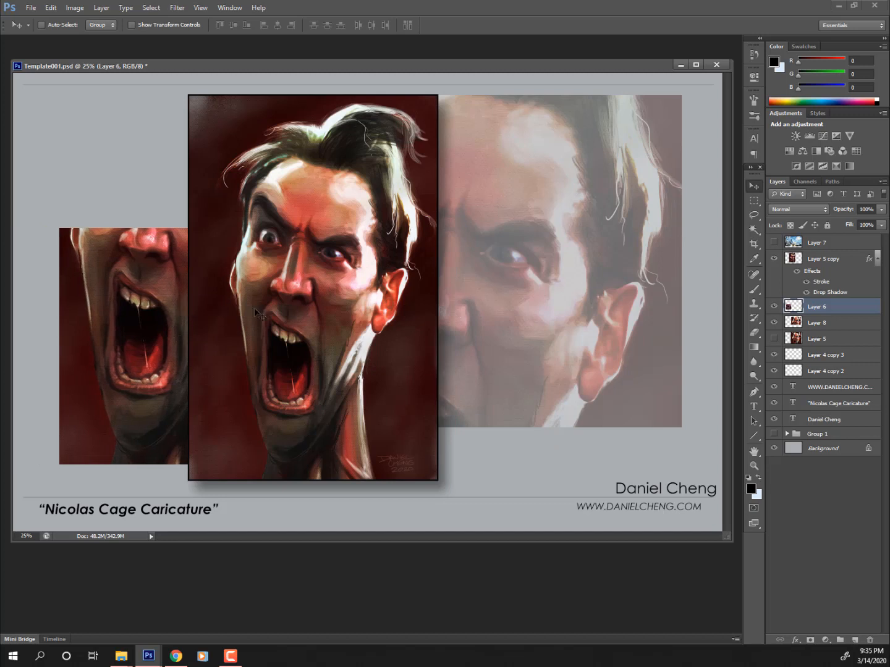
- Fade the mouth close-up to 42%, nudge the portrait further right, and hide the close-up again
click(882, 210)
drag(863, 219, 852, 220)
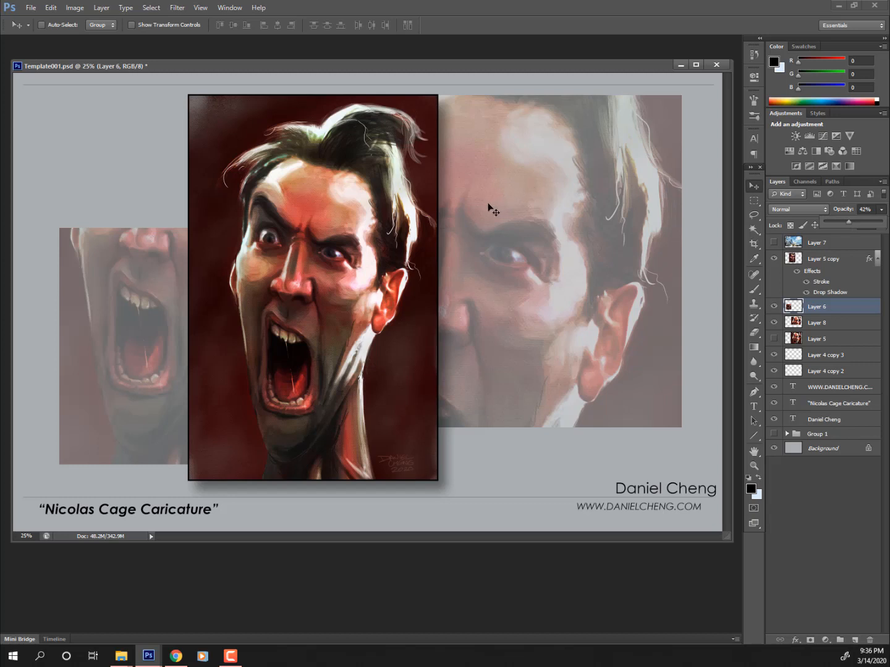
ctrl+click(376, 318)
drag(375, 318, 400, 332)
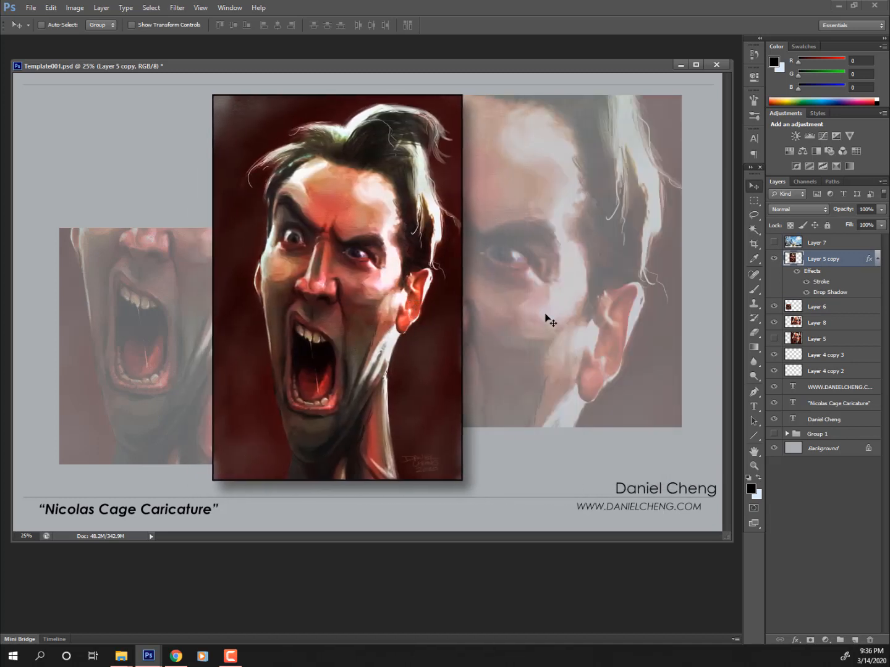
ctrl+click(100, 320)
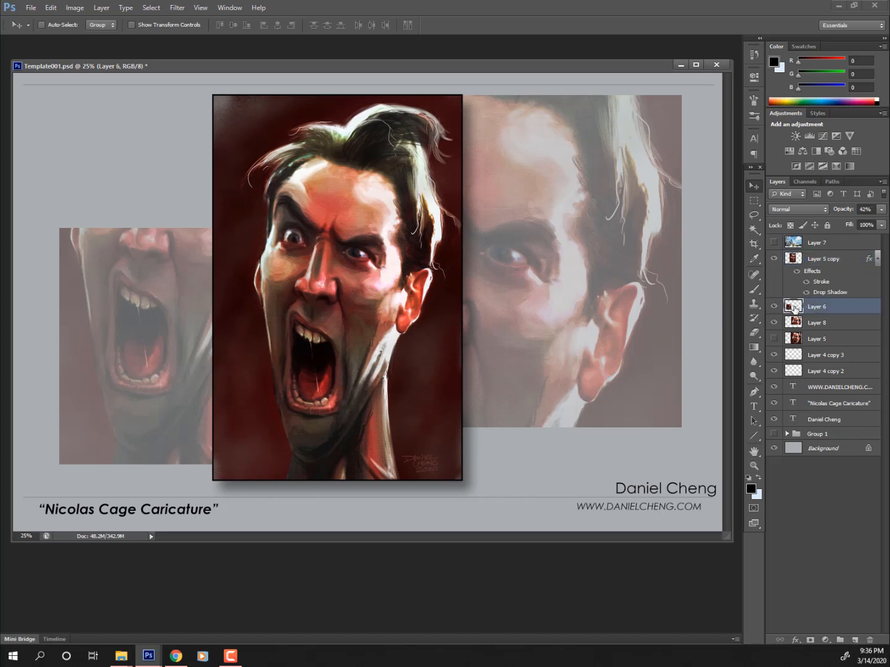
click(774, 307)
ctrl+click(810, 336)
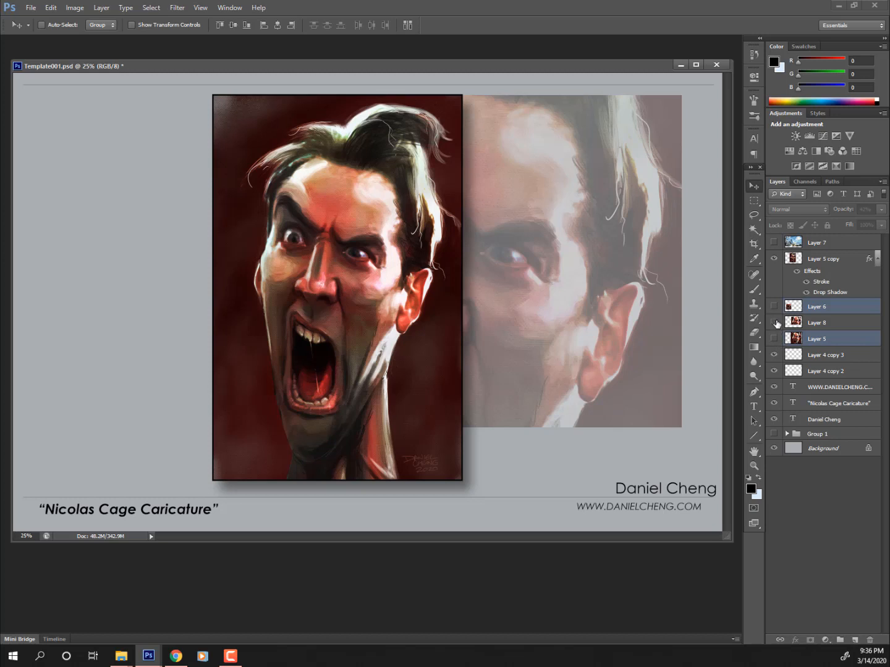
- Duplicate Layer 8, move the copy to the left side, and align both faded faces
drag(805, 323, 857, 642)
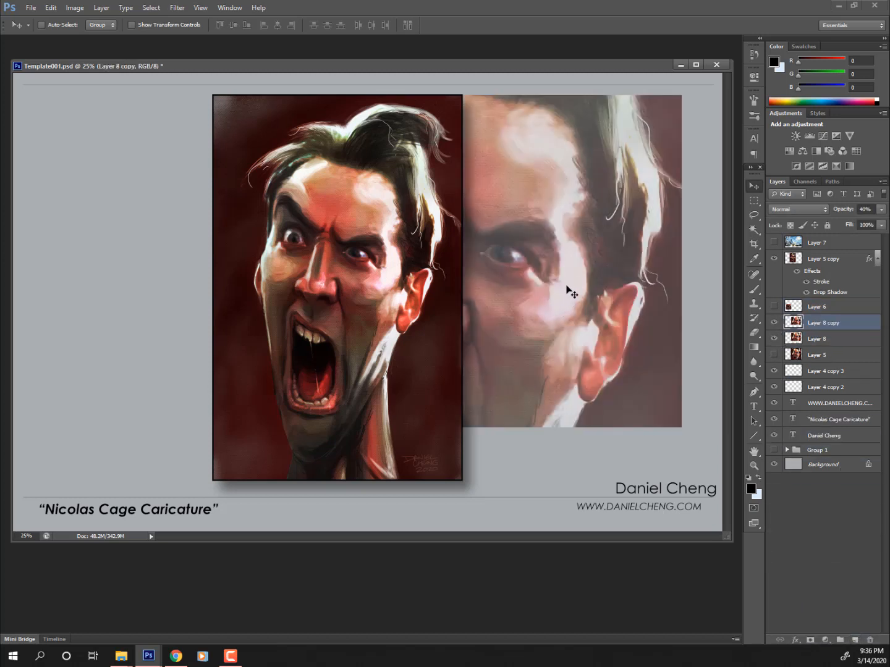
drag(566, 291, 336, 299)
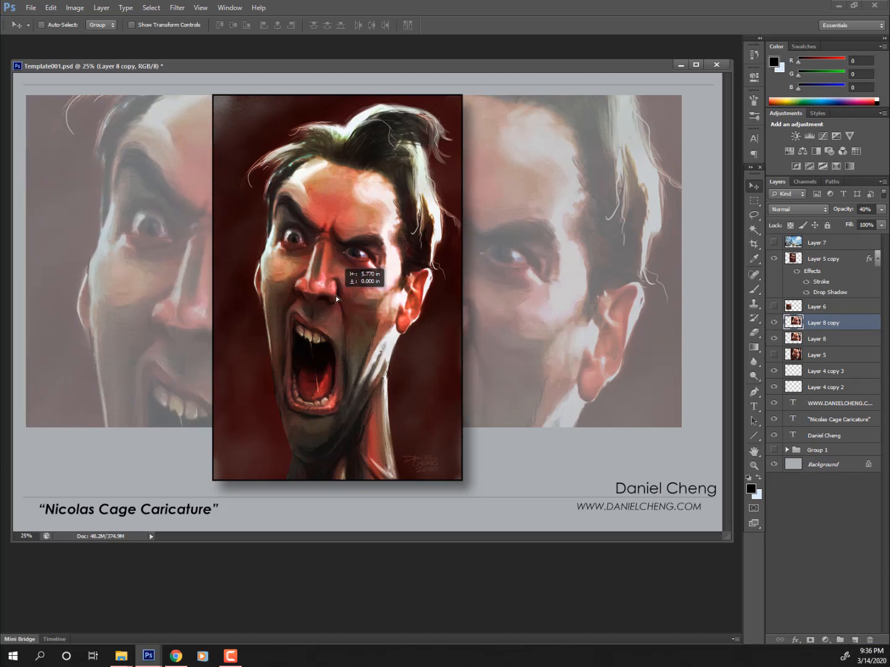
drag(336, 299, 338, 299)
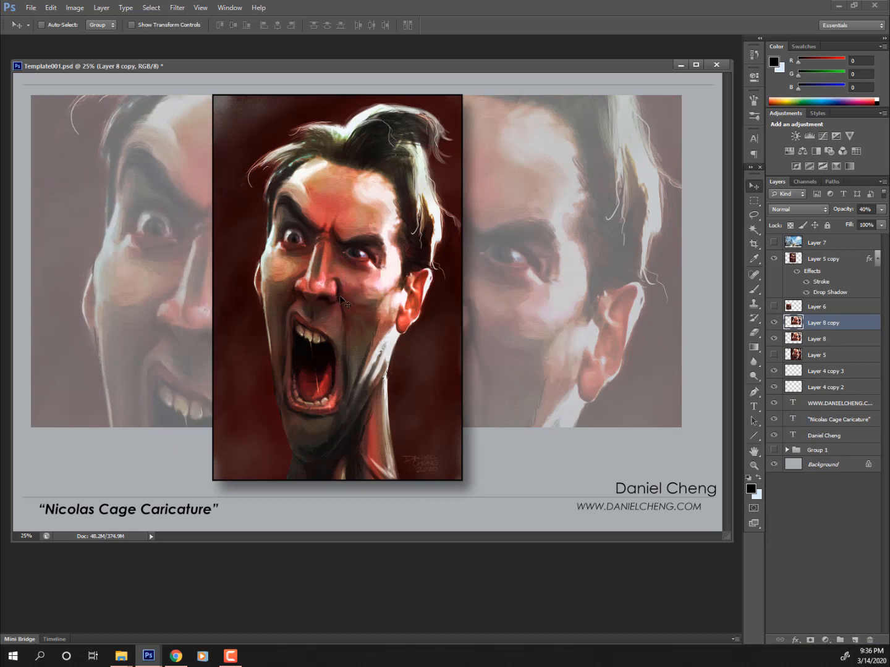
shift+click(844, 341)
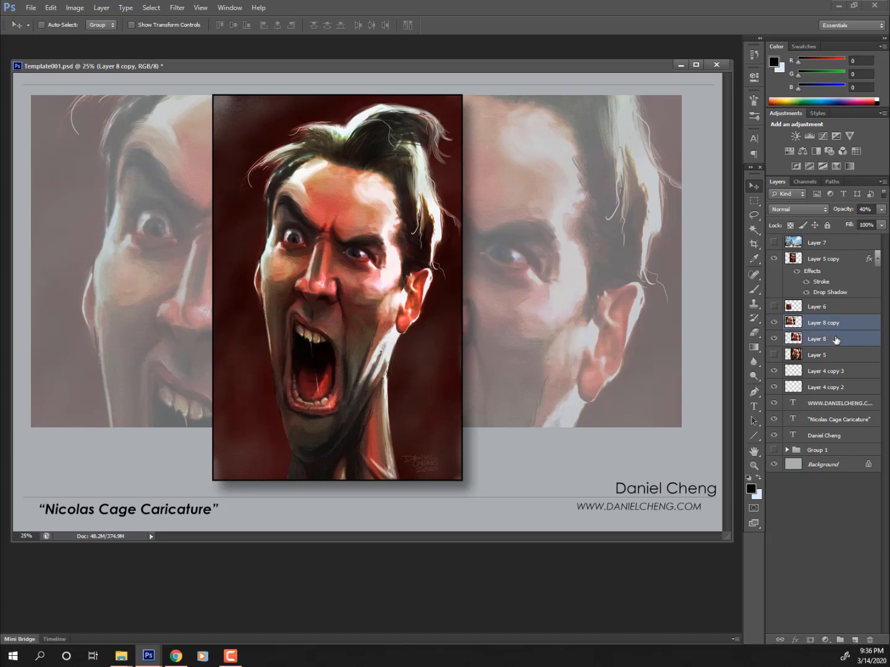
mouse_move(635, 289)
mouse_down()
mouse_move(637, 315)
mouse_move(640, 299)
mouse_up()
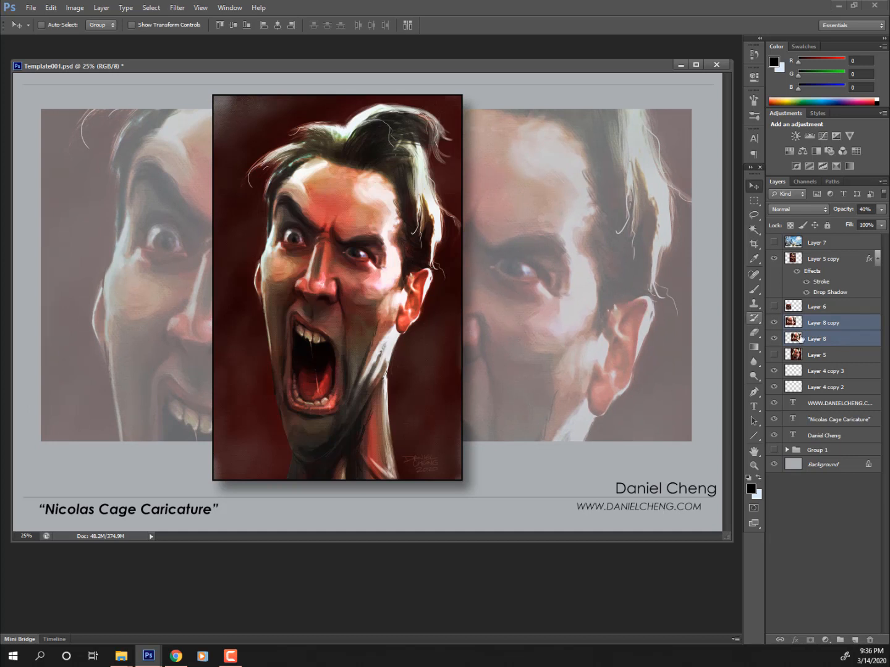
click(826, 340)
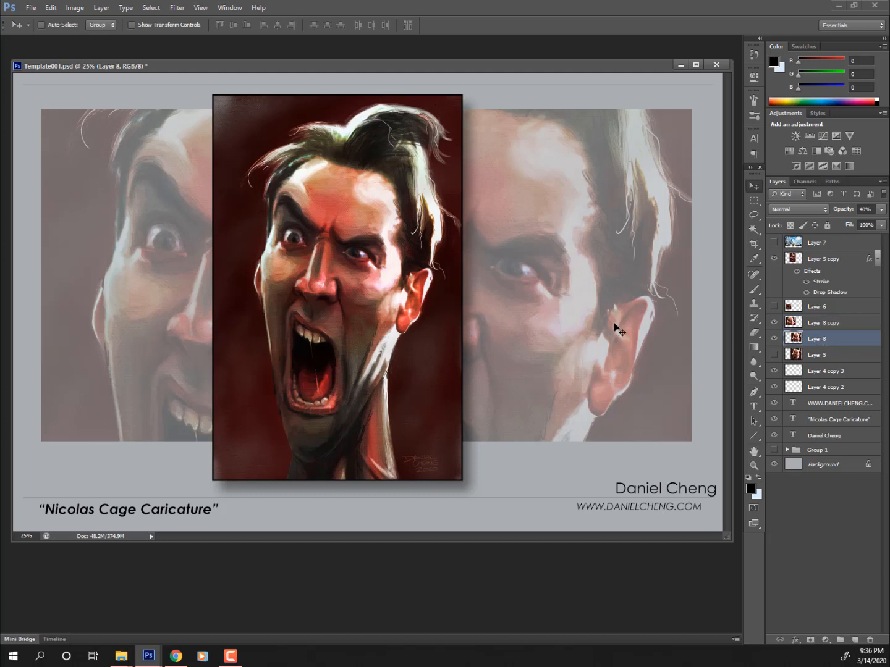
drag(614, 323, 610, 323)
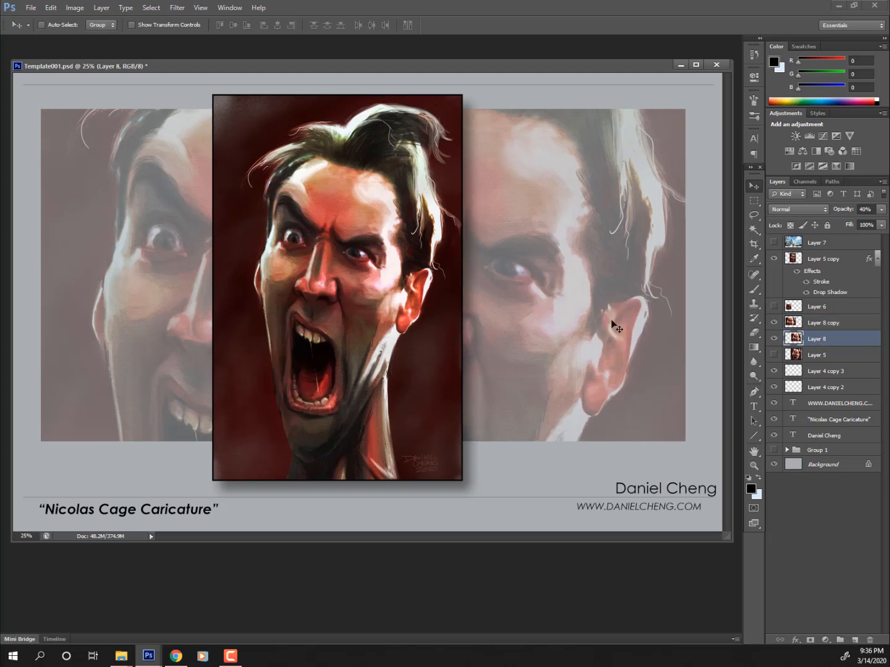
click(855, 326)
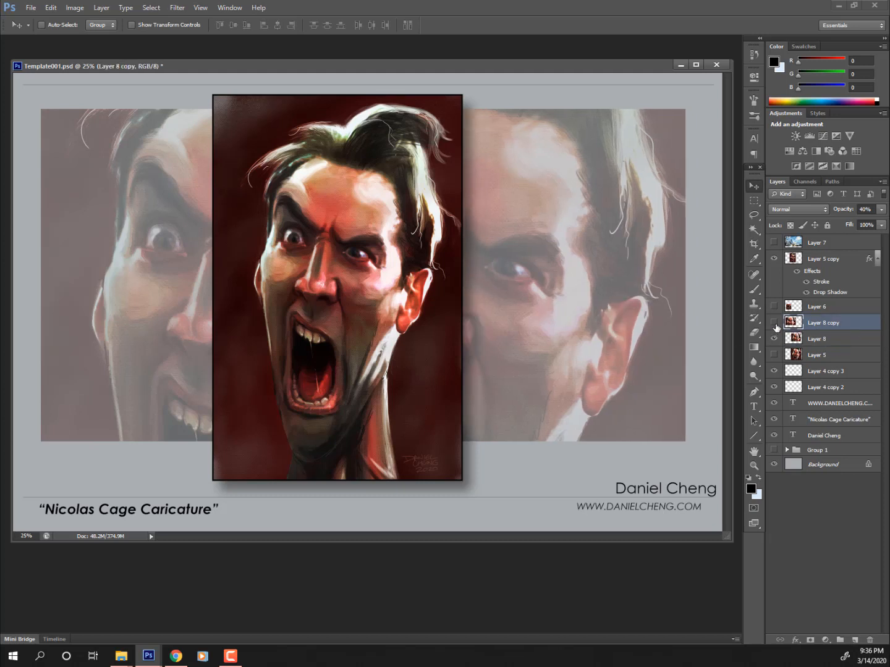
- Compare the left face copy with and without visibility, then add a layer mask to it
click(774, 323)
click(773, 323)
click(774, 323)
click(775, 323)
click(810, 641)
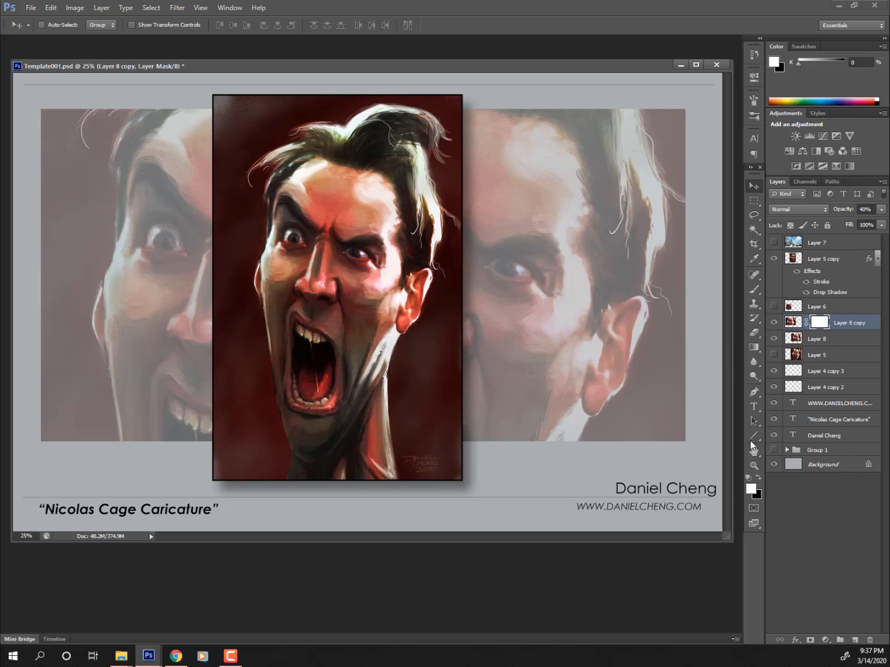
- Paint a black test stroke on the mask, then paint it out in white with a size 90 brush
click(758, 480)
click(753, 288)
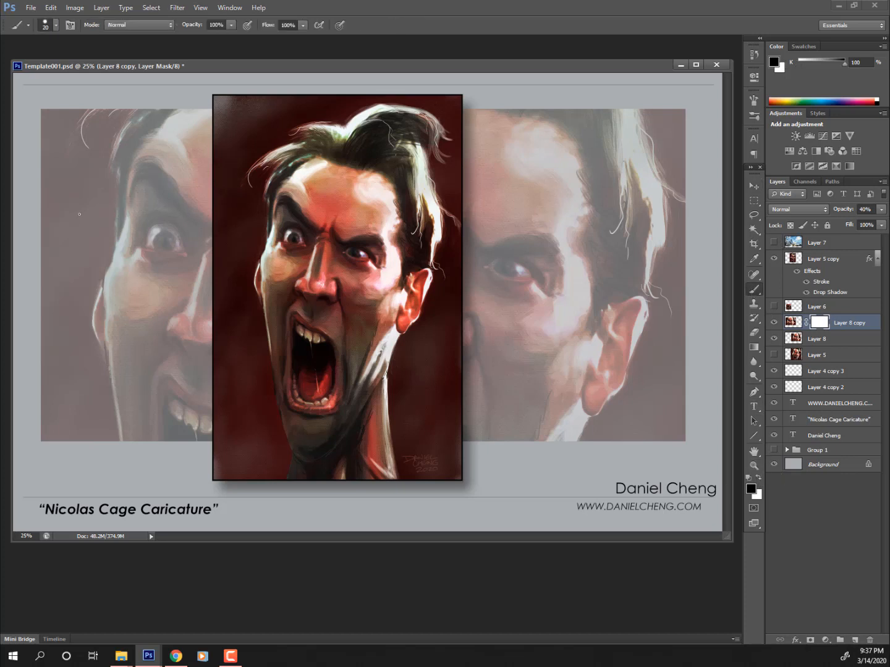
mouse_move(79, 214)
mouse_down()
mouse_move(80, 264)
mouse_move(73, 235)
mouse_move(93, 276)
mouse_up()
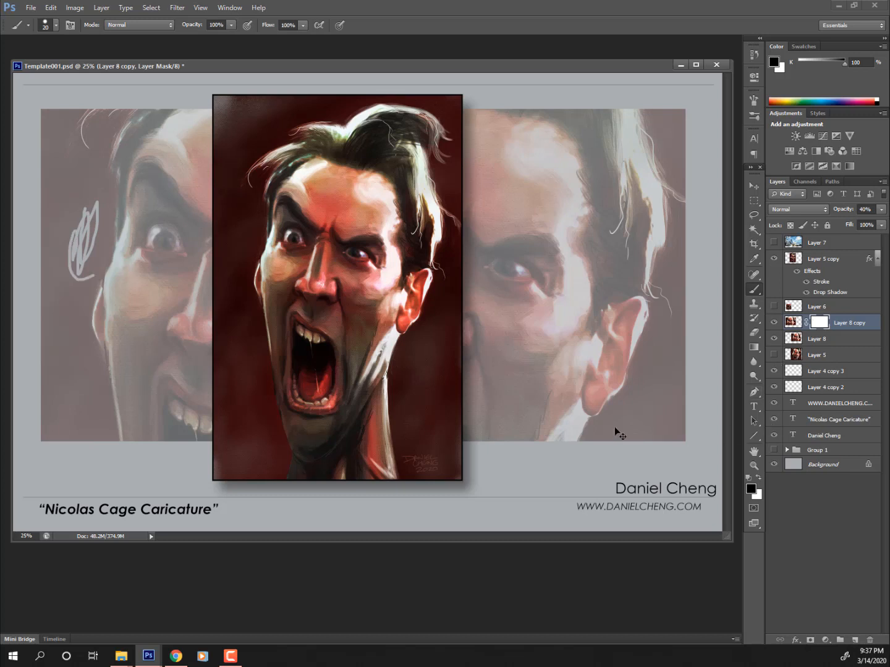
click(760, 478)
mouse_move(81, 277)
mouse_down()
mouse_move(62, 292)
mouse_move(83, 243)
mouse_move(81, 277)
mouse_up()
key(bracketright)
key(bracketright)
key(bracketright)
key(bracketright)
key(bracketright)
key(bracketright)
key(bracketright)
key(bracketright)
key(bracketright)
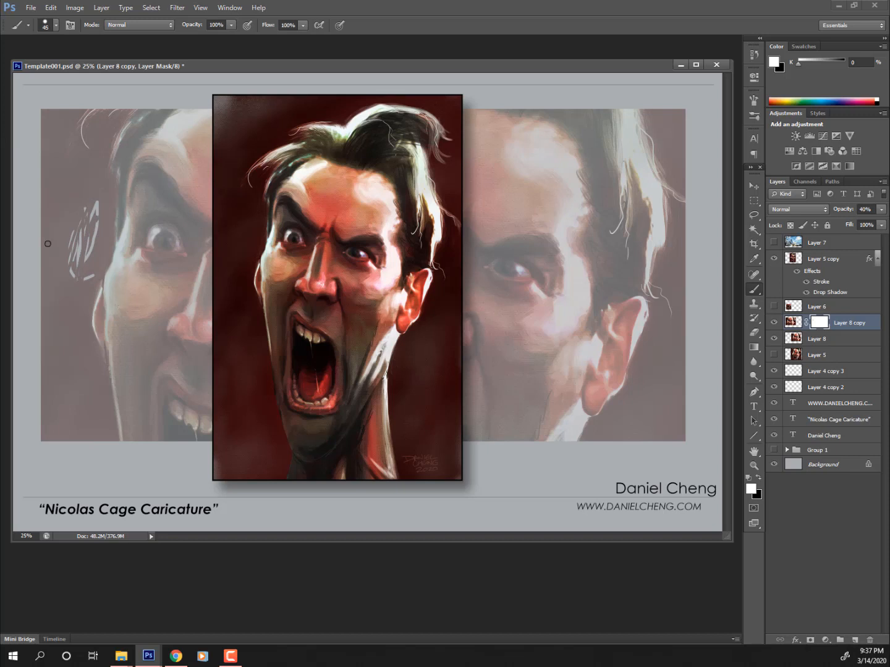
mouse_move(92, 203)
mouse_down()
mouse_move(81, 285)
mouse_move(106, 202)
mouse_move(84, 229)
mouse_move(85, 268)
mouse_up()
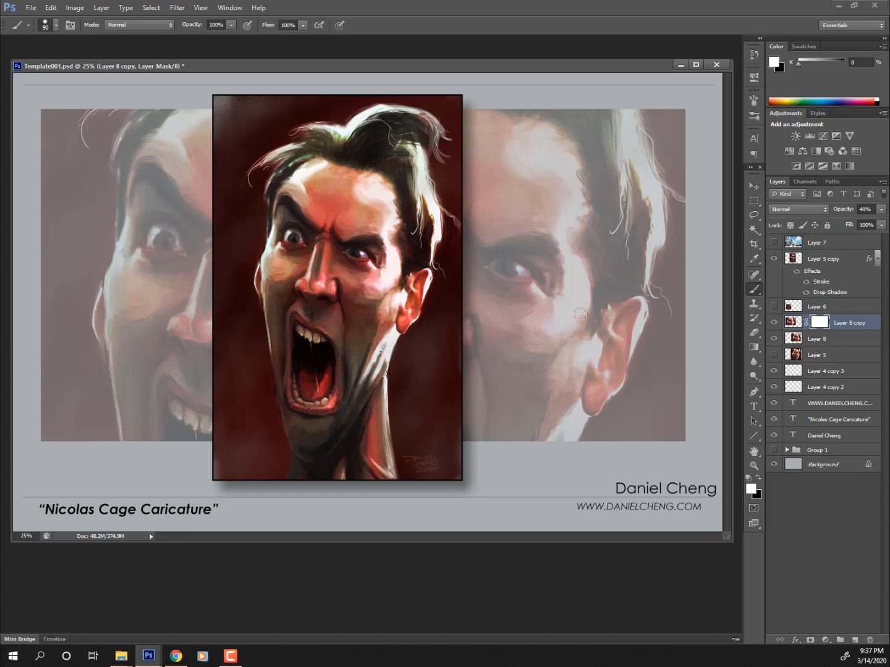
- Paint a mid grey (818181) fade on the left face's edge, then paint it back out in white
click(750, 489)
click(342, 288)
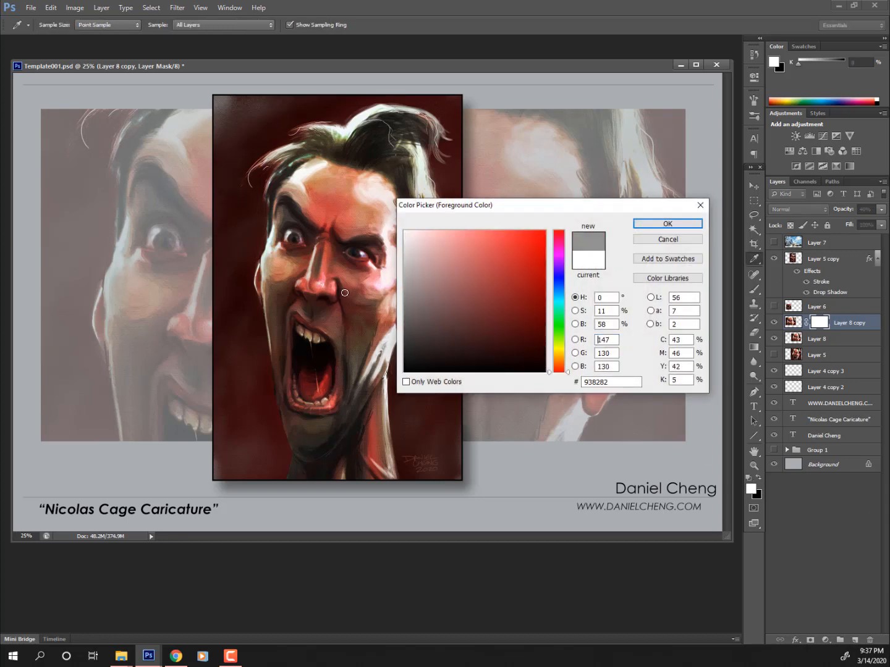
click(330, 297)
click(700, 229)
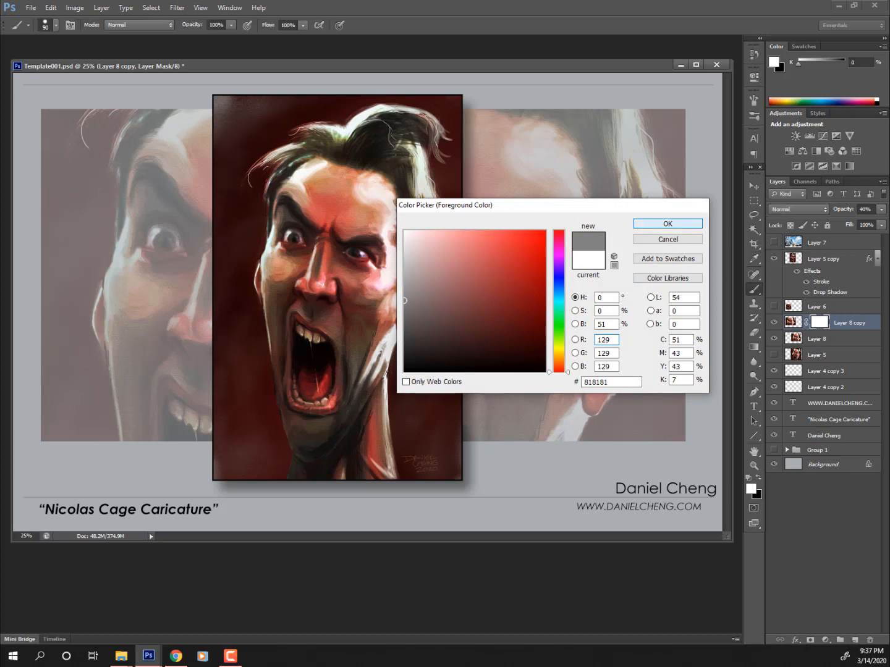
mouse_move(46, 299)
mouse_down()
mouse_move(49, 216)
mouse_move(60, 254)
mouse_move(84, 257)
mouse_up()
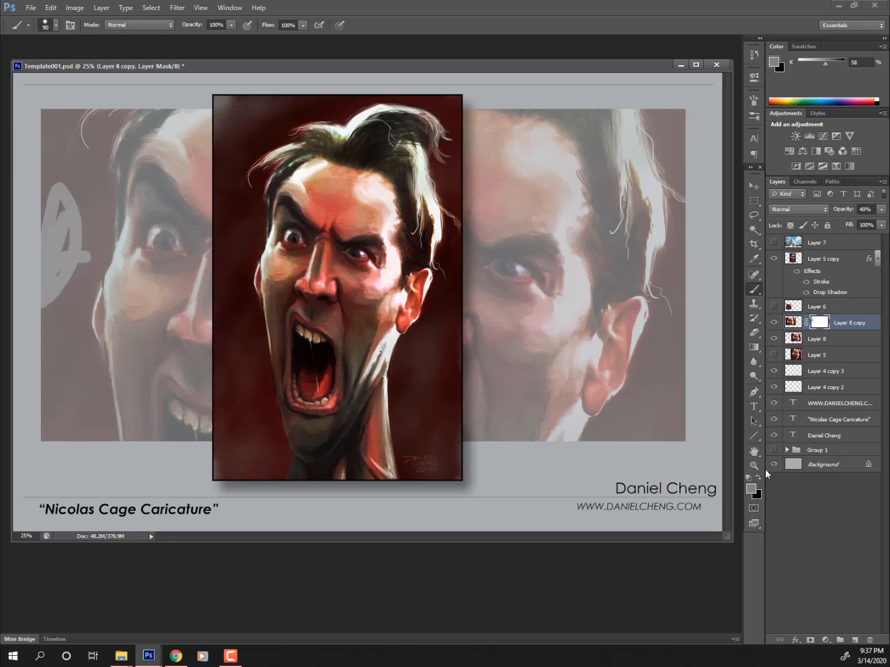
click(751, 488)
drag(425, 247, 404, 231)
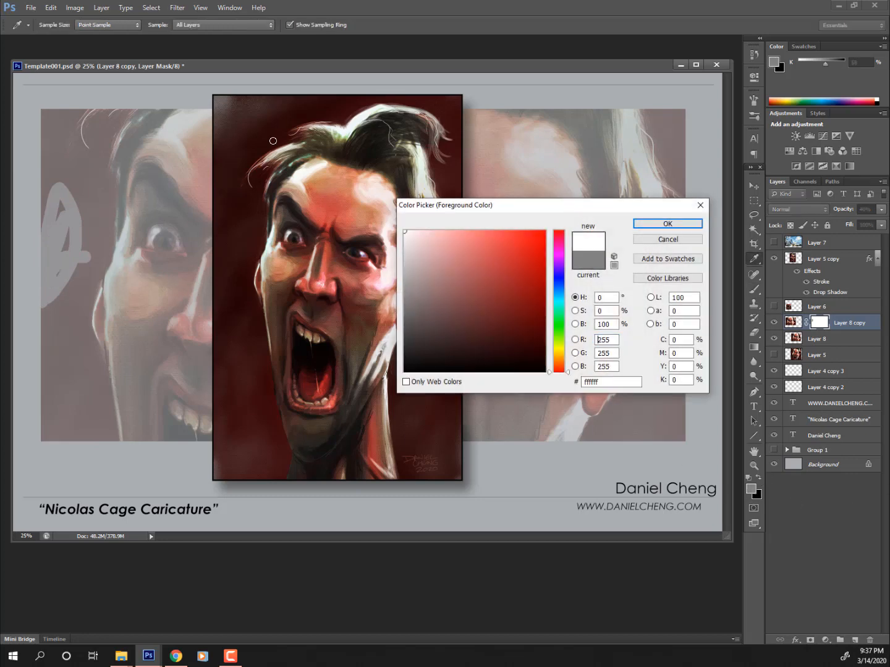
click(667, 224)
mouse_move(89, 225)
mouse_down()
mouse_move(55, 308)
mouse_move(75, 175)
mouse_move(69, 286)
mouse_move(49, 352)
mouse_move(48, 266)
mouse_move(42, 273)
mouse_move(39, 262)
mouse_move(46, 239)
mouse_move(115, 274)
mouse_move(90, 260)
mouse_move(97, 223)
mouse_move(86, 237)
mouse_move(89, 216)
mouse_up()
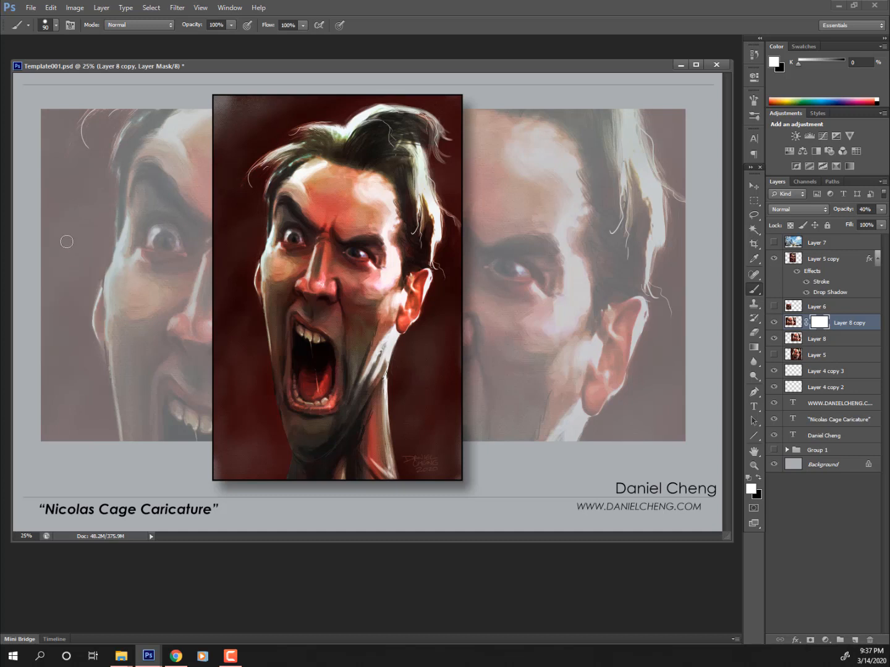
- Drag black-to-transparent gradients across the left portrait's outer edge on Layer 8 copy's mask
click(760, 478)
click(754, 348)
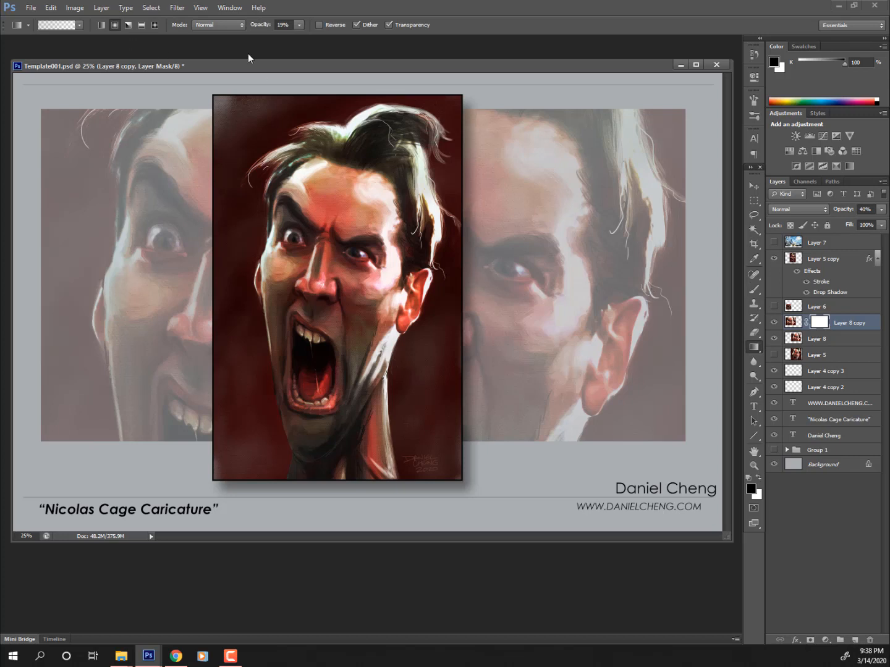
click(79, 27)
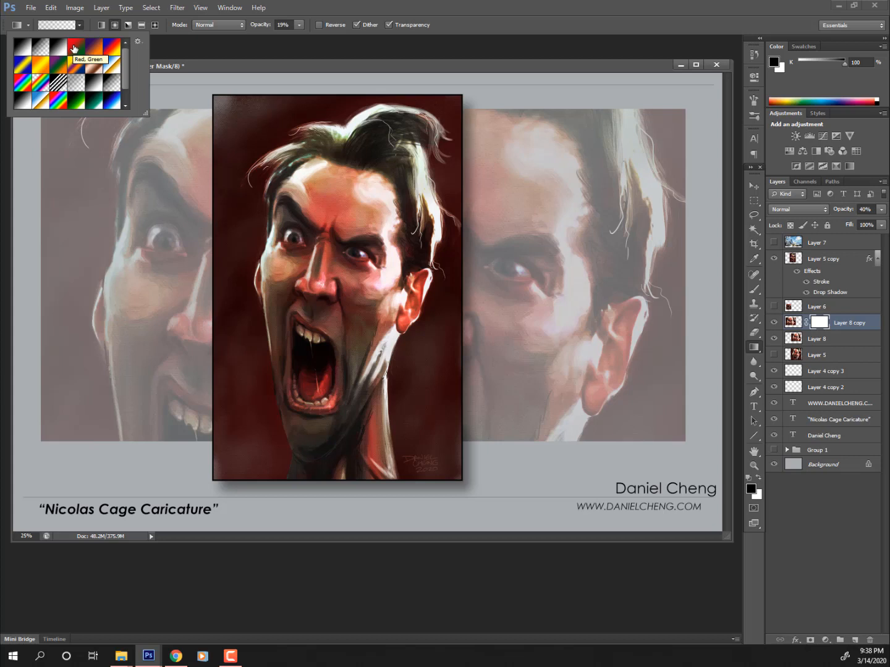
click(191, 67)
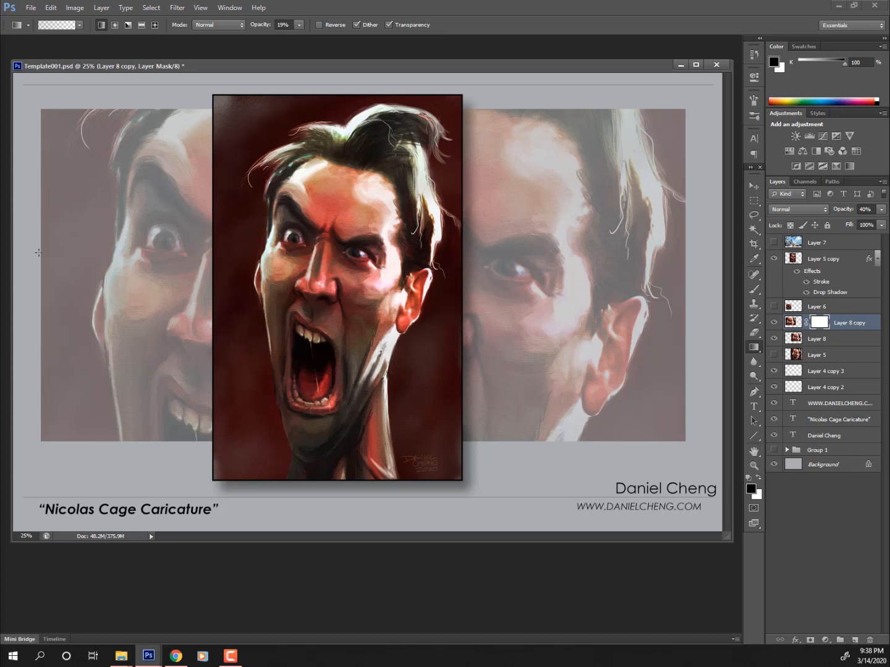
drag(35, 260, 79, 259)
mouse_move(76, 262)
mouse_down()
mouse_move(61, 267)
mouse_move(71, 267)
mouse_up()
drag(38, 268, 83, 268)
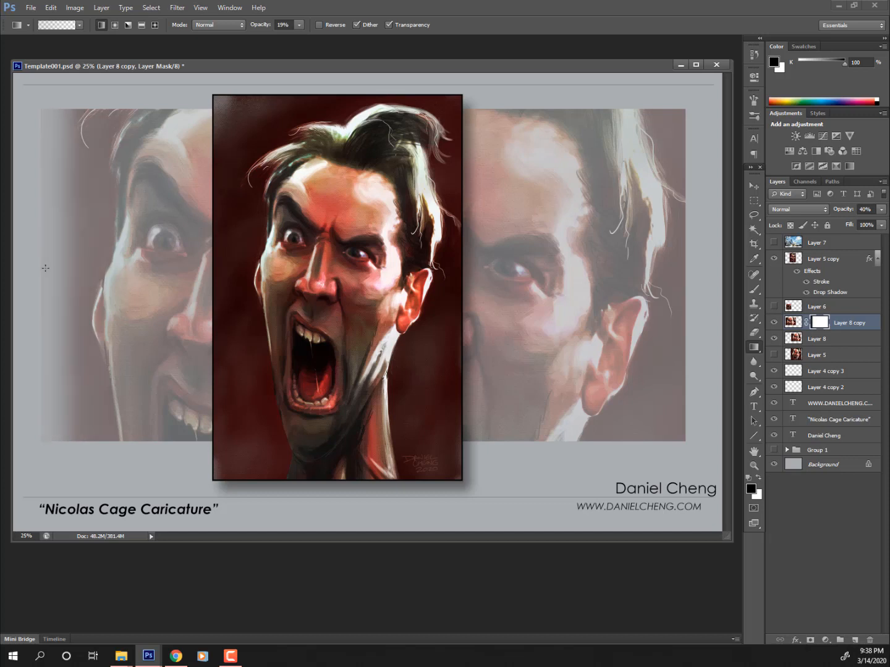
drag(36, 268, 194, 260)
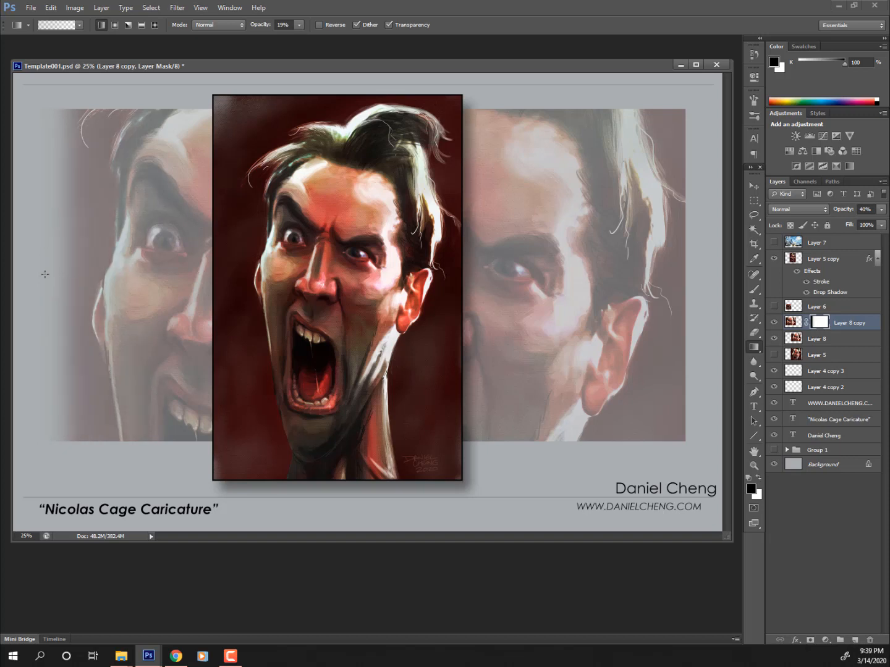
drag(45, 274, 234, 290)
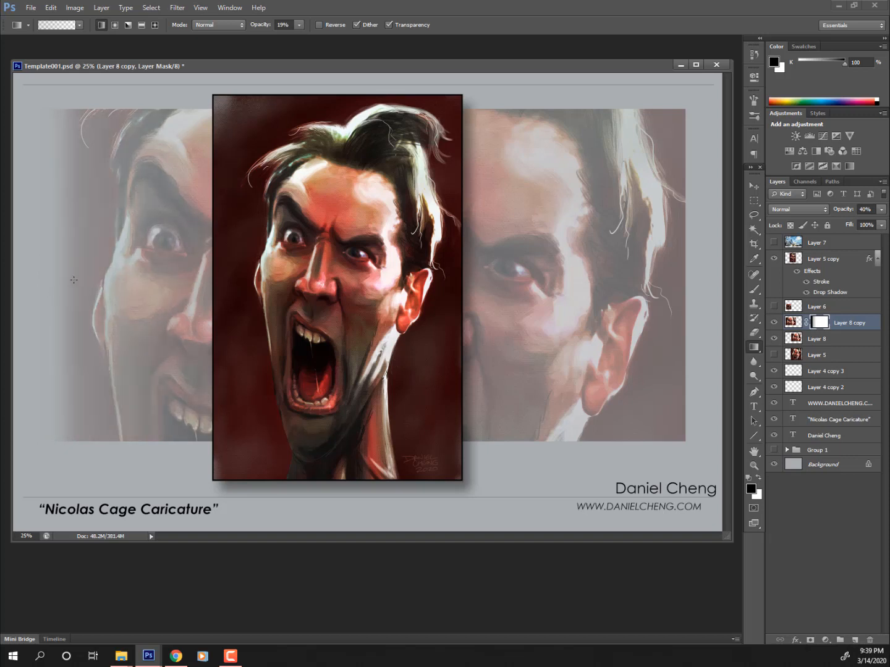
drag(70, 280, 181, 280)
drag(51, 281, 89, 281)
- Add a mask to Layer 8 and drag leftward gradients across its right edge
click(822, 340)
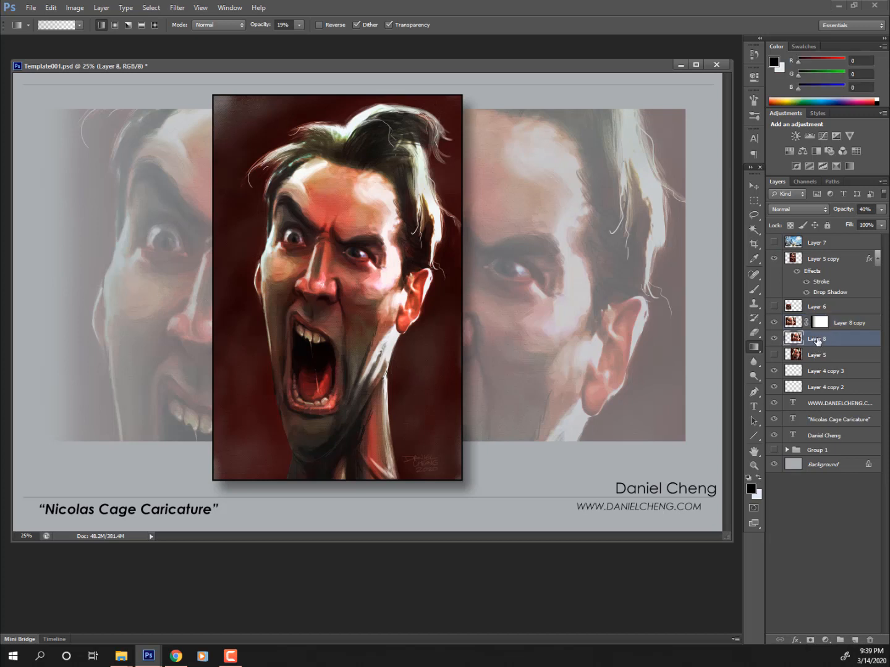
click(775, 339)
click(775, 340)
click(809, 640)
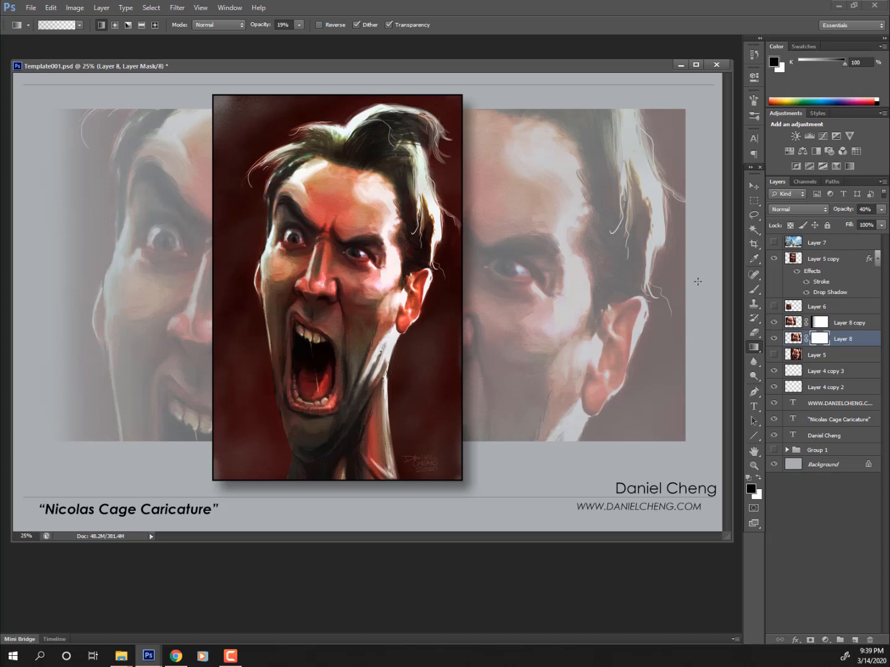
drag(698, 281, 567, 294)
drag(674, 292, 562, 292)
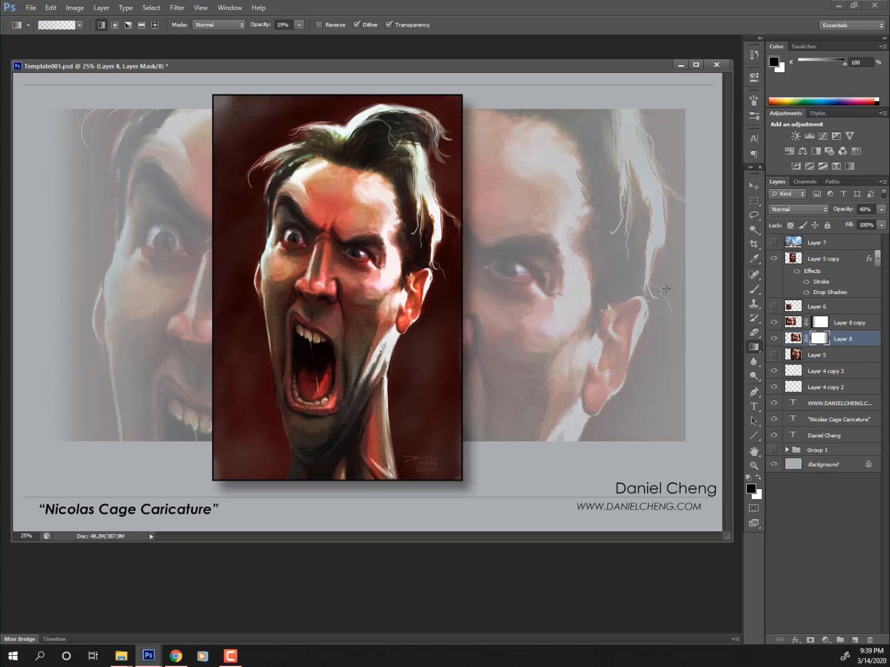
drag(666, 289, 544, 289)
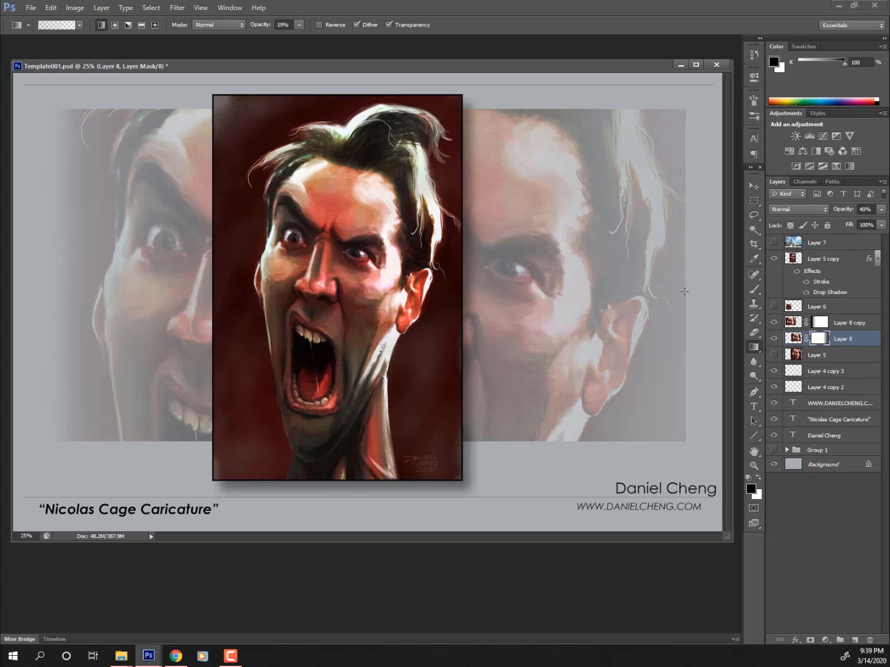
drag(669, 297, 671, 297)
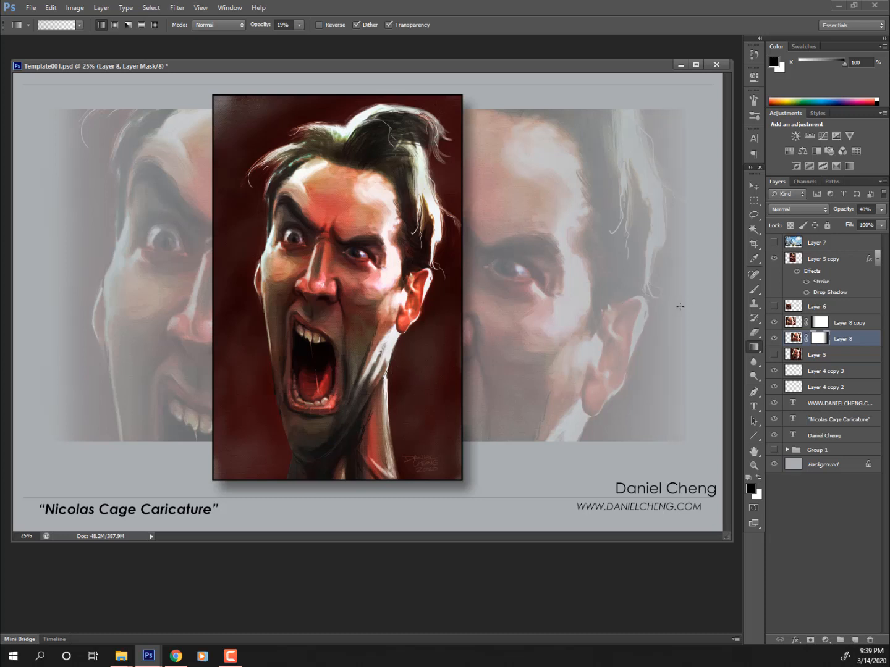
drag(683, 308, 616, 311)
drag(688, 315, 599, 316)
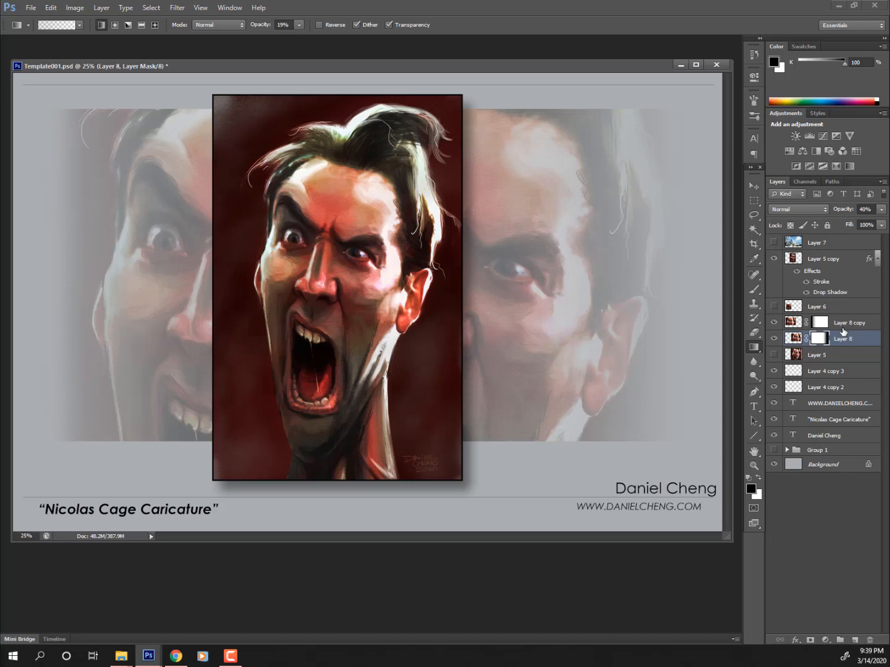
click(775, 358)
click(774, 358)
click(774, 357)
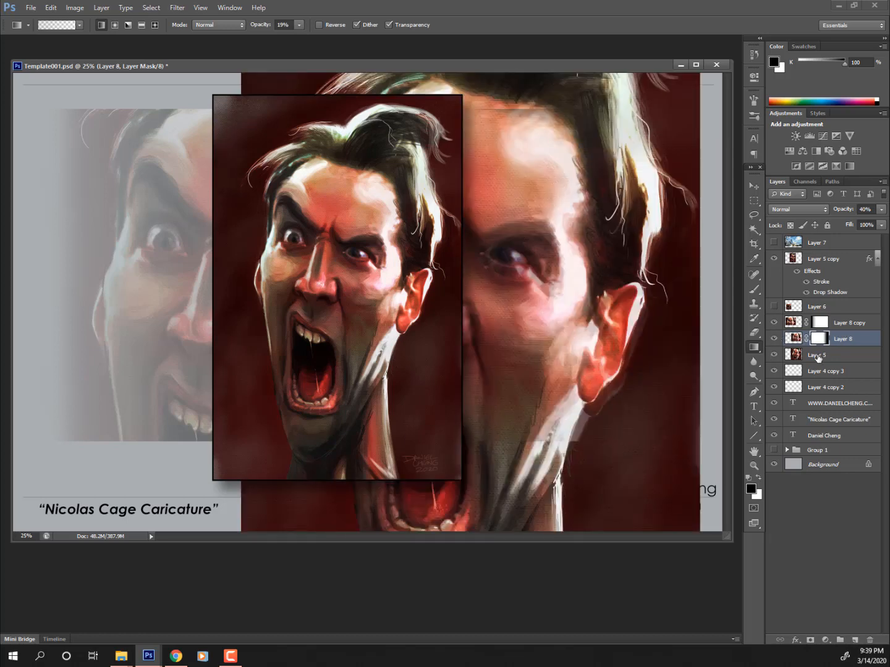
click(815, 356)
key(v)
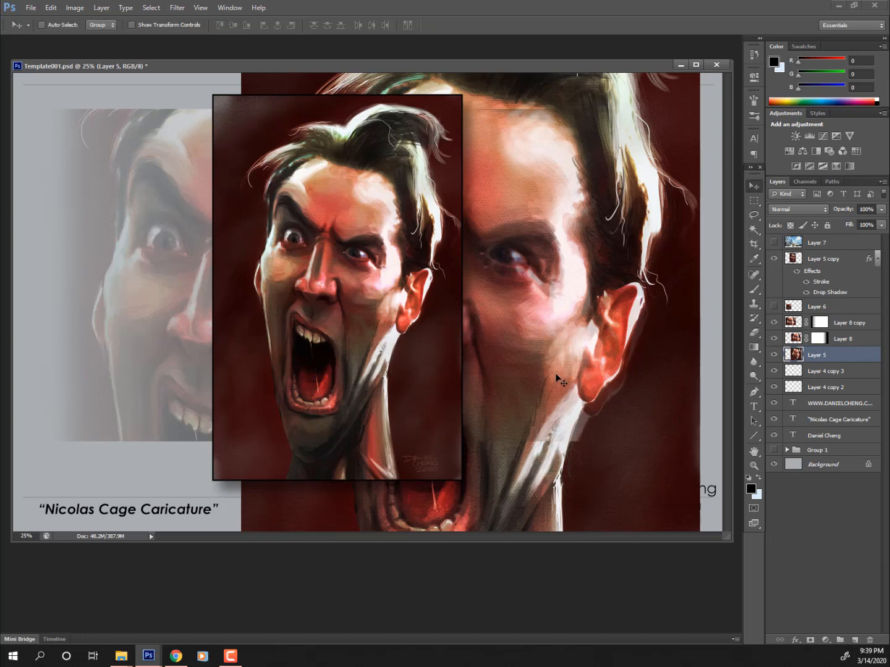
drag(556, 378, 424, 251)
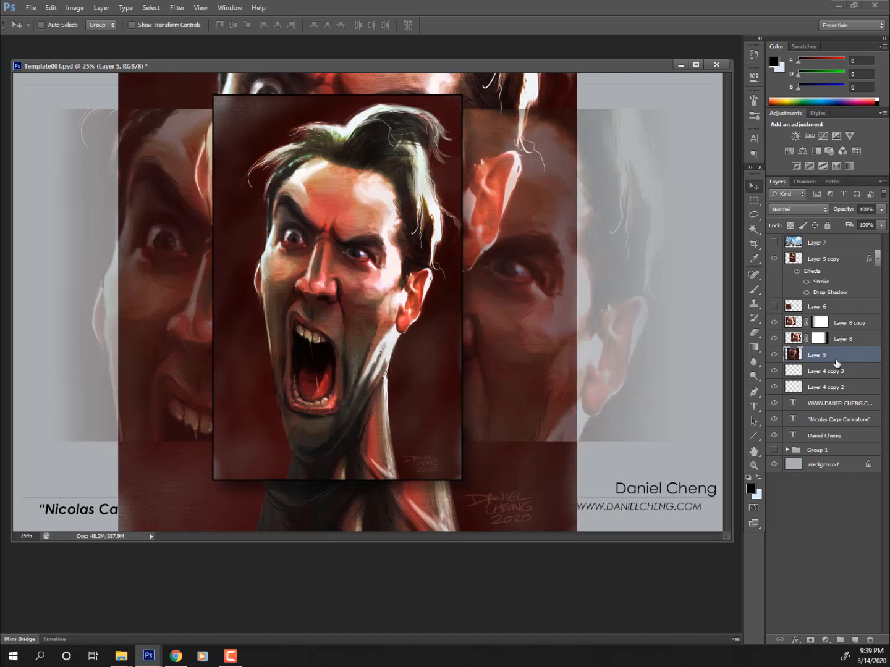
click(882, 210)
drag(855, 220, 852, 219)
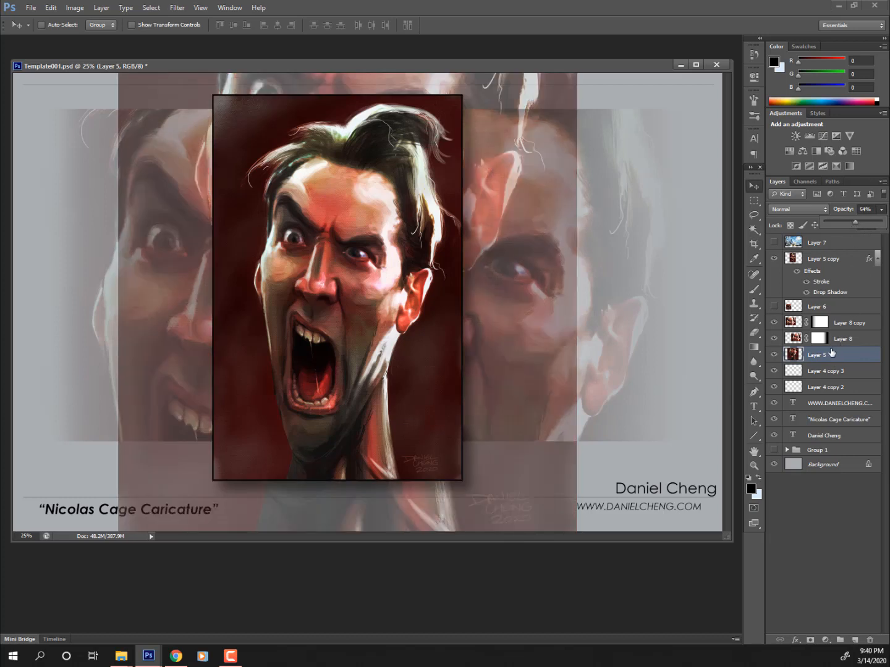
click(773, 355)
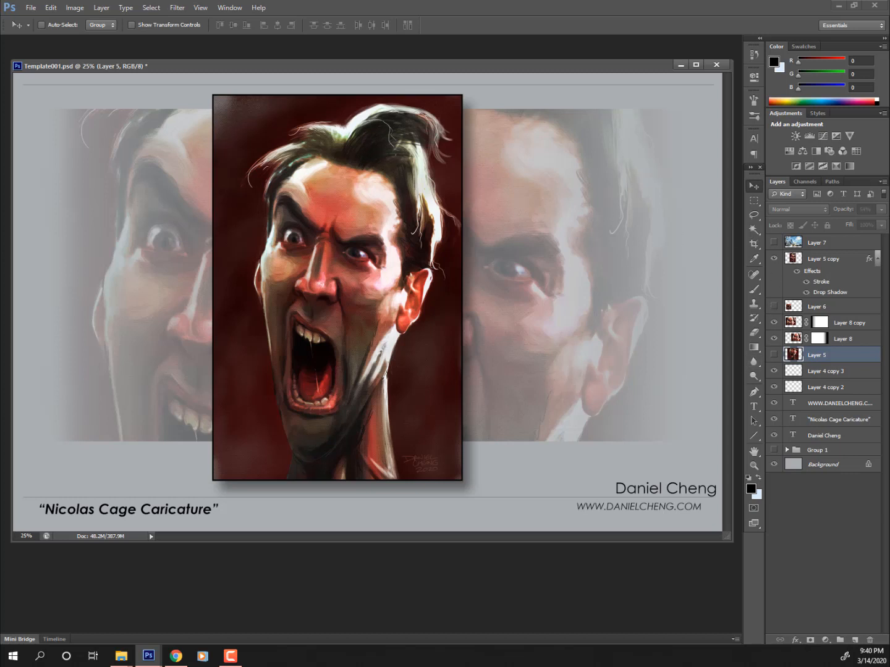
click(815, 259)
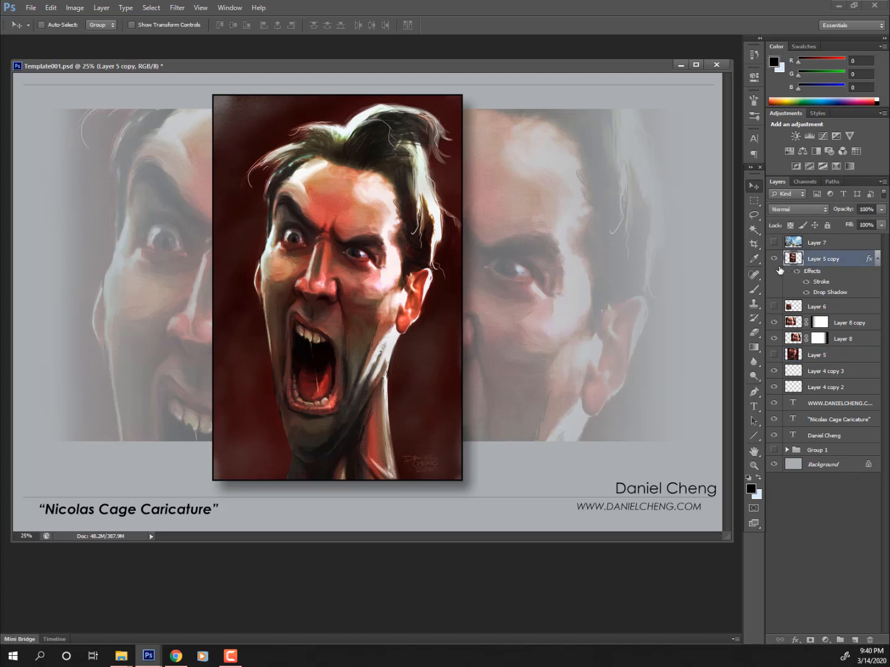
ctrl+click(708, 493)
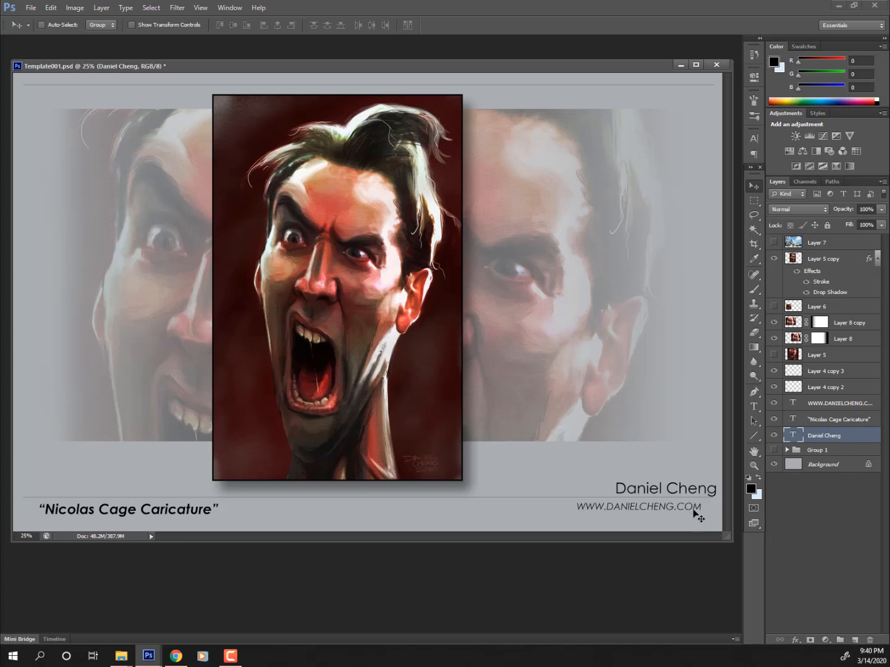
ctrl+click(691, 513)
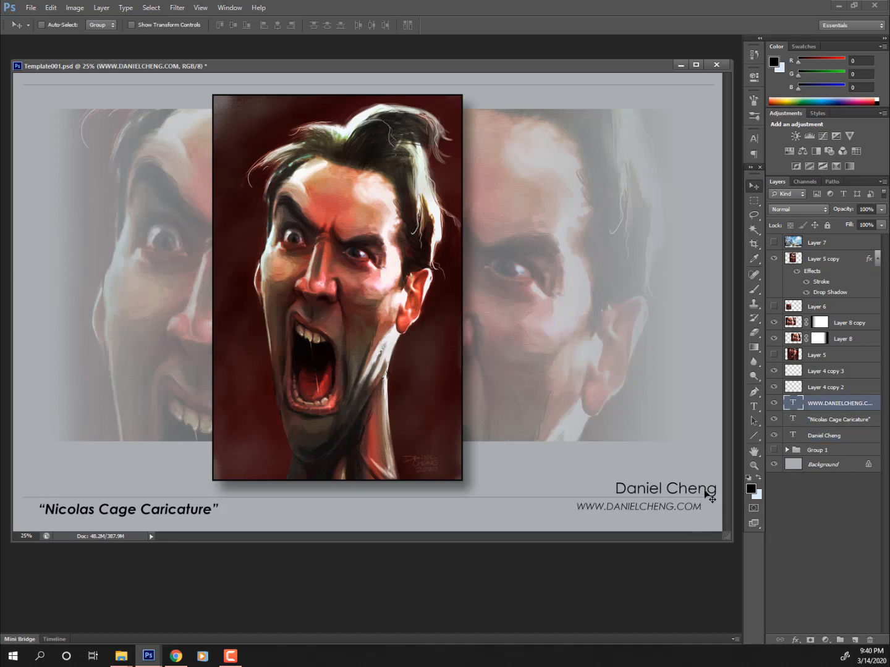
ctrl+click(707, 492)
drag(707, 493, 674, 505)
ctrl+click(670, 505)
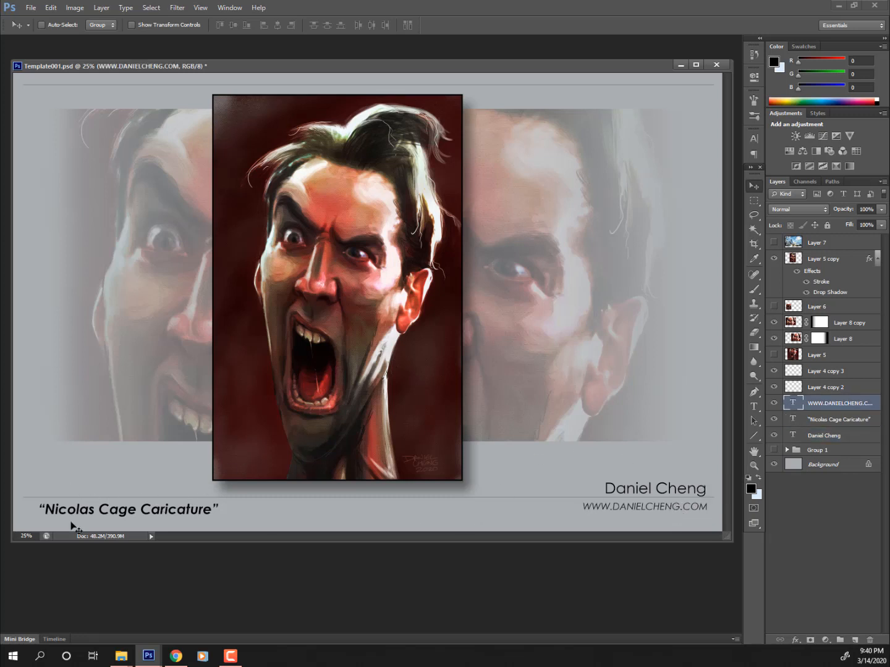
ctrl+click(179, 515)
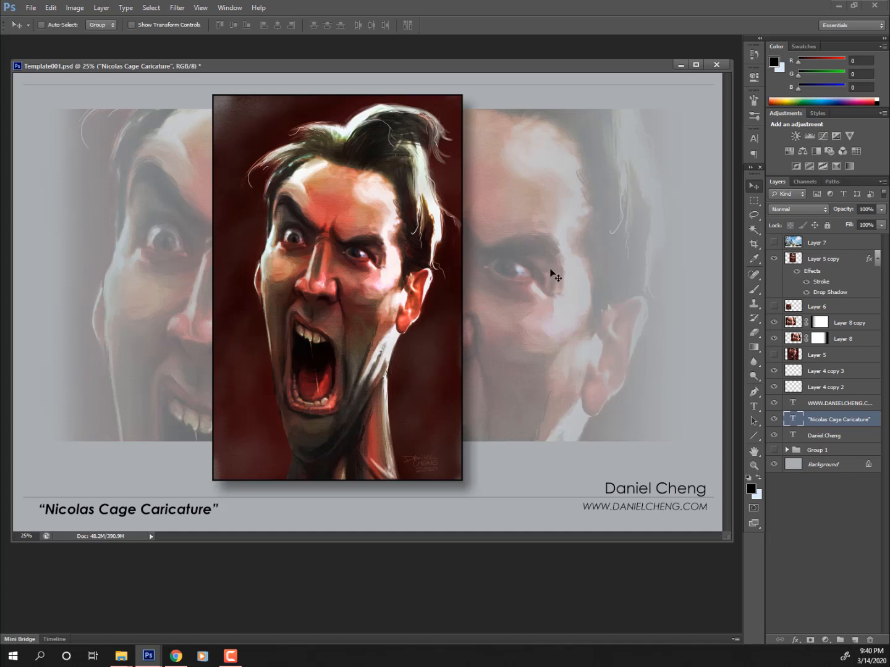
click(753, 409)
- Type 'Digital Media' below the portrait, set it to Regular style, and move it under the portrait
click(373, 501)
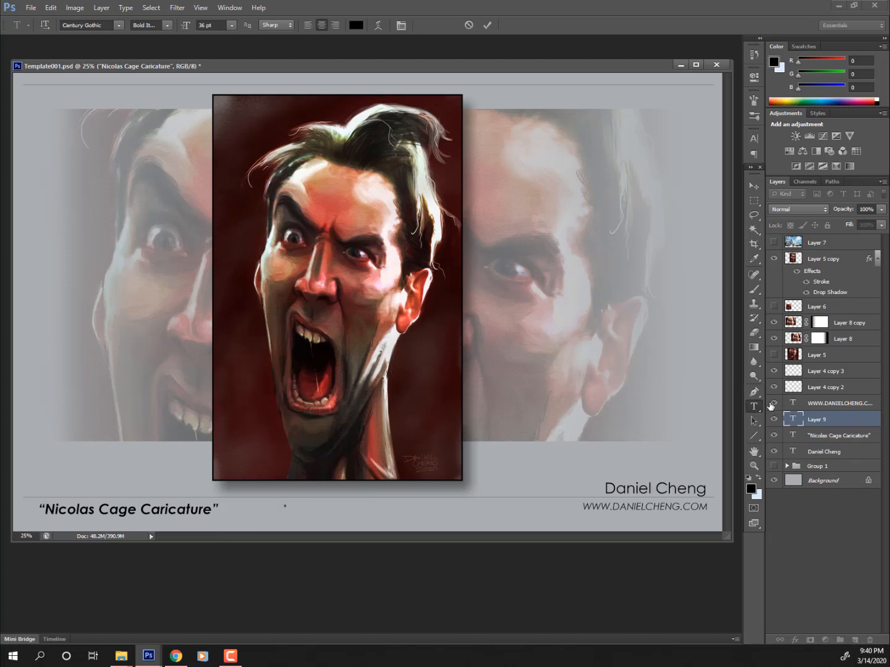
text(Digita)
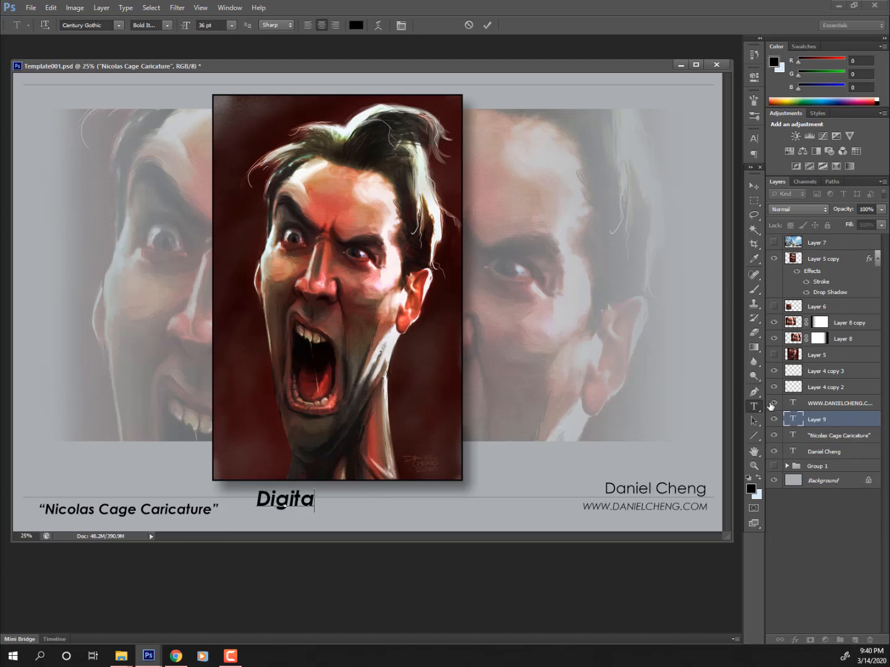
text(l Media)
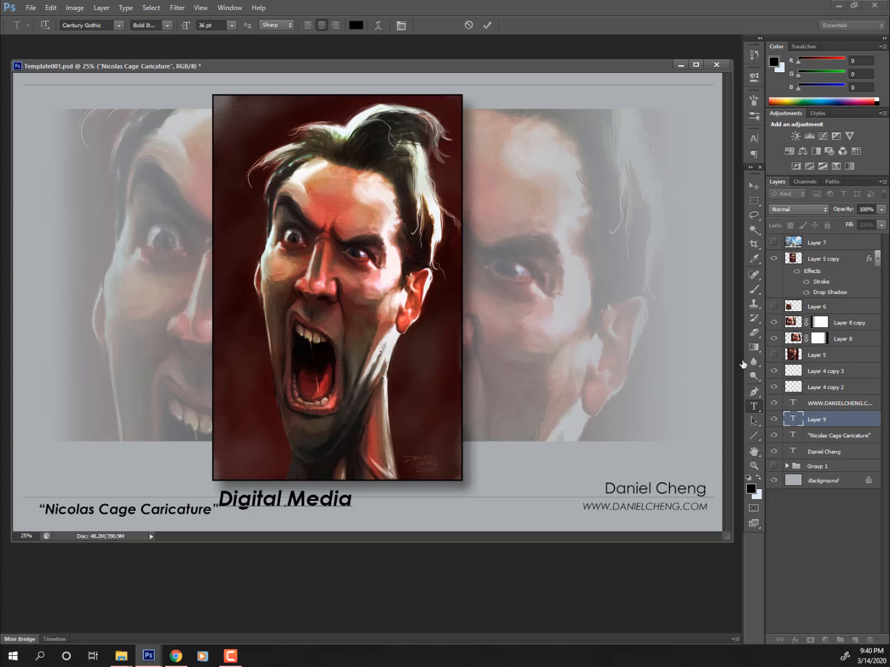
click(755, 186)
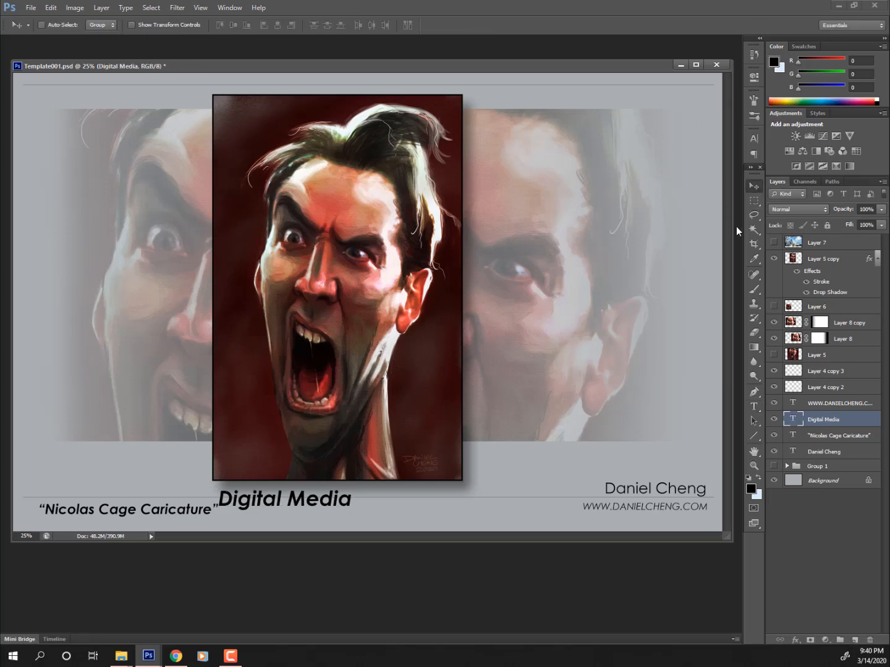
click(754, 405)
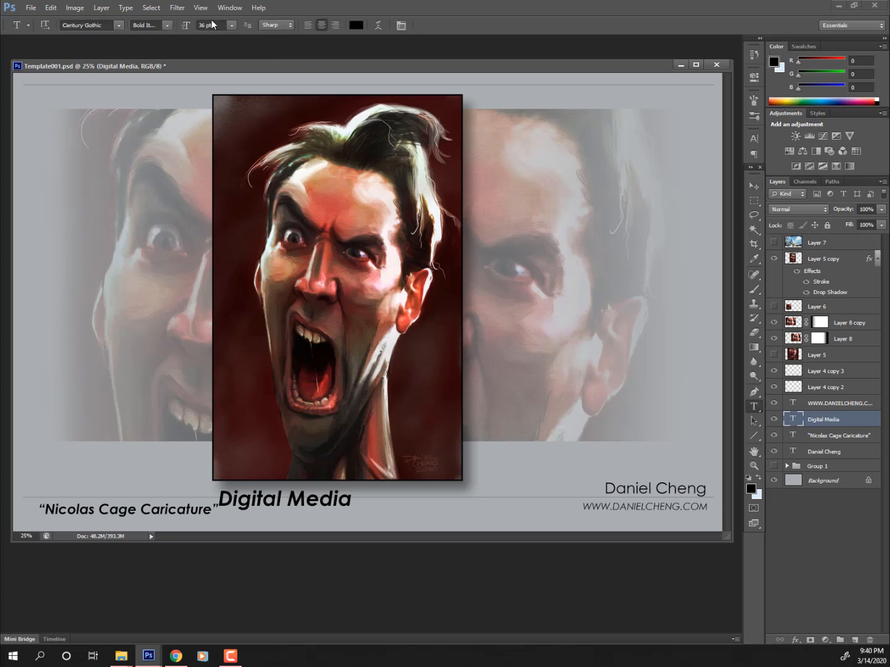
click(163, 25)
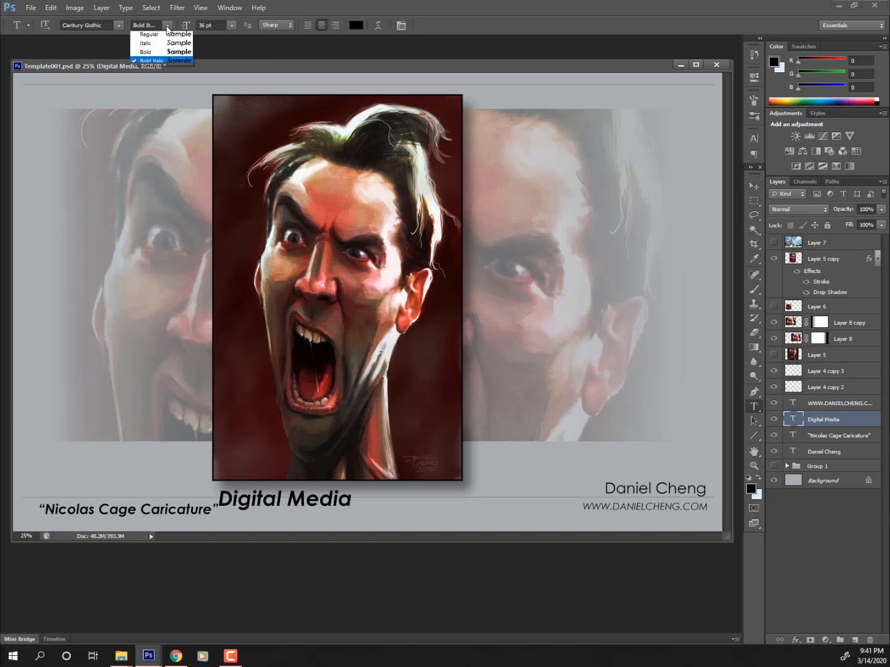
click(149, 36)
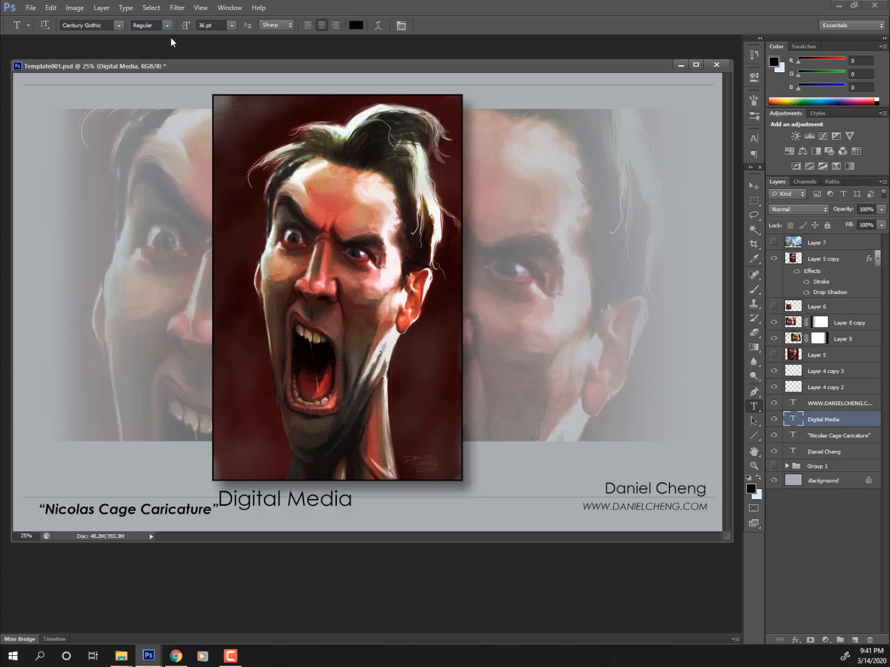
click(754, 185)
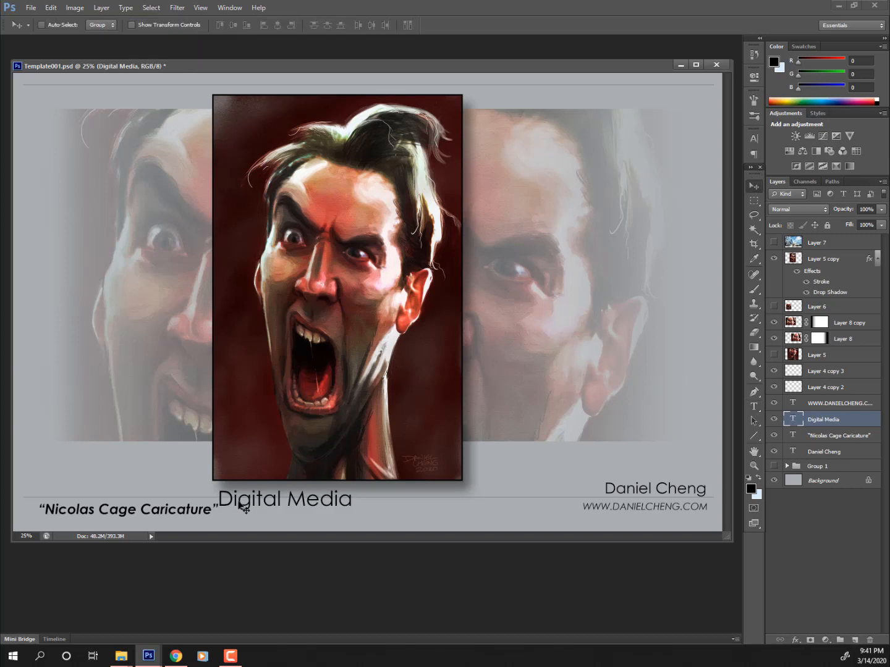
mouse_move(308, 504)
mouse_down()
mouse_move(337, 510)
mouse_move(369, 499)
mouse_move(315, 514)
mouse_up()
- Shrink the Digital Media text to about 78% and nudge it up and left
key(ctrl+t)
key(Return)
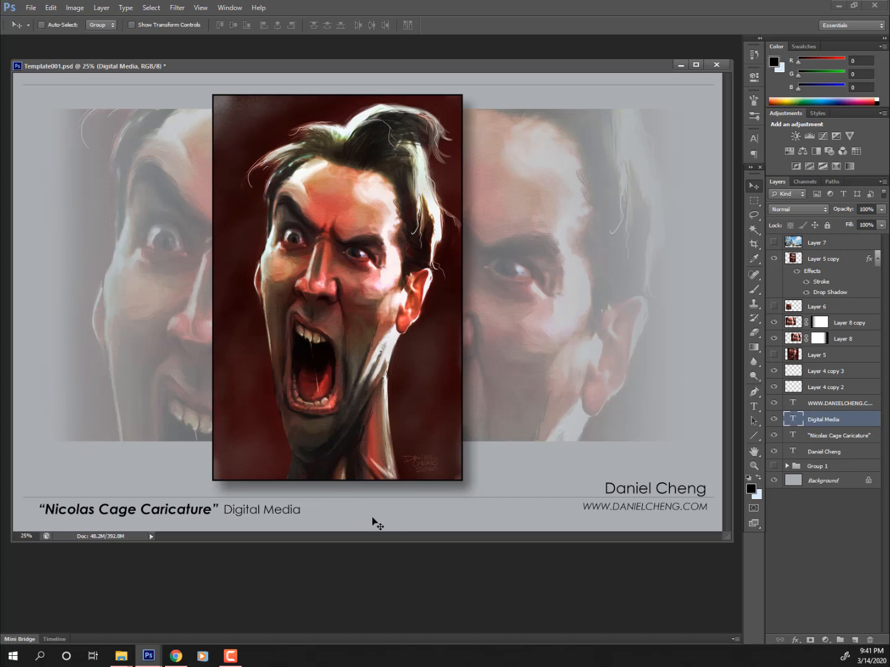
key(ctrl+t)
drag(304, 500, 285, 505)
key(Return)
drag(416, 492, 413, 488)
- Group the layers from Layer 5 copy down to the artist-name text layer into a new group
click(829, 454)
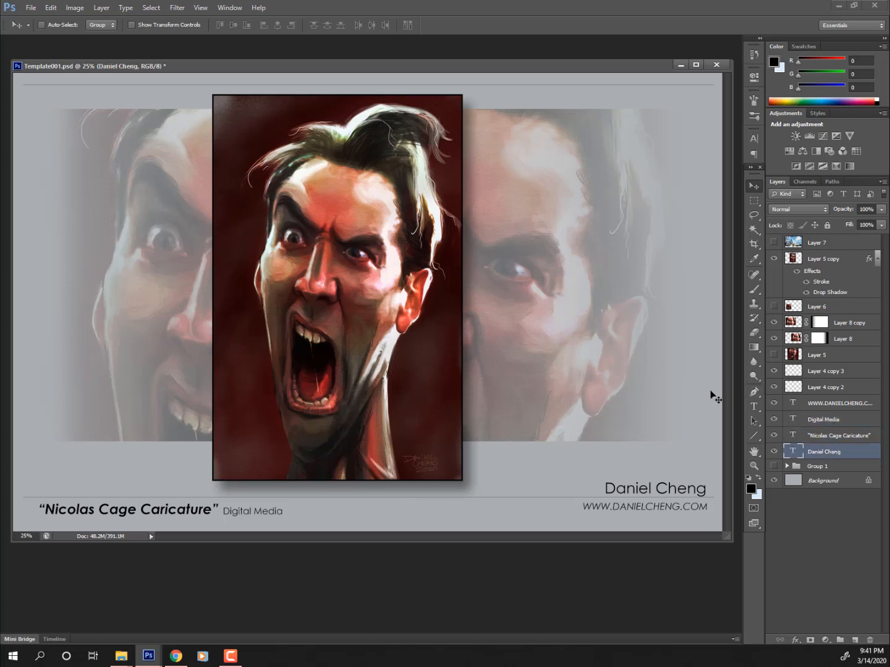
shift+click(831, 258)
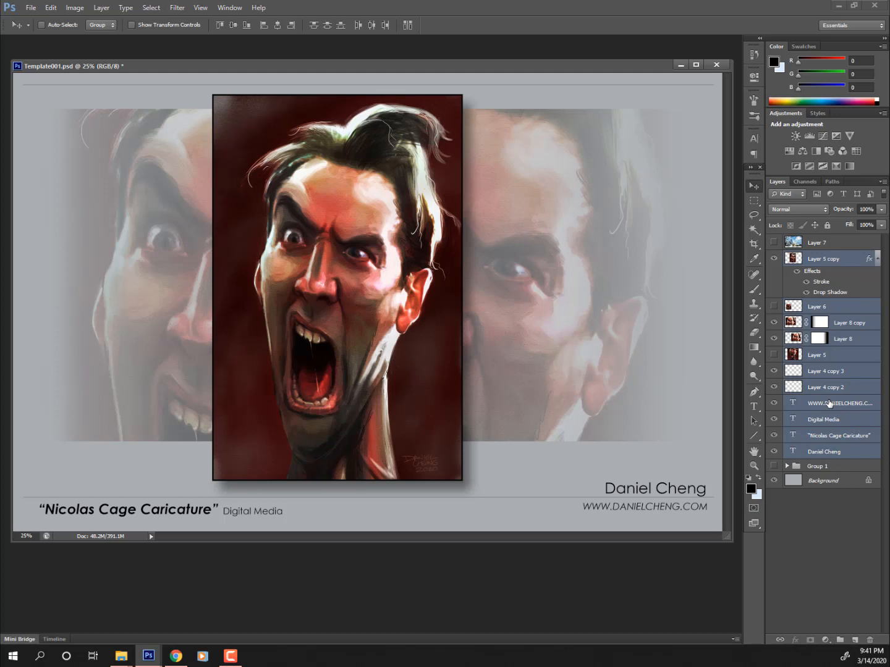
key(ctrl+g)
click(773, 257)
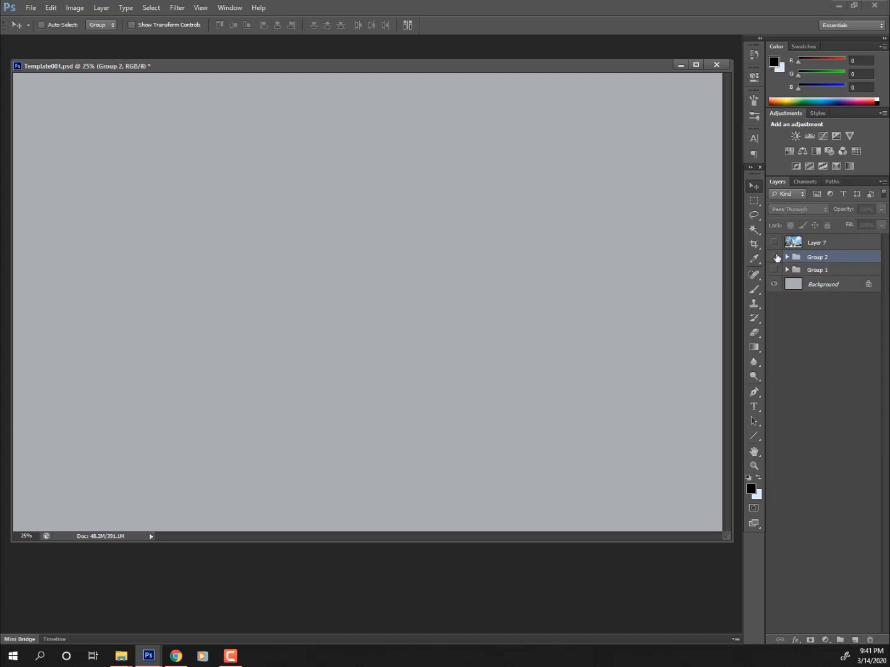
click(774, 257)
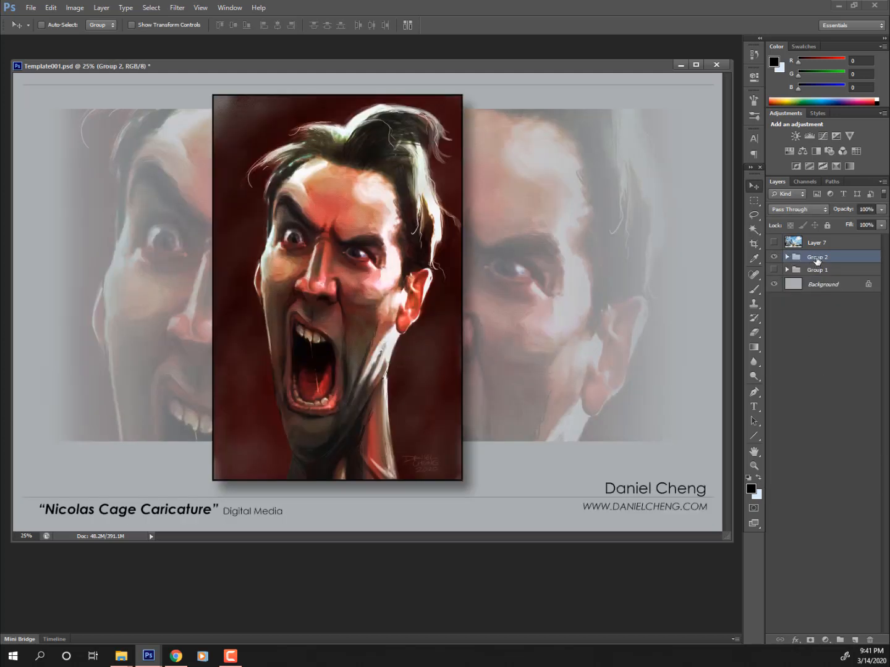
- Name the new group 'Caricature', hide it, and show and select the owl artwork group
double_click(812, 258)
text(Caricature)
key(Return)
click(773, 256)
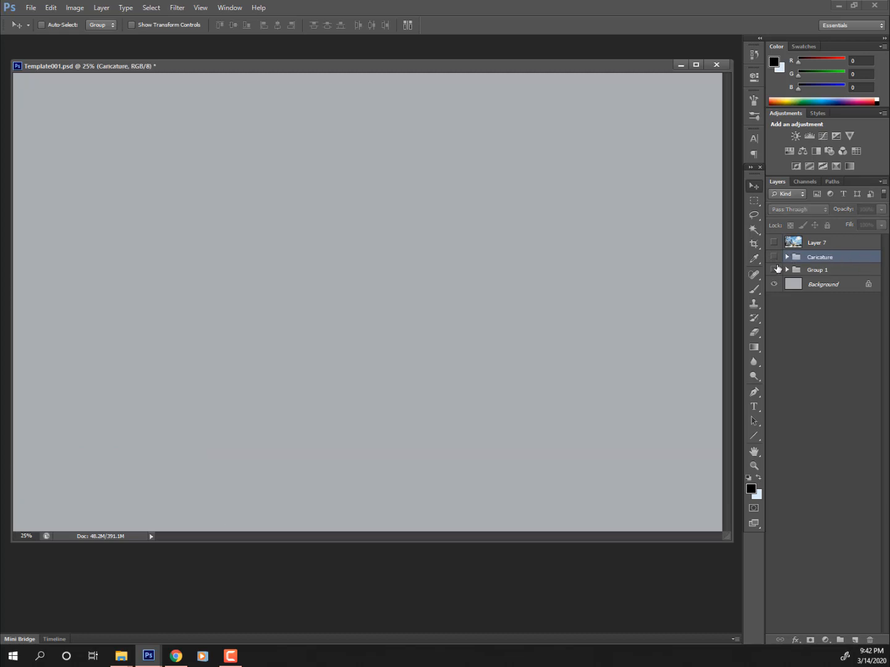
click(774, 270)
click(816, 270)
double_click(816, 270)
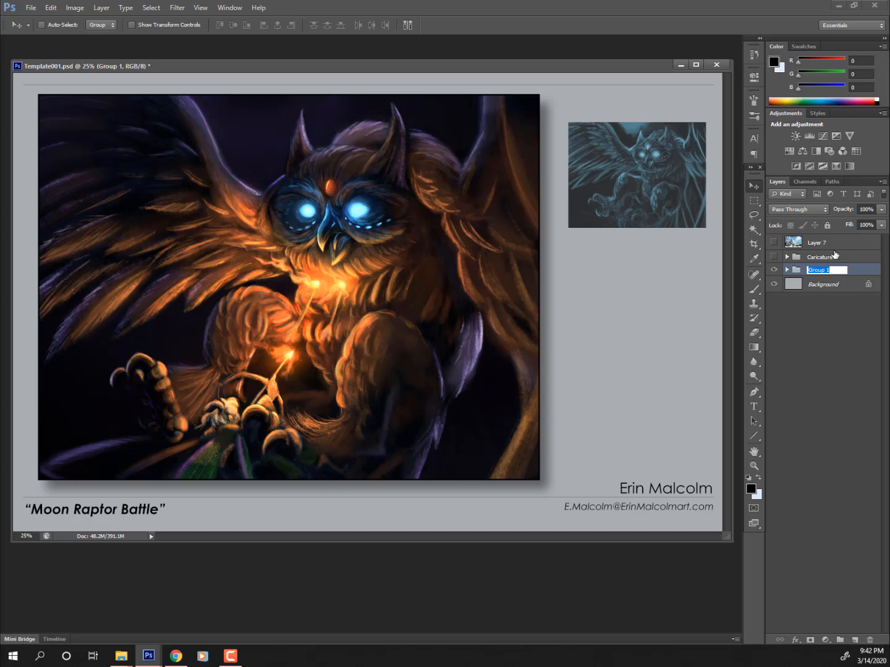
- Rename the owl group 'Fantasy III' and hide both it and the Caricature group
text(Fantasy III)
click(864, 270)
click(774, 270)
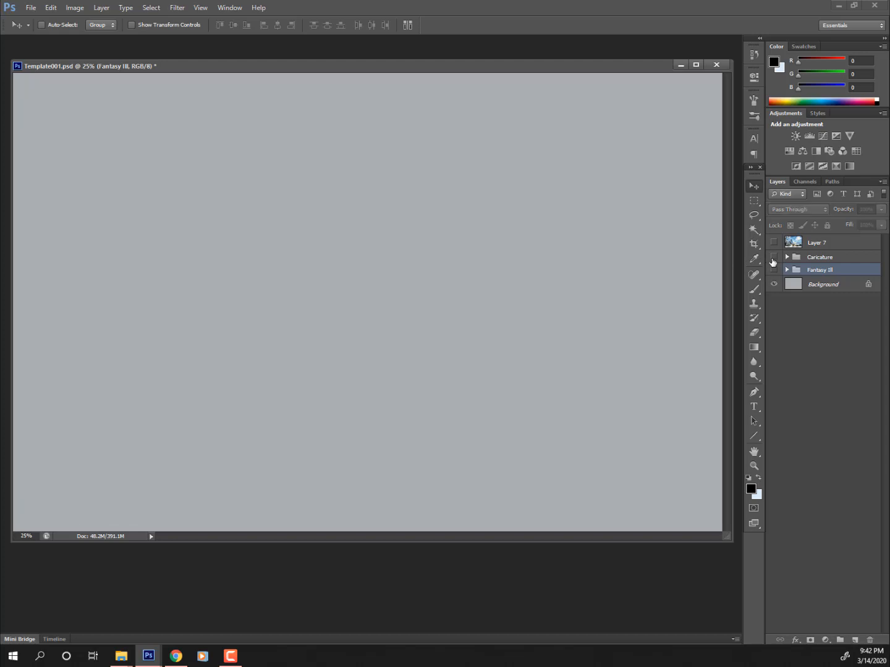
click(774, 257)
click(773, 257)
- Show and select the mountain landscape Layer 7, viewing the page at 16.67%
click(774, 242)
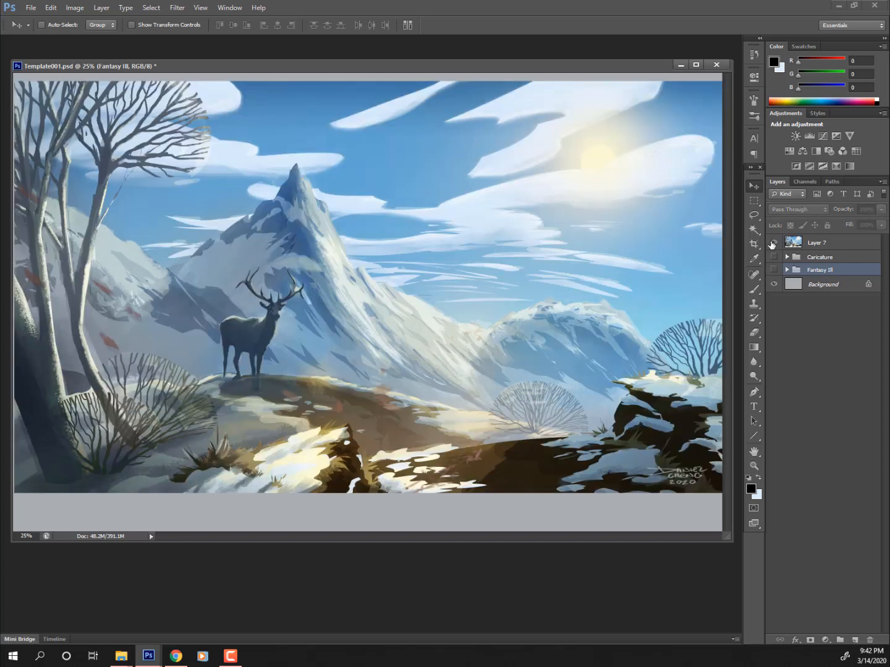
click(854, 242)
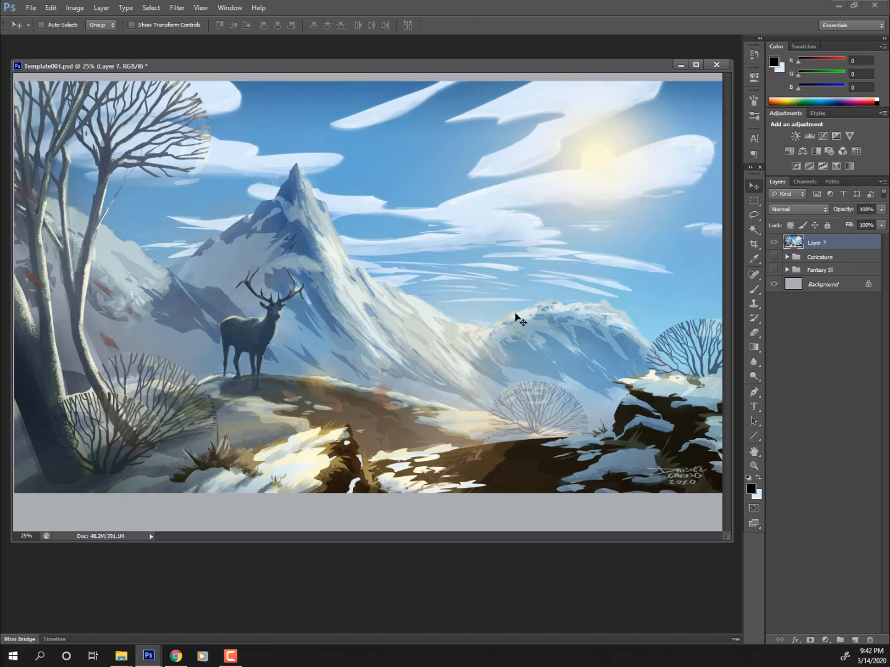
key(ctrl+minus)
key(ctrl+minus)
key(ctrl+plus)
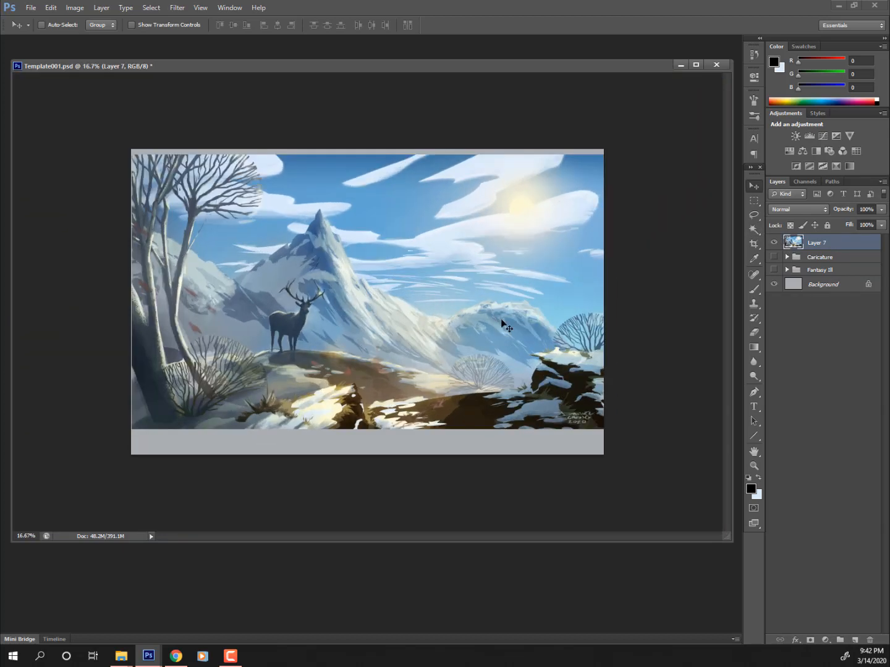
- Scale the Layer 7 landscape to about 73% and move it toward the page's upper left
click(773, 243)
click(773, 243)
key(ctrl+t)
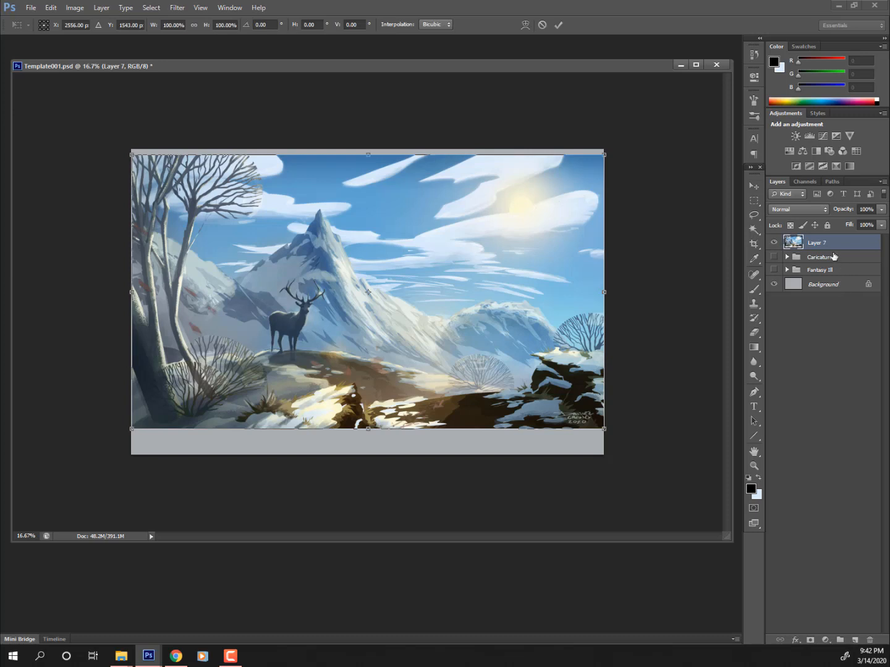
key(Return)
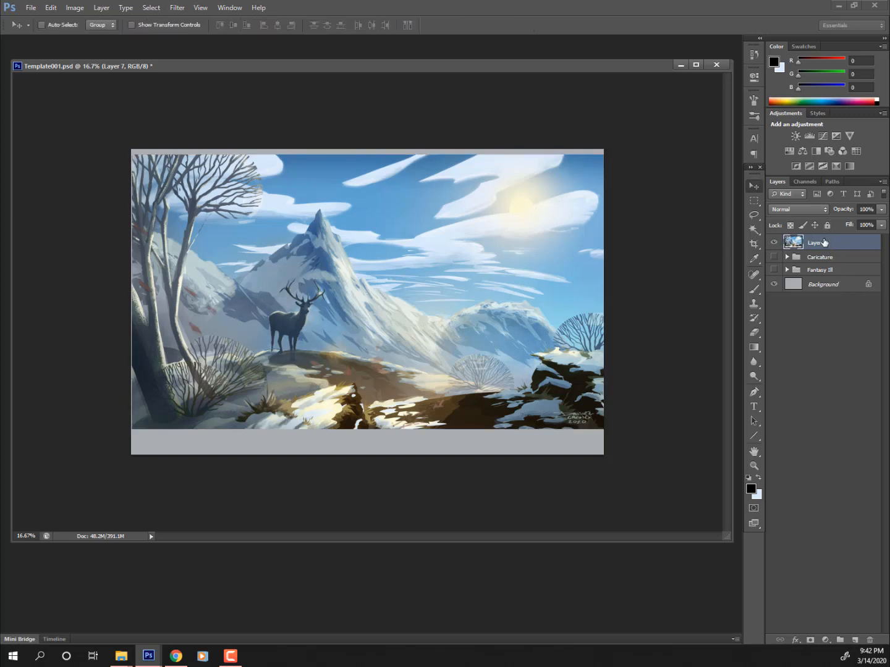
key(ctrl+t)
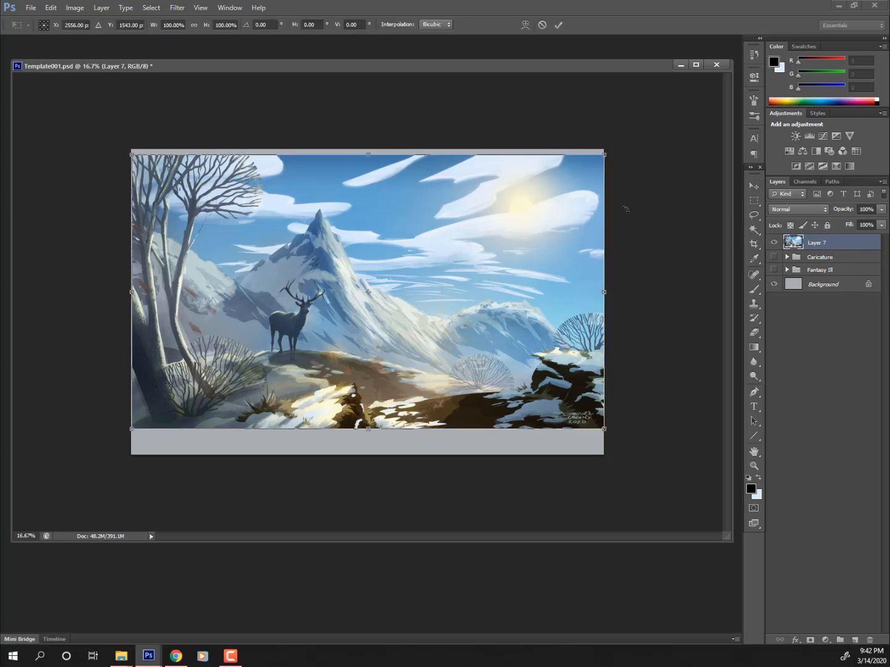
drag(603, 155, 467, 208)
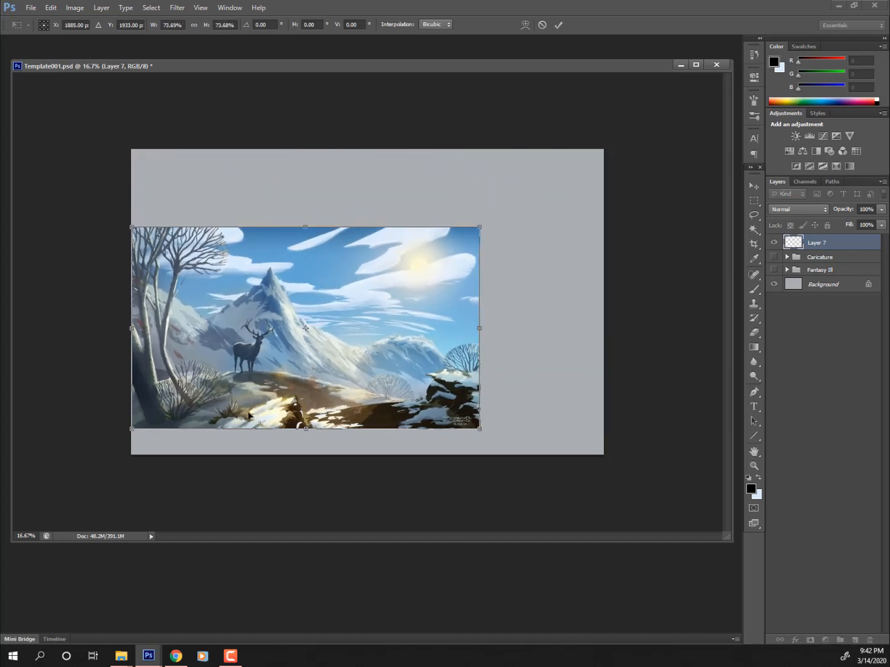
drag(279, 405, 286, 377)
key(Return)
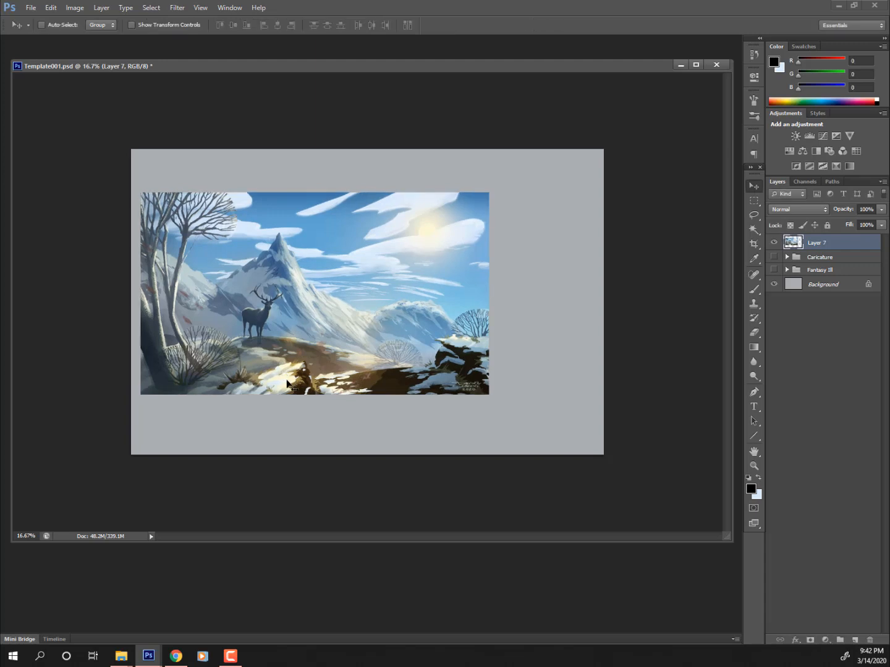
drag(294, 363, 308, 334)
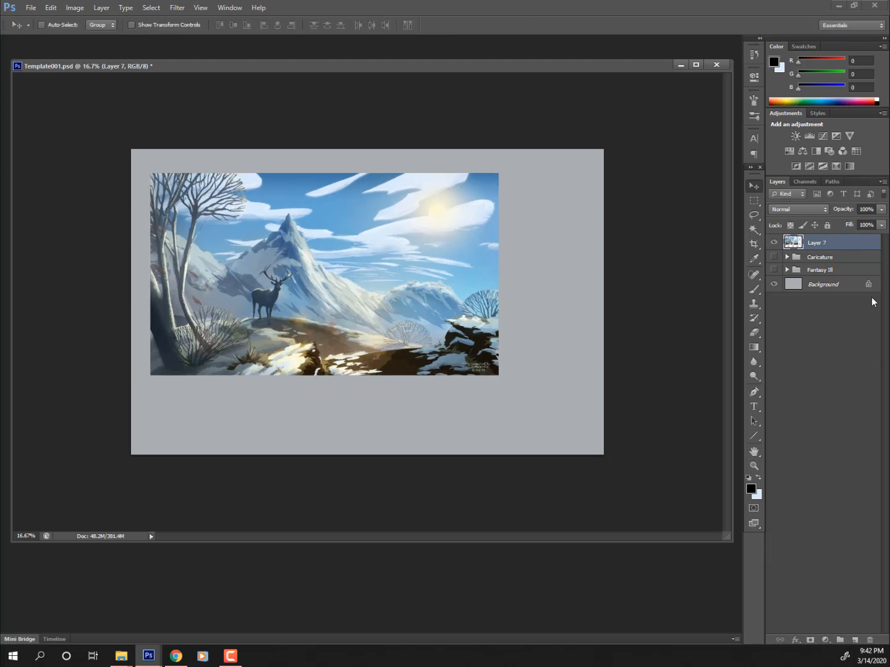
- Copy Layer 5 copy's Stroke and Drop Shadow effects onto the landscape Layer 7
click(787, 257)
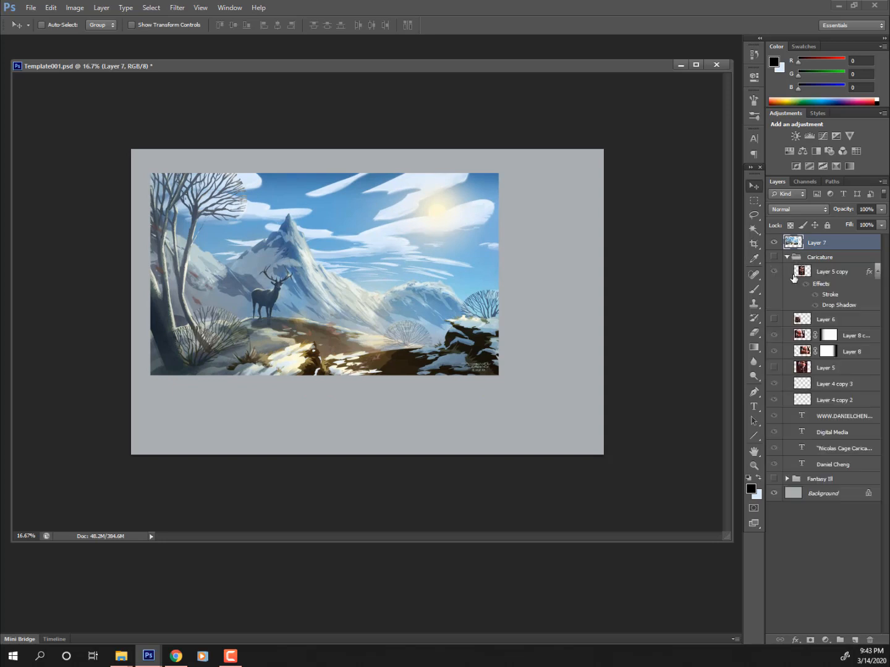
click(775, 271)
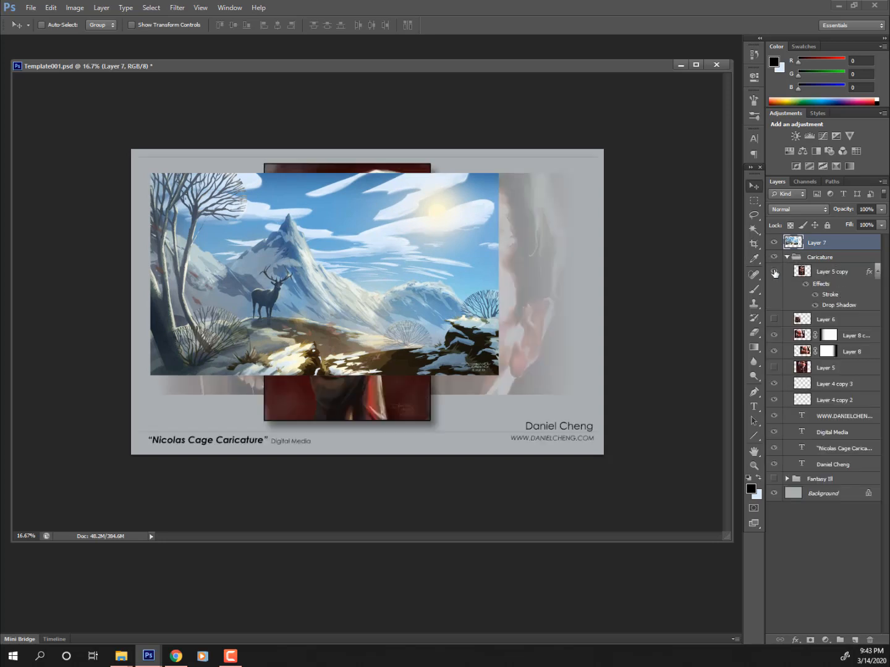
click(826, 286)
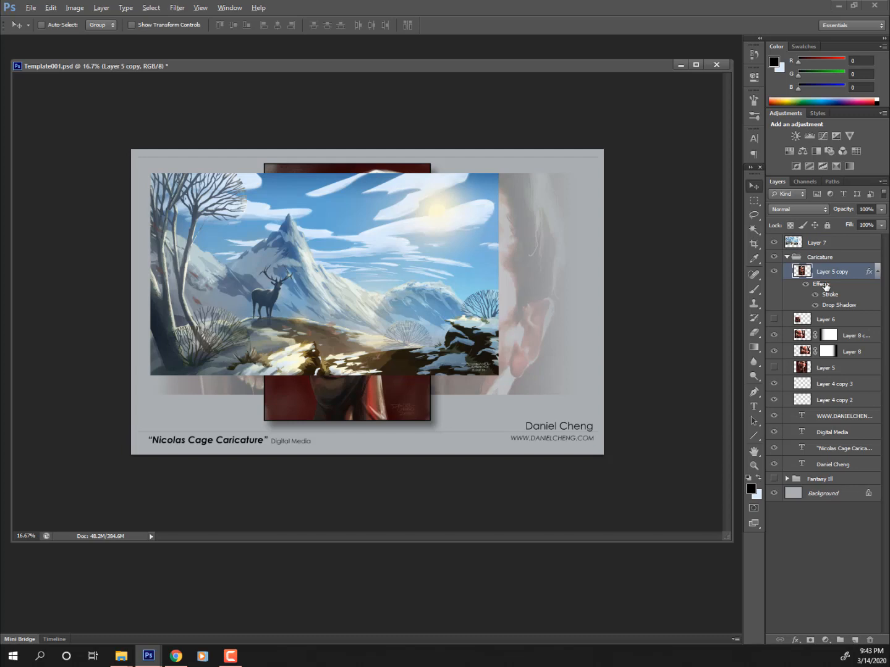
mouse_move(826, 285)
mouse_down()
mouse_move(828, 246)
mouse_move(816, 250)
mouse_up()
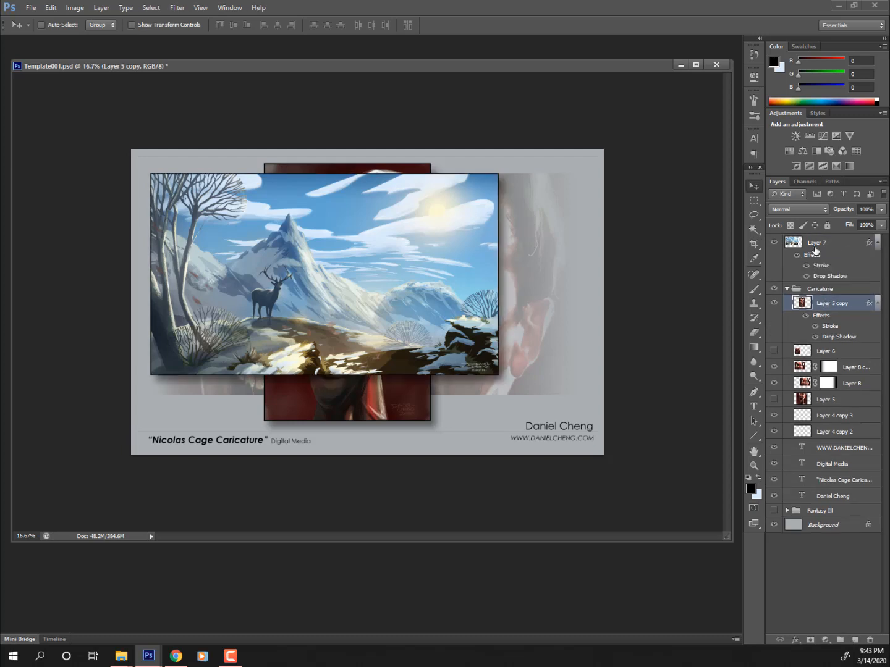
- Select the Layer 4 copy 3 line through the caption text layers inside the Caricature group
click(787, 289)
click(774, 289)
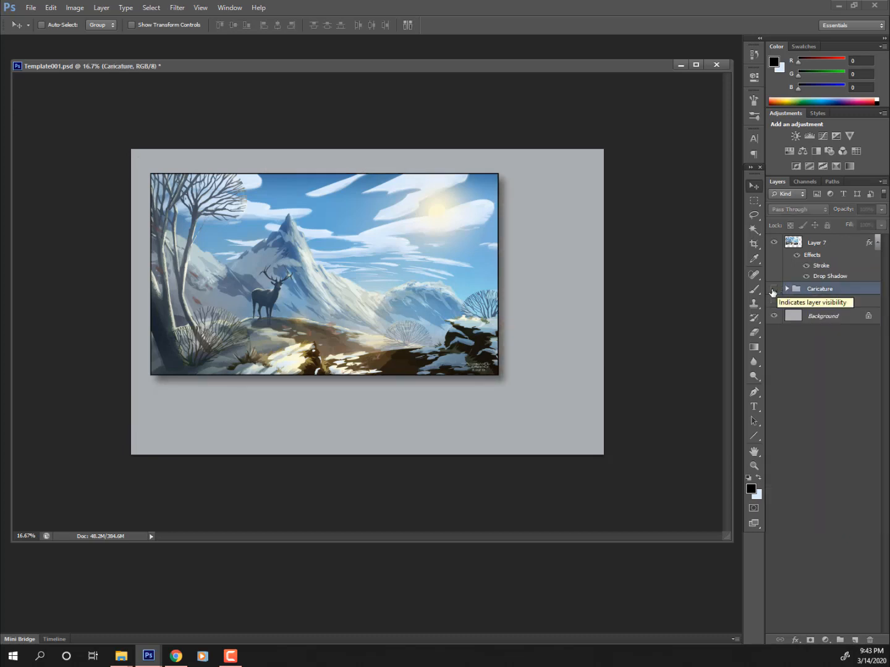
click(774, 290)
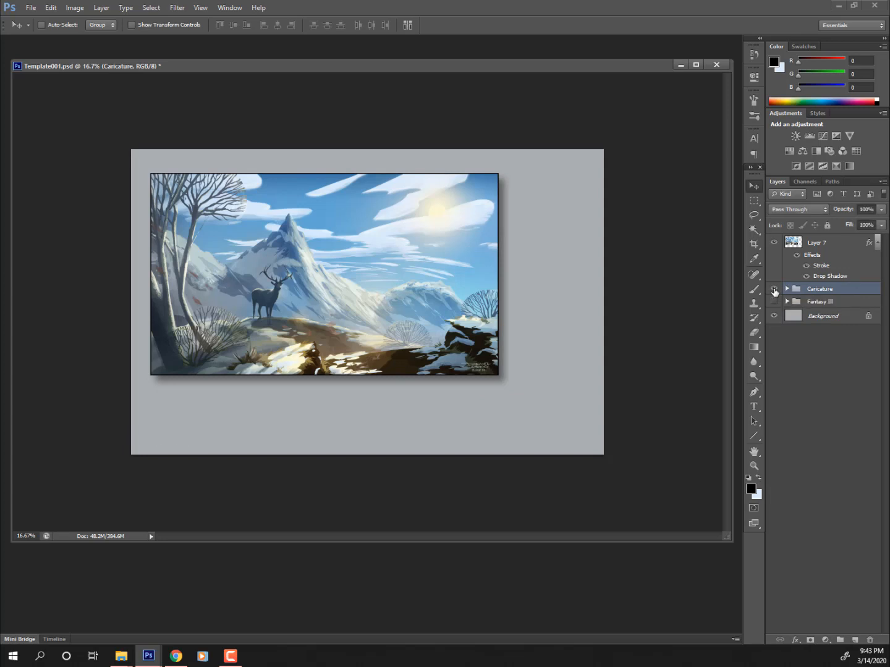
click(787, 289)
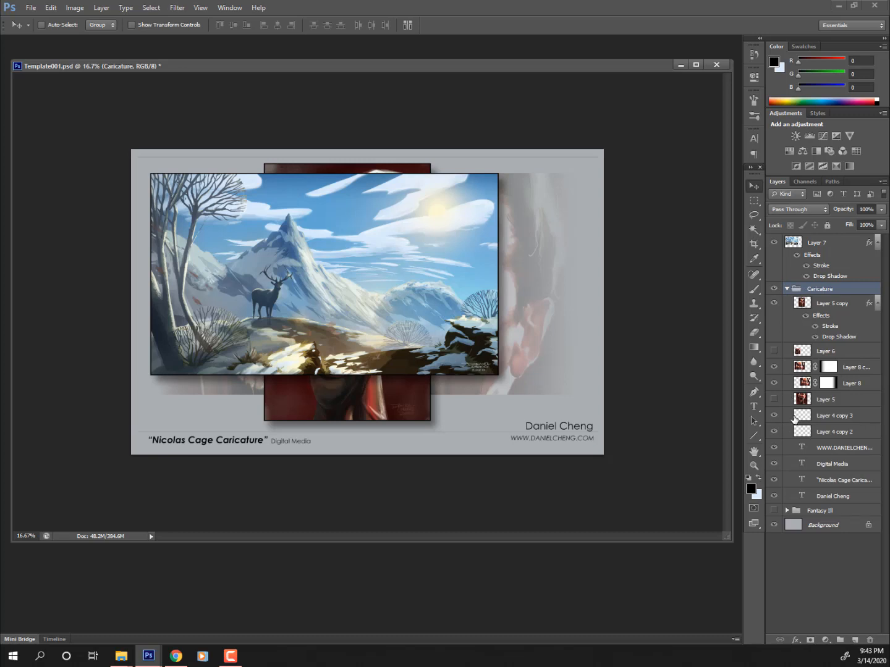
click(774, 416)
click(774, 415)
click(820, 417)
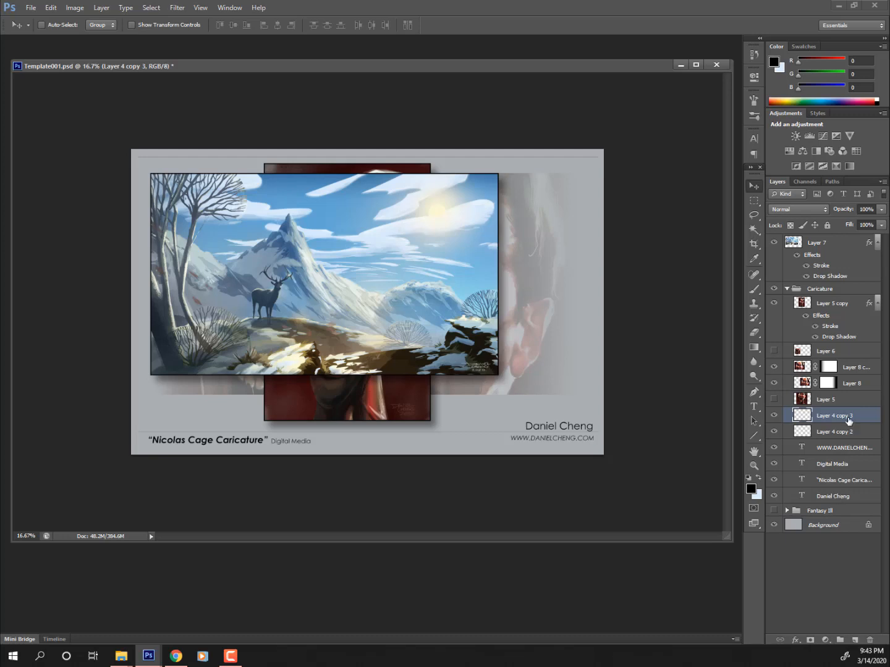
shift+click(841, 497)
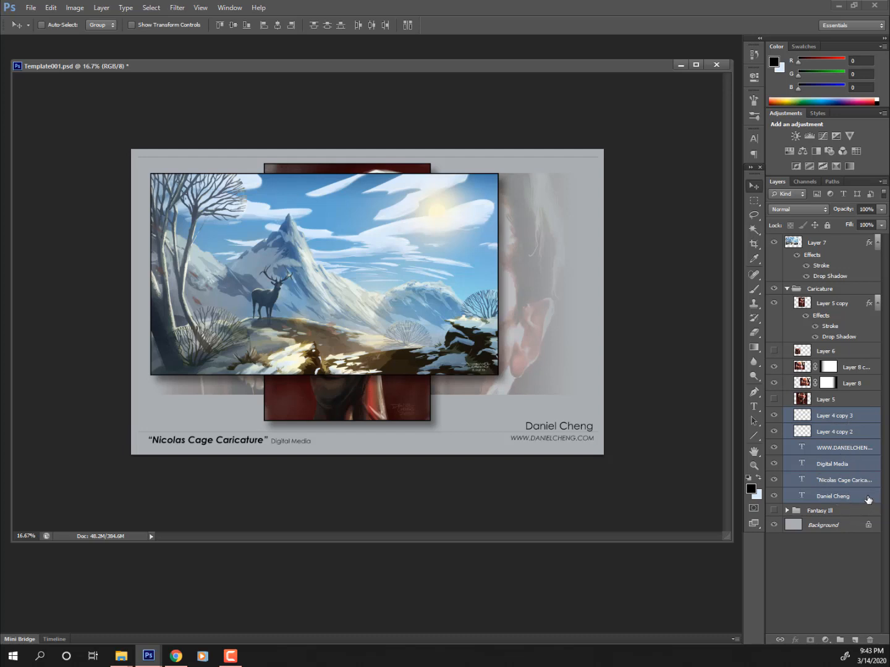
- Duplicate the six line and caption layers above the Caricature group, then hide that group
drag(866, 498, 856, 641)
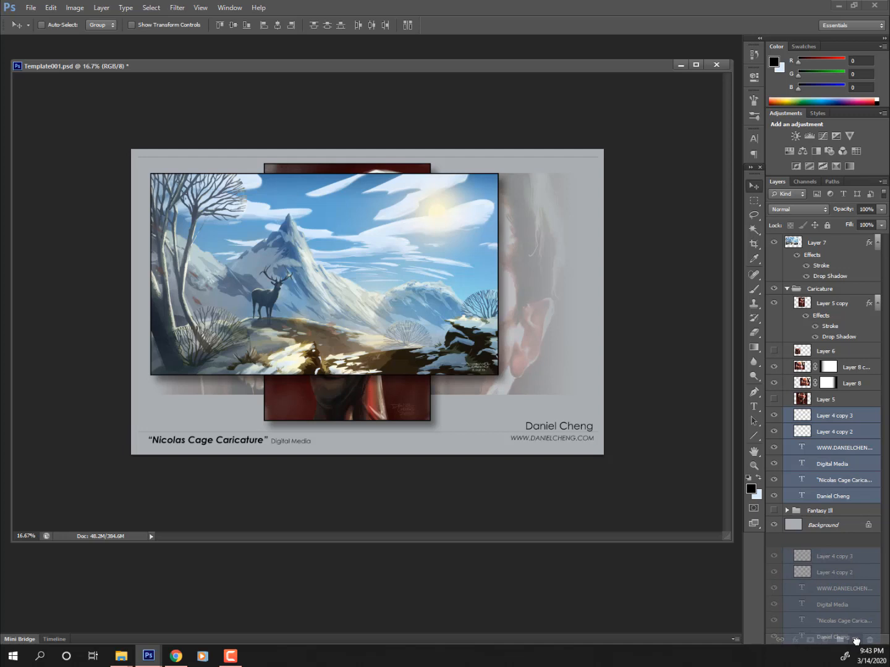
drag(856, 641, 856, 641)
drag(860, 422, 842, 279)
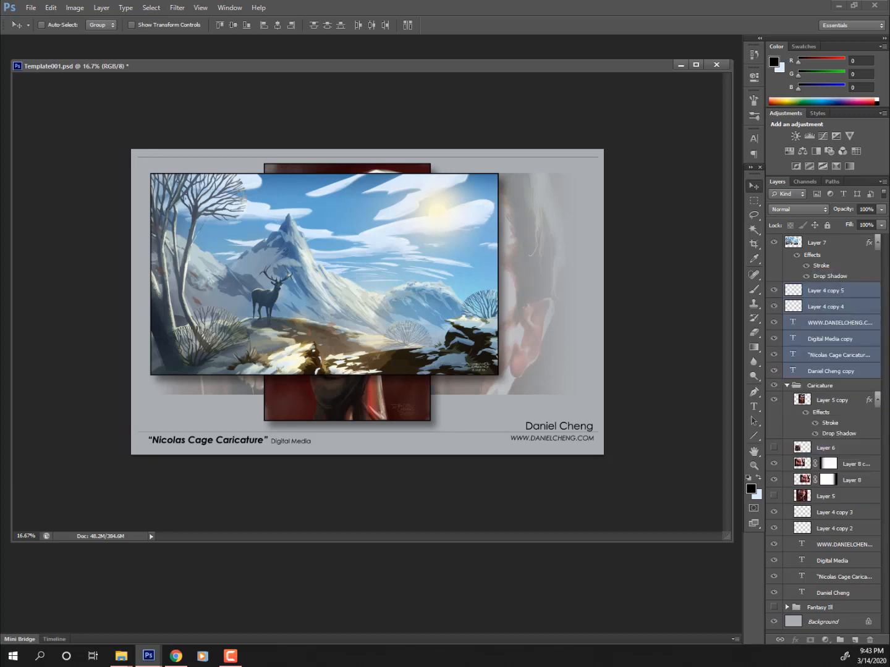
click(787, 386)
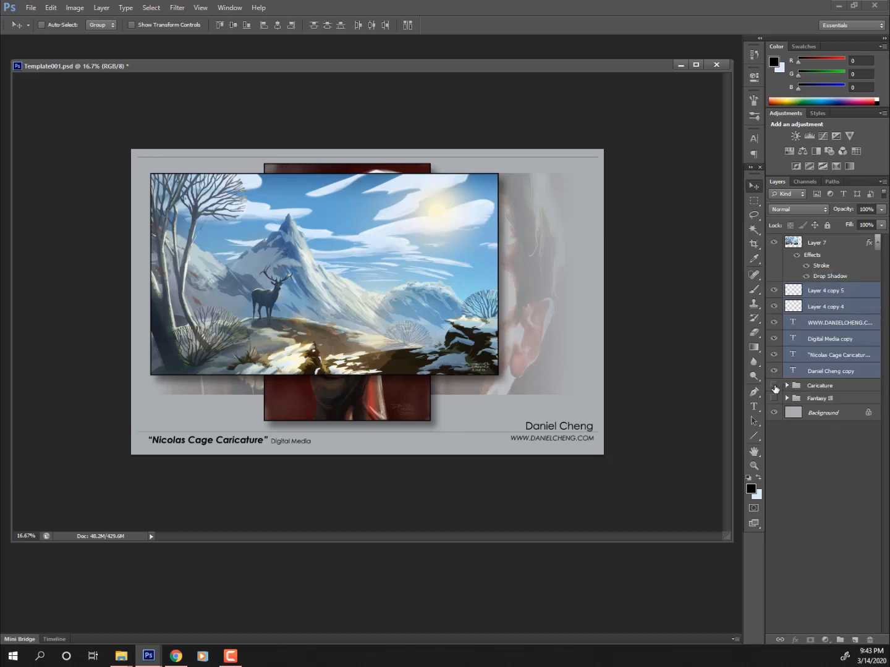
click(774, 386)
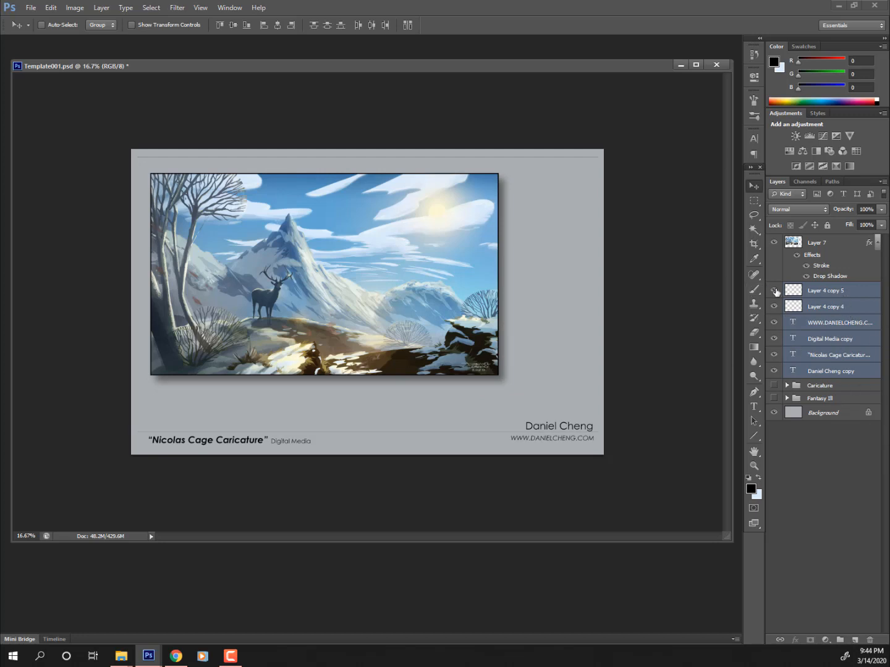
- Make the copied top divider line visible and select the copied artist-name text layer
click(775, 293)
click(822, 338)
click(824, 372)
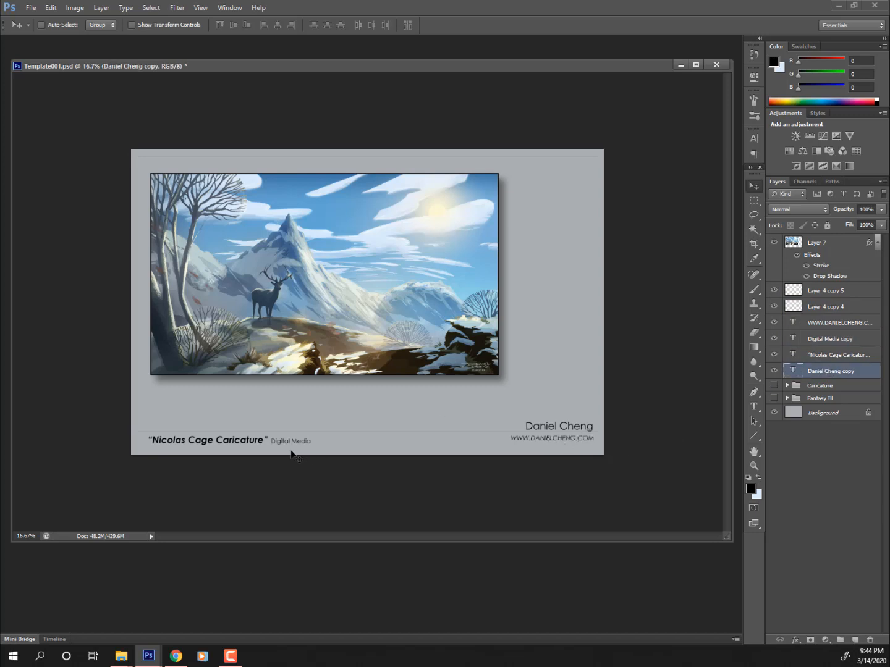
- Replace the 'Nicolas Cage Caricature' caption text with 'Visual Development Background' and commit it
ctrl+click(203, 443)
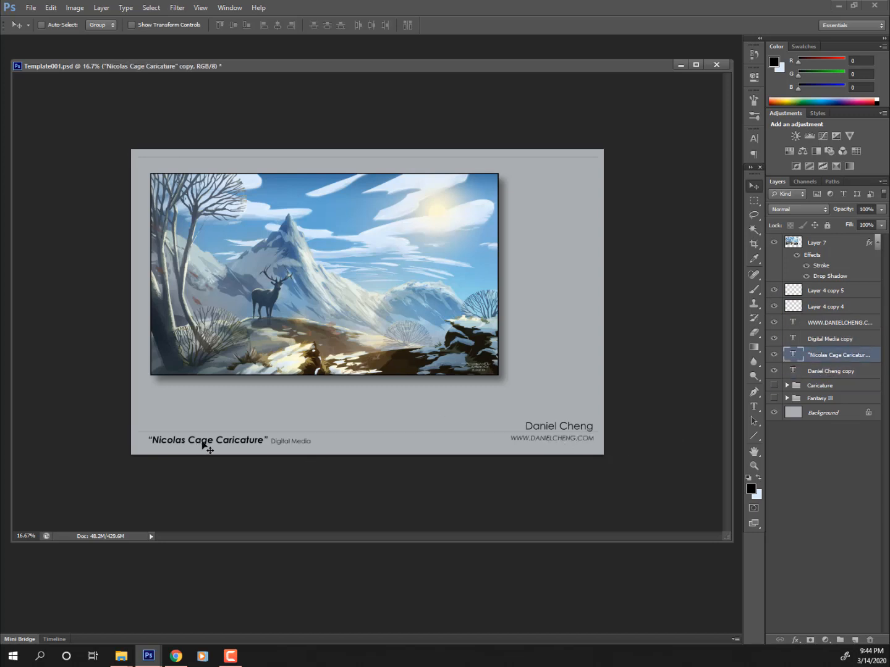
key(t)
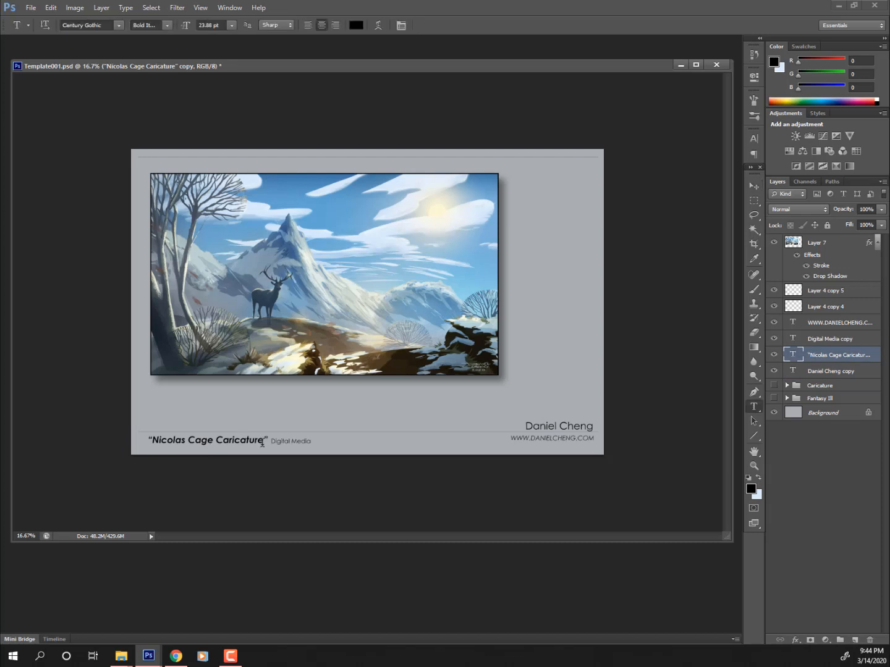
drag(262, 442, 154, 436)
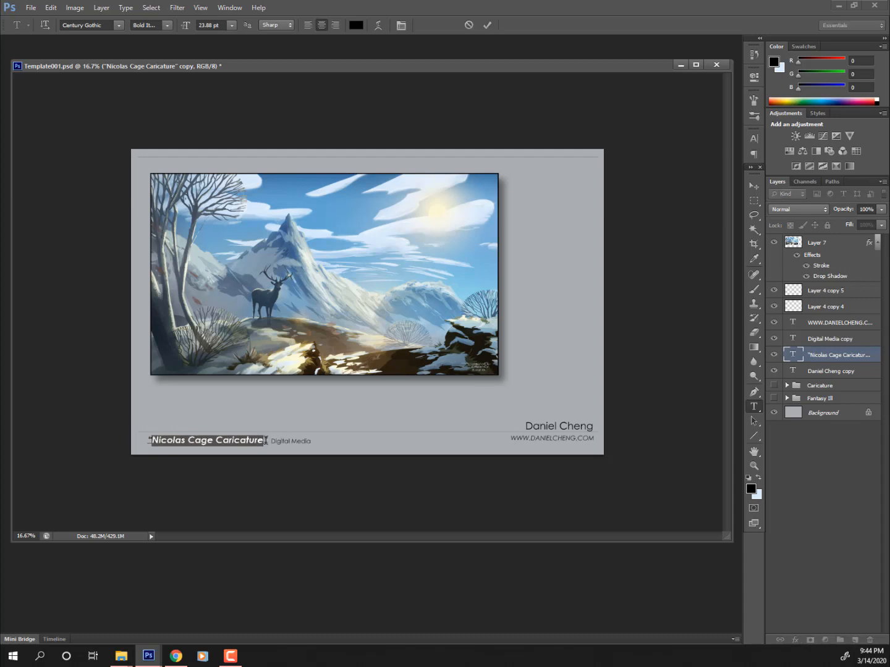
drag(267, 441, 81, 424)
text(Visu)
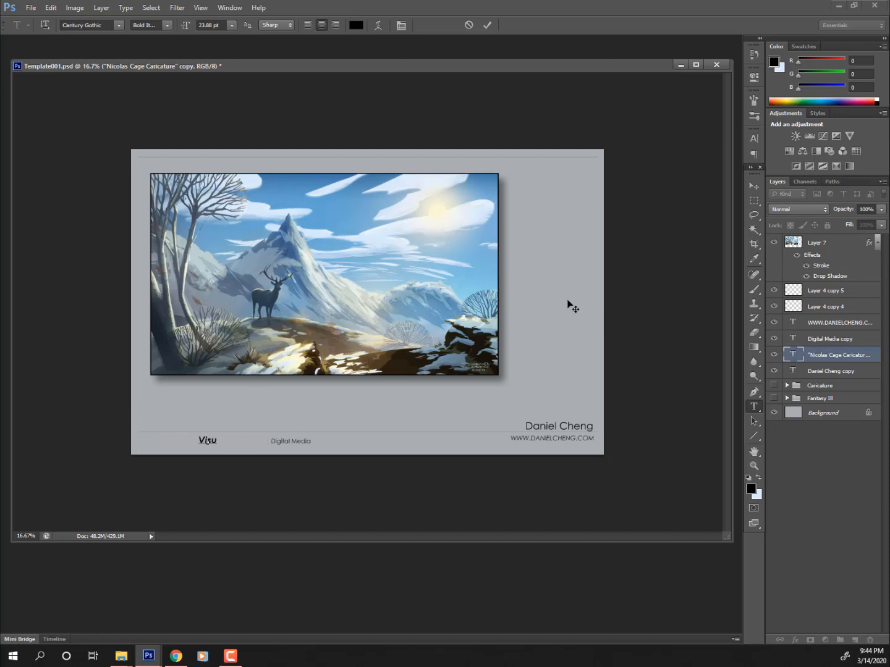
text(al Development)
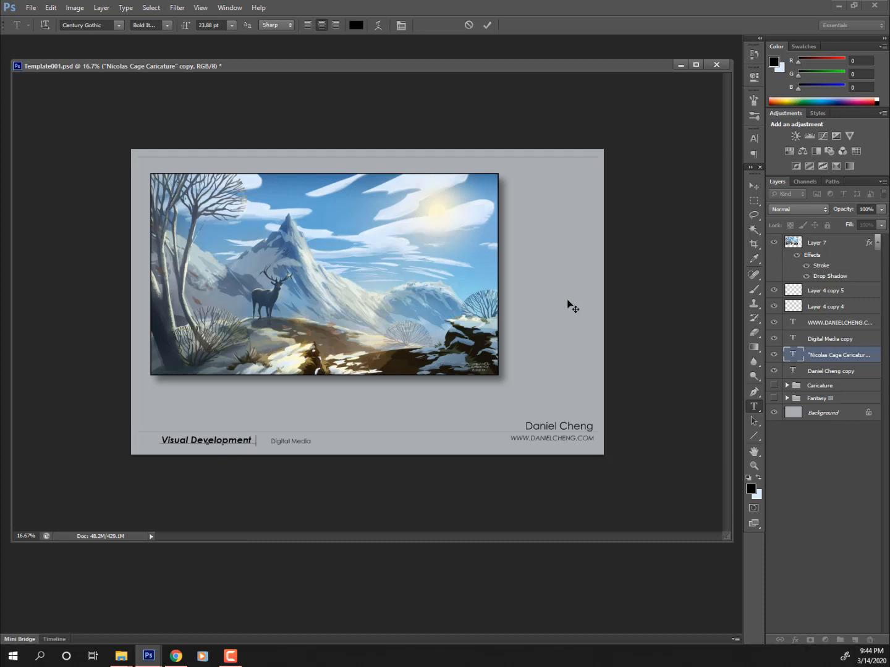
text( Lands)
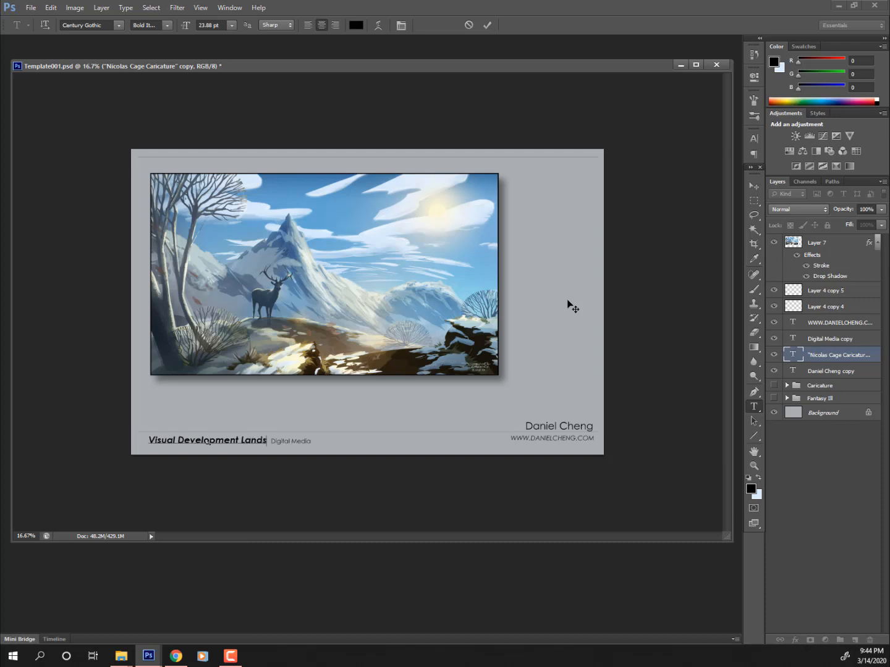
text(c)
key(BackSpace)
key(BackSpace)
key(BackSpace)
key(BackSpace)
key(BackSpace)
key(BackSpace)
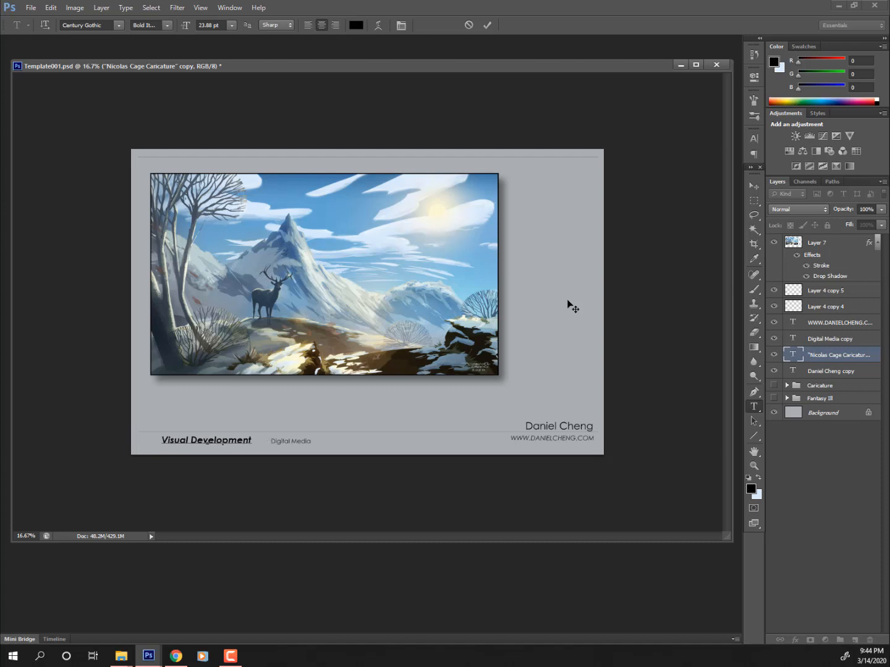
text(Bac)
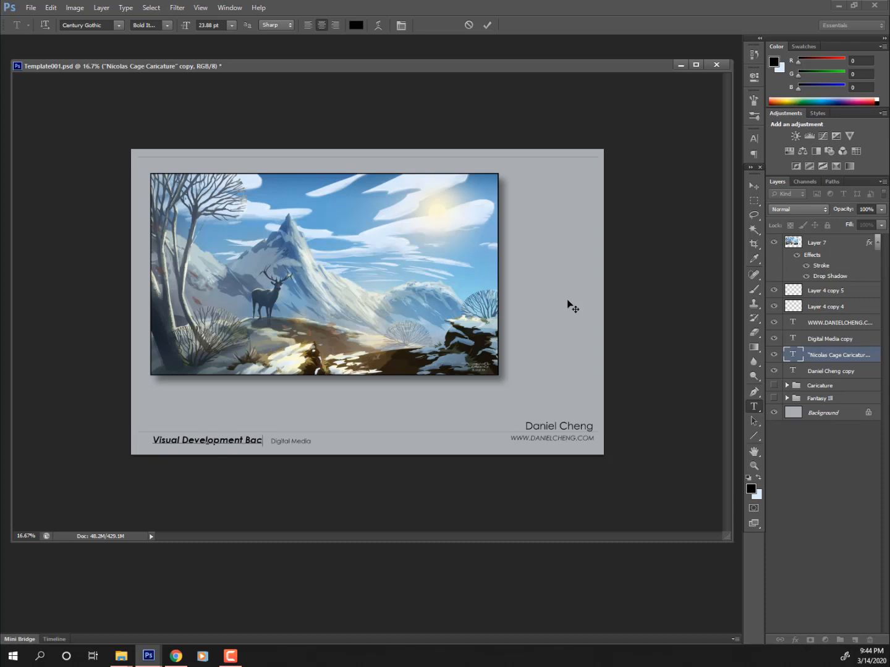
text(kground)
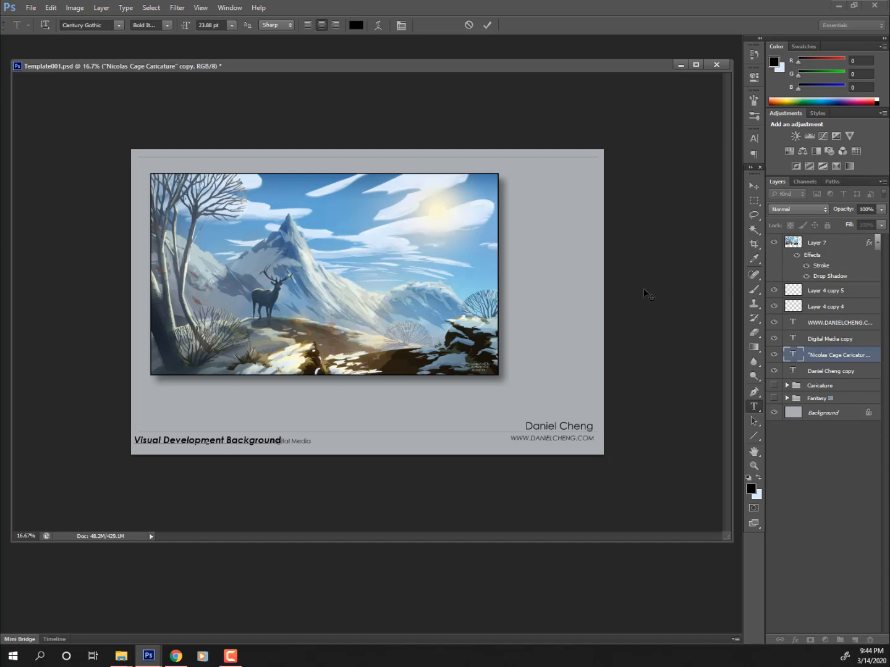
click(753, 184)
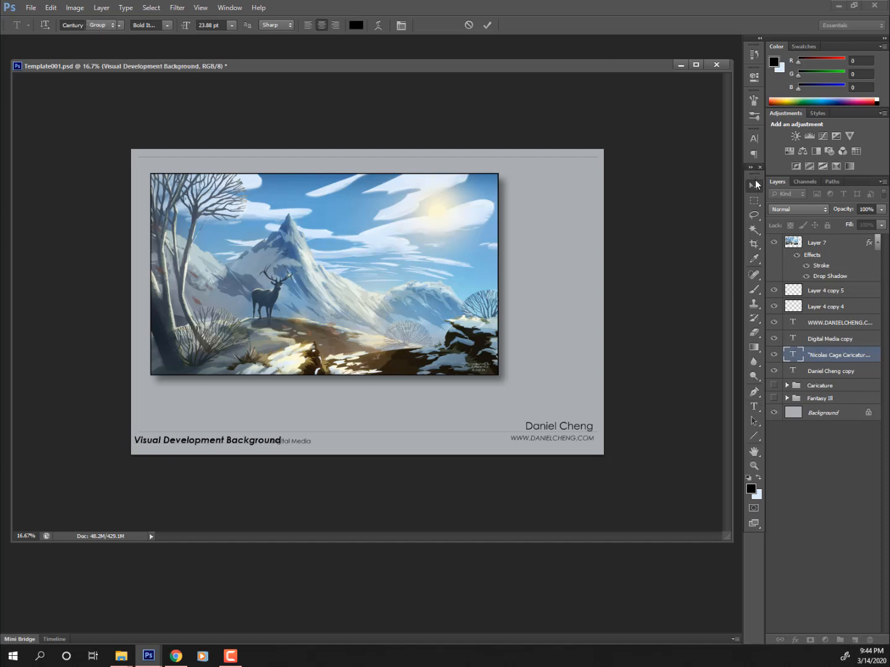
- Move the Digital Media label right and nudge the Visual Development Background caption left beside it
drag(341, 365, 357, 364)
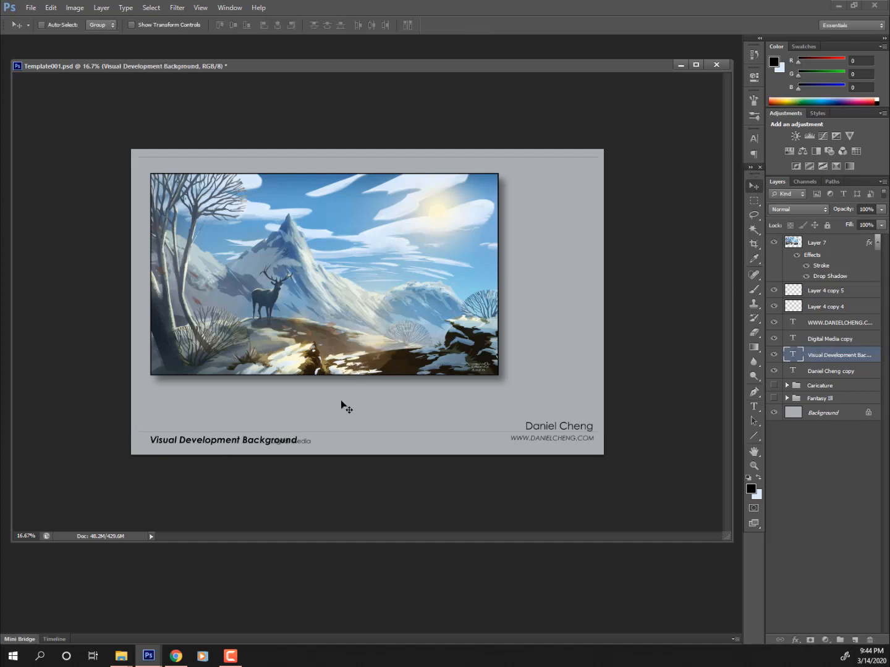
ctrl+click(307, 444)
drag(307, 442, 337, 443)
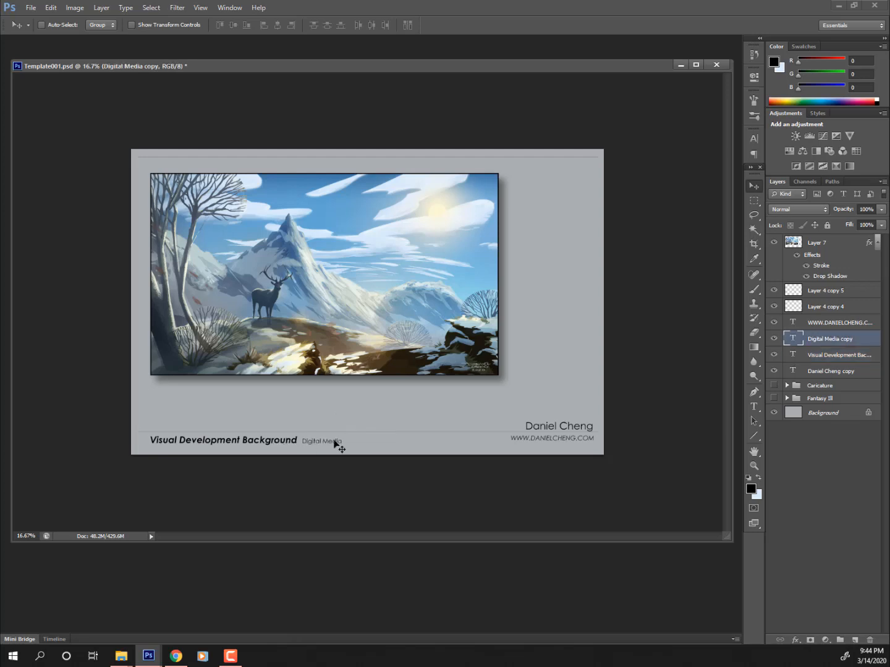
ctrl+click(292, 441)
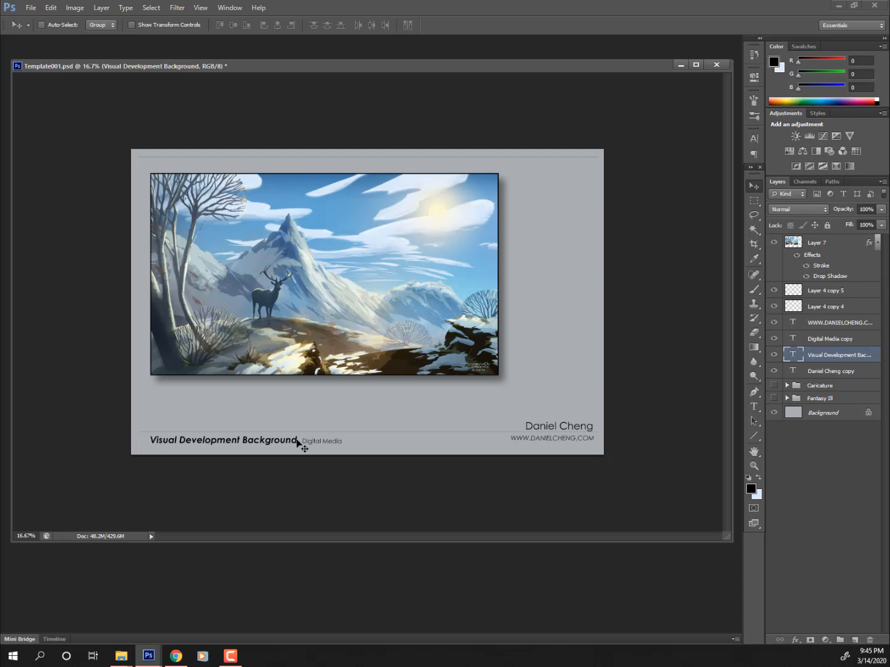
ctrl+click(298, 440)
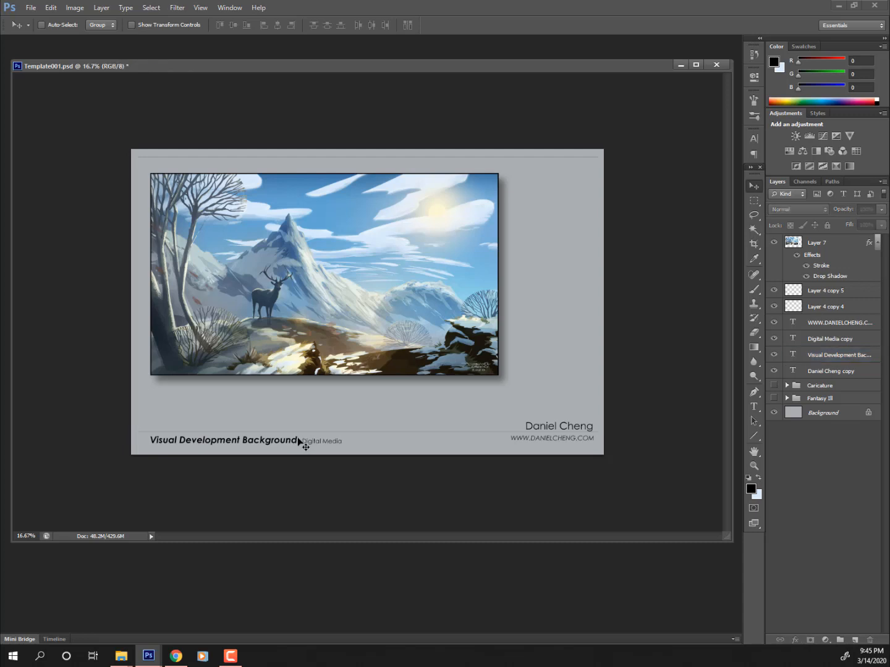
ctrl+click(298, 441)
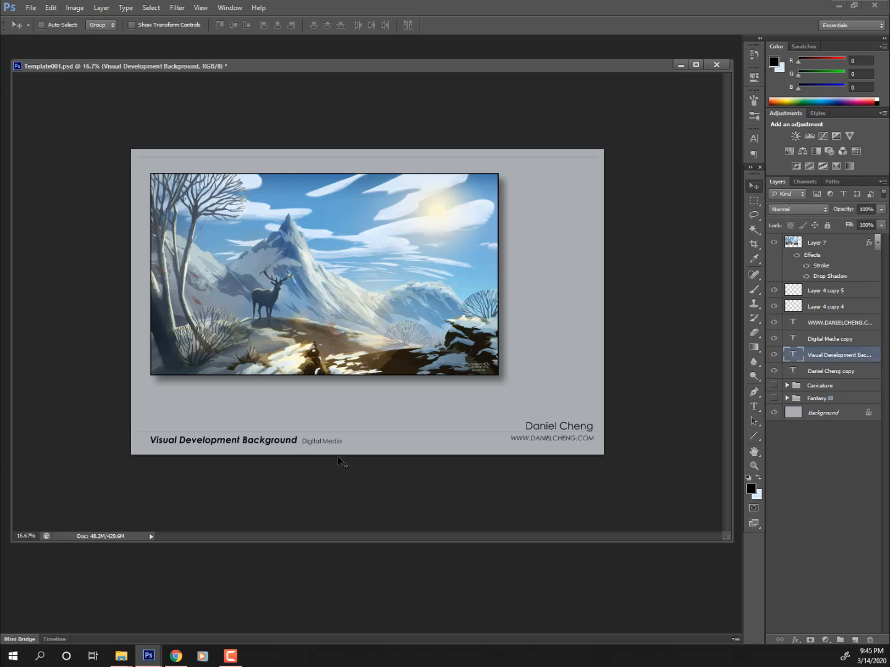
ctrl+click(349, 413)
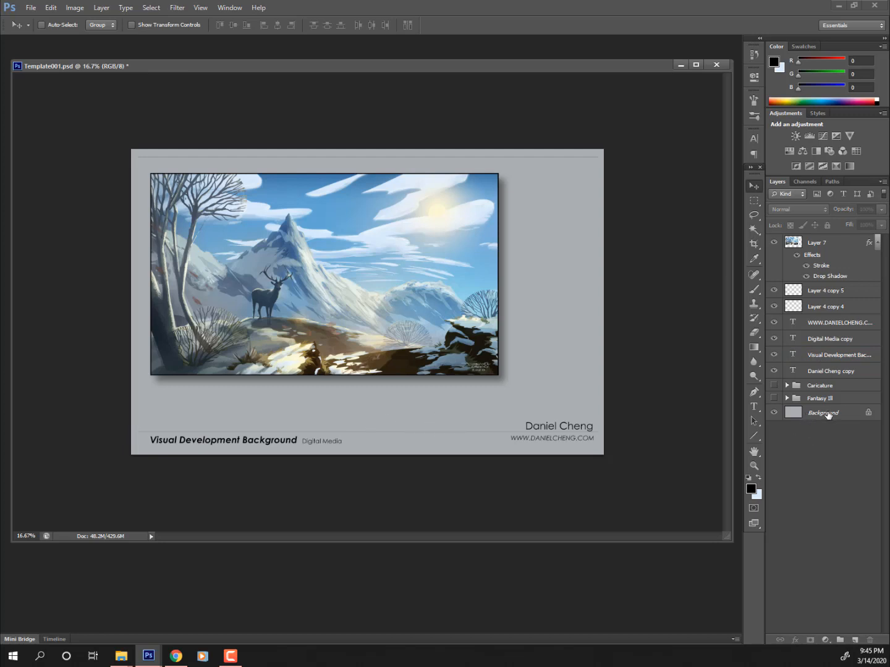
ctrl+click(296, 442)
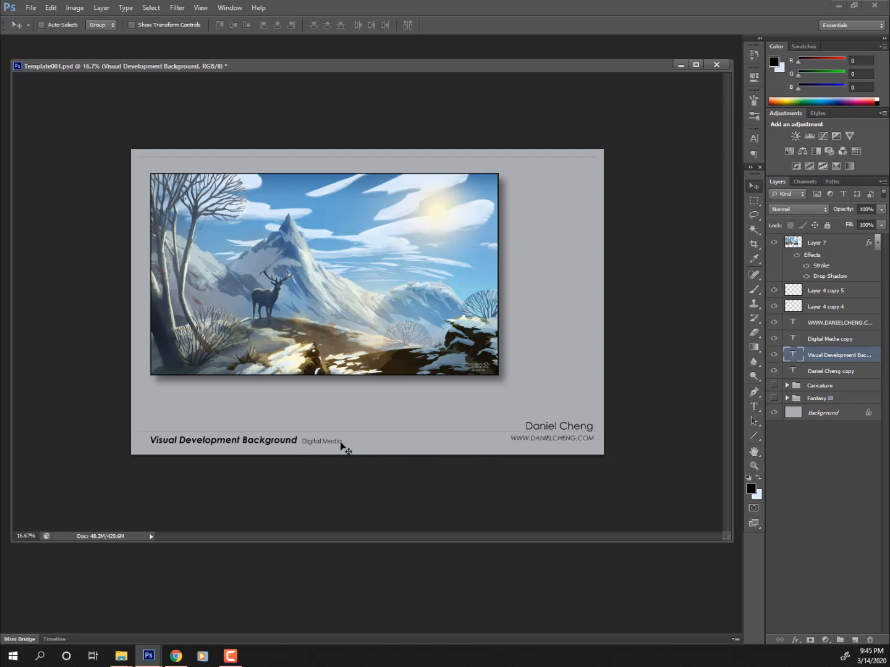
mouse_move(315, 443)
mouse_down()
mouse_move(303, 443)
mouse_move(324, 441)
mouse_up()
- Move the framed Layer 7 painting slightly lower, then switch to the reference images document
ctrl+click(426, 310)
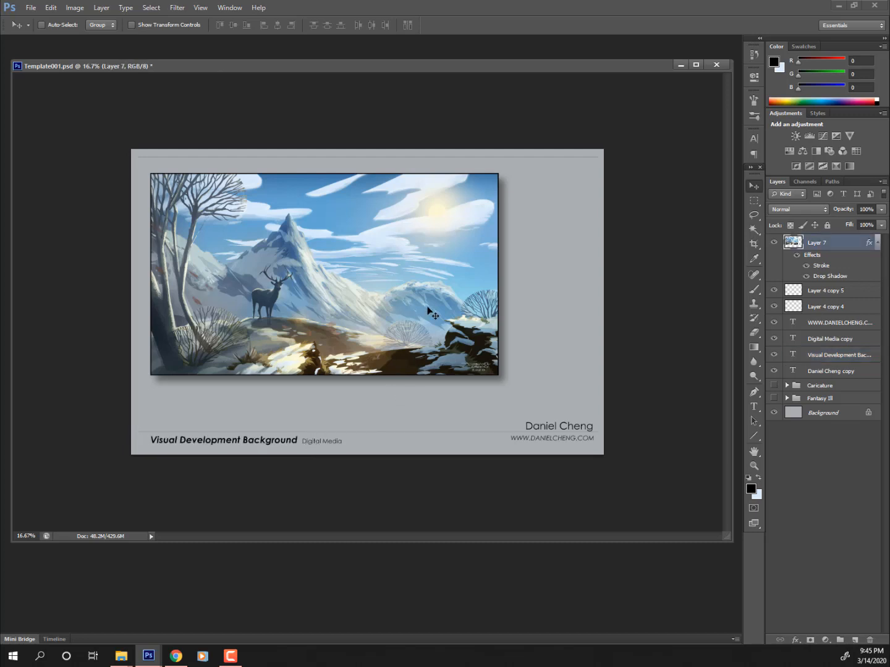
mouse_move(415, 308)
mouse_down()
mouse_move(422, 326)
mouse_move(412, 315)
mouse_move(412, 325)
mouse_up()
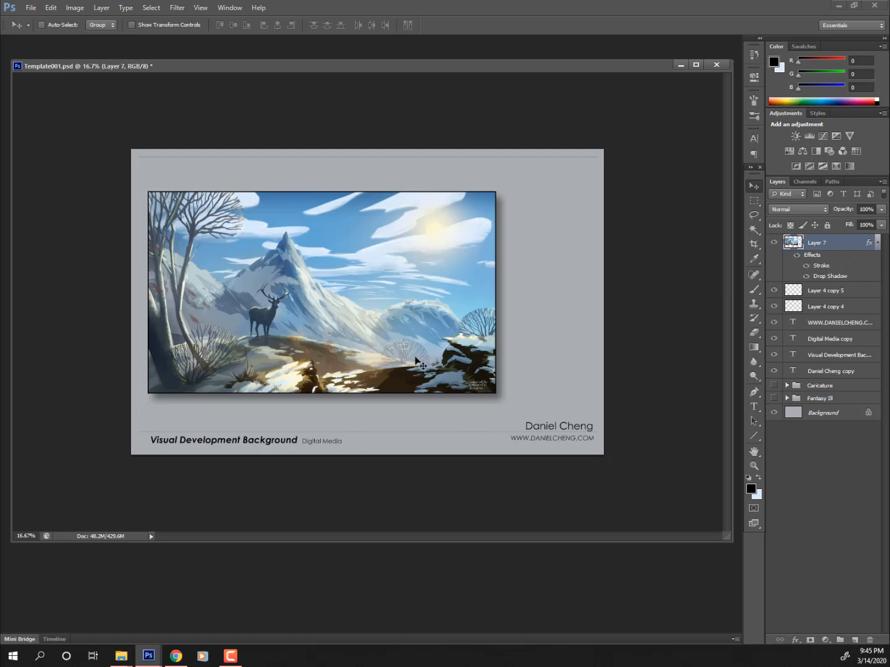
drag(396, 342, 397, 345)
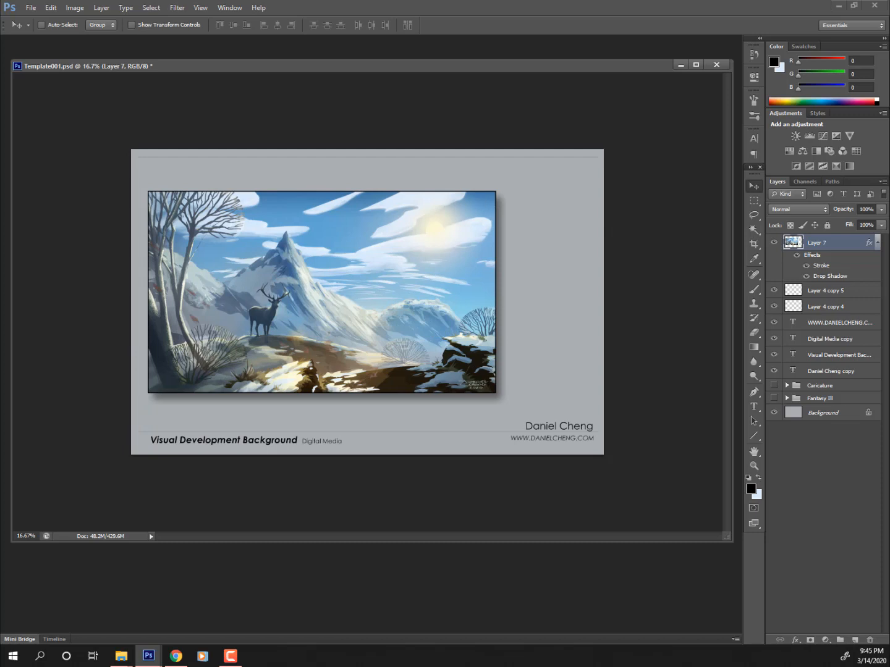
key(ctrl+Tab)
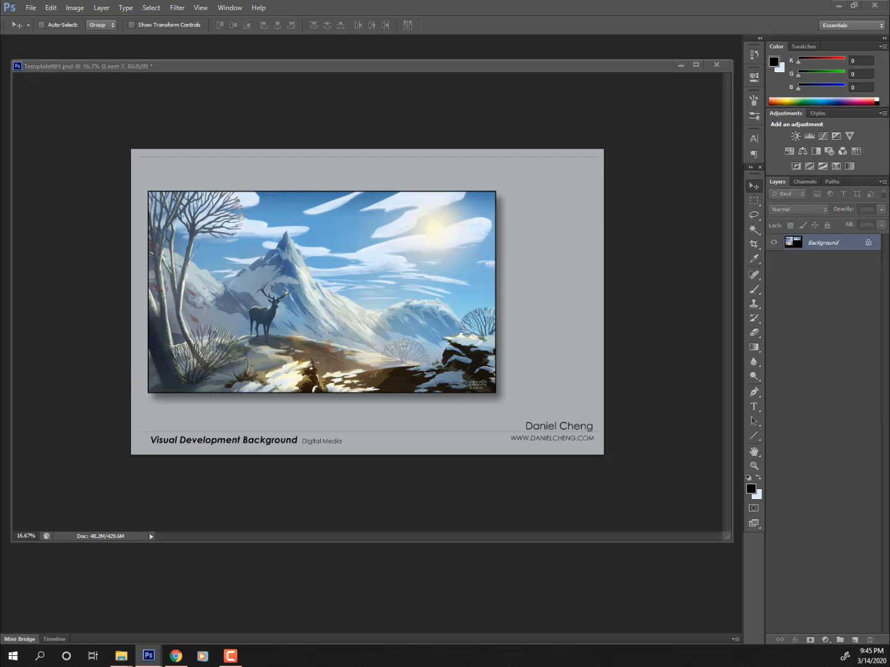
drag(36, 201, 549, 120)
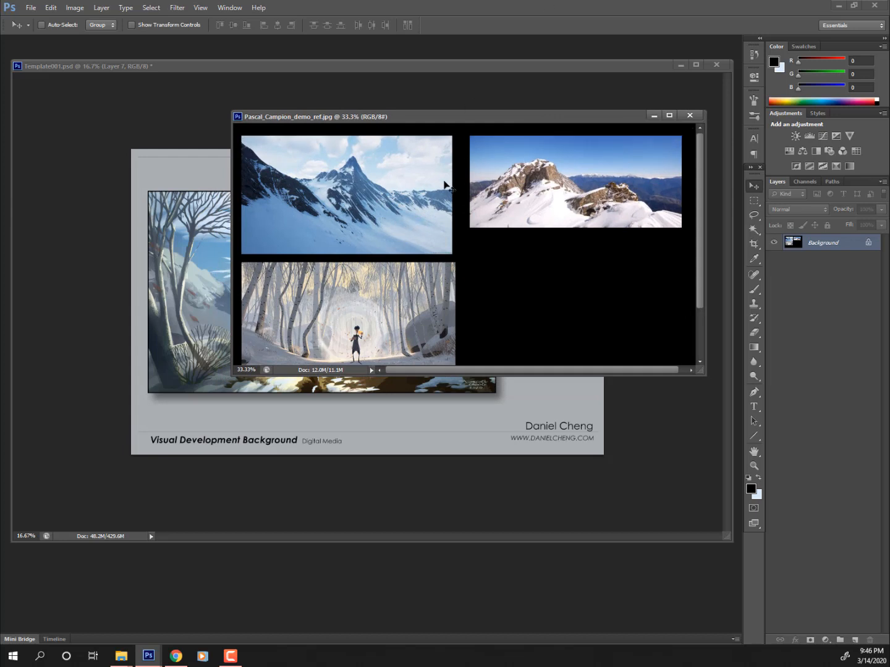
mouse_move(493, 114)
mouse_down()
mouse_move(481, 126)
mouse_move(448, 351)
mouse_up()
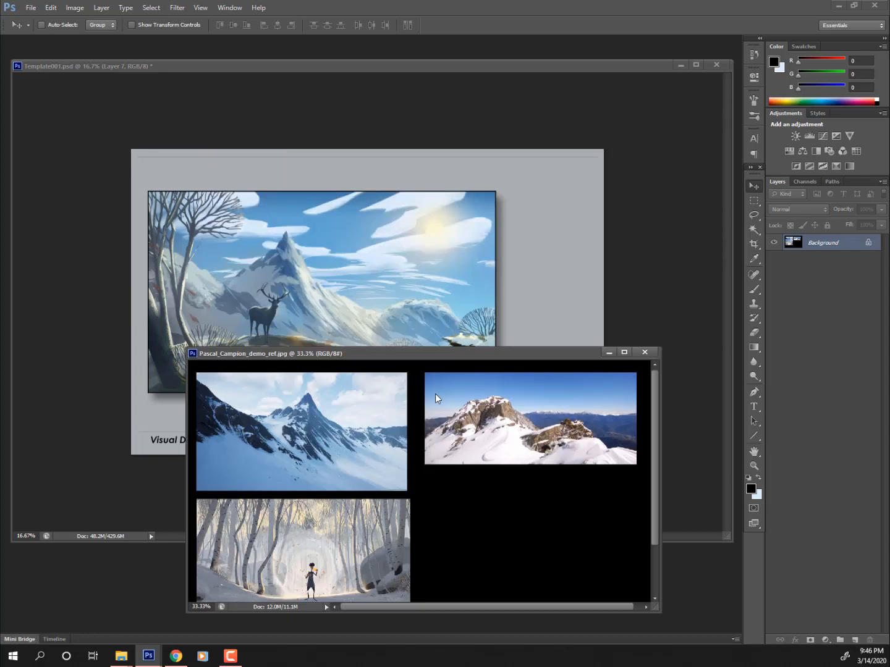
mouse_move(435, 398)
mouse_down()
mouse_move(429, 454)
mouse_move(529, 164)
mouse_move(698, 113)
mouse_move(479, 120)
mouse_move(498, 54)
mouse_move(495, 114)
mouse_move(459, 159)
mouse_move(383, 173)
mouse_move(314, 241)
mouse_move(0, 151)
mouse_up()
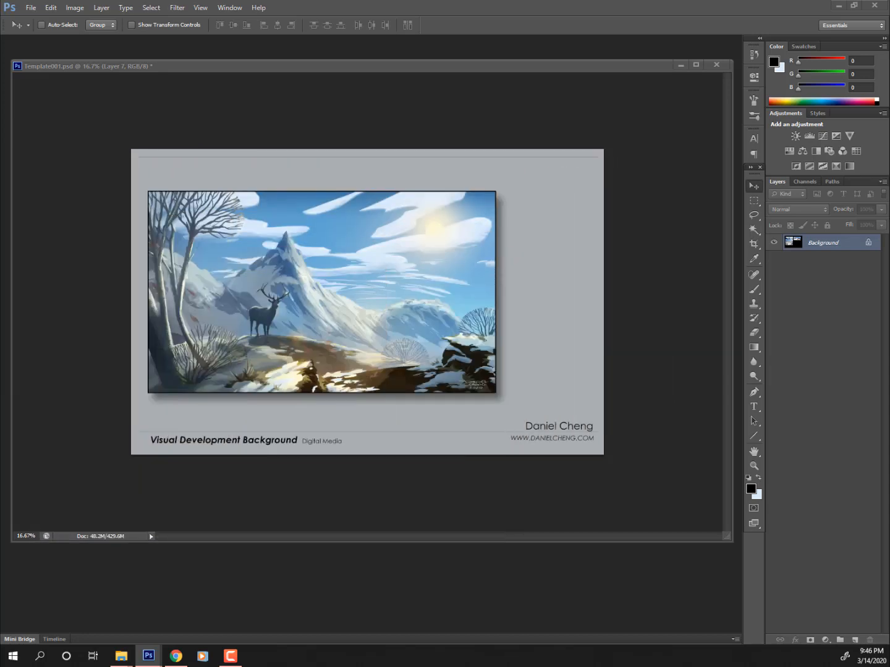
- In the template, add a new layer and marquee a tall rectangle right of the painting
click(633, 248)
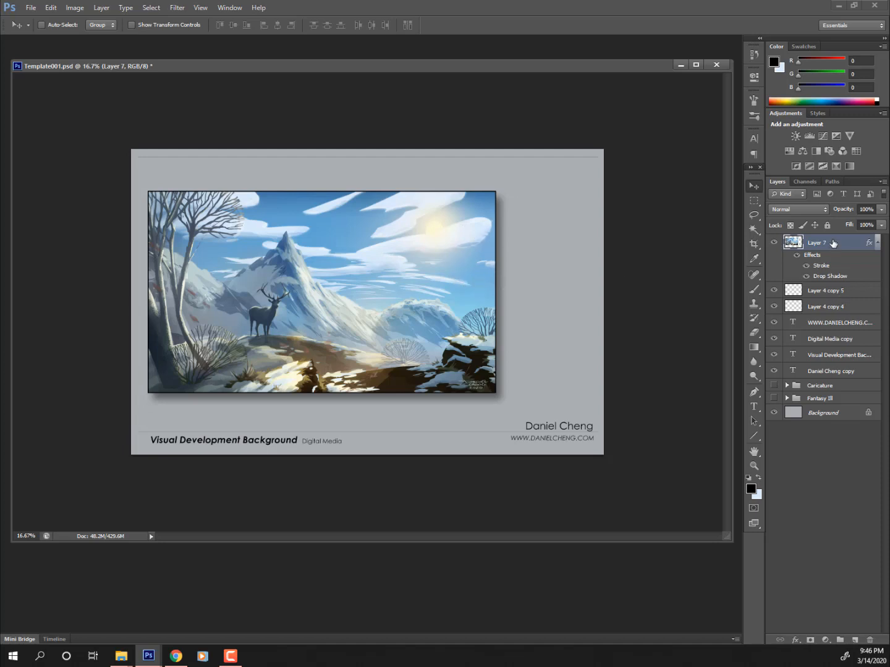
click(857, 640)
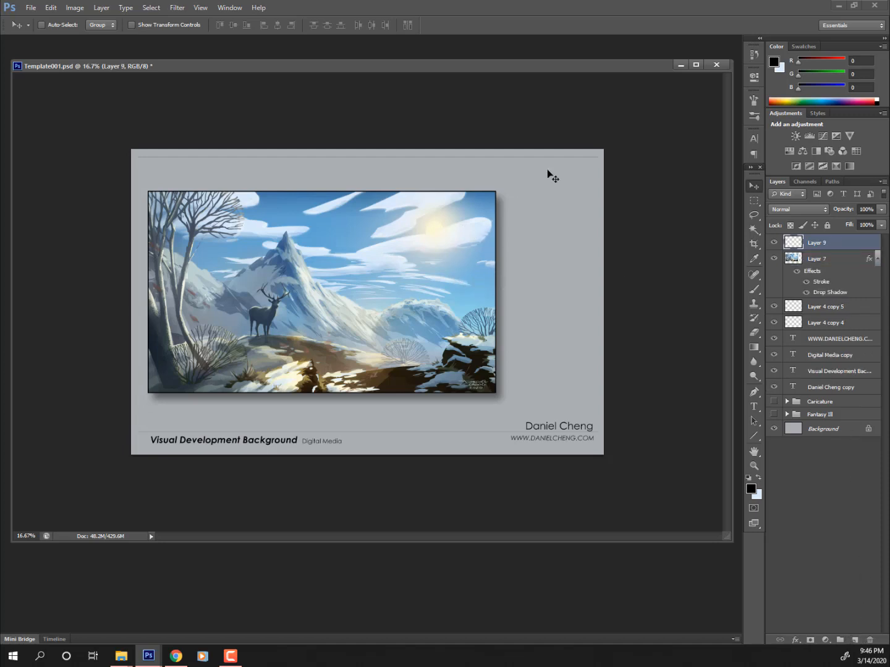
click(754, 202)
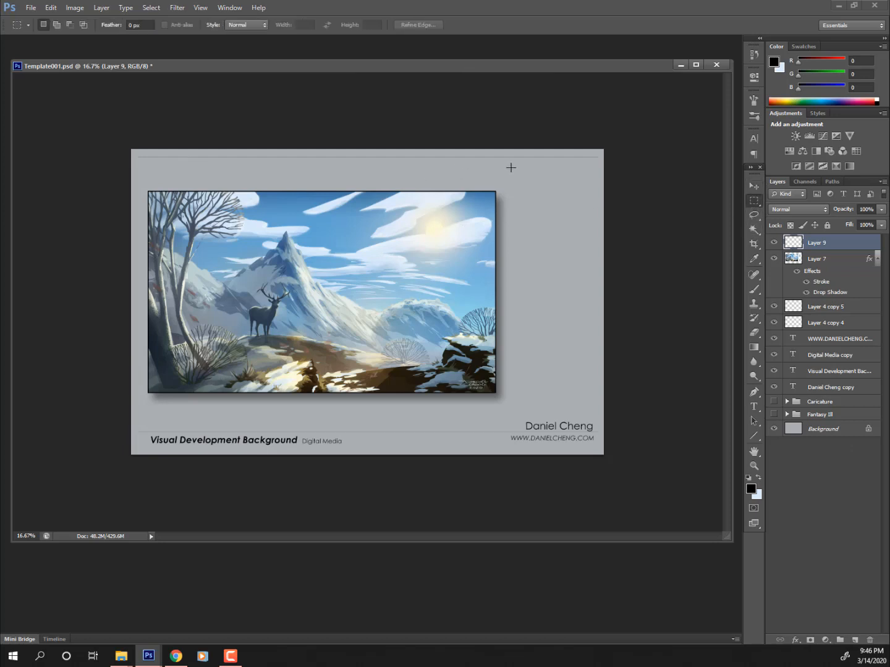
drag(569, 411, 429, 396)
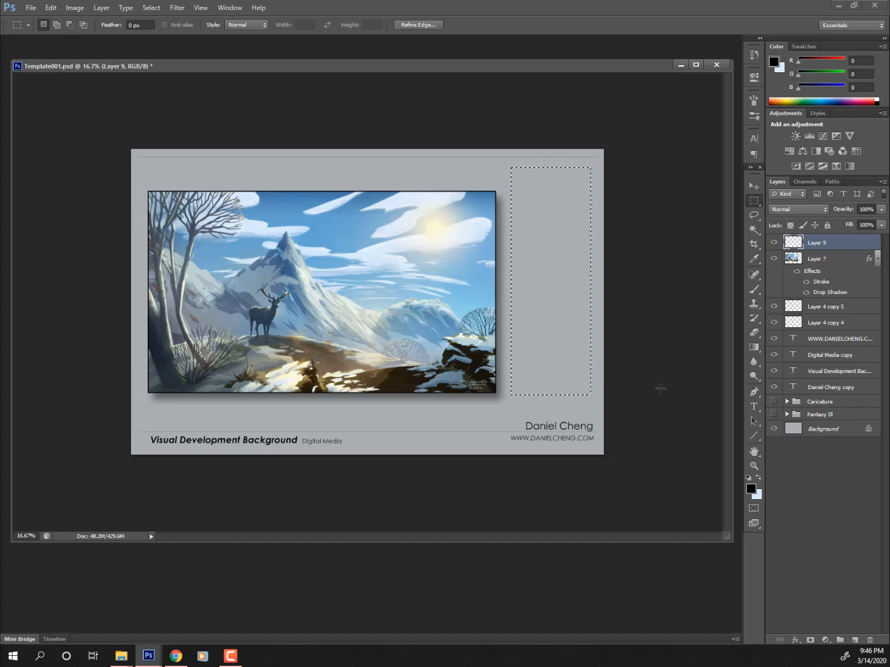
- Trim a thin strip off the selection's top and fill the rectangle with black
key(alt+BackSpace)
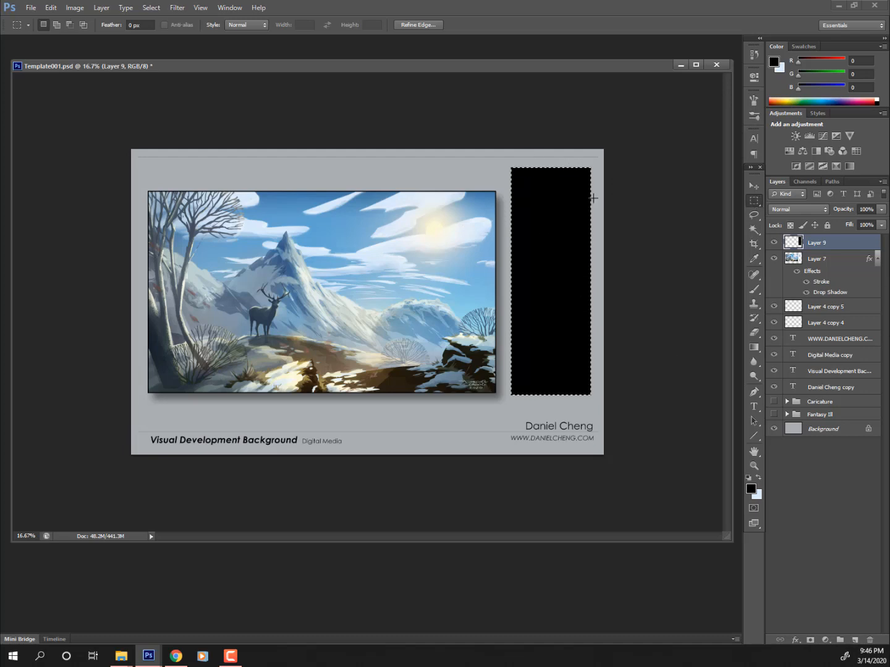
key(Delete)
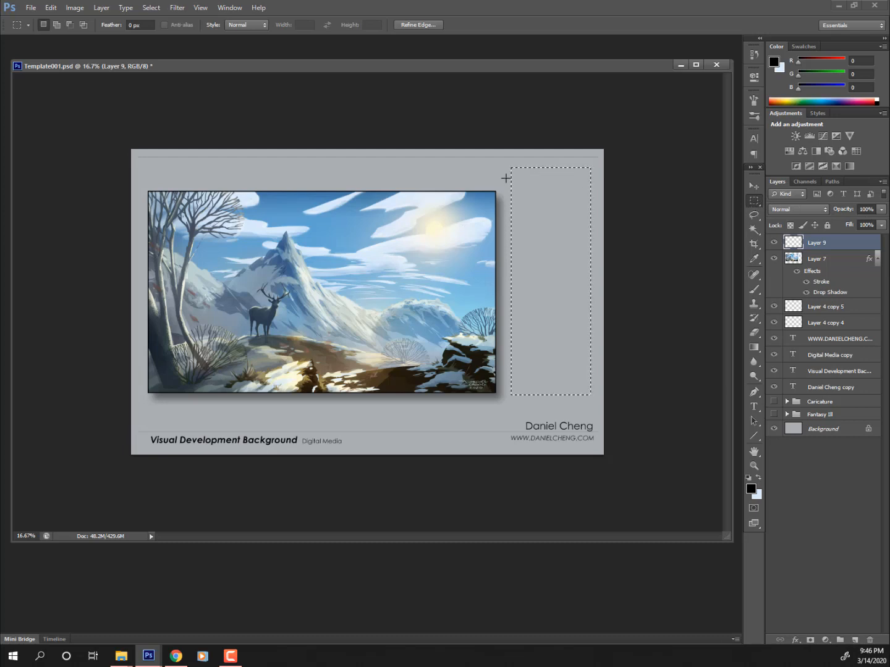
key(alt)
drag(598, 163, 483, 179)
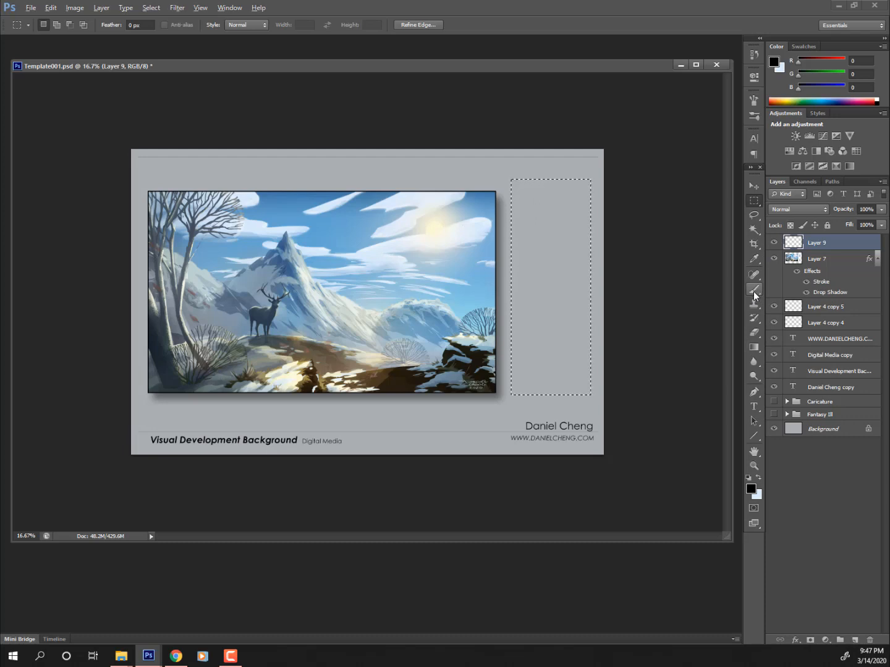
key(alt+BackSpace)
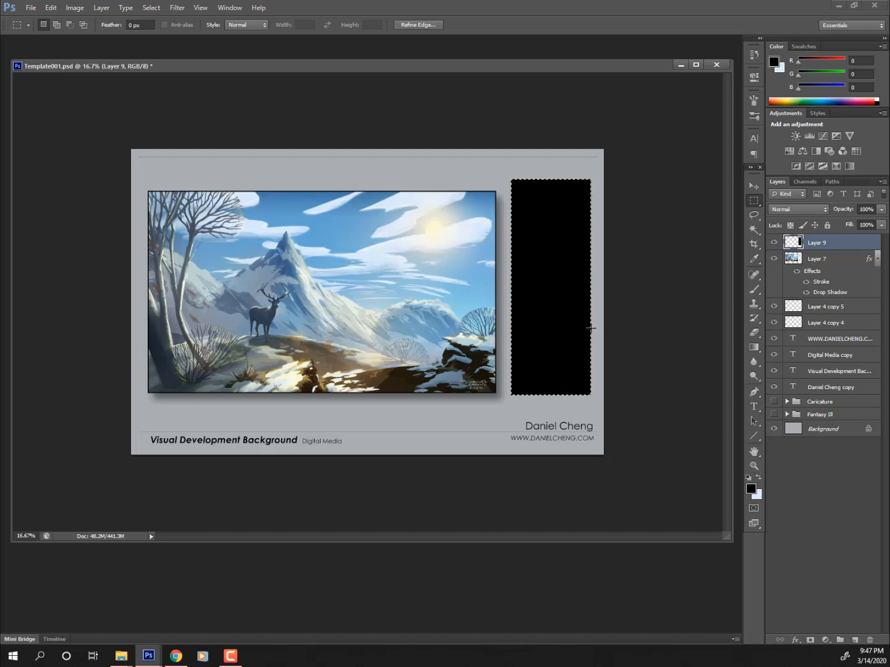
- Set the black panel layer's opacity to 30%
click(882, 210)
drag(869, 223, 850, 219)
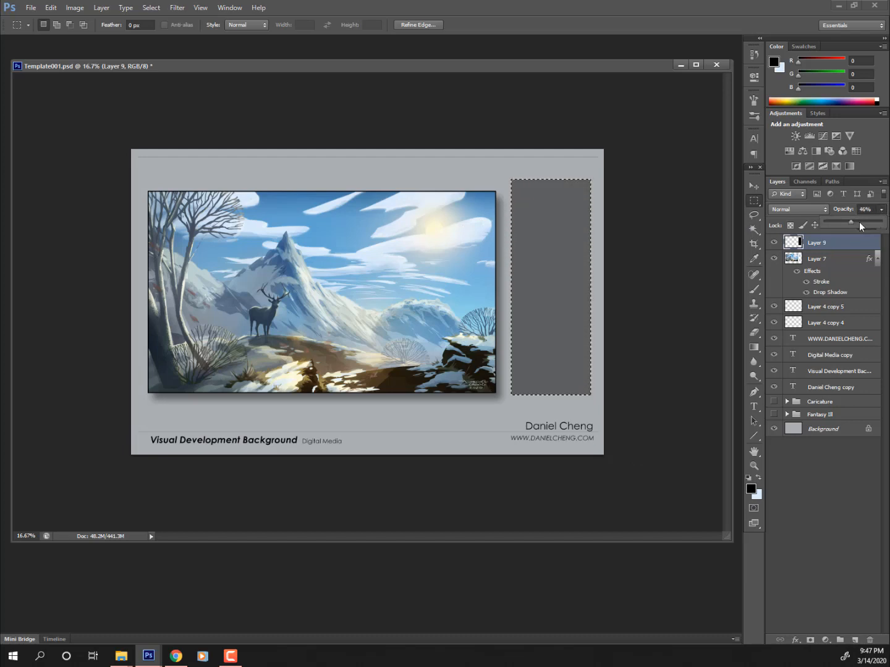
click(859, 223)
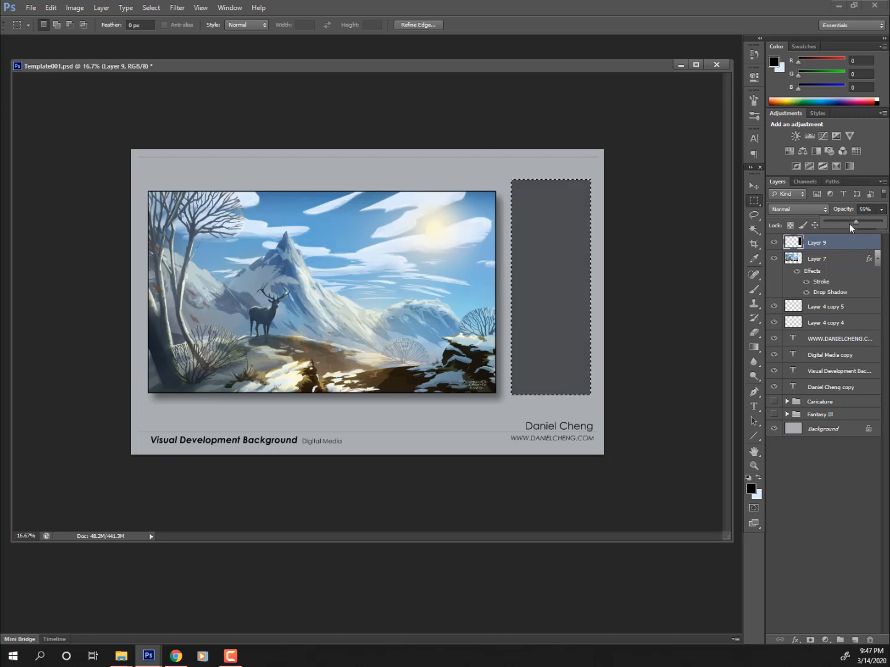
drag(844, 220, 832, 218)
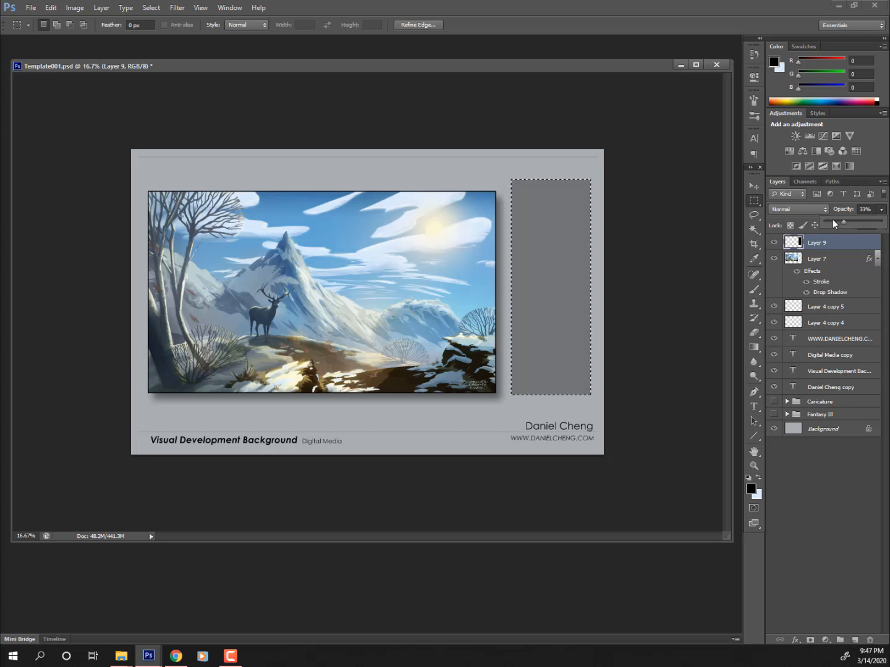
click(841, 220)
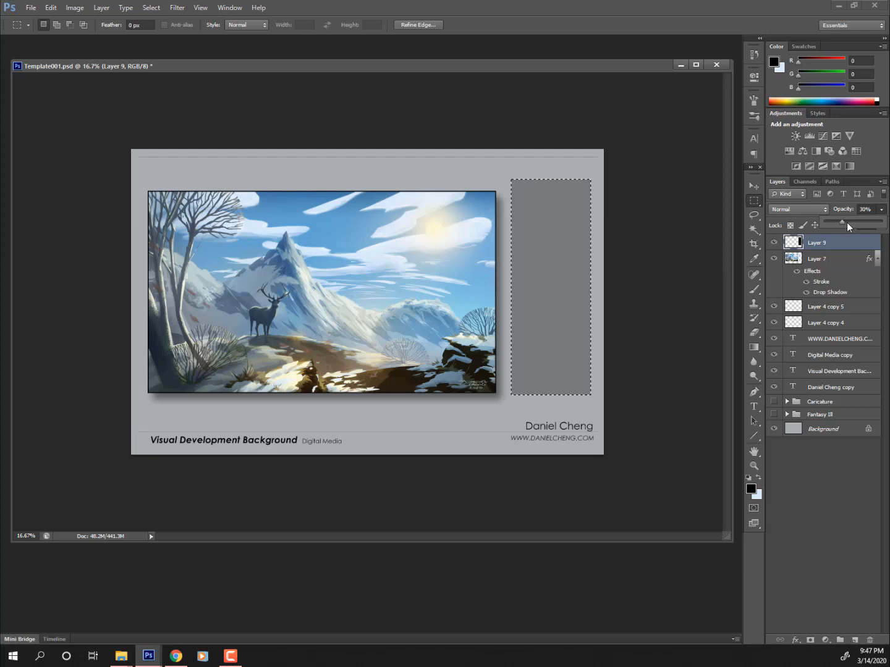
click(757, 185)
click(757, 185)
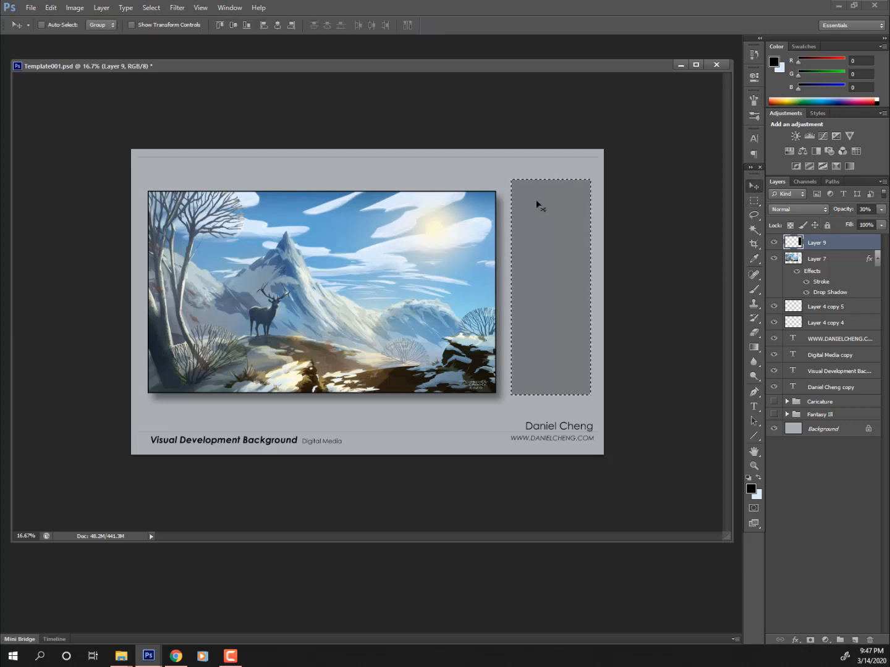
- Copy the snowy mountain reference photo from the reference document onto the grey side panel
key(ctrl+d)
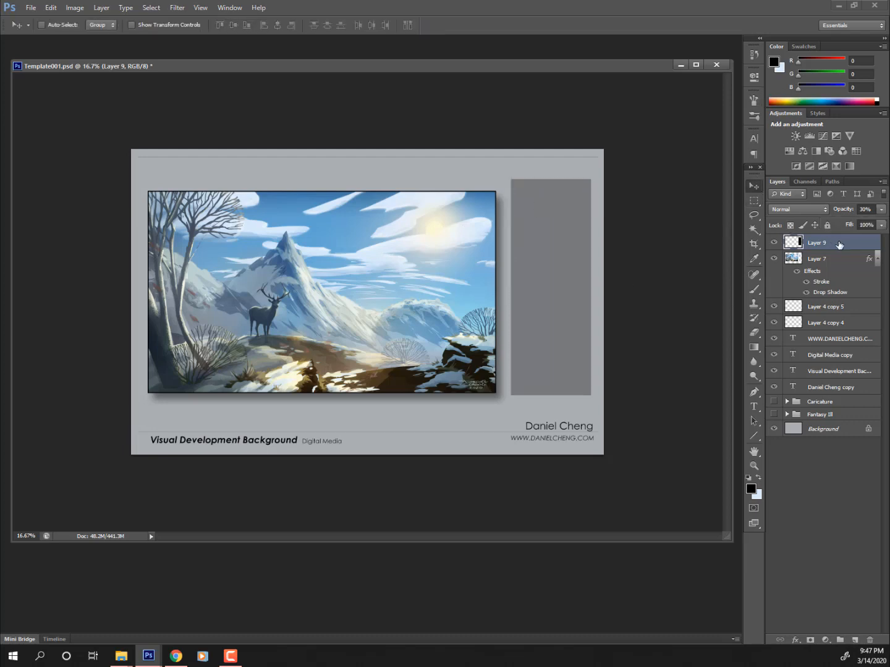
key(ctrl+Tab)
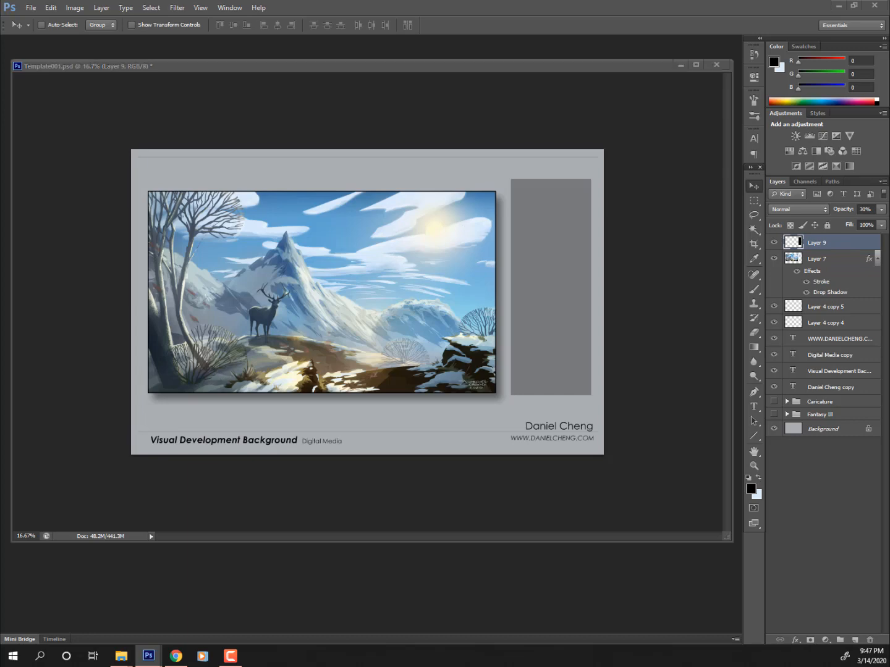
drag(255, 120, 265, 53)
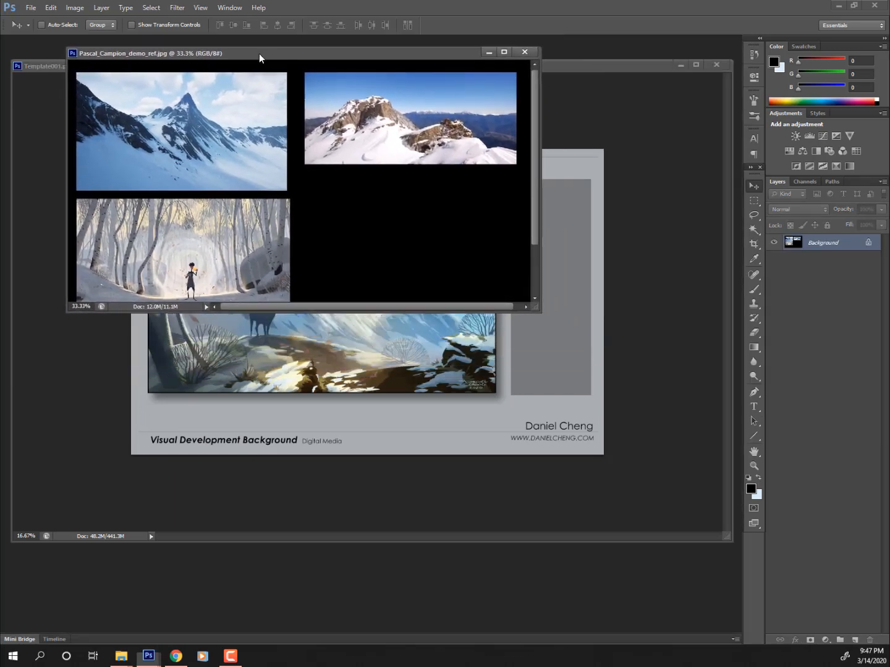
click(754, 201)
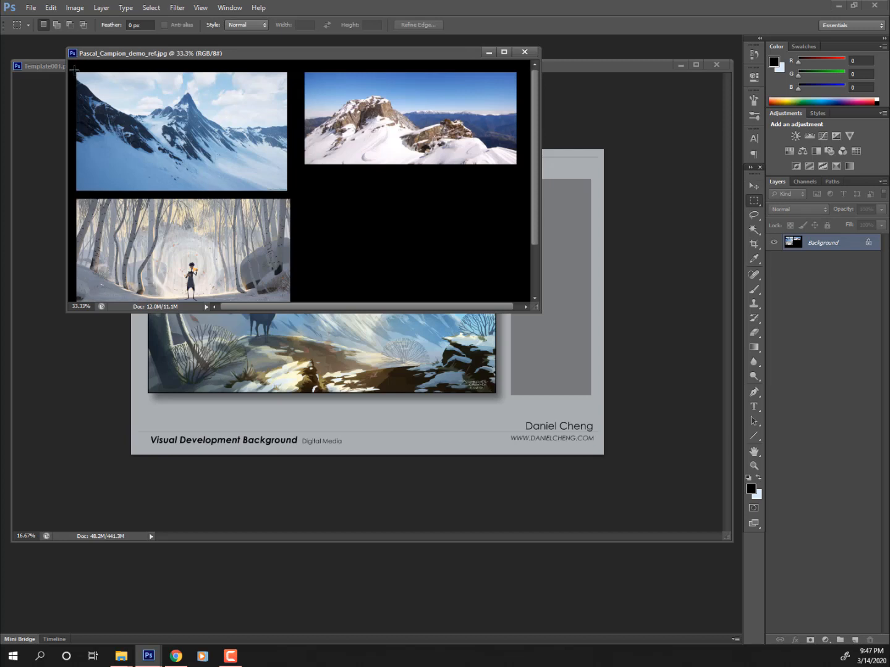
drag(75, 69, 289, 193)
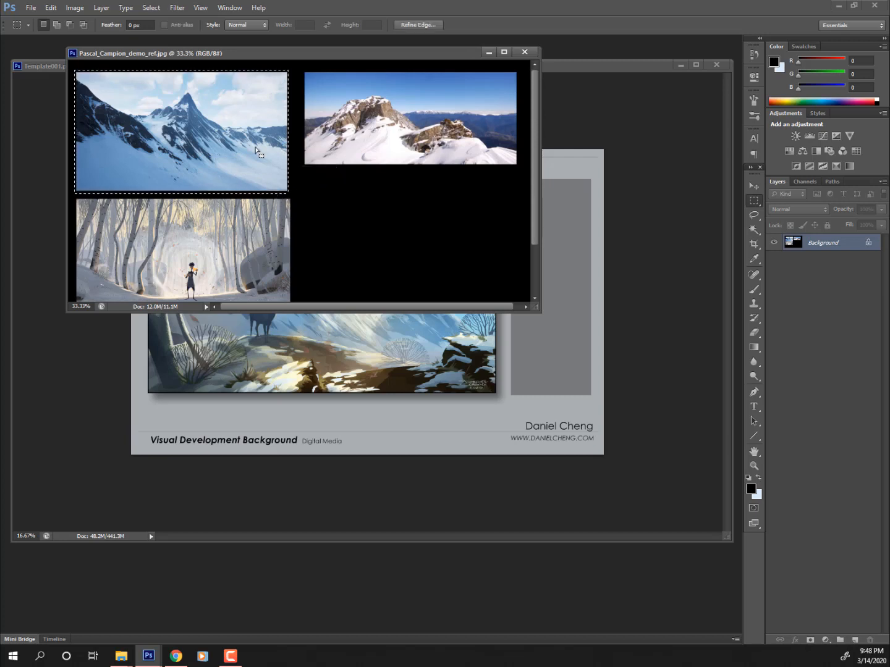
click(753, 186)
drag(233, 110, 550, 218)
- Marquee the rocky summit reference photo in the reference images document
click(314, 51)
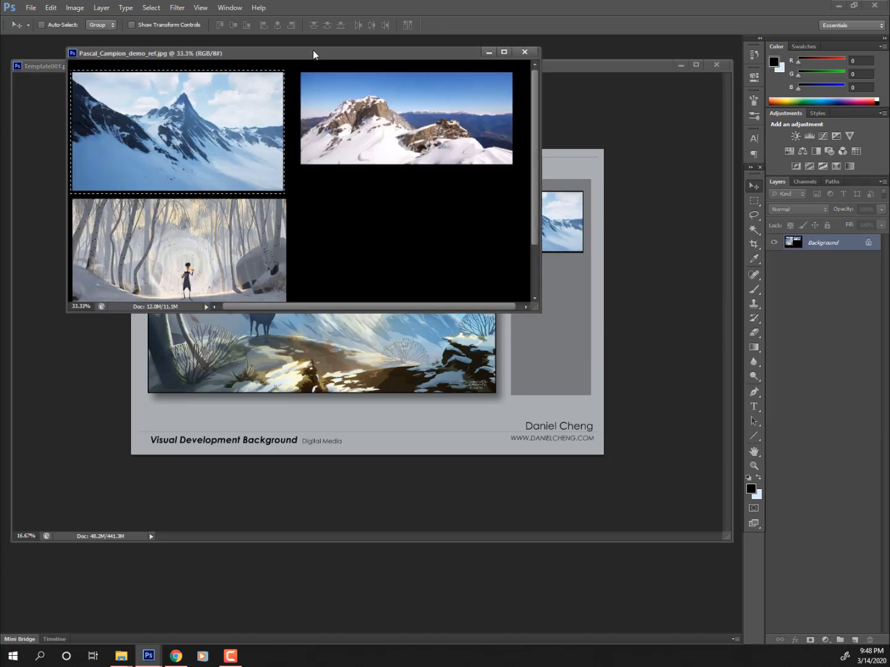
click(753, 201)
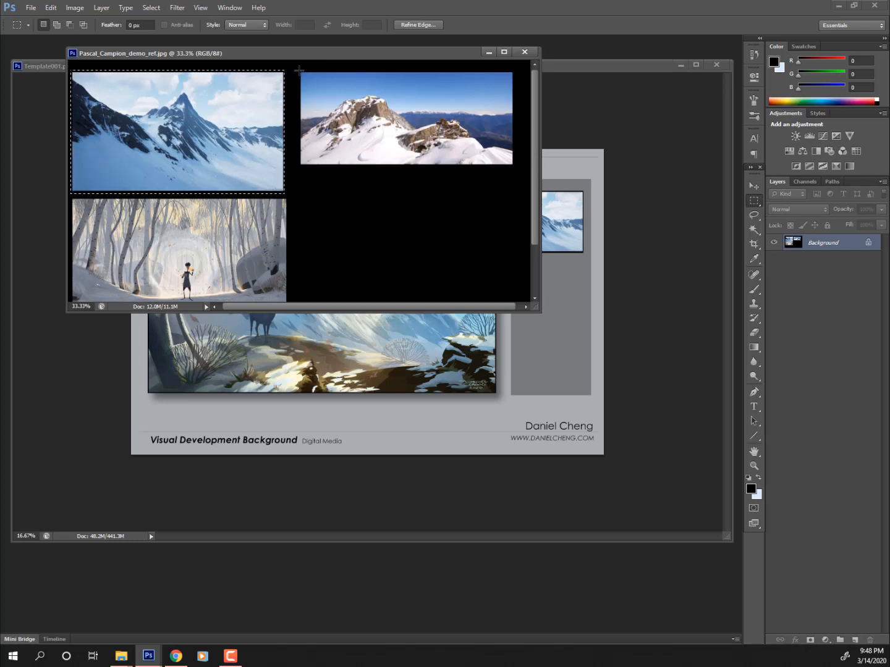
drag(298, 71, 542, 294)
click(755, 186)
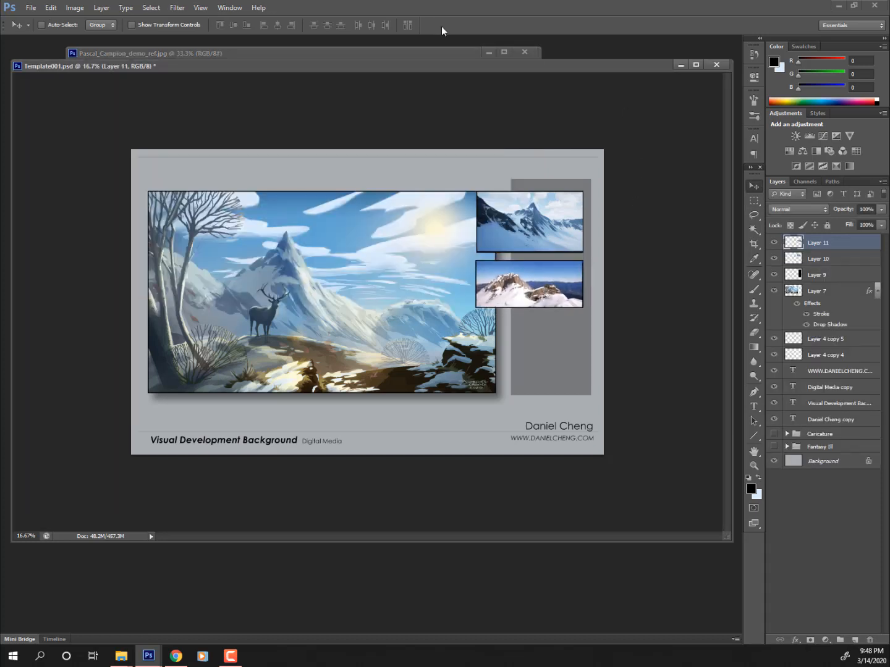
- Enlarge the reference images window and marquee-select the forest reference image
click(423, 54)
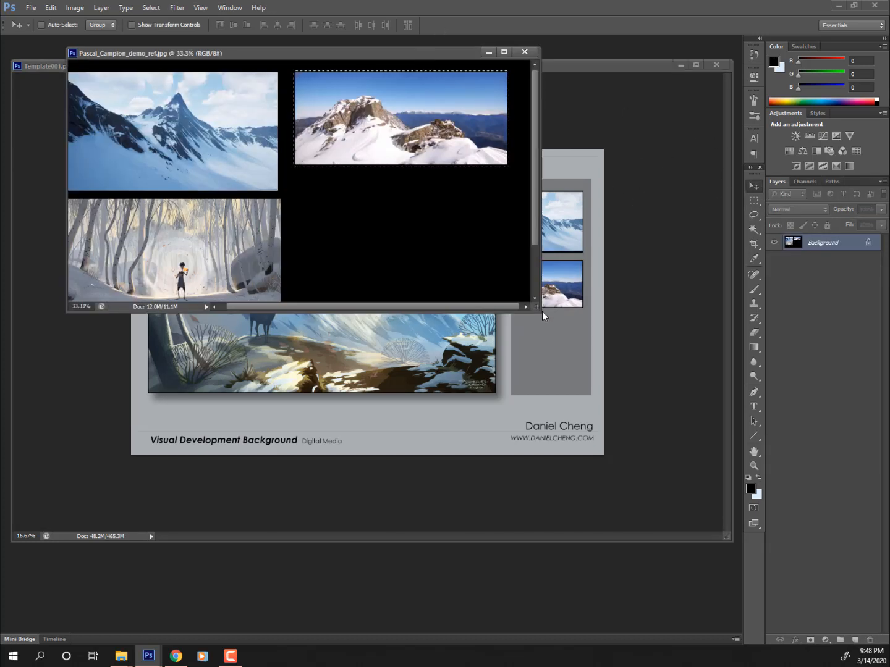
drag(537, 310, 560, 355)
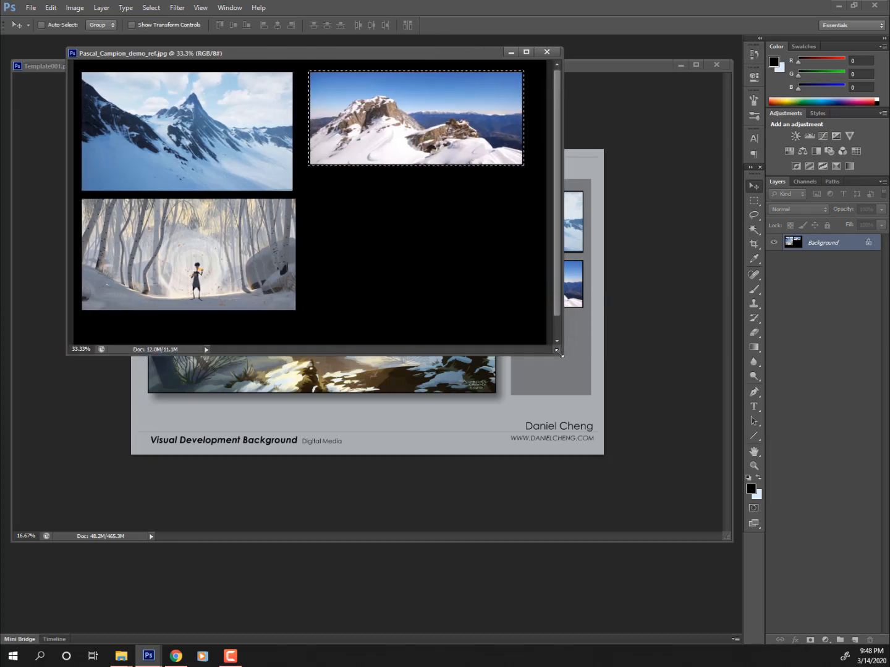
click(754, 201)
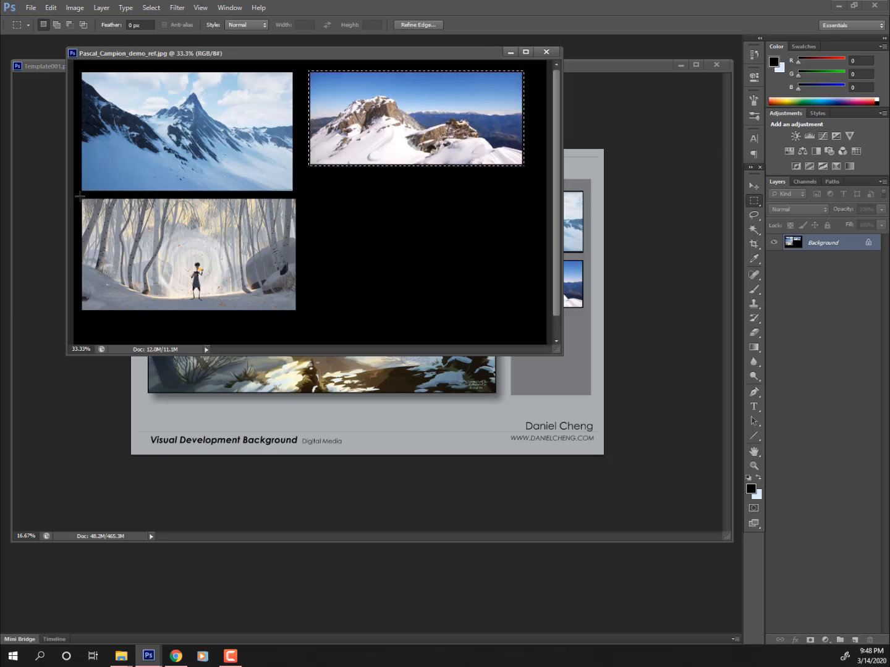
drag(80, 196, 299, 314)
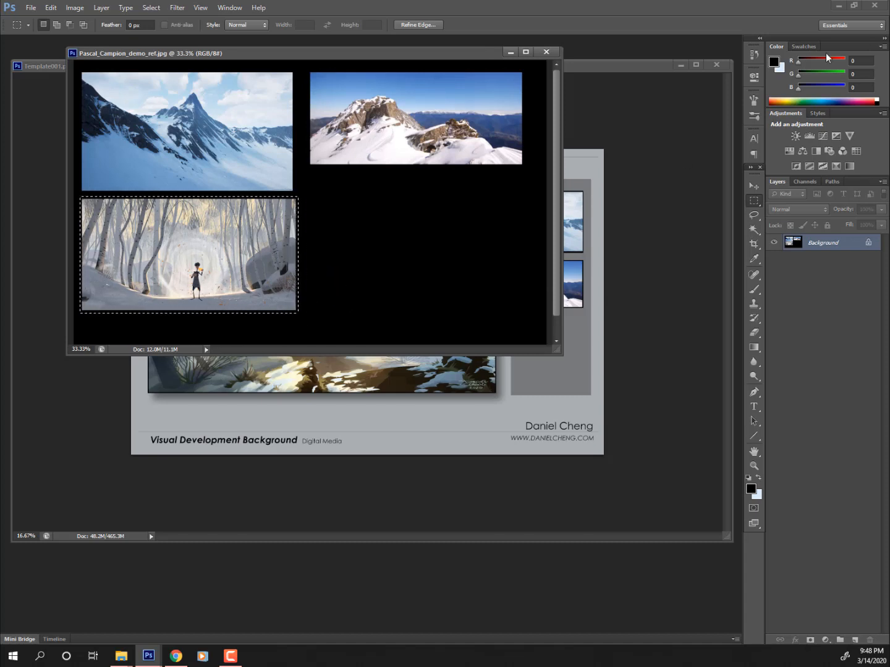
- Drag the forest image into Template001 below the two thumbnails, then select Layers 10–12 together
key(v)
drag(228, 260, 550, 351)
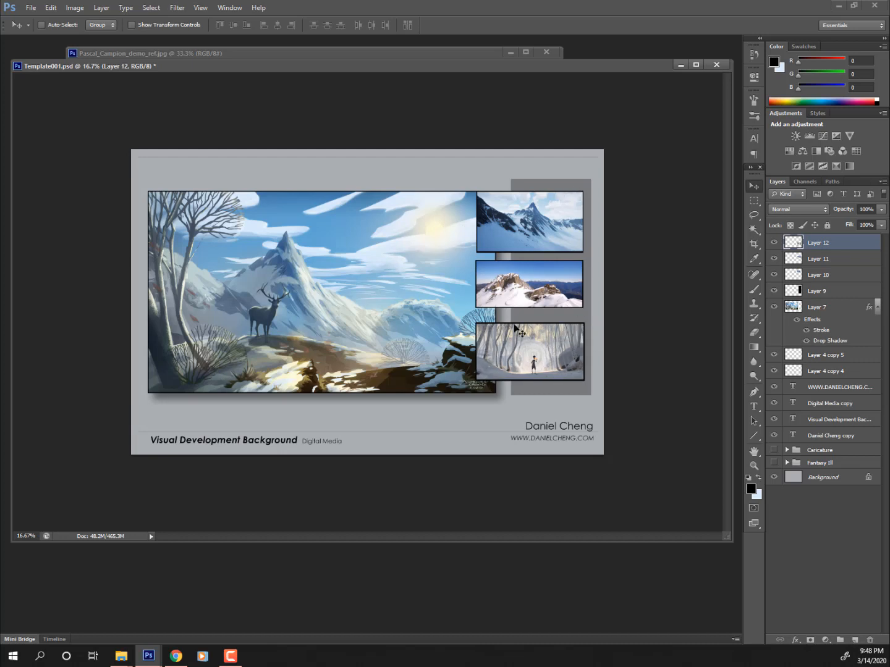
click(825, 274)
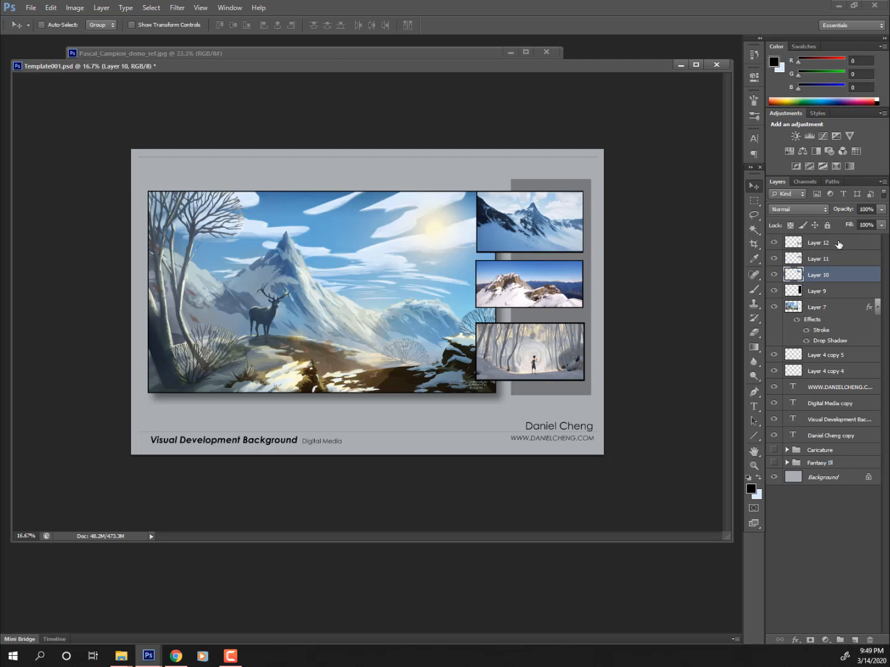
shift+click(837, 248)
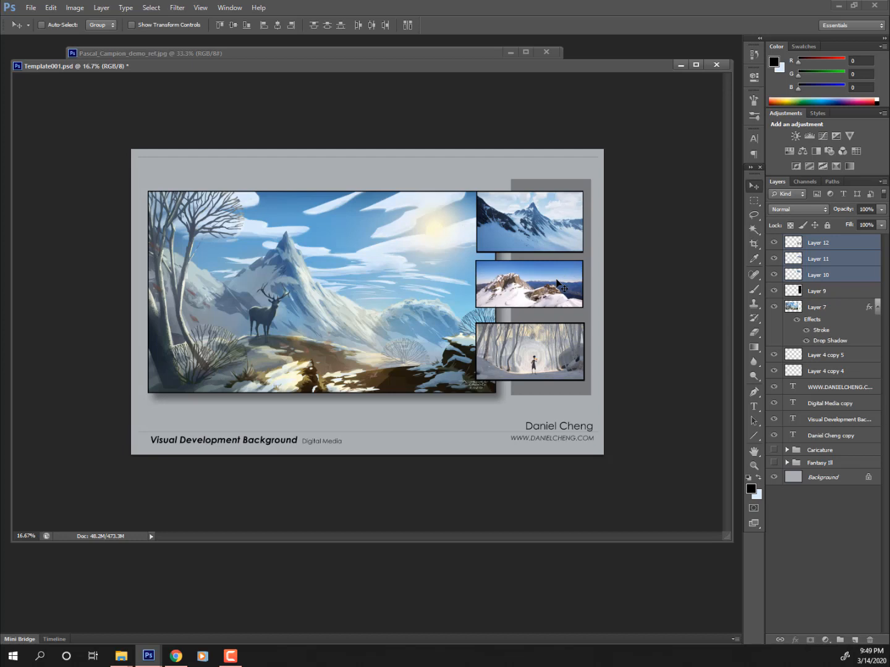
- Scale the three thumbnails down together and nudge them right and down within the grey panel
key(ctrl+t)
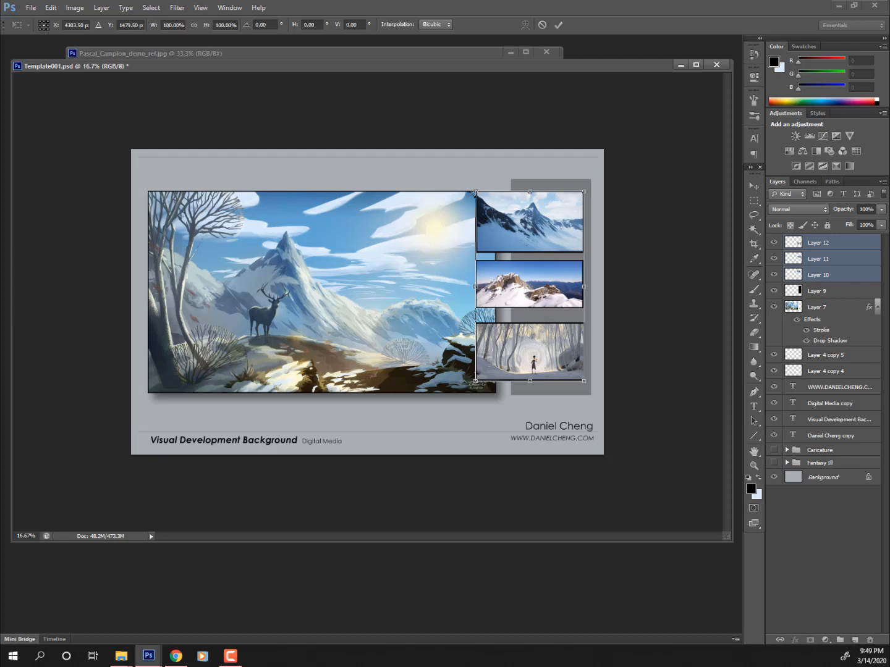
drag(473, 192, 568, 206)
key(Return)
key(shift+Right)
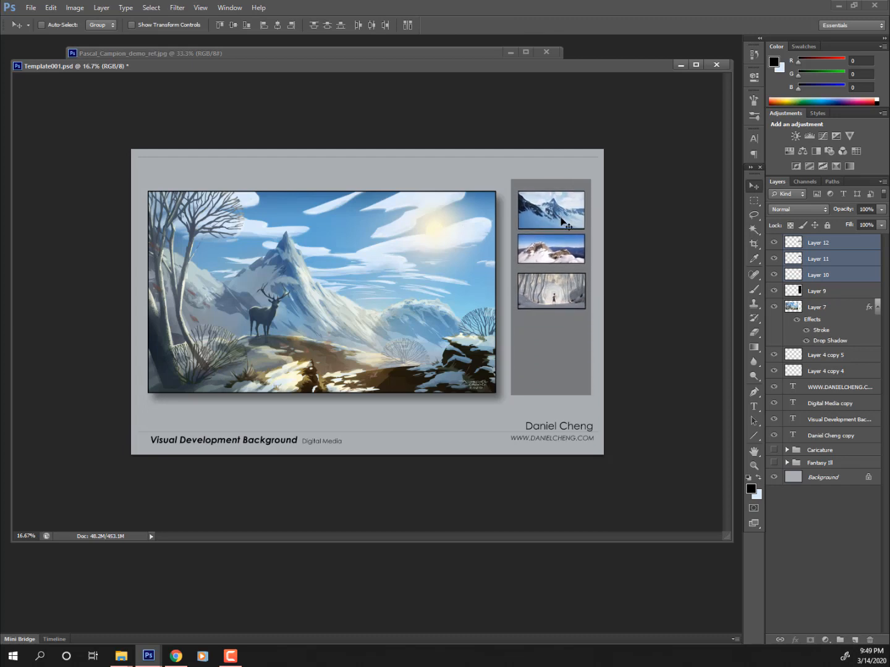
key(shift+Down)
key(shift+Down)
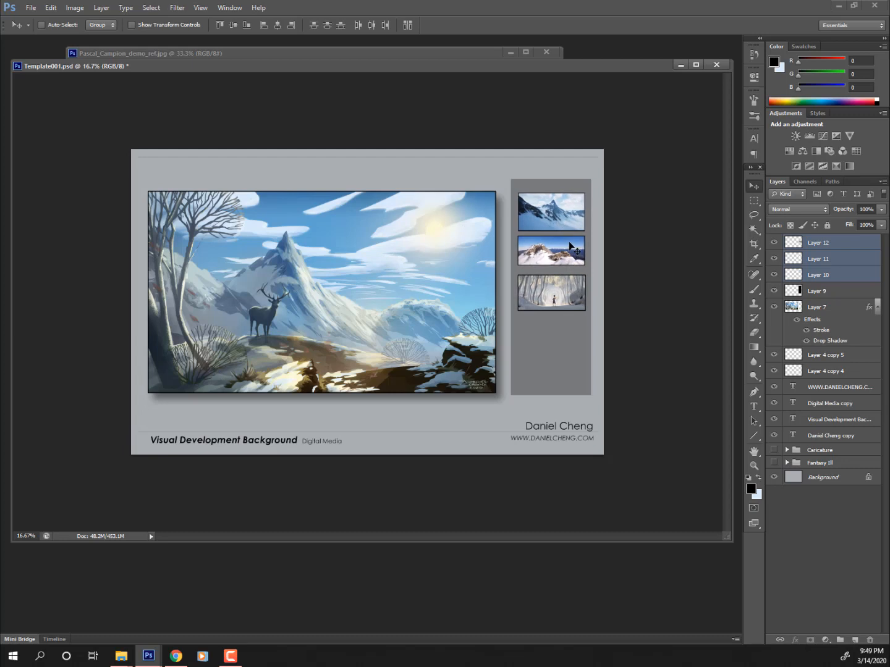
key(shift+Down)
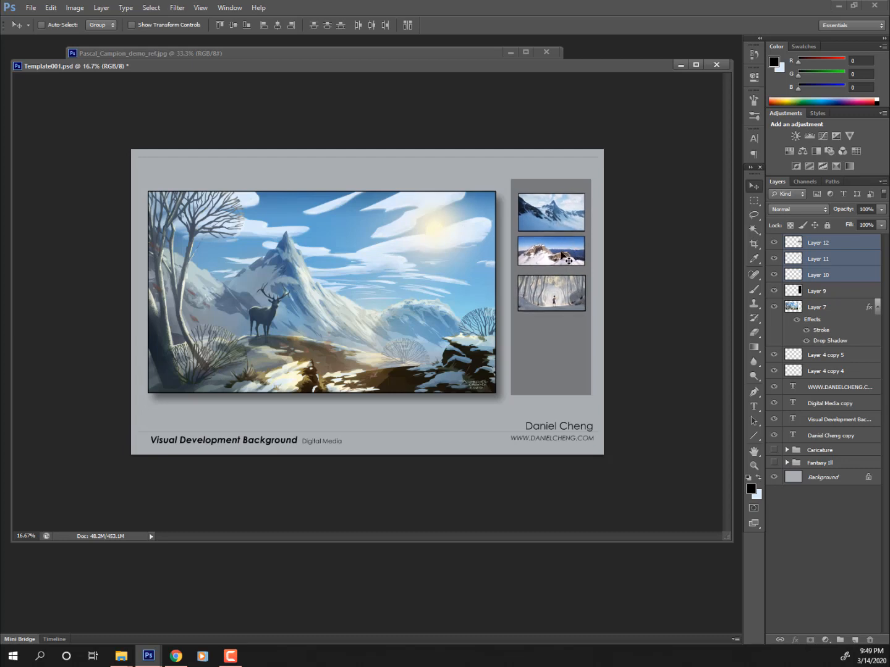
- Duplicate the Digital Media text layer and move the copy above the thumbnails
ctrl+click(326, 443)
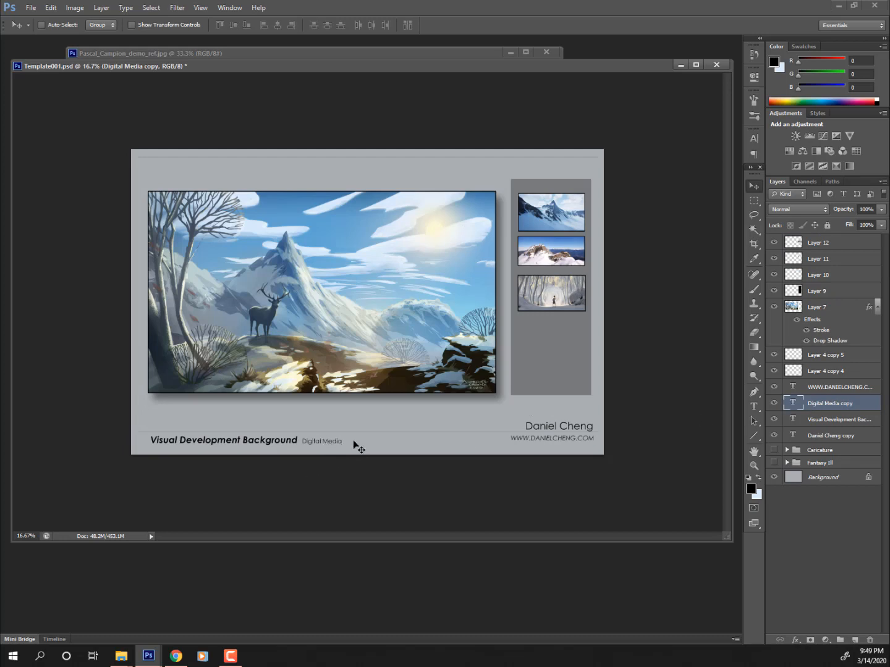
drag(862, 404, 856, 636)
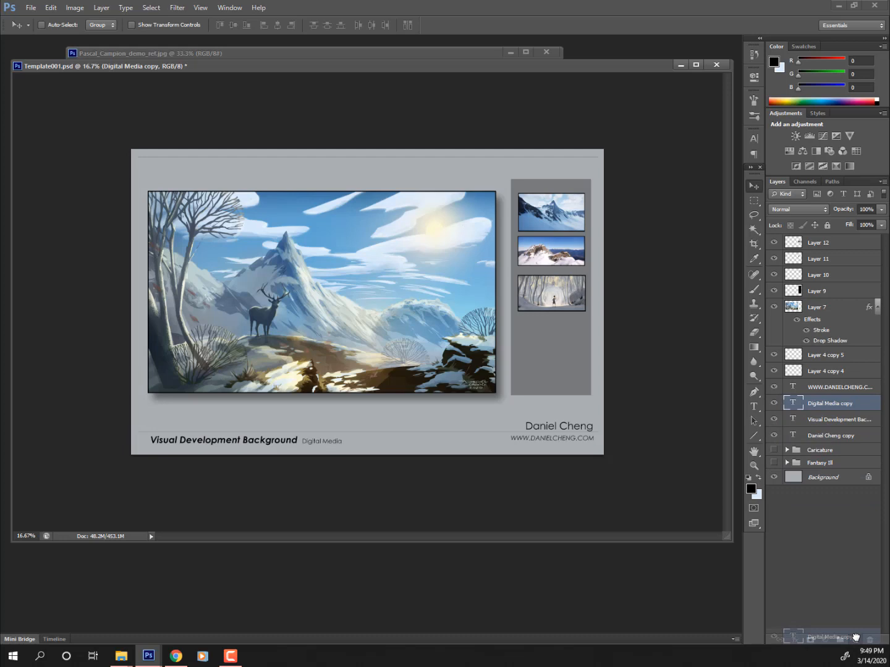
mouse_move(855, 636)
mouse_down()
mouse_move(856, 426)
mouse_move(856, 637)
mouse_up()
drag(856, 637, 855, 639)
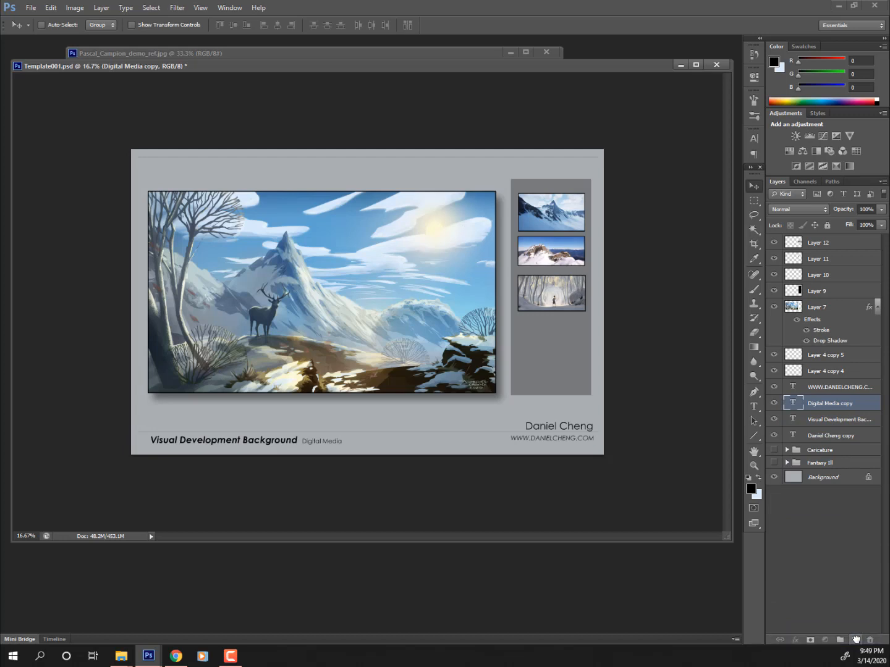
drag(344, 450, 575, 197)
- Replace the copied text with the Mood Board Ref title and centre it over the thumbnails
click(748, 411)
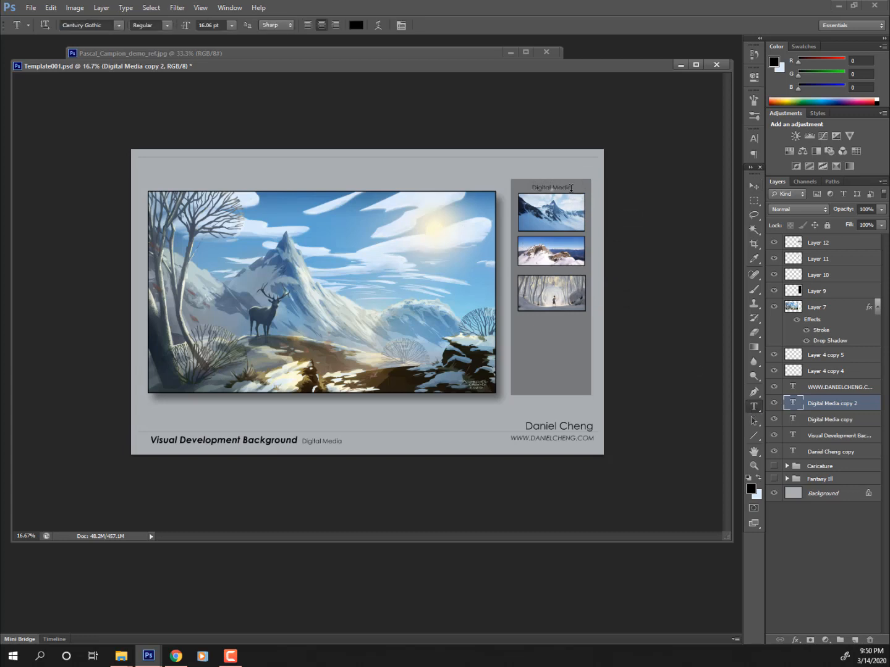
drag(571, 188, 433, 188)
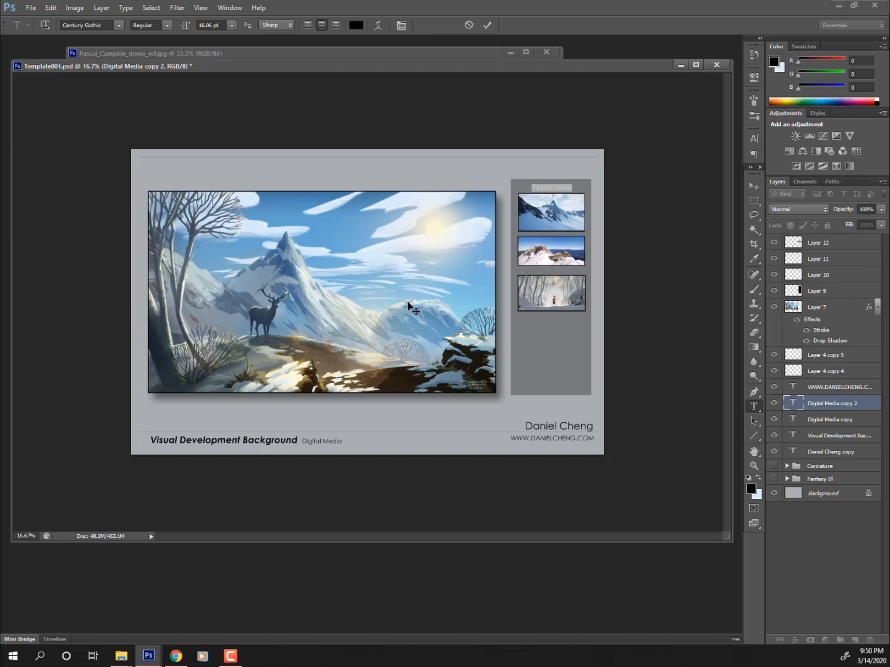
key(BackSpace)
text(Mood Board Reference)
click(556, 187)
key(Return)
key(BackSpace)
key(BackSpace)
key(BackSpace)
key(BackSpace)
key(BackSpace)
key(BackSpace)
key(BackSpace)
click(753, 186)
mouse_move(650, 209)
mouse_down()
mouse_move(640, 210)
mouse_move(650, 207)
mouse_up()
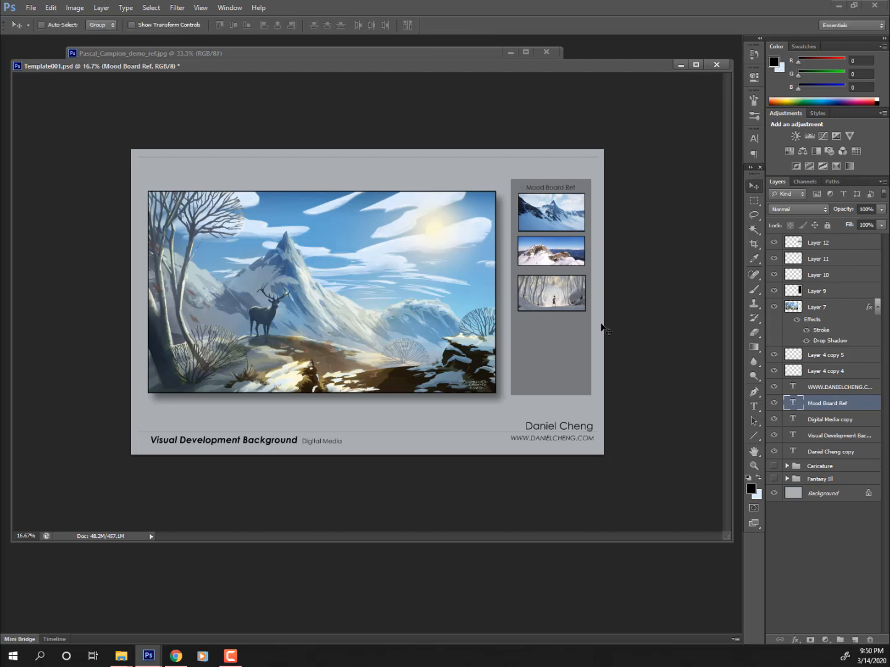
- Select the three thumbnail layers and nudge them down a few pixels
ctrl+click(567, 252)
ctrl+shift+click(566, 253)
ctrl+shift+click(568, 289)
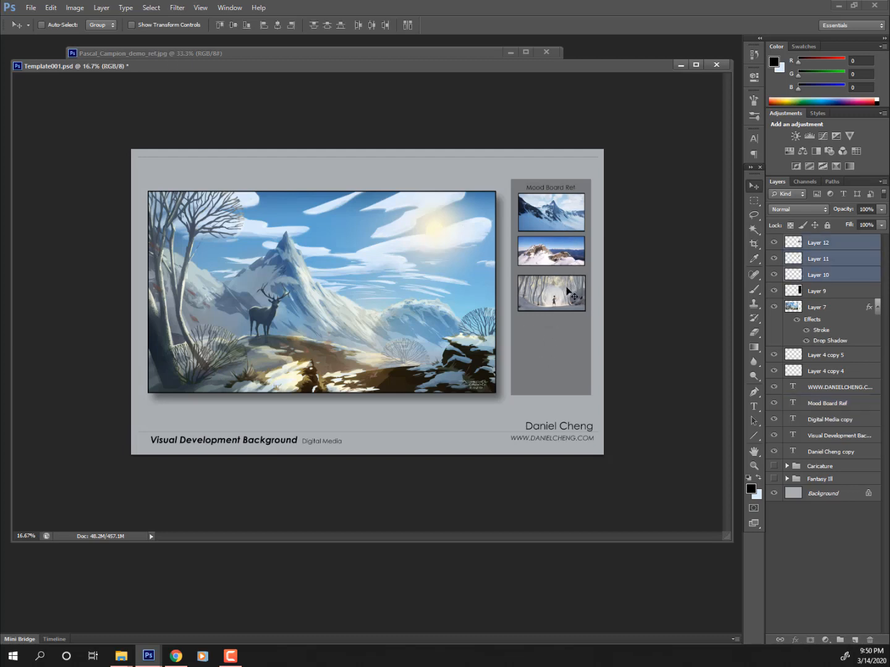
drag(564, 291, 562, 292)
key(shift+Down)
key(shift+Down)
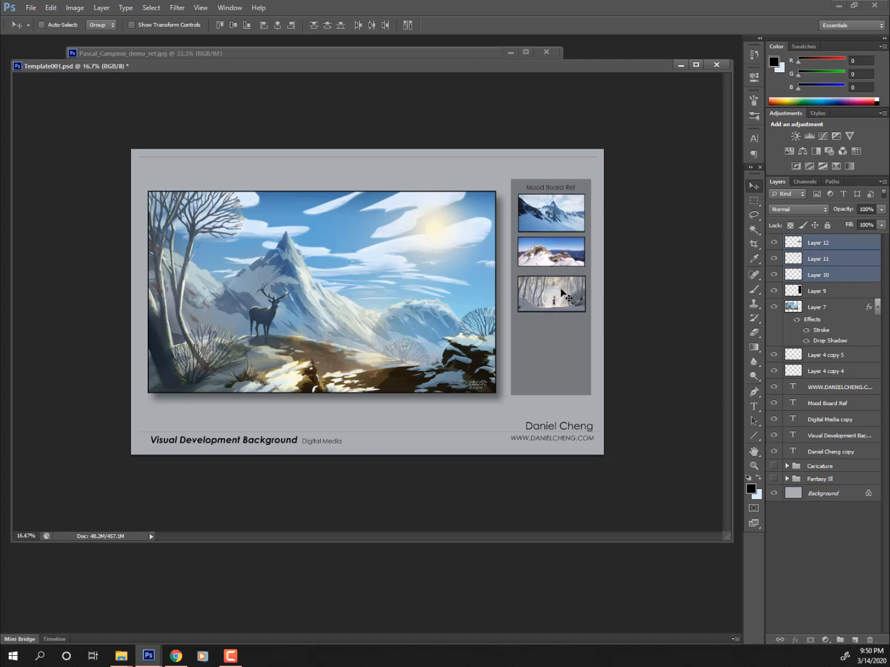
- Marquee the empty lower part of the grey panel layer, delete it, and deselect
ctrl+click(557, 355)
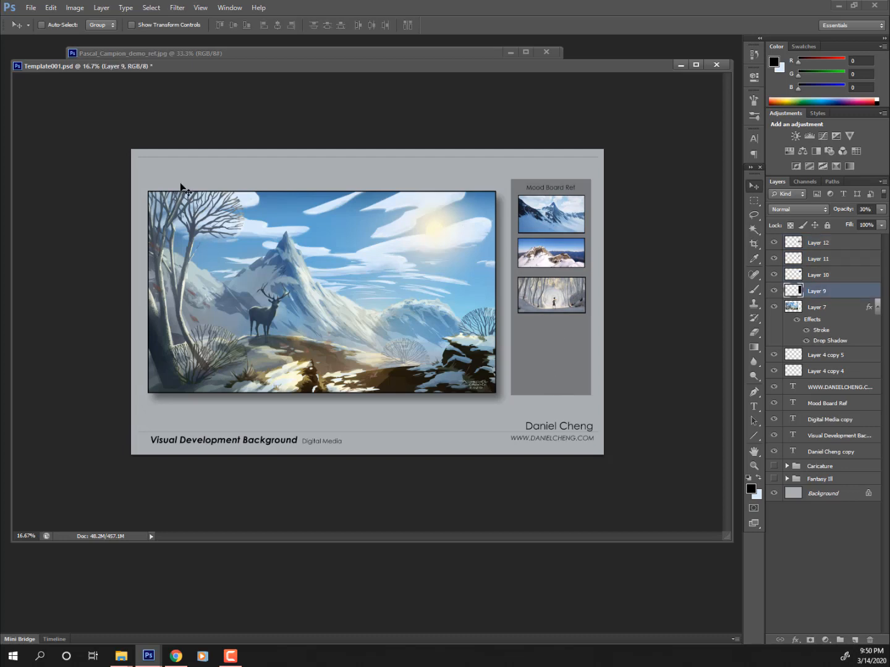
click(754, 201)
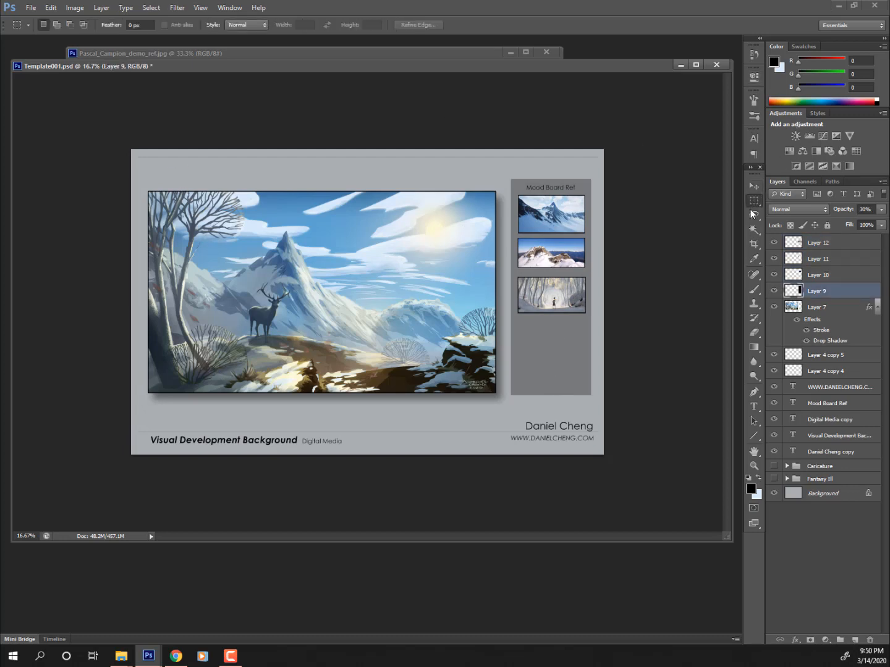
drag(604, 410, 497, 322)
key(Delete)
key(ctrl+d)
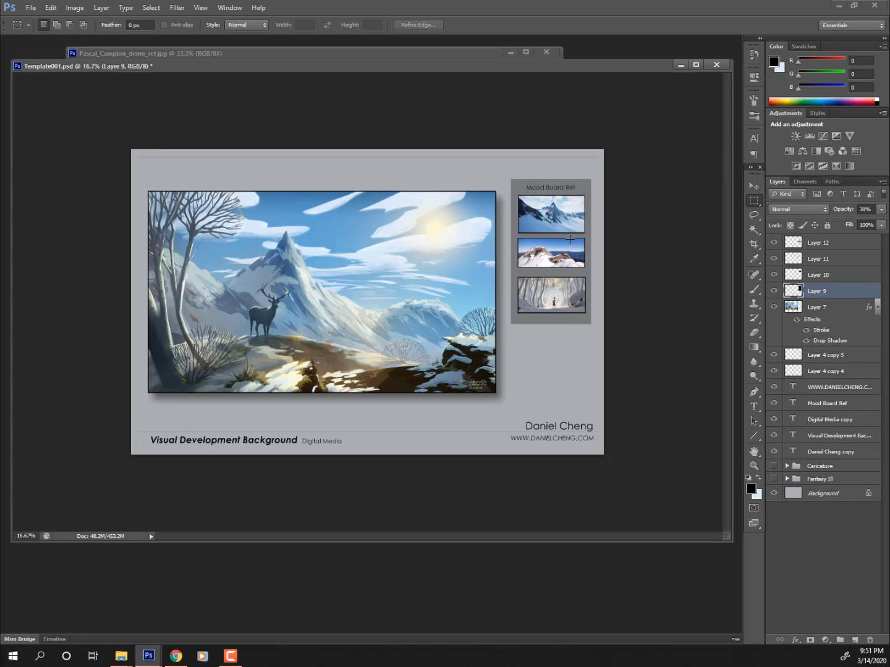
scroll(590, 251, up, 3)
drag(590, 249, 315, 288)
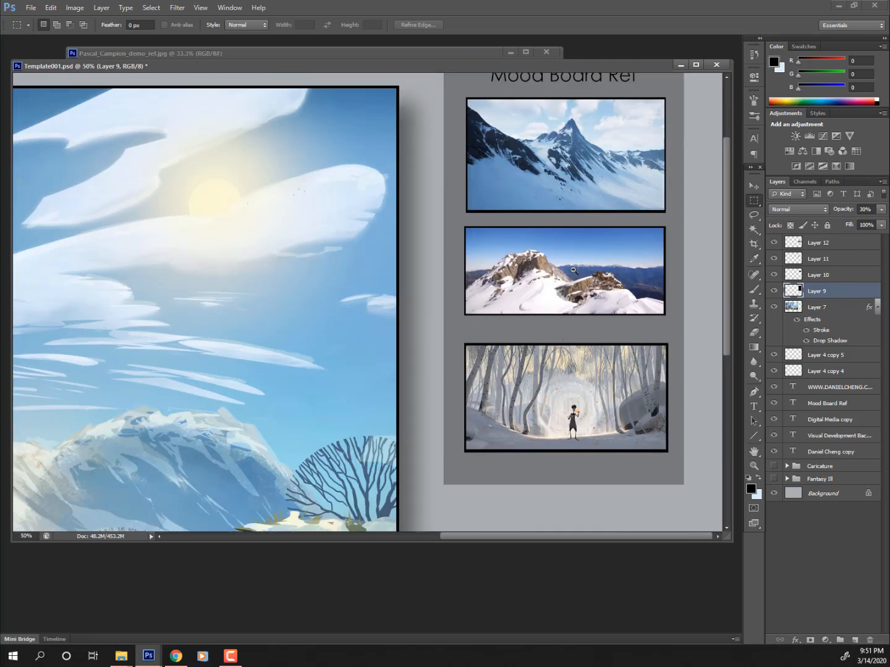
scroll(568, 271, down, 2)
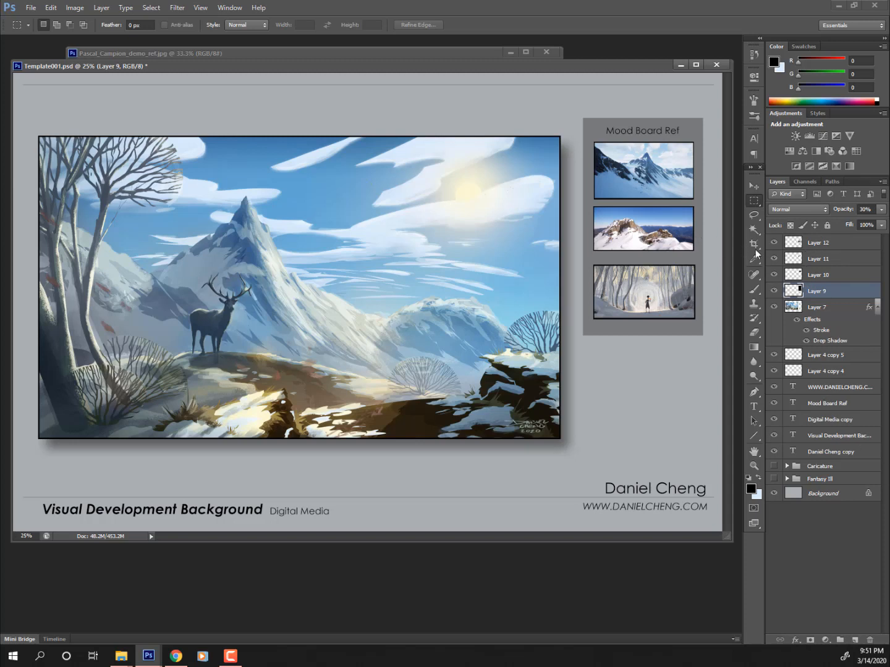
- Replace 'Ref' in the panel heading with 'Research' and view the whole page
click(754, 407)
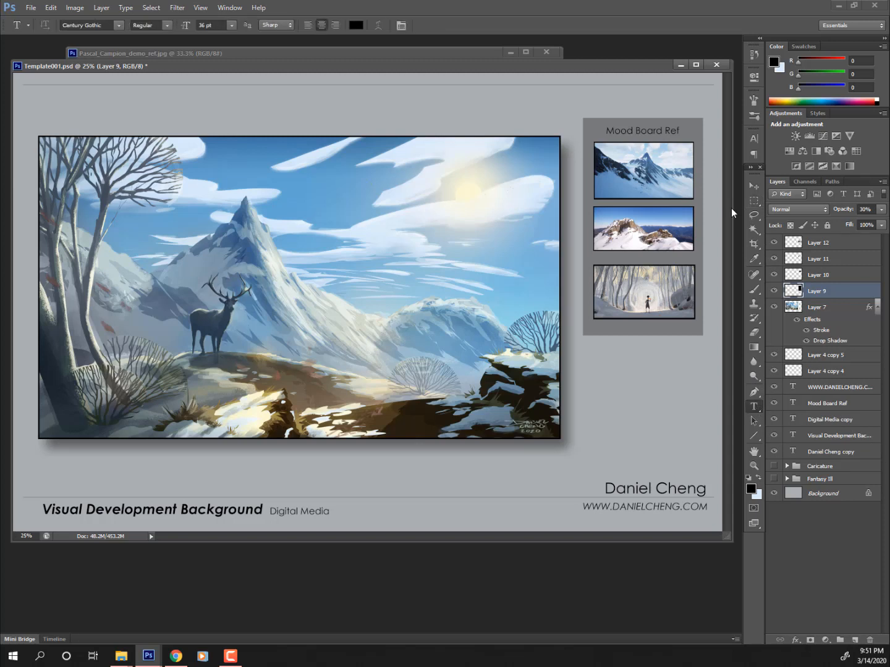
double_click(667, 130)
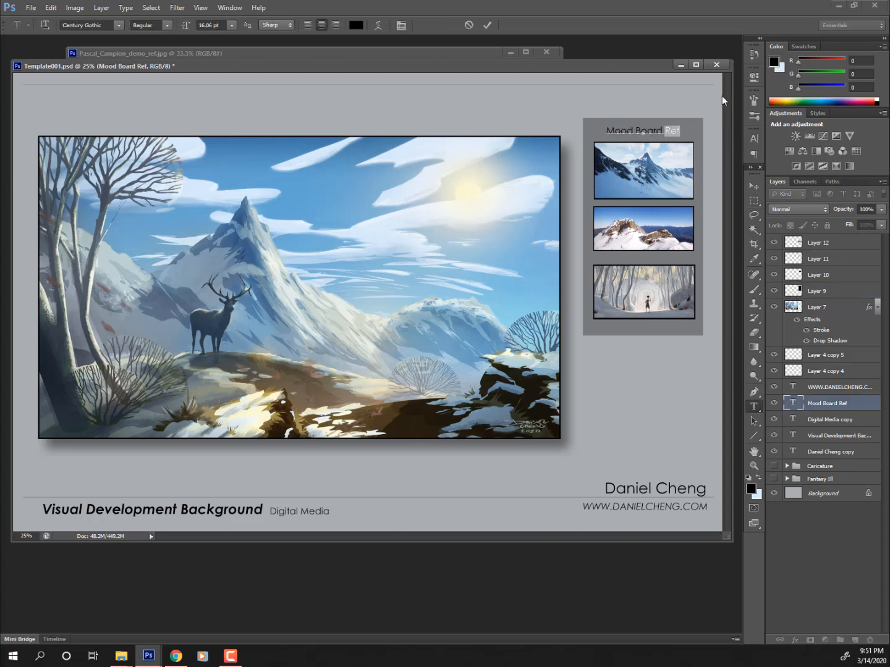
text(Research)
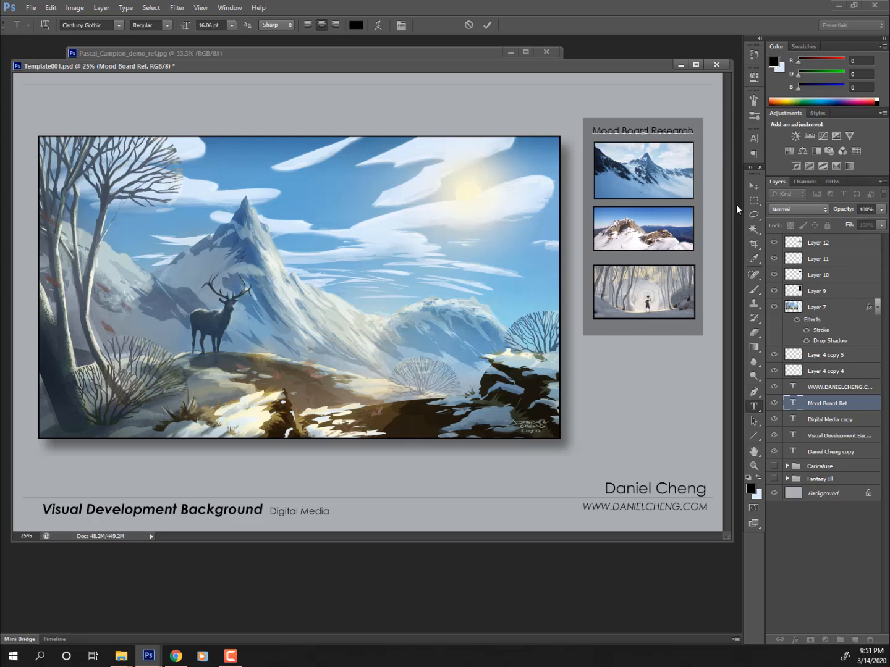
click(753, 186)
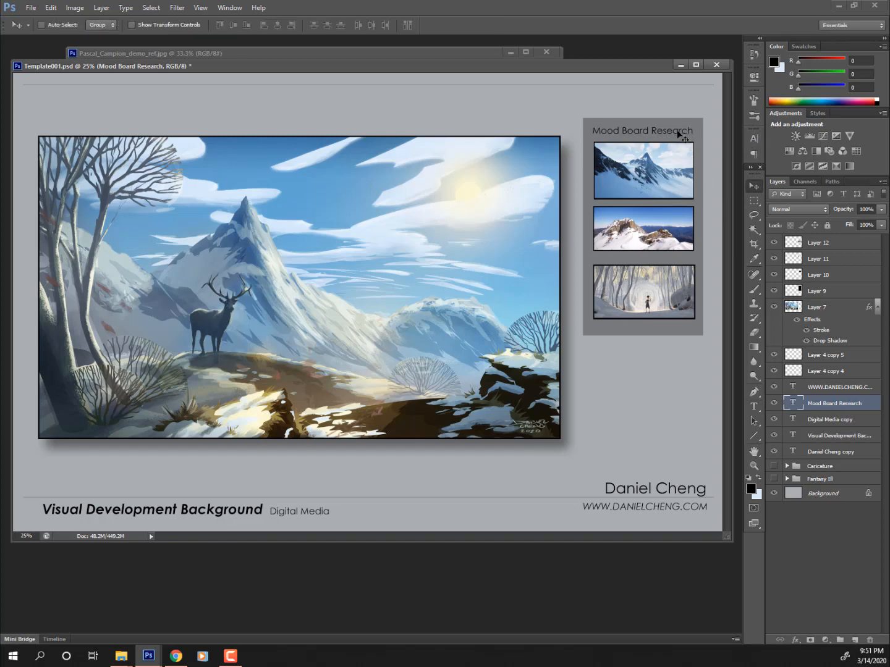
alt+click(489, 226)
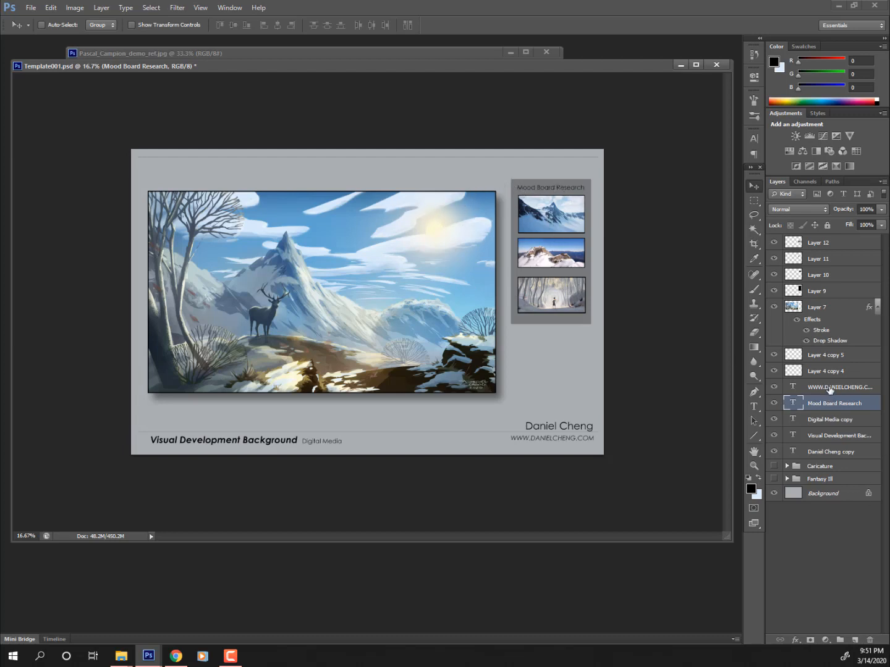
- Move the title layer above Layer 9, then group it with Layers 9–12 as Group 1
click(816, 289)
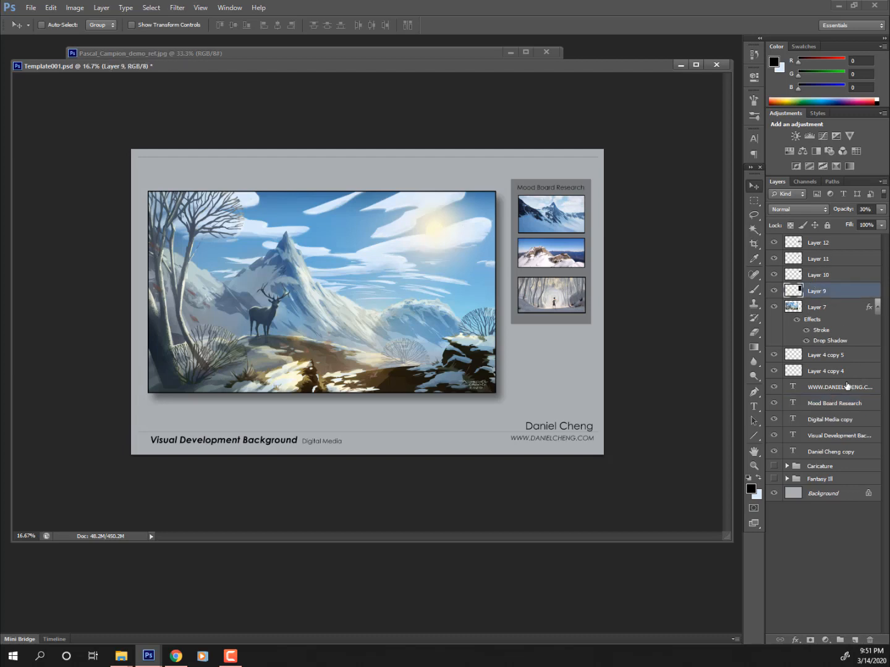
drag(835, 405, 820, 284)
click(833, 309)
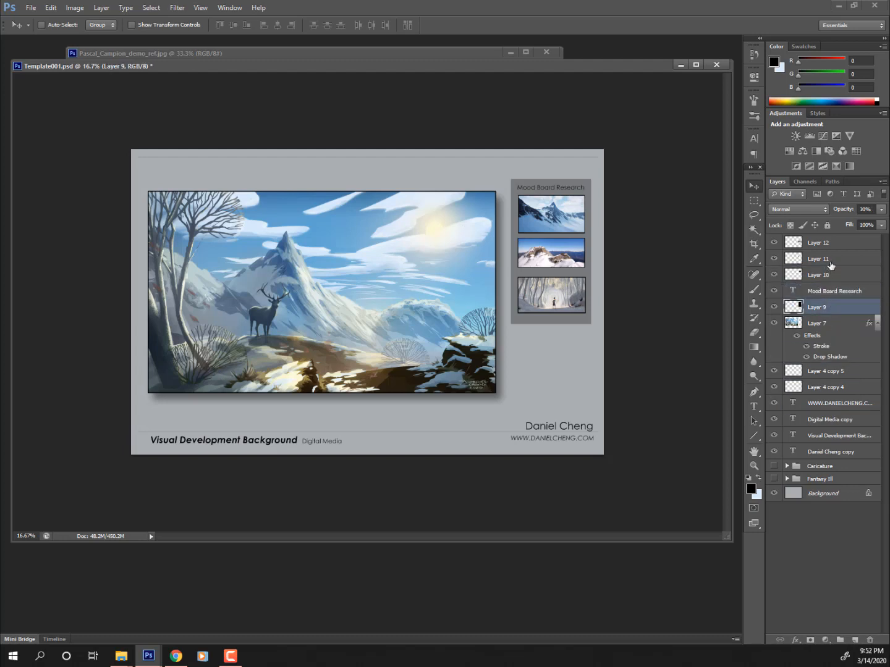
shift+click(839, 246)
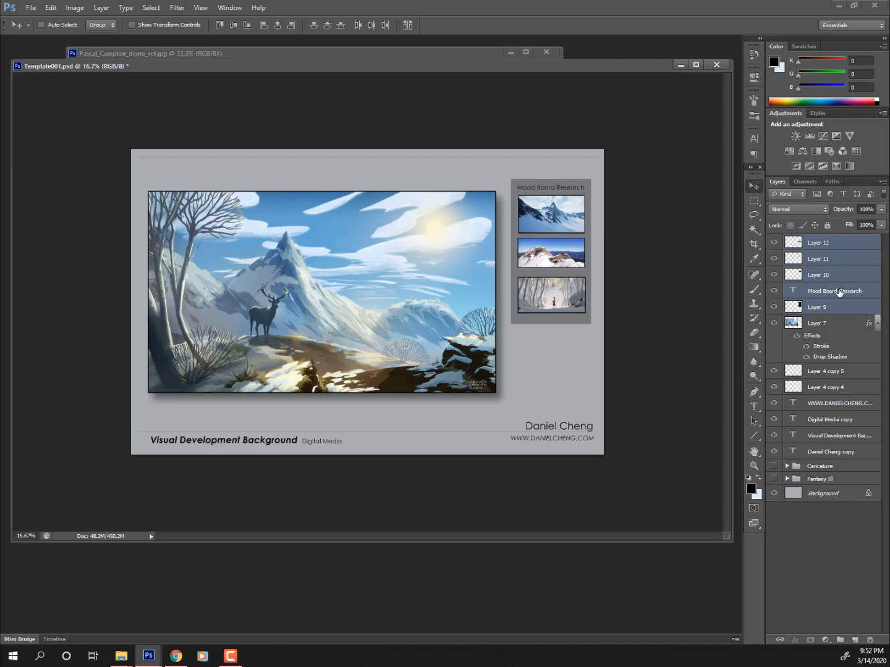
key(ctrl+g)
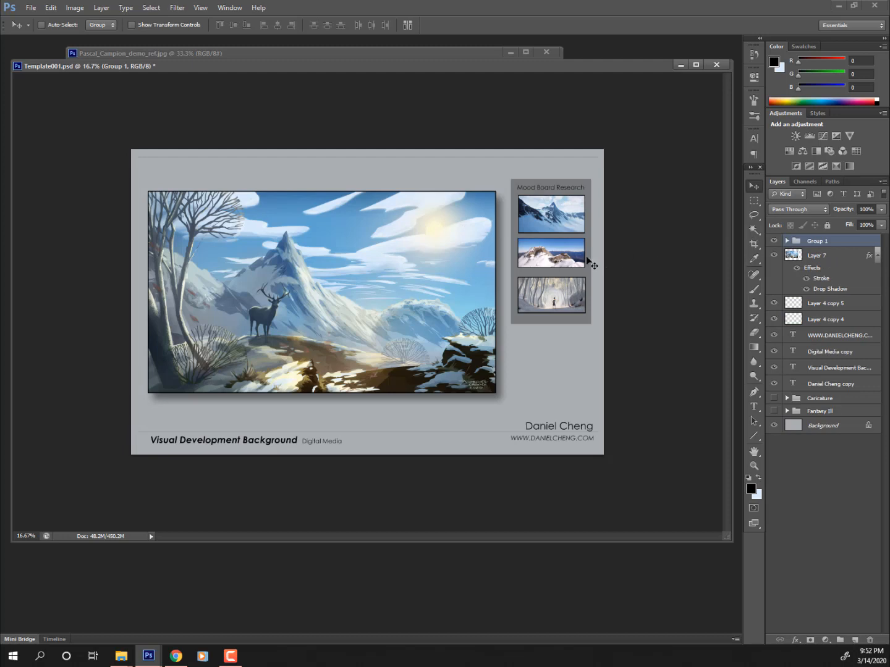
- Lower Group 1, raise the main landscape image (Layer 7) slightly, then nudge Group 1 back up
drag(578, 243, 580, 287)
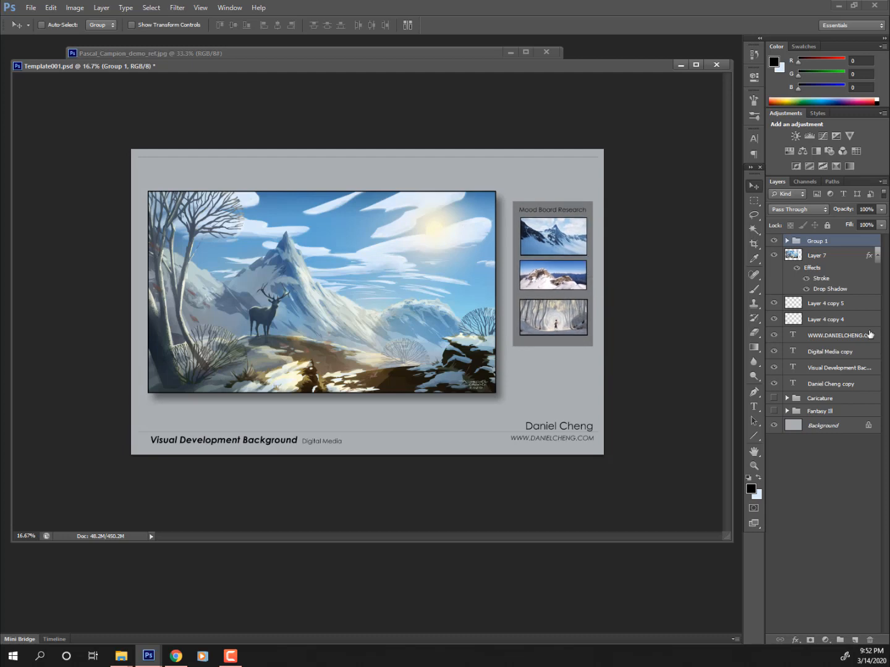
click(818, 259)
drag(399, 343, 399, 334)
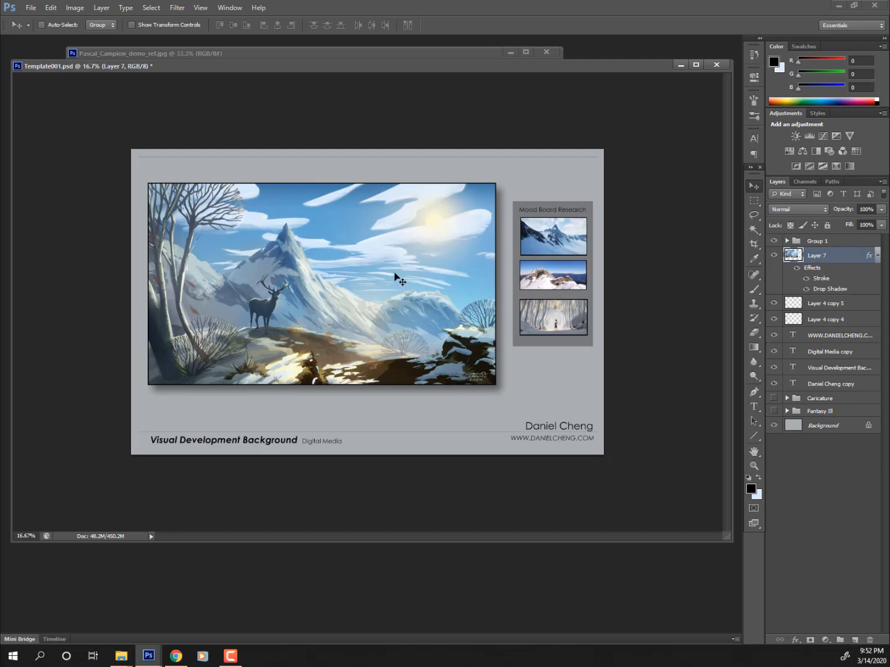
drag(398, 280, 397, 276)
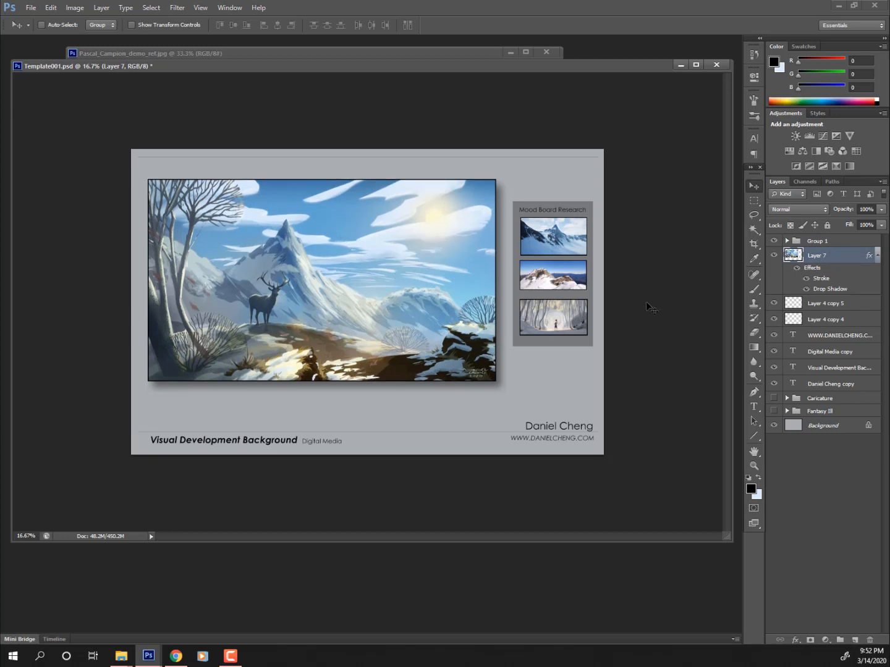
click(842, 244)
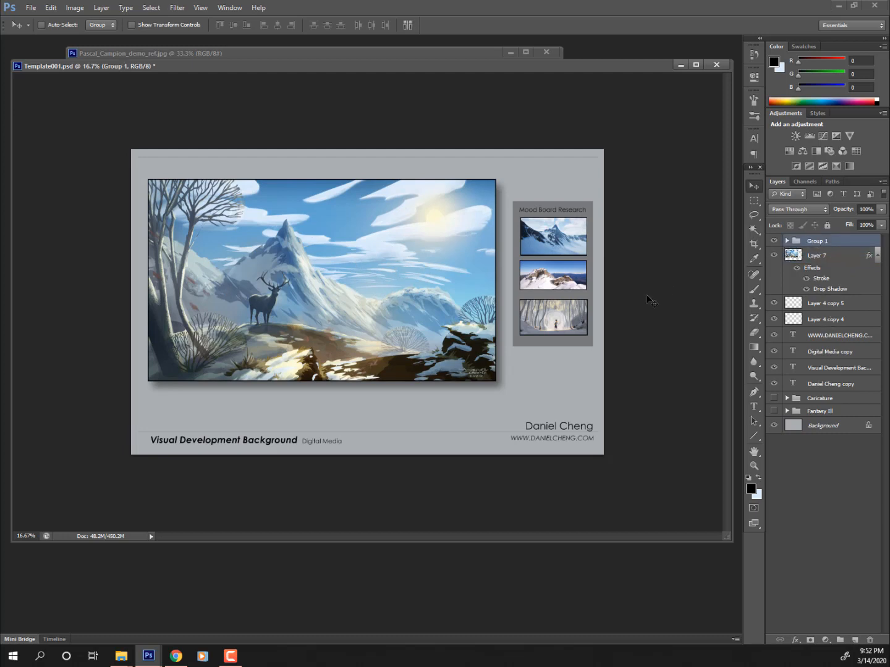
drag(610, 301, 613, 291)
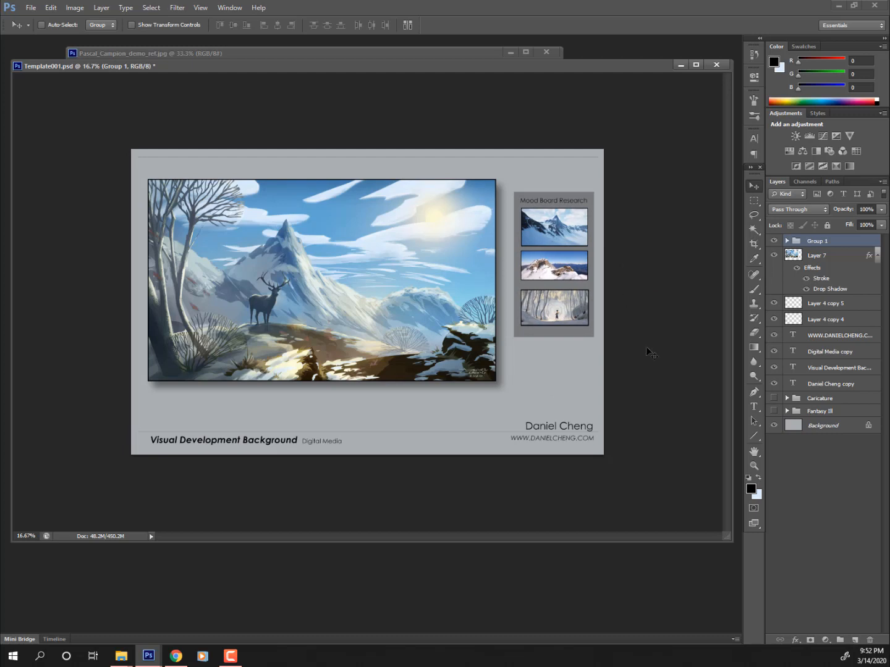
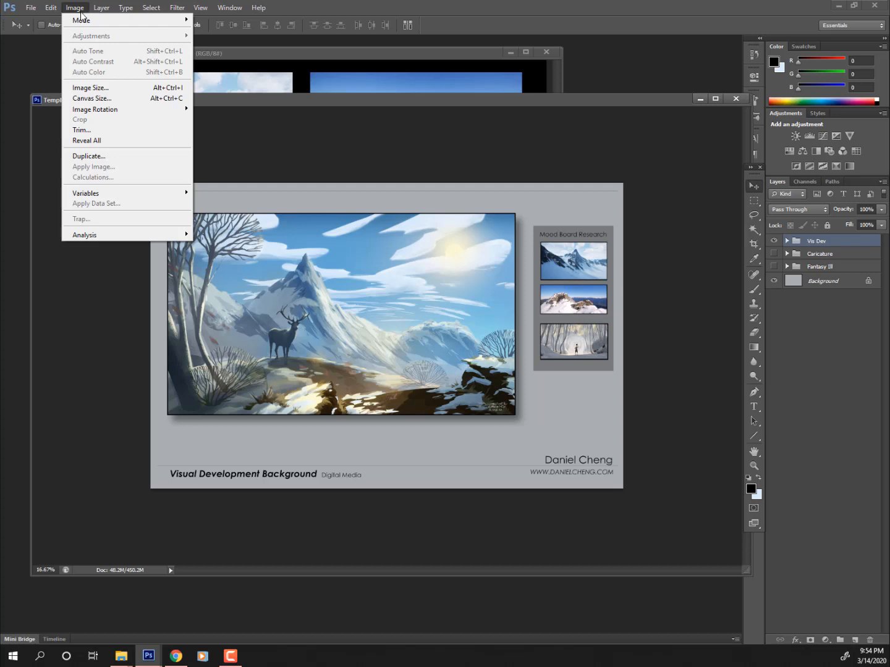
- Duplicate the template page, renaming the copy Template001small
click(119, 155)
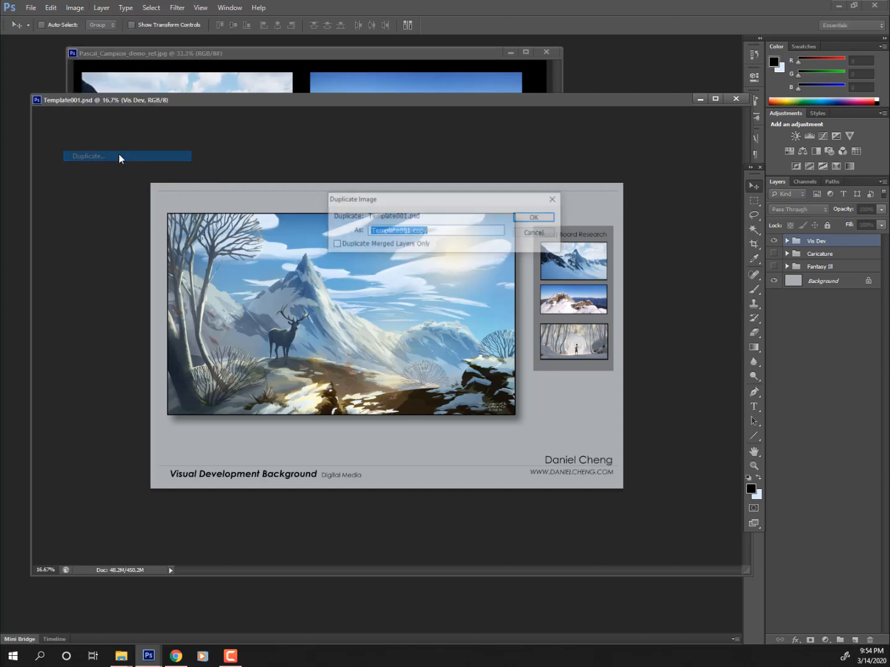
drag(434, 231, 409, 235)
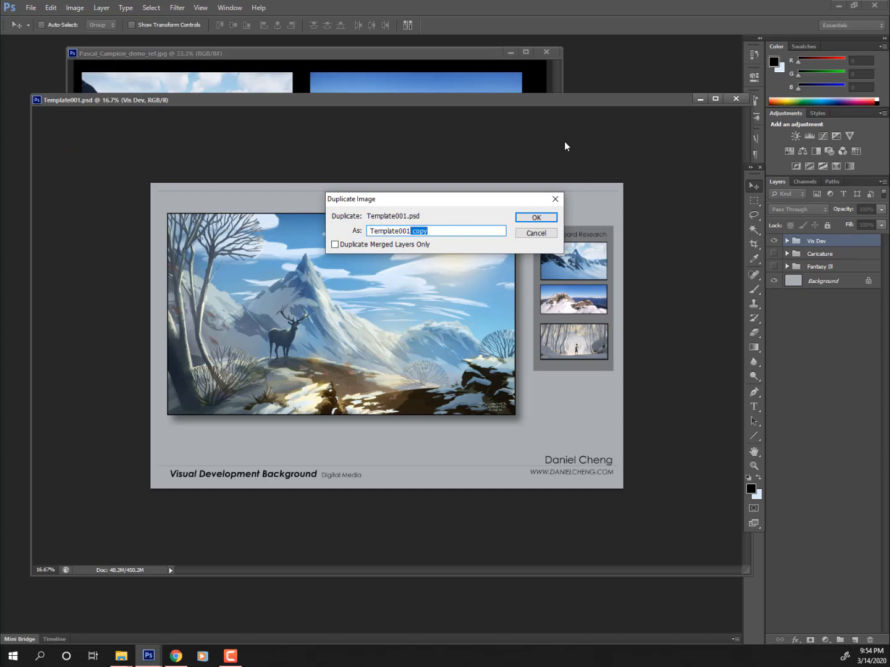
text(small)
click(537, 217)
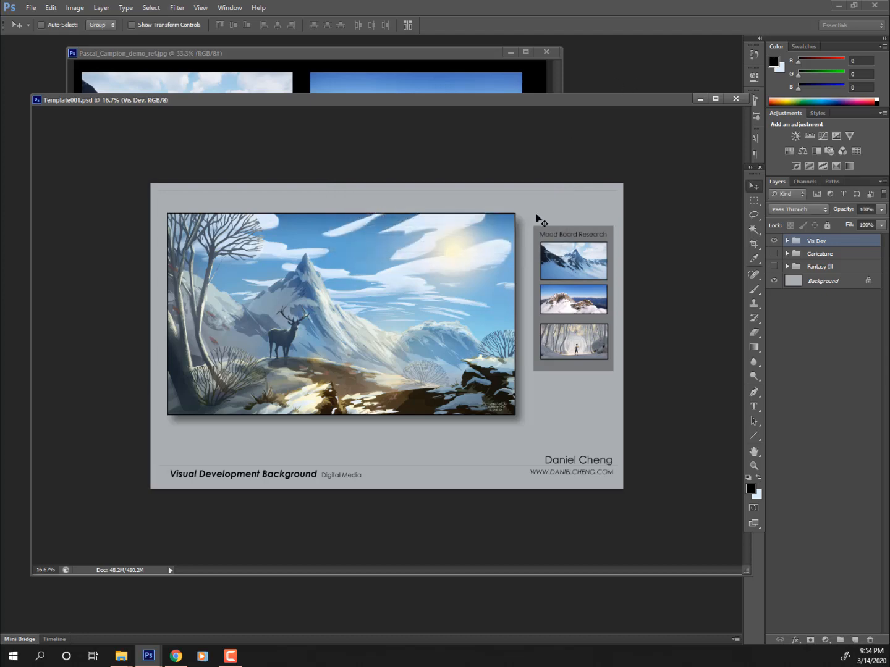
- Float Template001small in its own window and move the original template window aside
drag(268, 112, 281, 68)
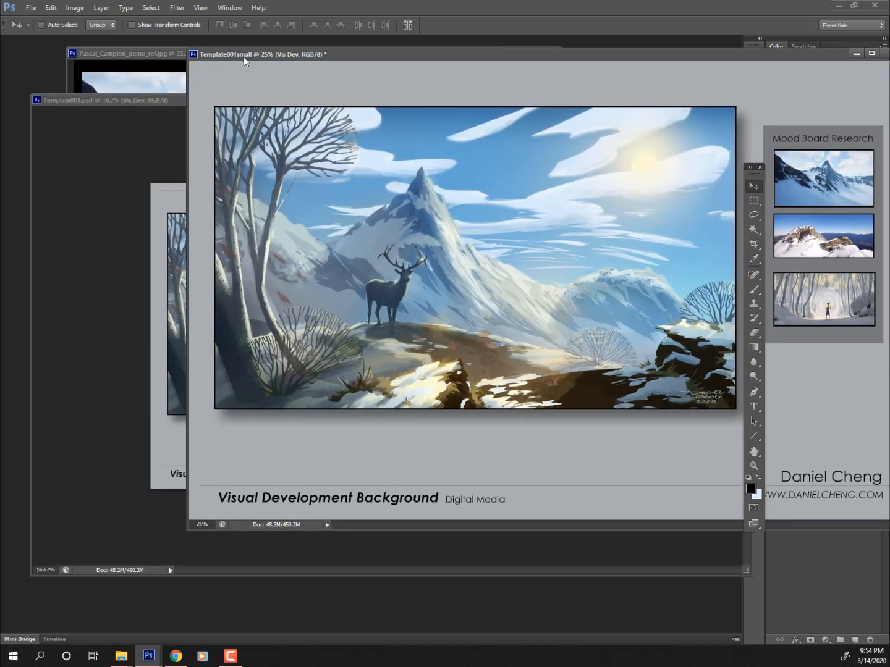
click(164, 98)
drag(158, 101, 121, 140)
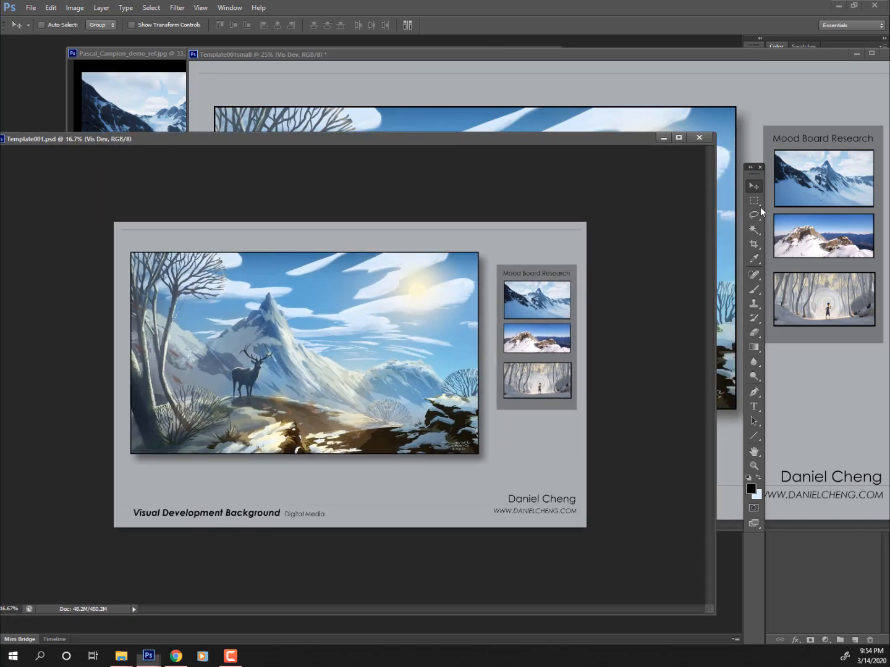
drag(637, 138, 0, 118)
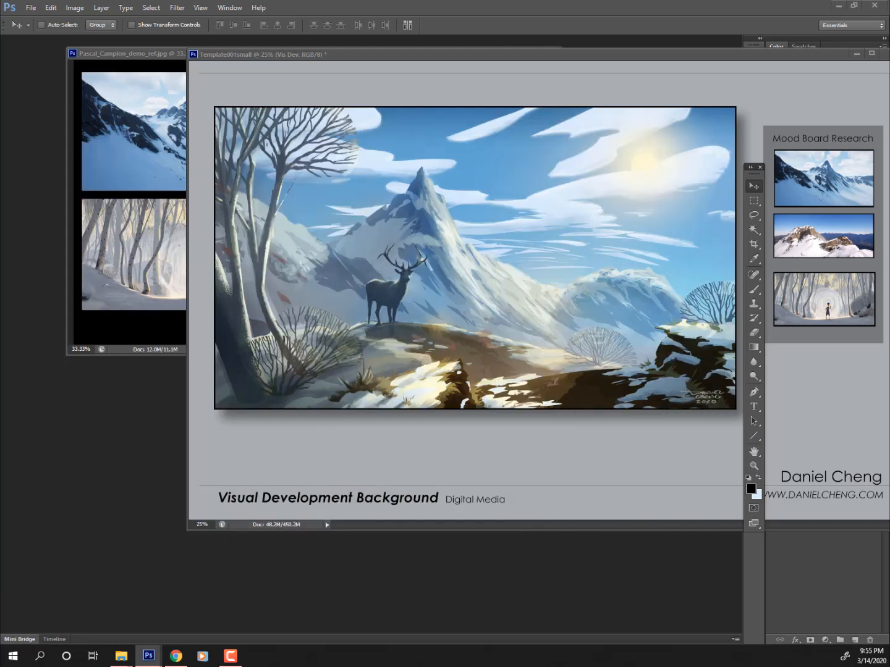
click(583, 53)
drag(584, 52, 401, 69)
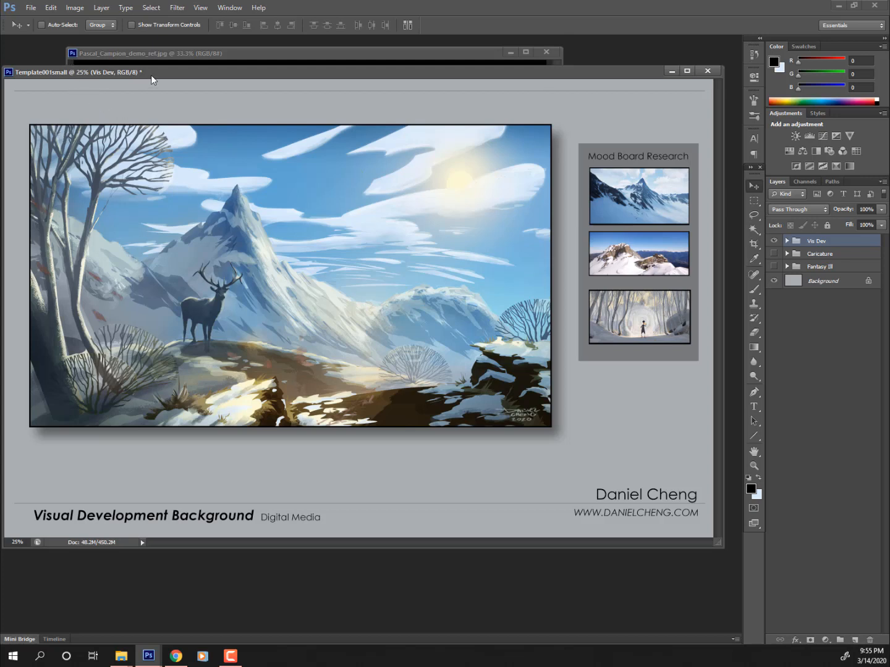
drag(152, 76, 157, 75)
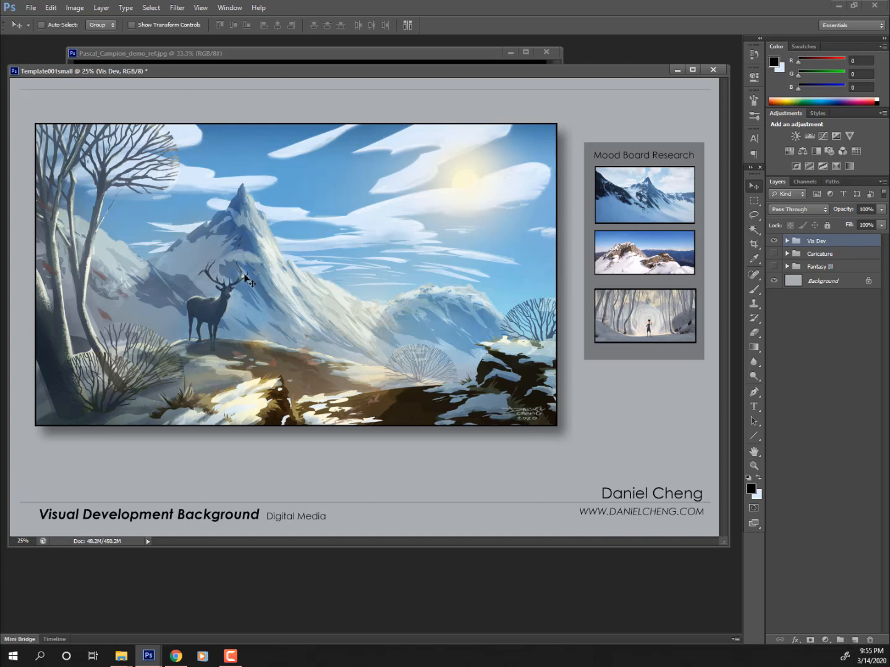
ctrl+click(244, 275)
ctrl+click(245, 276)
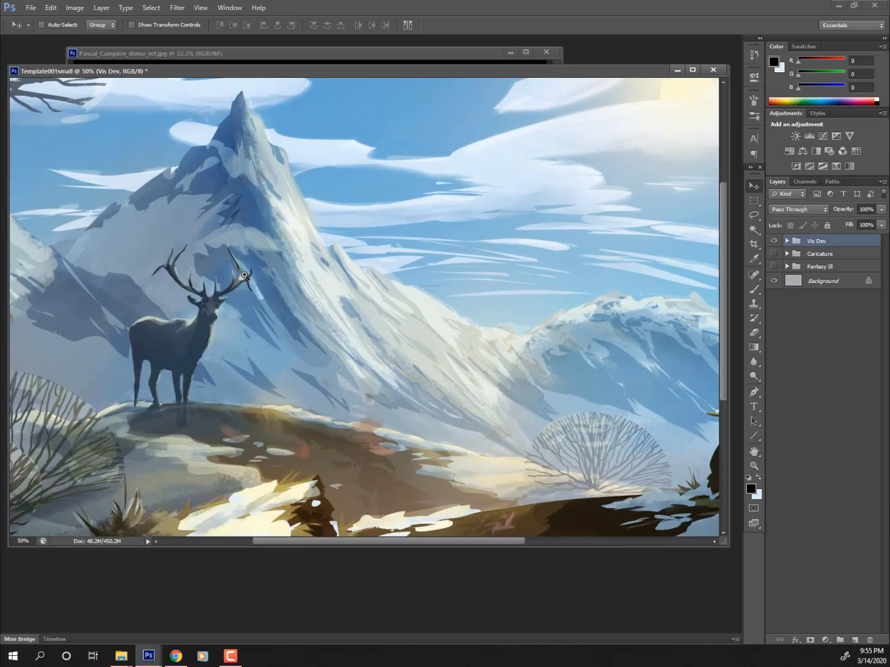
ctrl+click(245, 275)
ctrl+click(245, 276)
ctrl+click(244, 275)
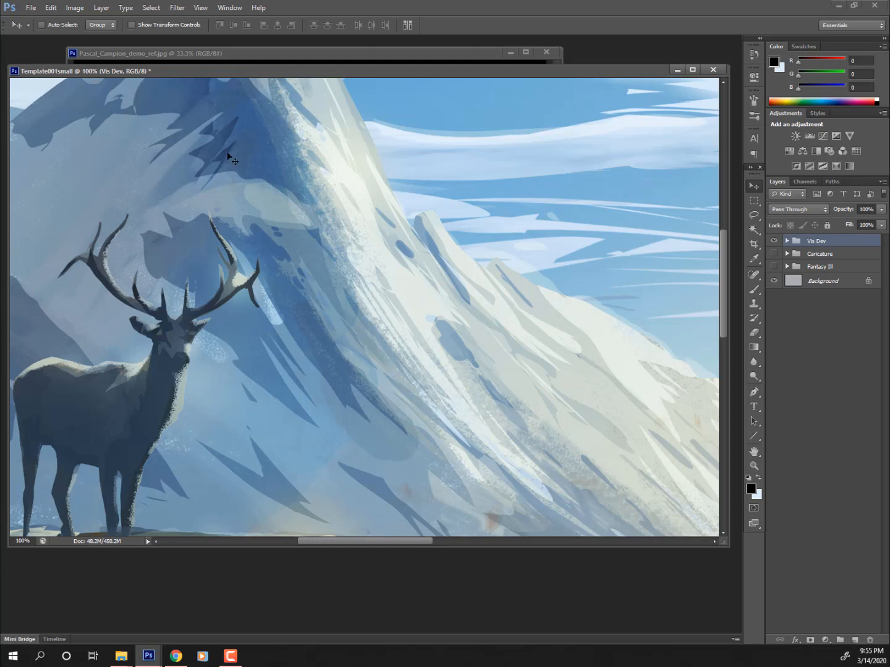
drag(271, 303, 539, 521)
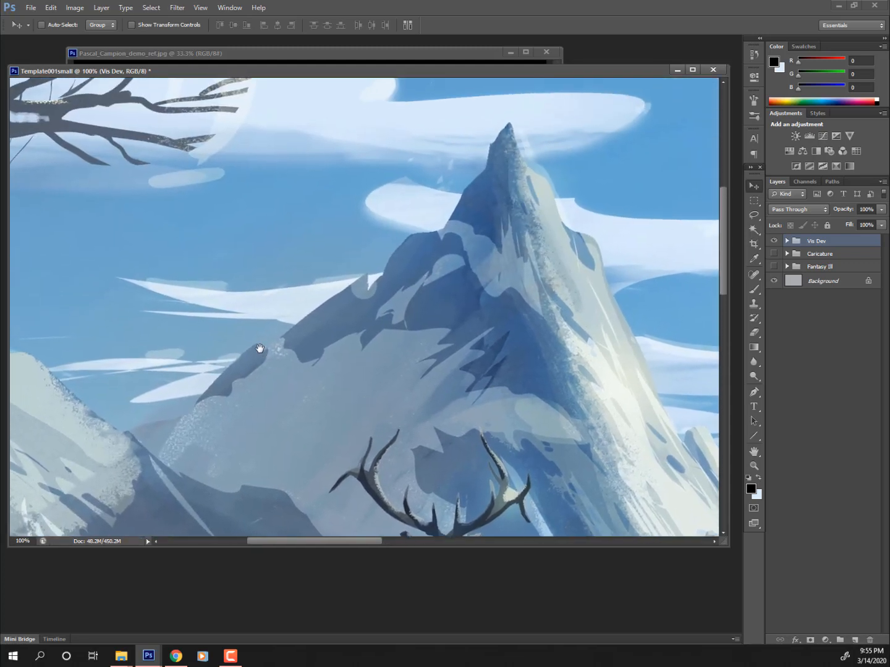
drag(272, 337, 431, 321)
drag(317, 337, 442, 326)
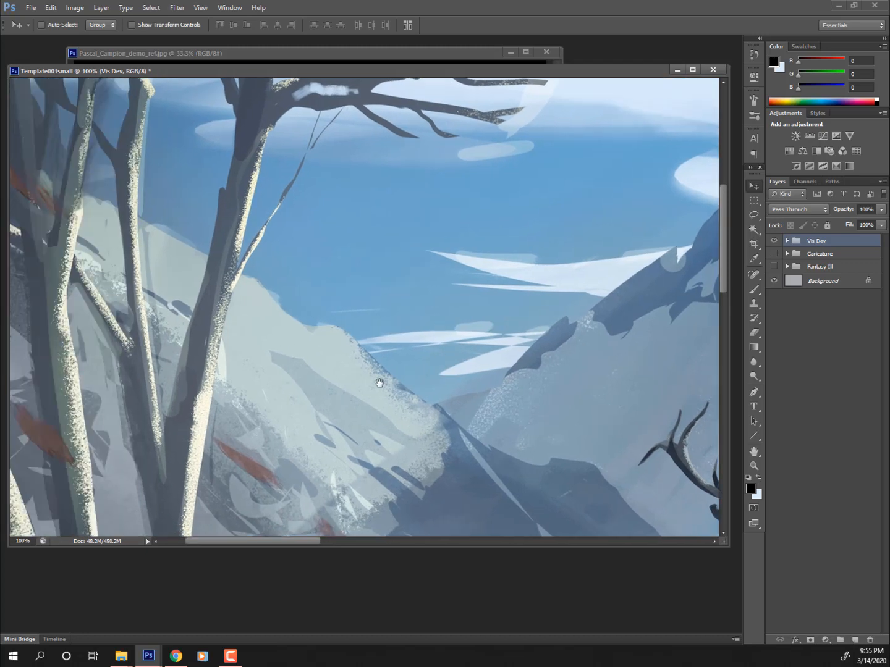
drag(274, 341, 237, 250)
drag(454, 404, 493, 348)
drag(419, 350, 269, 319)
drag(378, 324, 123, 382)
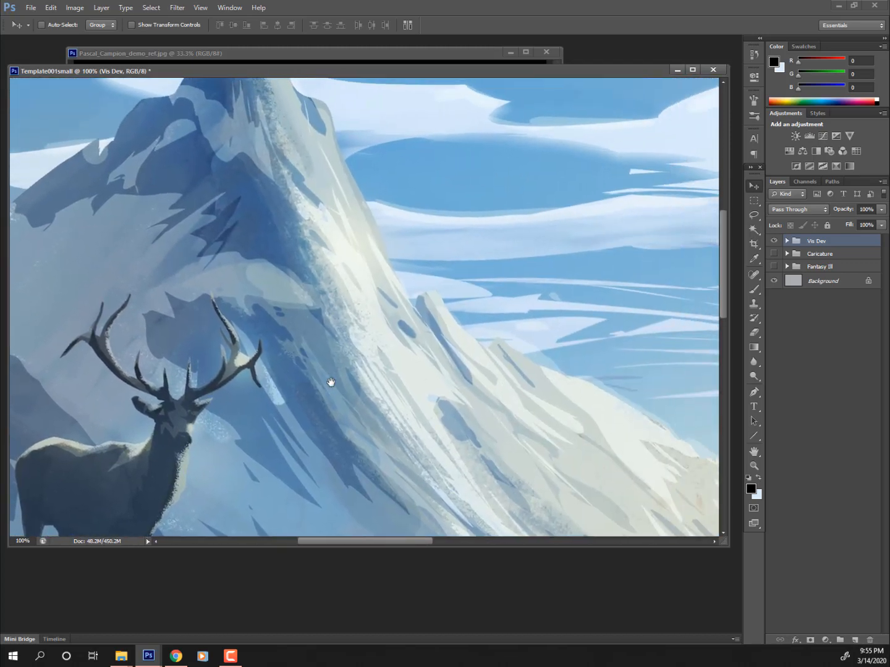
alt+click(332, 383)
alt+click(331, 382)
alt+click(328, 380)
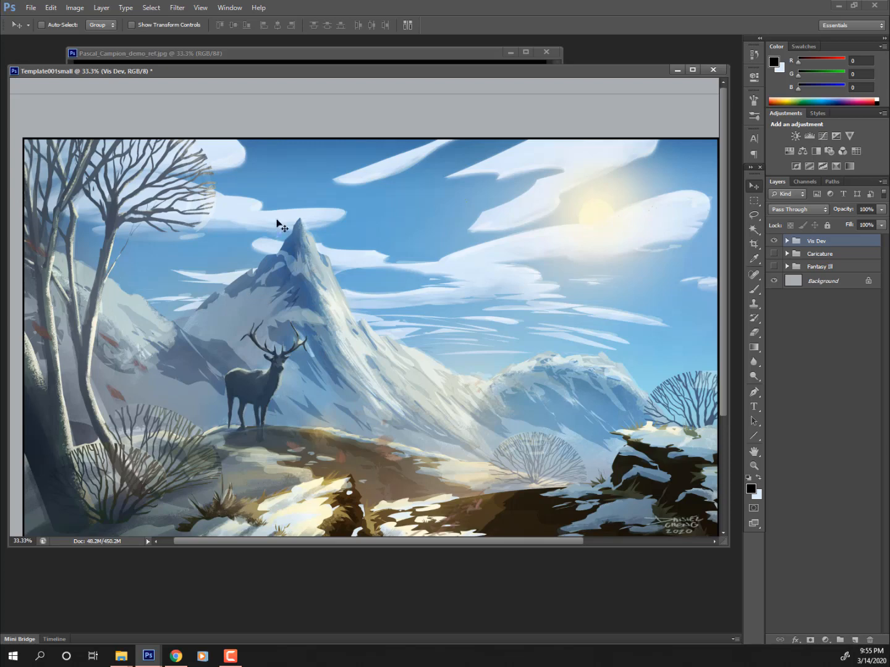
key(ctrl+0)
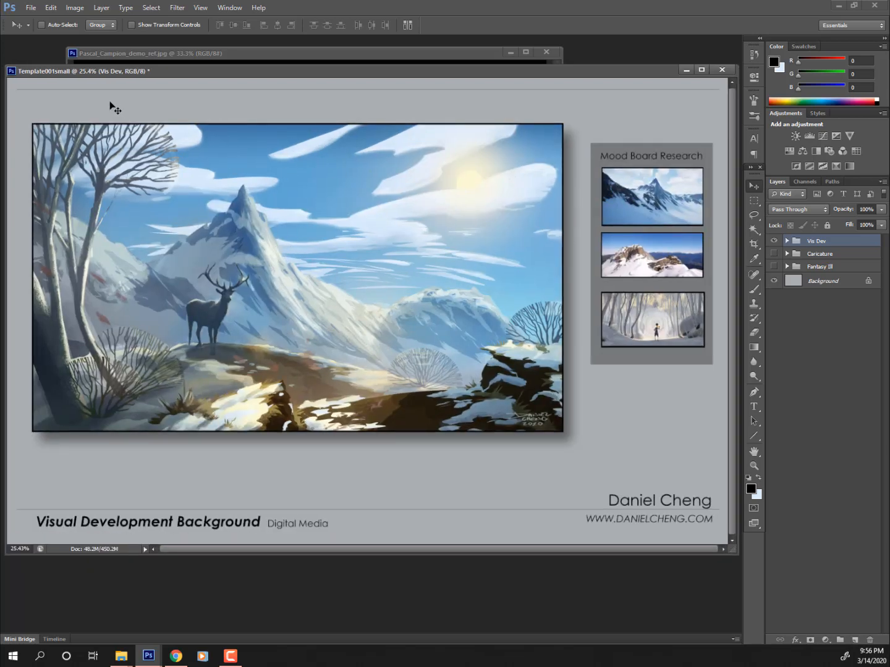
- Set the image resolution to 72 ppi, making the page 1224 by 792 pixels
click(74, 8)
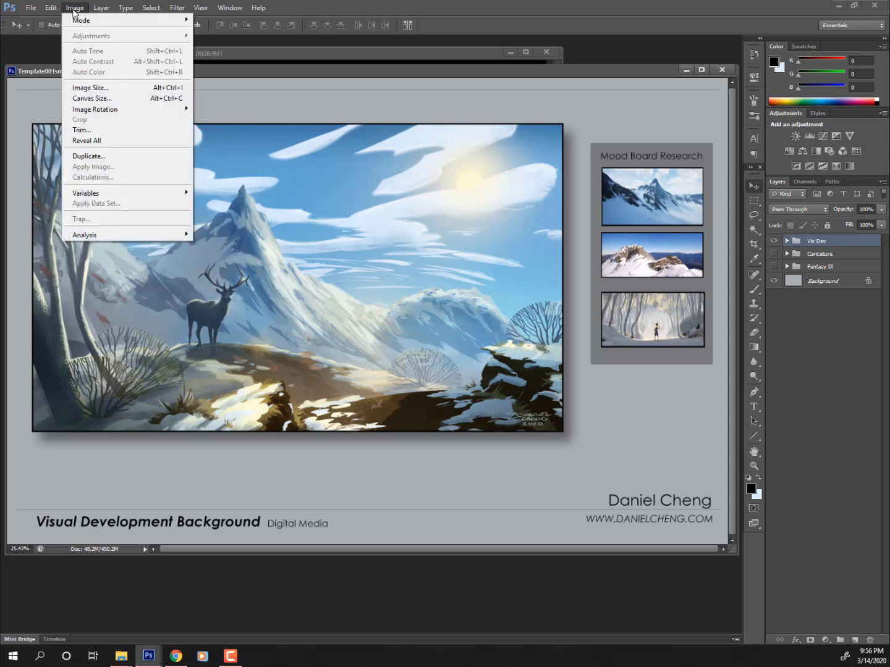
click(103, 90)
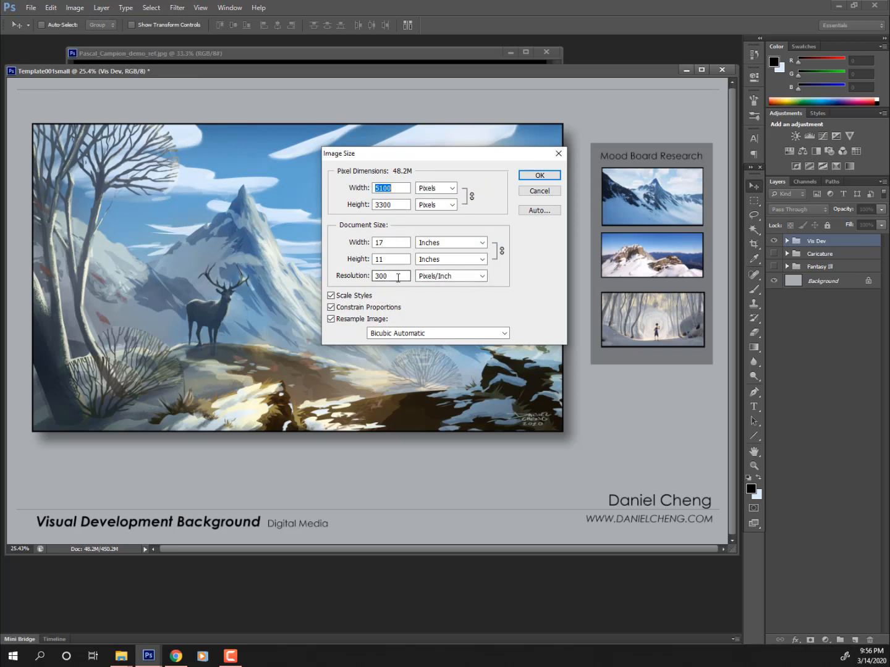
drag(398, 278, 337, 286)
text(72)
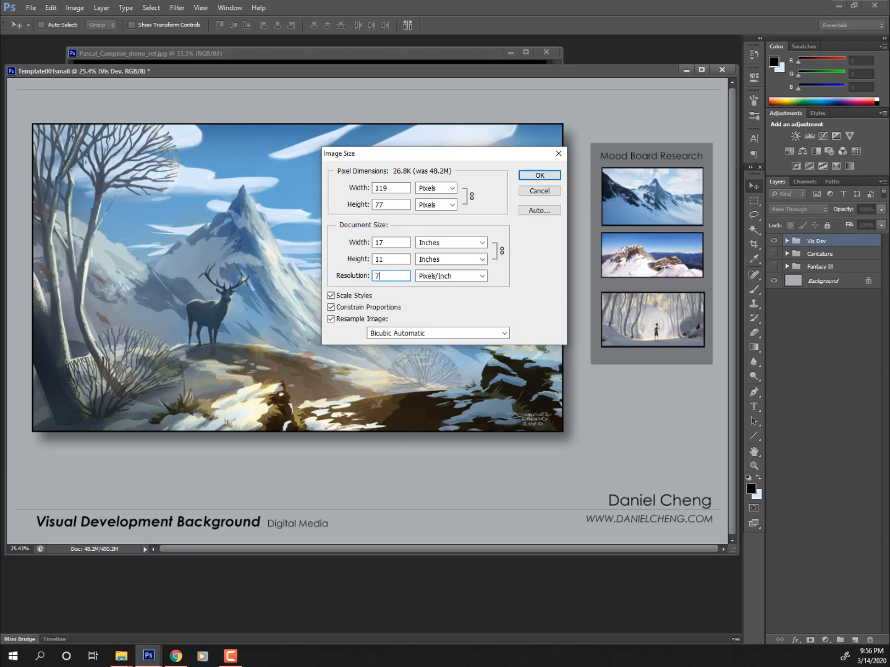
click(544, 176)
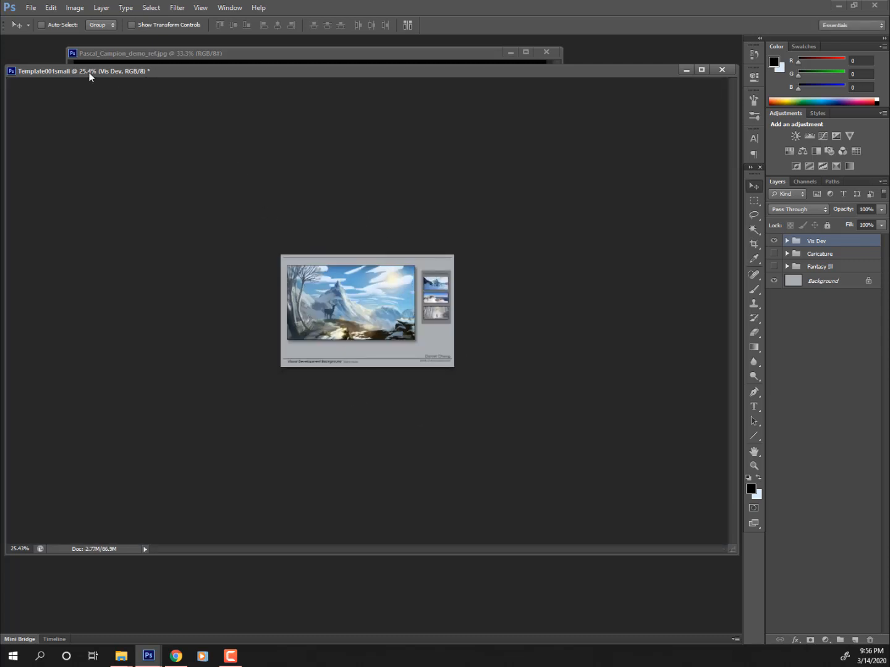
- Zoom the resized page in to 100% view
ctrl+click(392, 312)
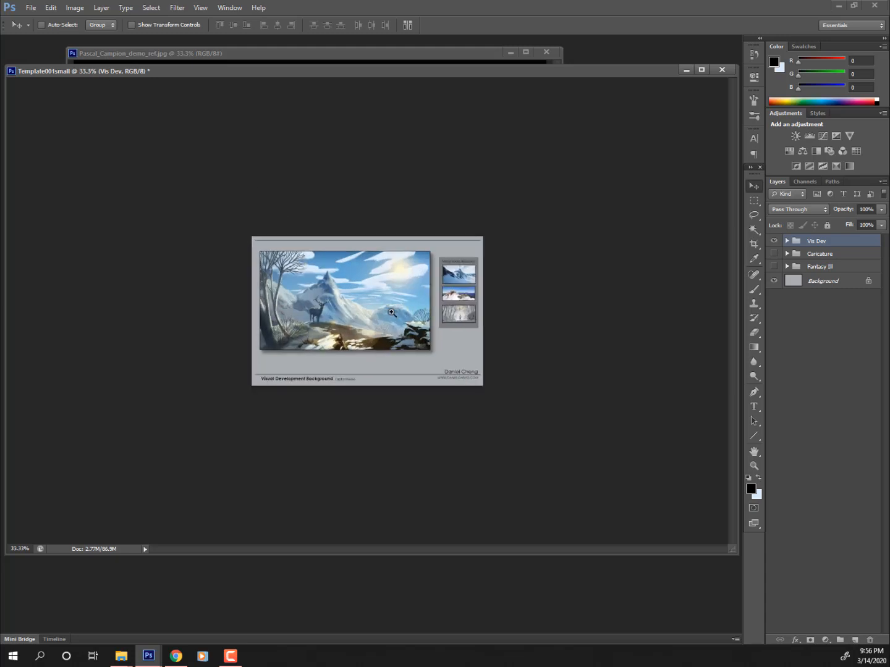
ctrl+click(393, 312)
ctrl+click(393, 313)
ctrl+click(392, 313)
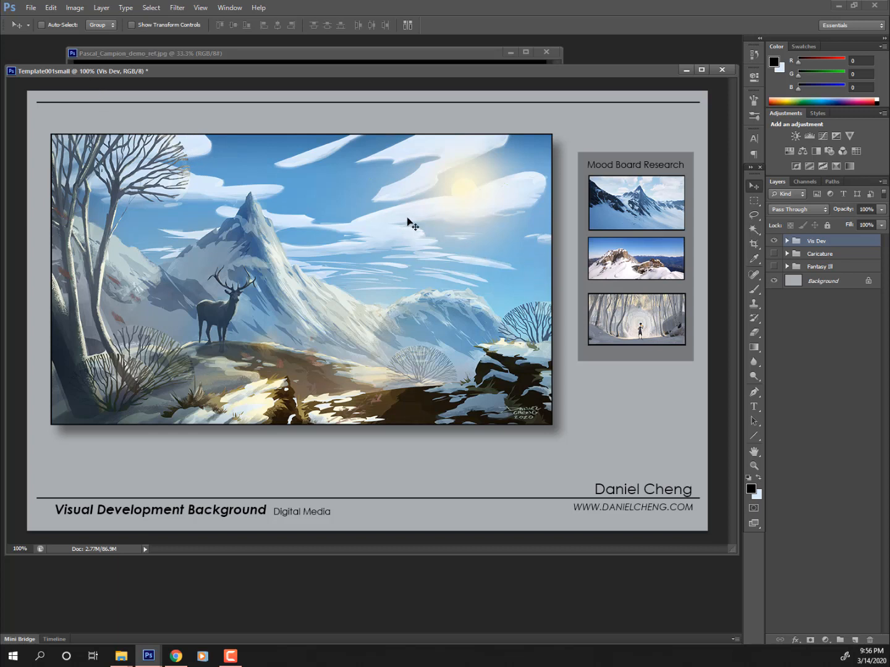
- Save a quality-12 JPEG named Template001_vis_dev_small, then show the Caricature group instead of Vis Dev
click(31, 8)
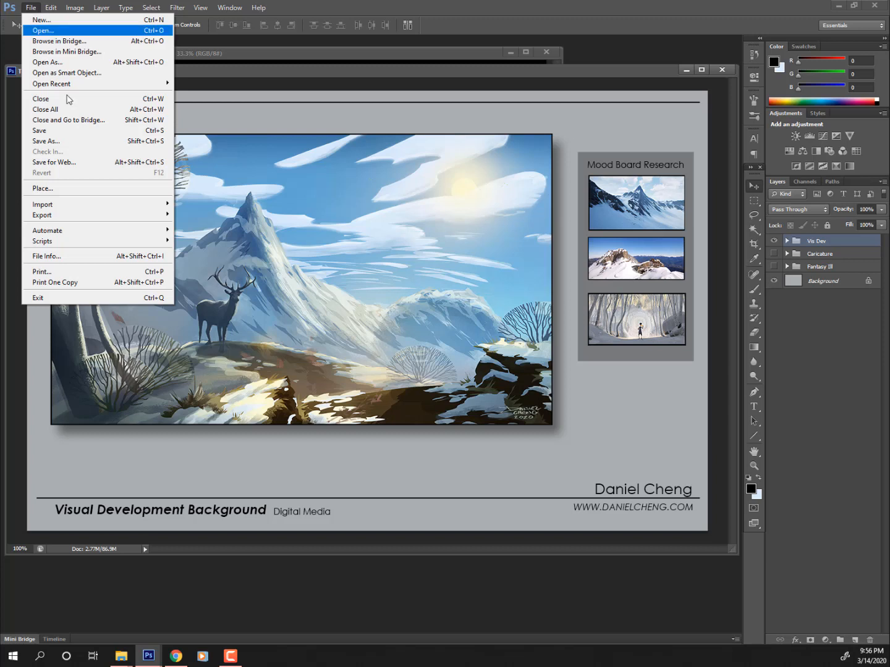
click(83, 142)
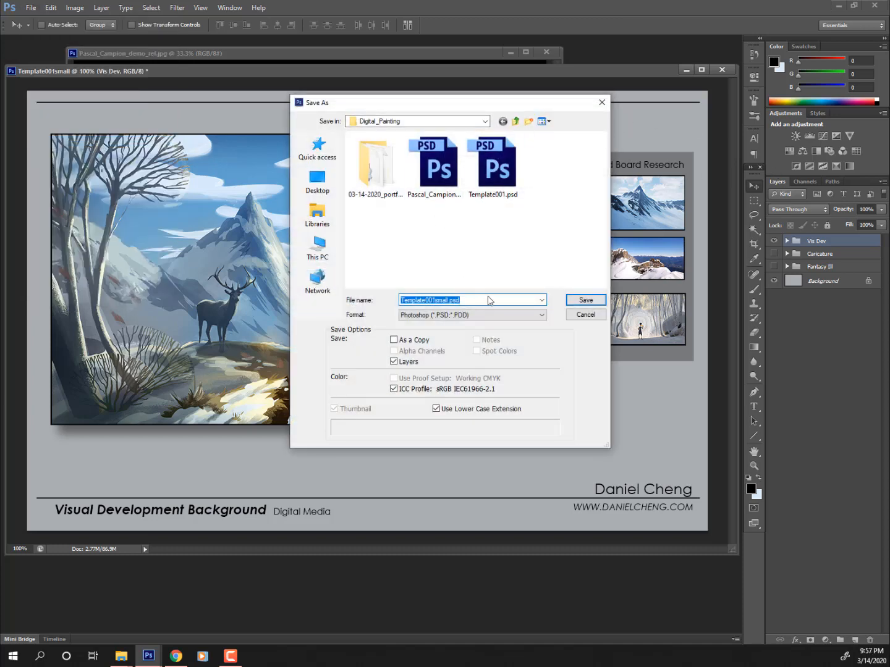
click(438, 315)
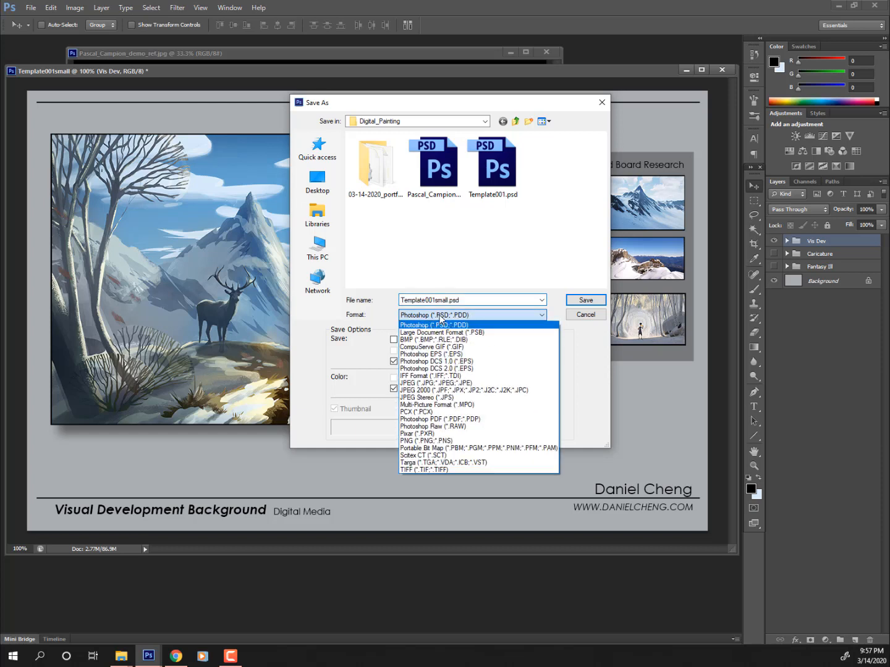
click(435, 383)
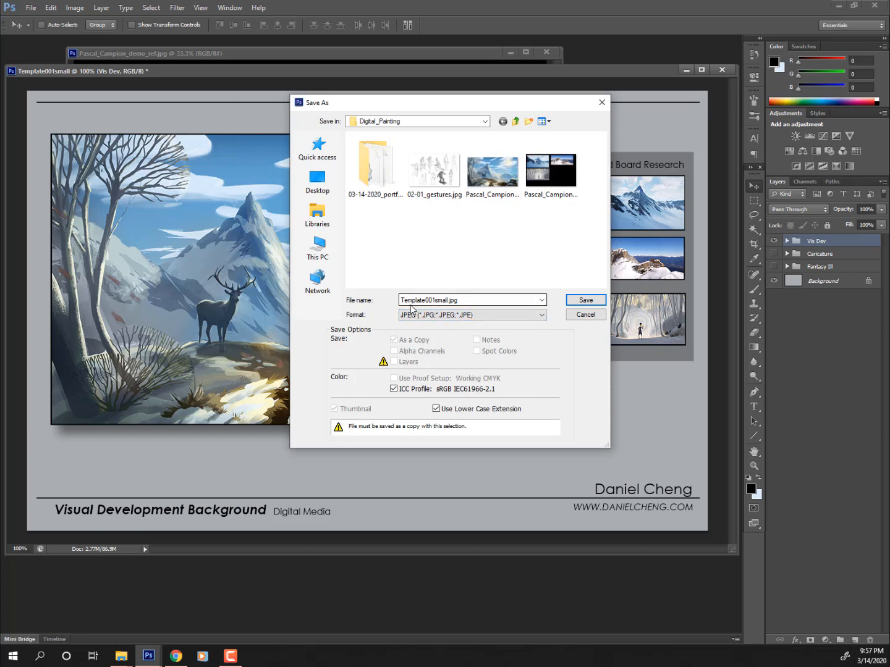
double_click(455, 299)
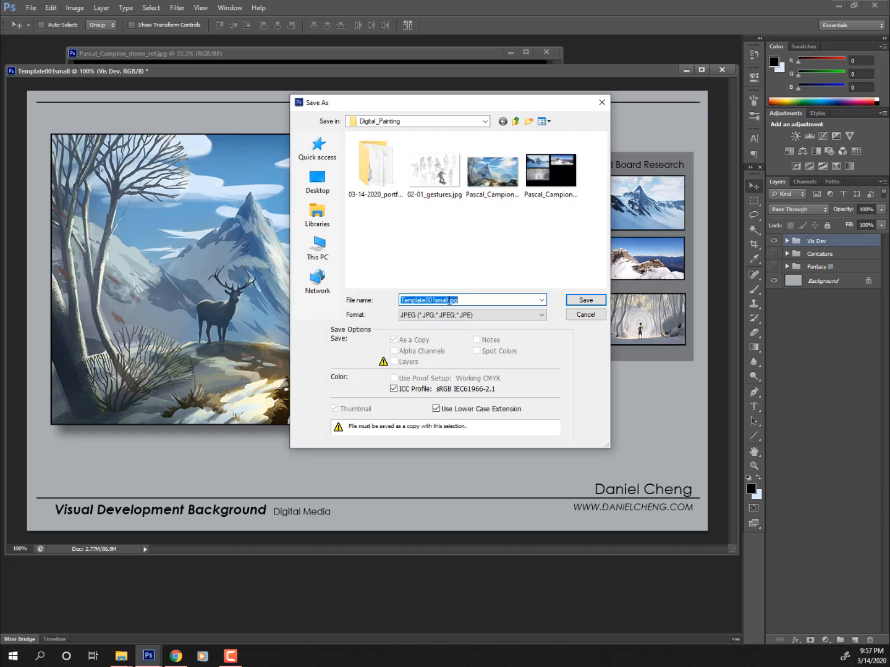
click(450, 300)
text(_vis_dev)
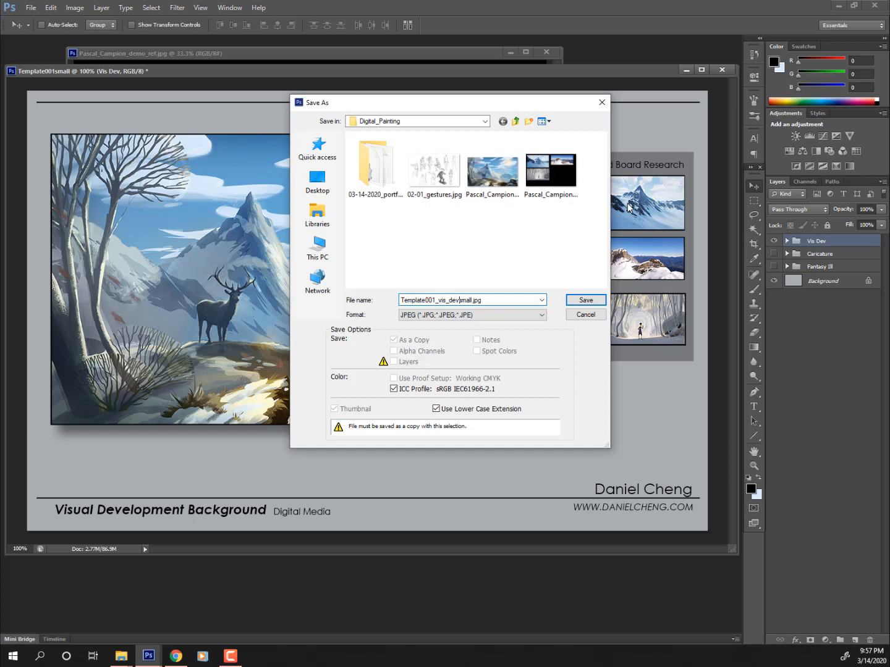
text(_)
click(586, 302)
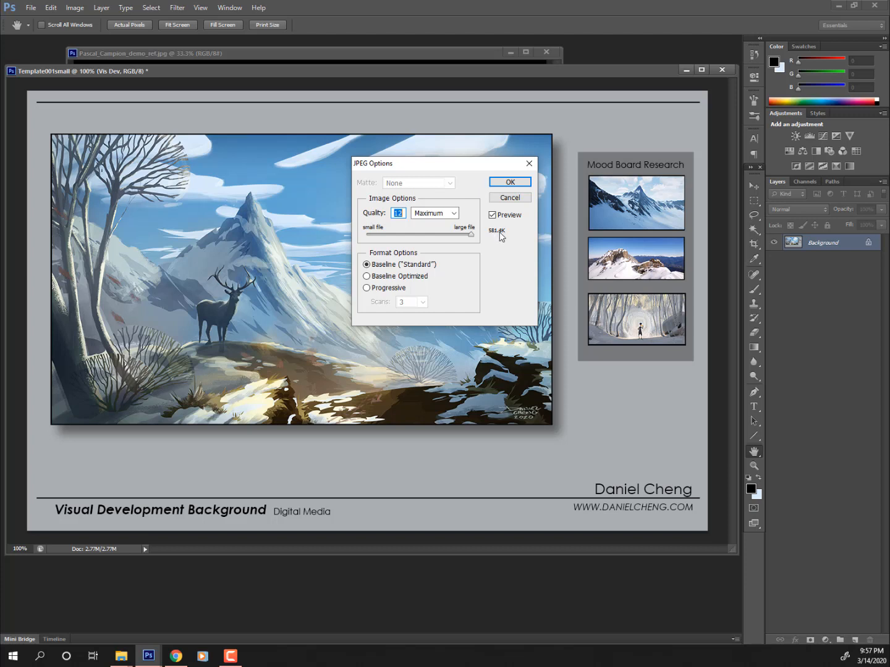
click(520, 186)
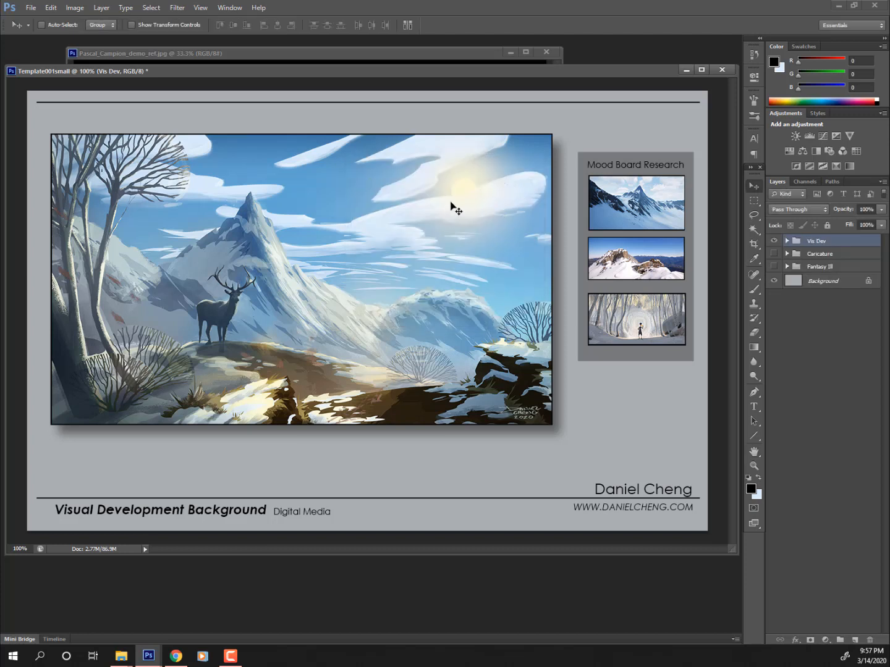
click(774, 241)
click(773, 253)
- Prepare a JPEG copy of the Caricature page, naming it with the artist's name and caricature subject
click(820, 254)
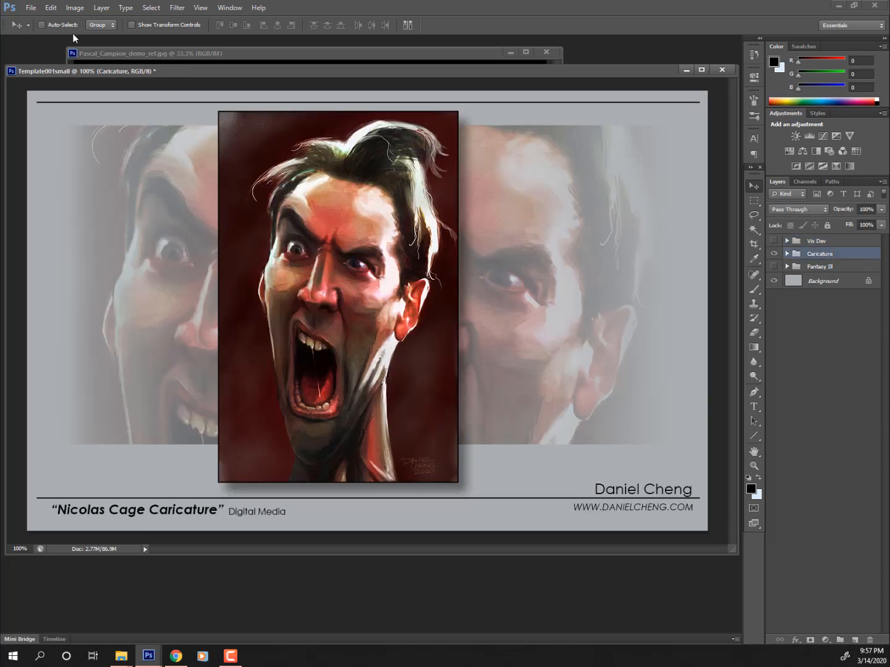
click(35, 8)
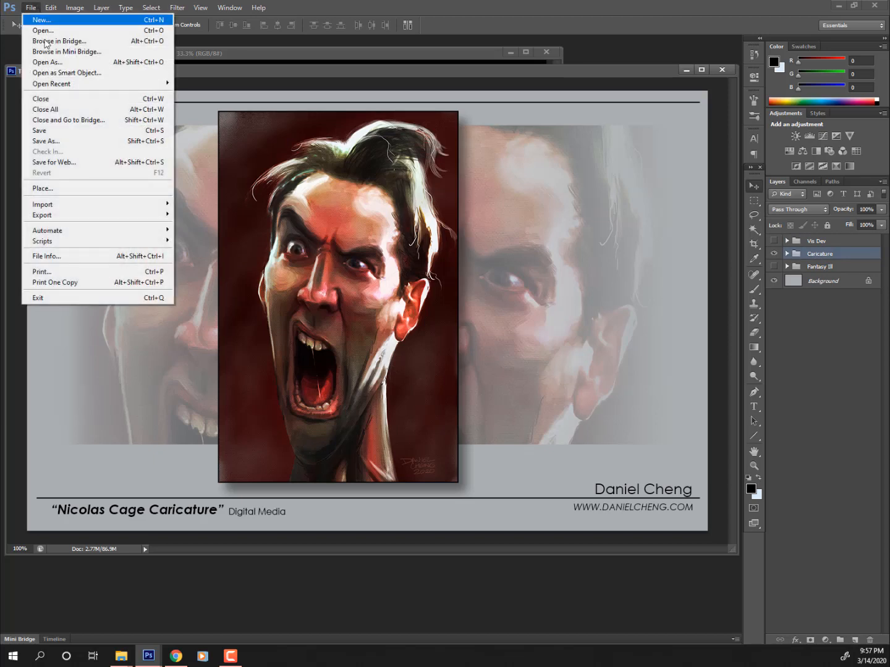
click(55, 141)
click(494, 314)
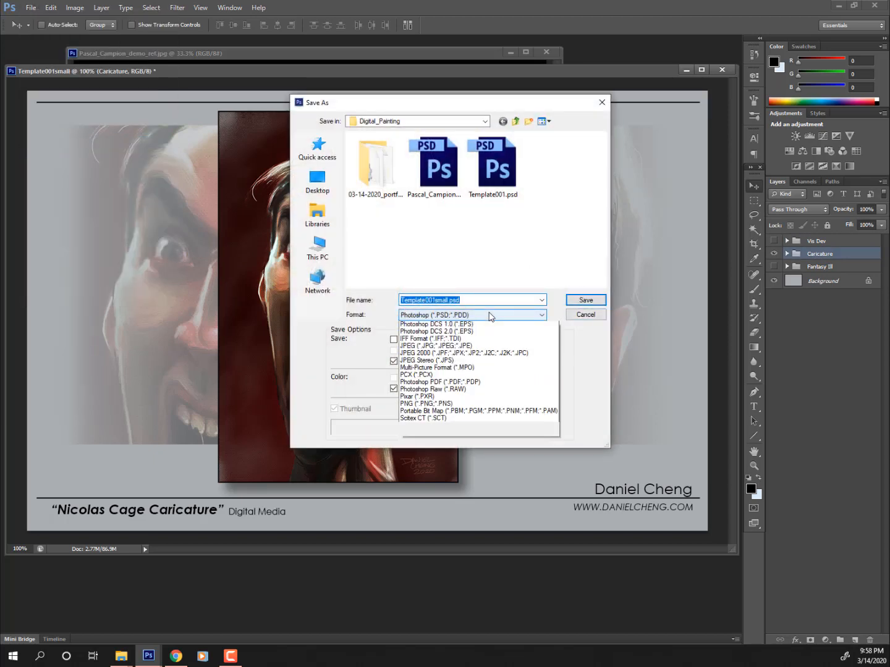
click(453, 384)
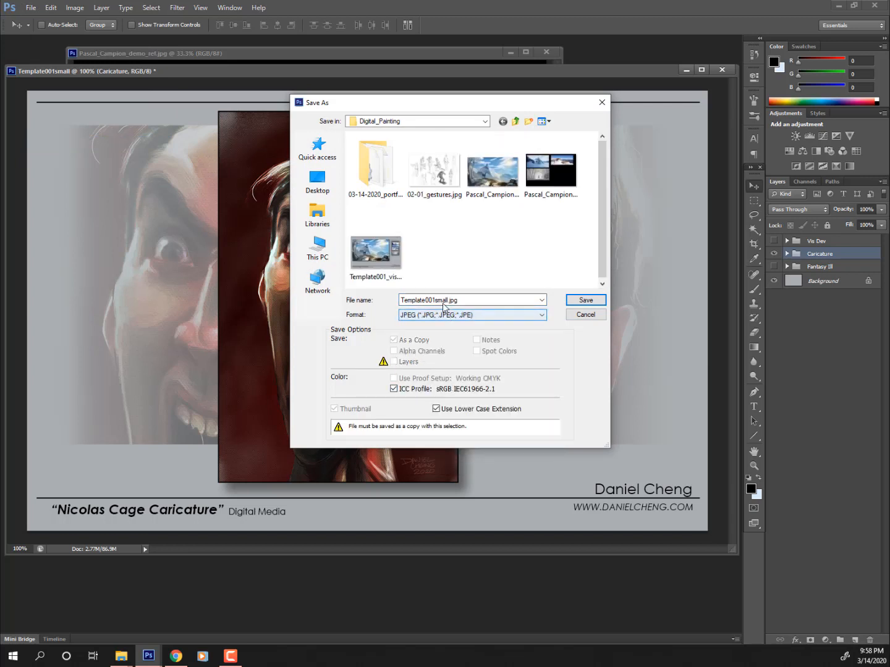
double_click(435, 301)
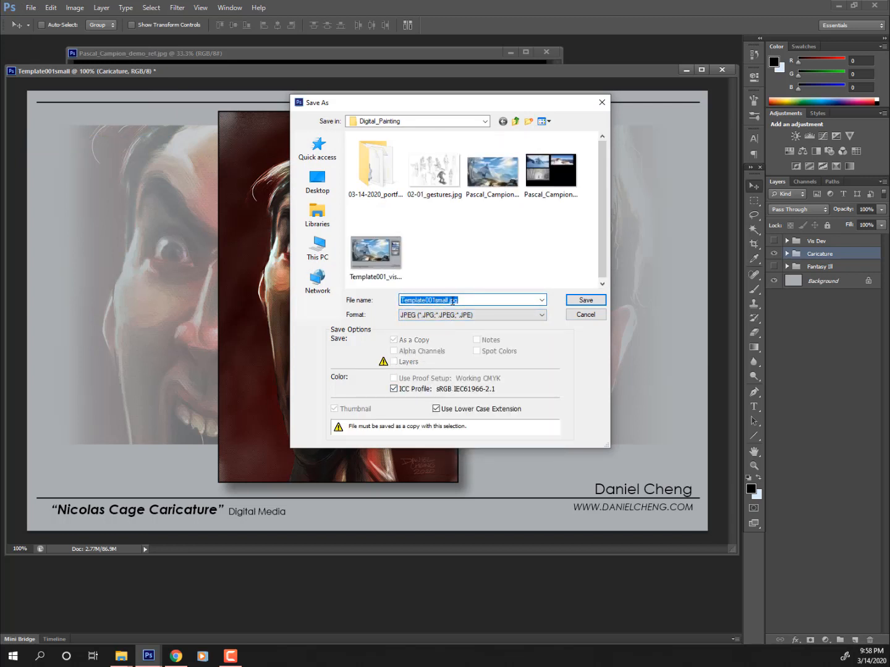
click(436, 302)
text(_Nic_Cage)
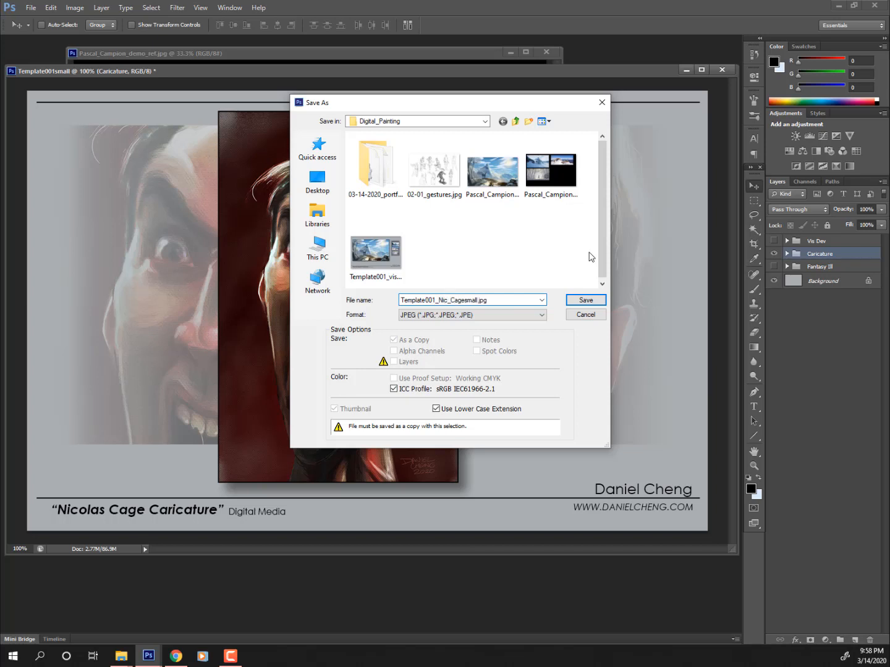
text(_)
drag(426, 299, 230, 310)
- Save the JPEG at quality 12, then show the Fantasy III group instead of Caricature
click(586, 300)
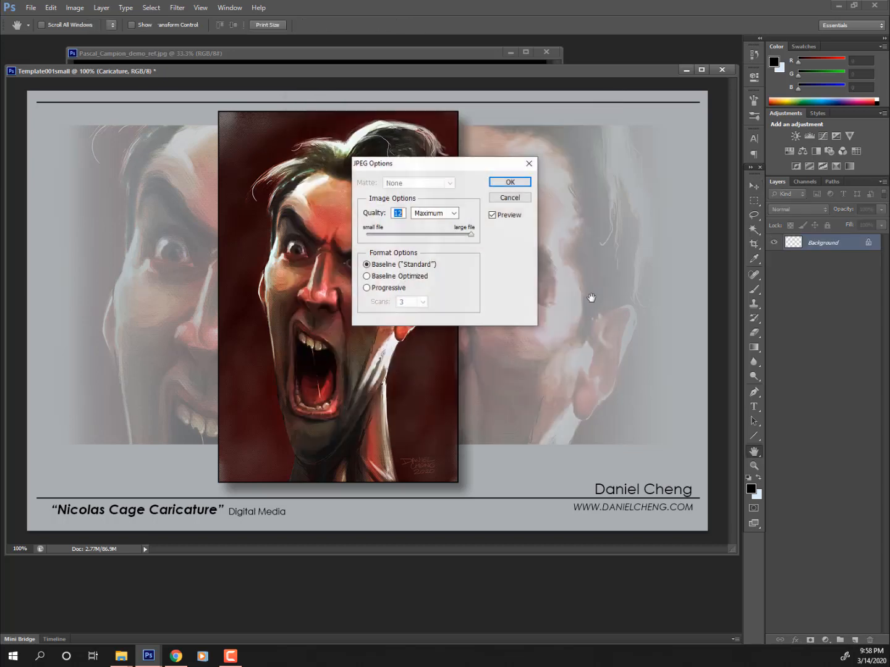
click(516, 182)
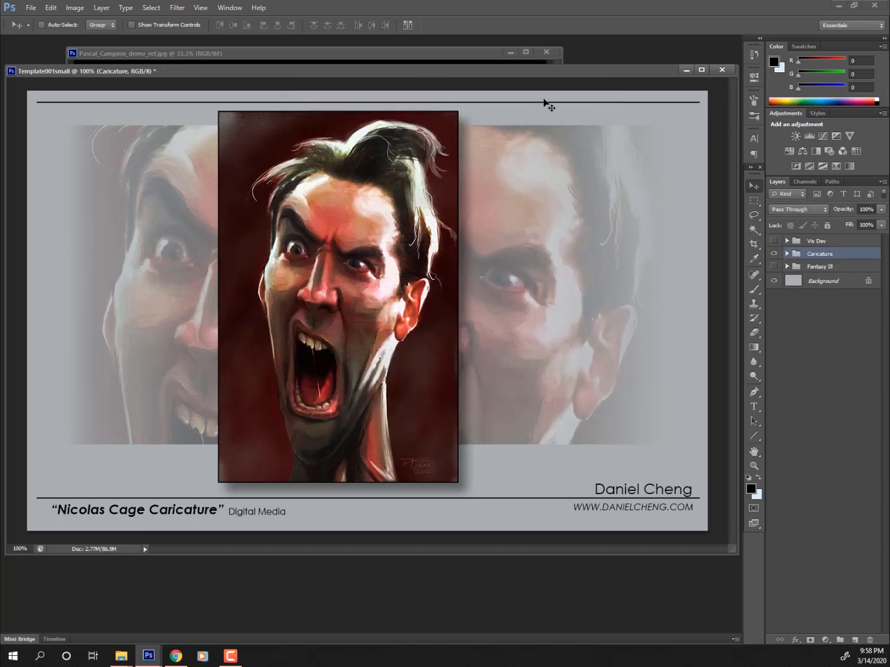
click(773, 253)
click(773, 266)
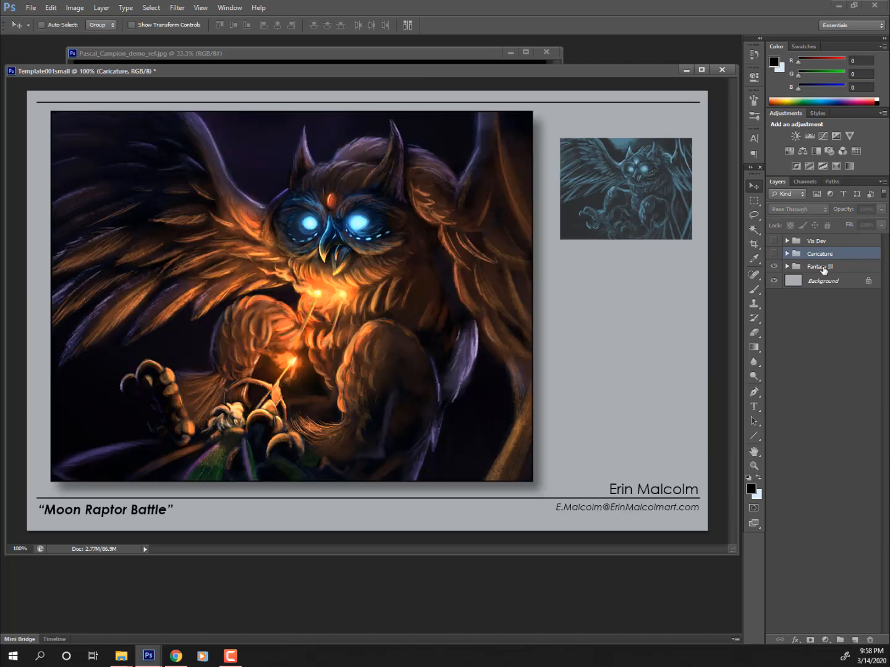
- Save the owl page as a quality-12 JPEG, replacing 'Template' with the artist's name plus _Moon_Raptor_
click(822, 267)
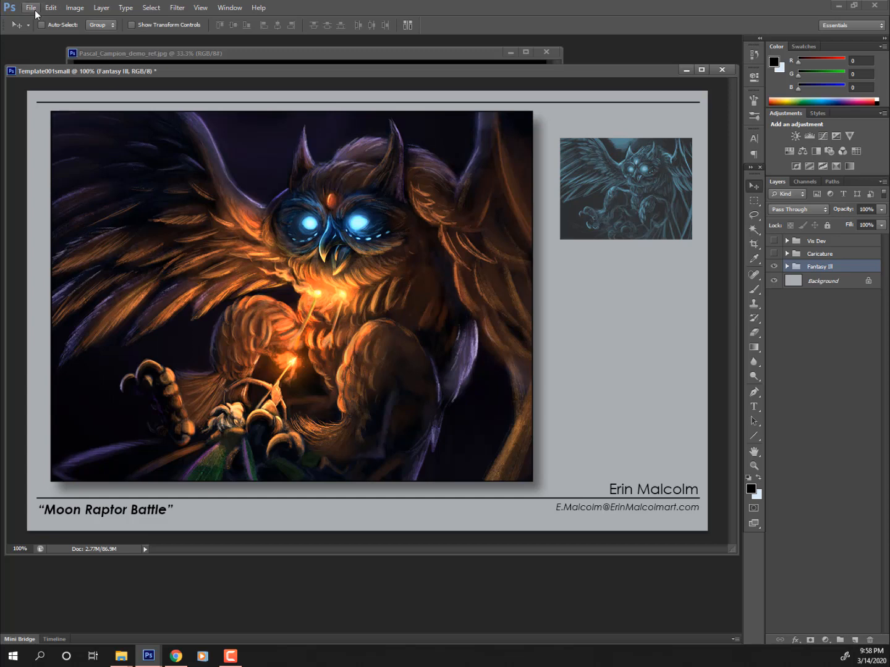
click(32, 12)
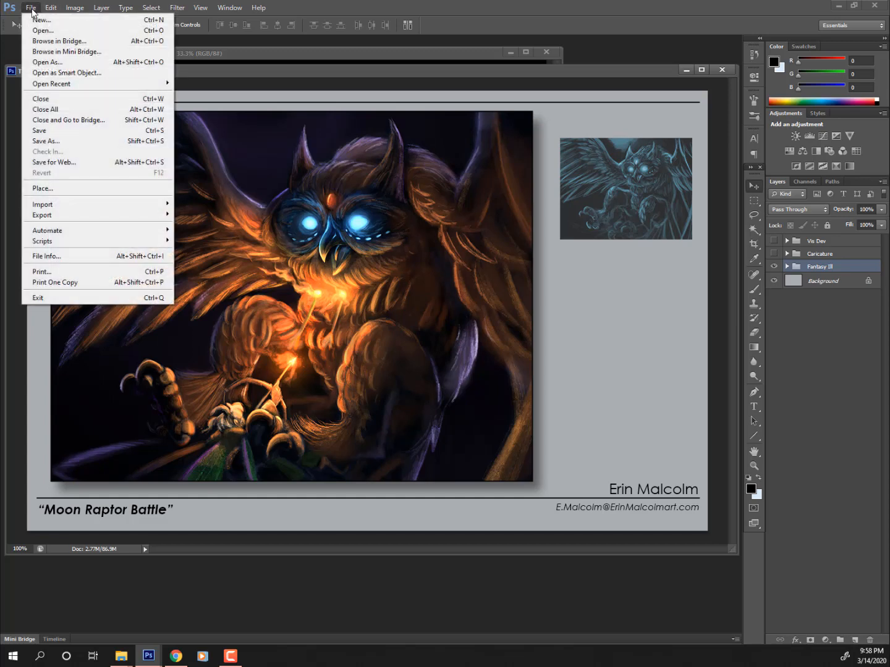
click(139, 148)
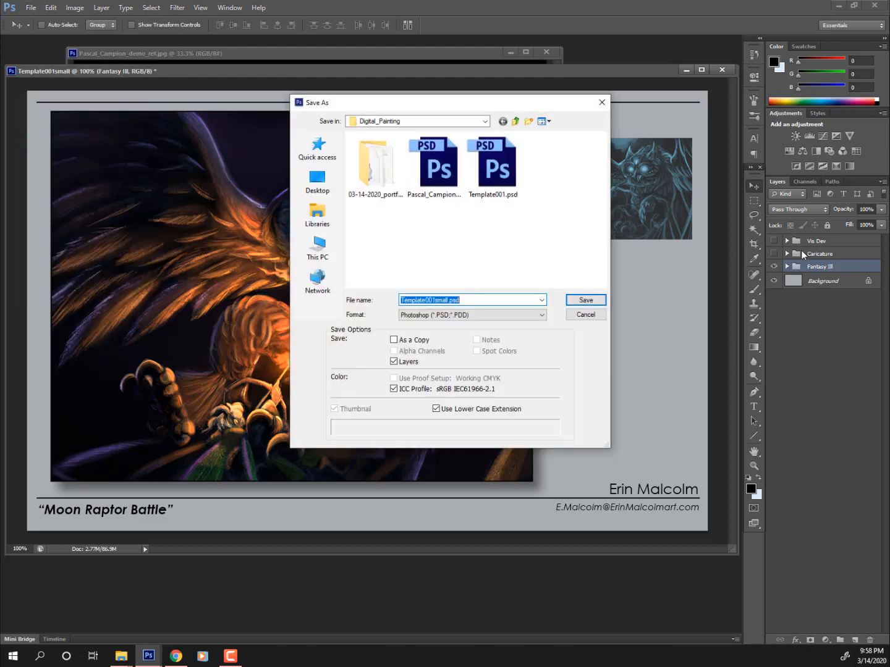
click(472, 317)
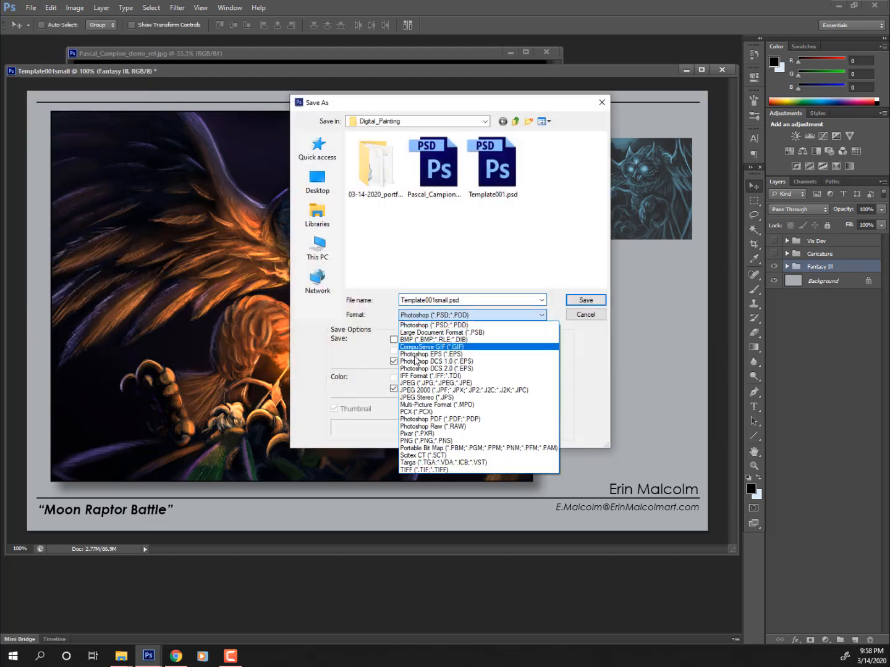
click(462, 383)
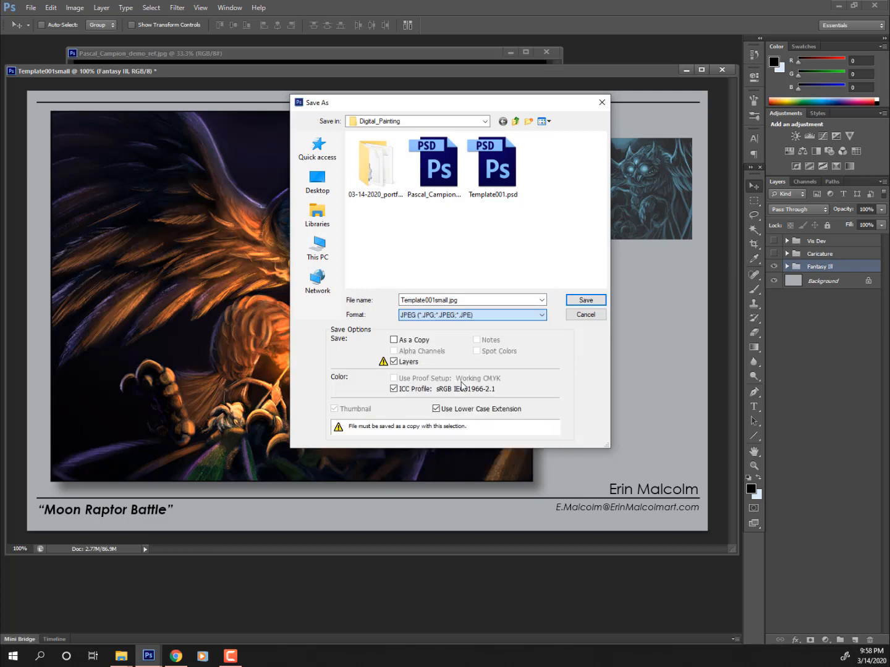
double_click(426, 301)
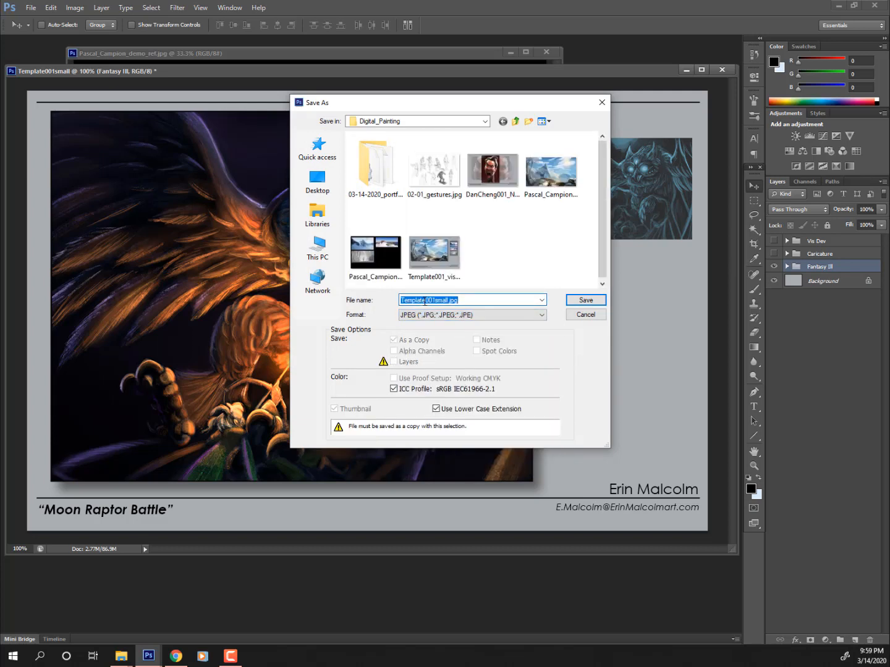
drag(425, 301, 267, 302)
text(ErinM)
text(_Moon_Raptor)
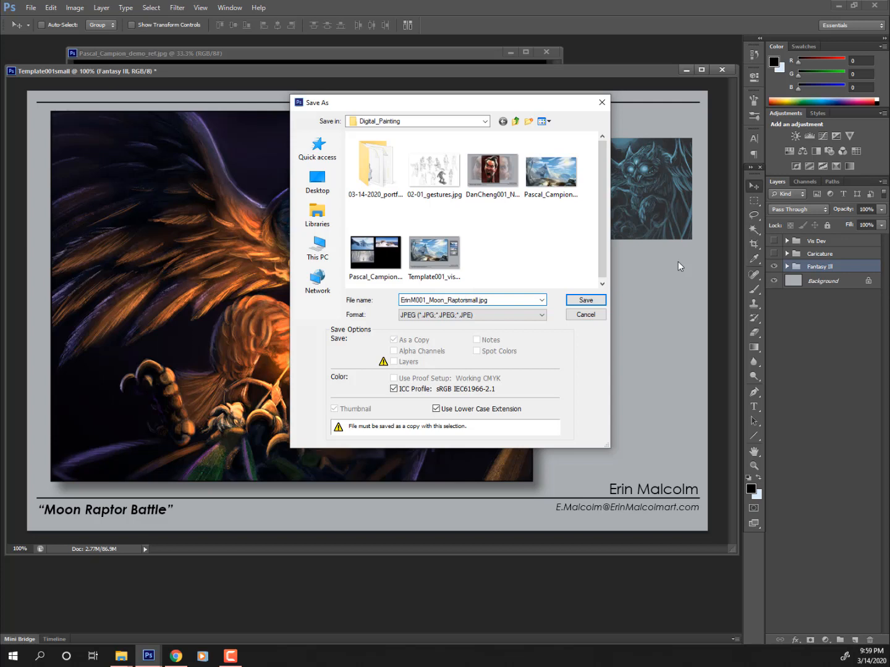
text(_)
click(593, 303)
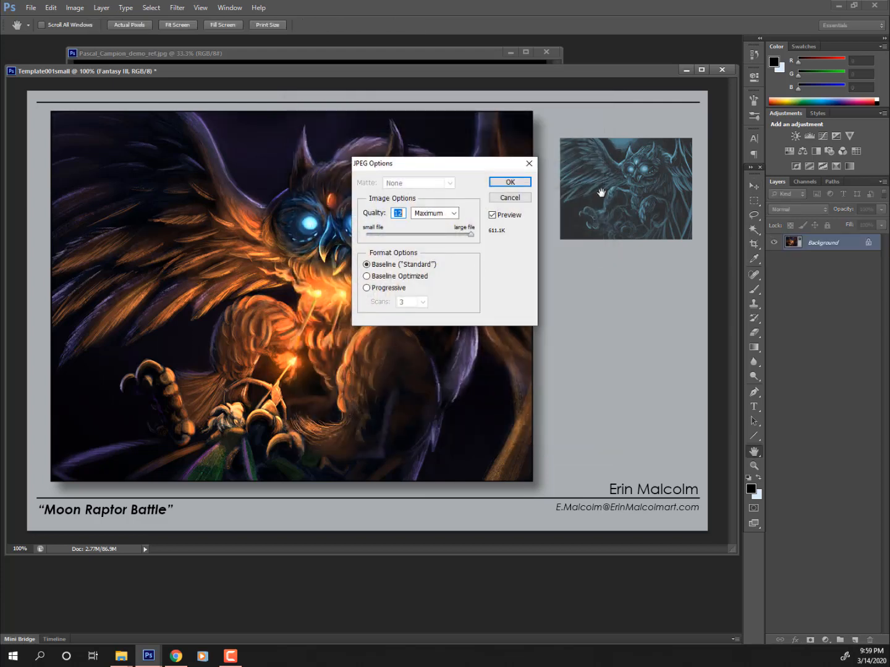
click(506, 183)
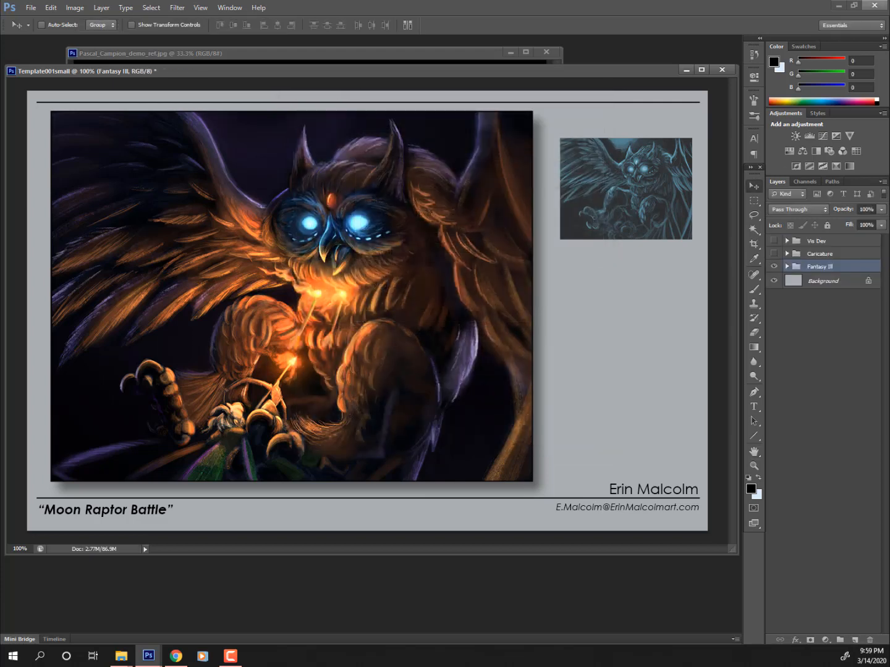
- Minimize Photoshop and arrange two File Explorer windows of the DEMO folder
click(838, 6)
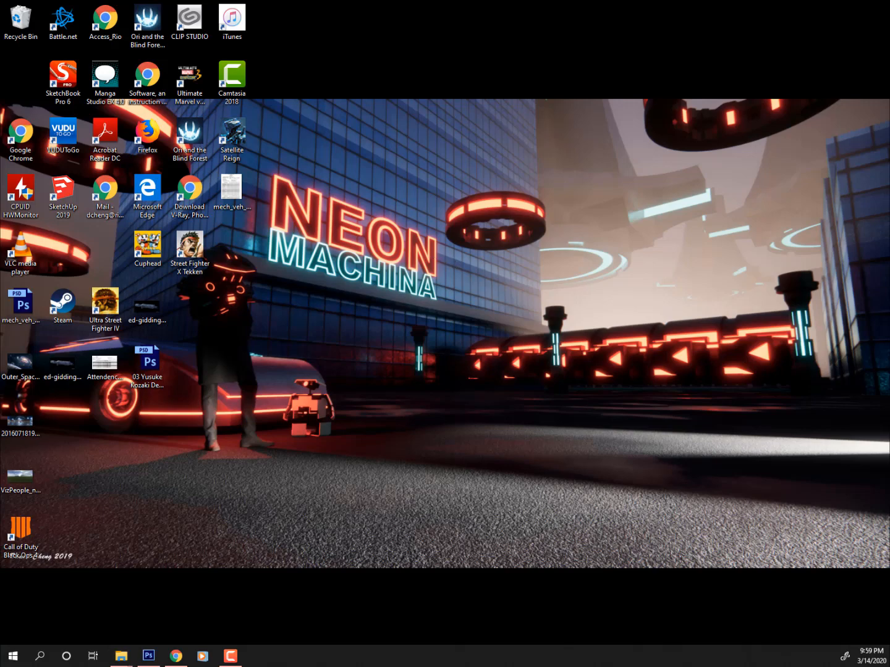
click(121, 656)
drag(454, 113, 437, 32)
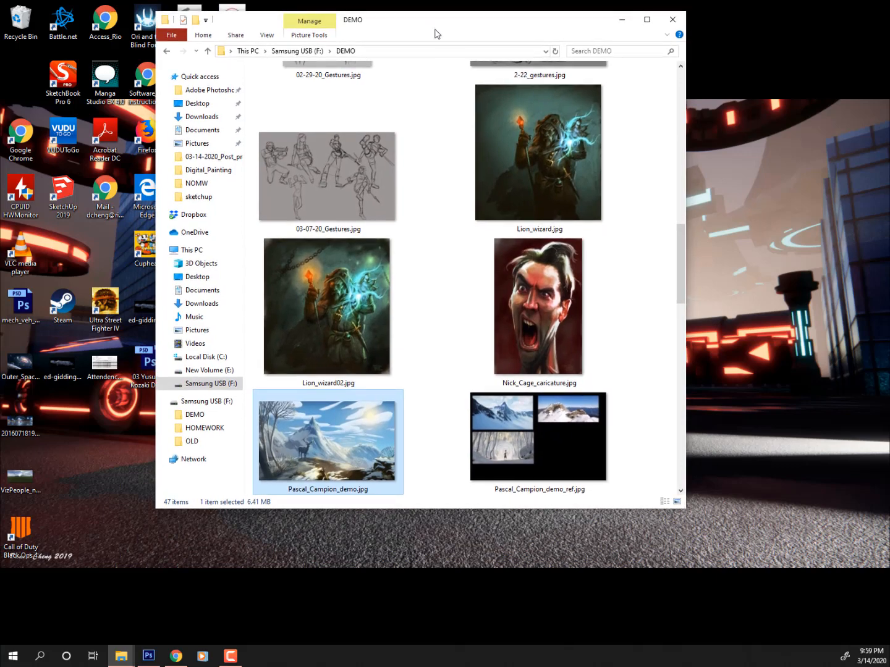
key(ctrl+n)
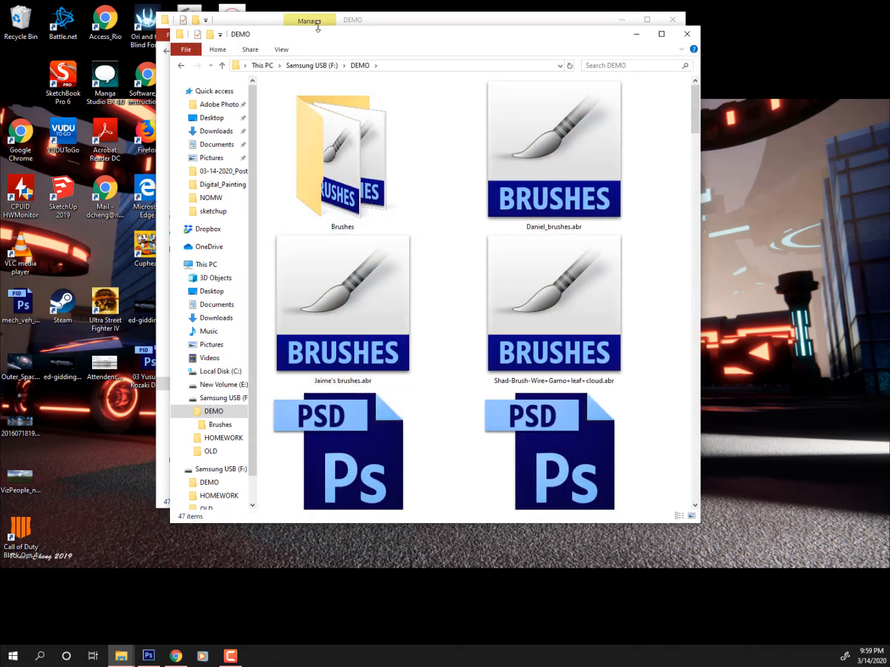
drag(432, 21, 0, 43)
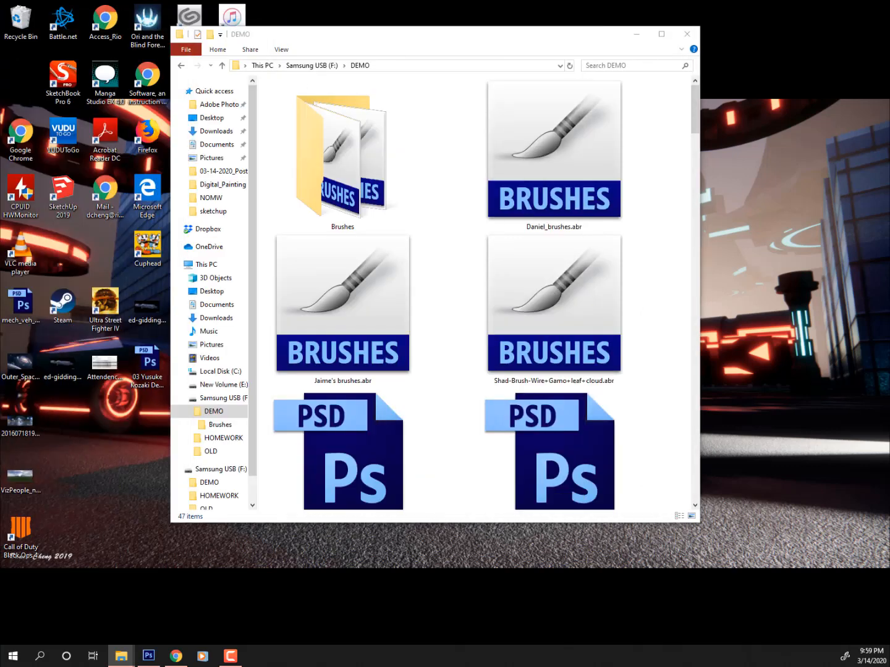
- Browse New Volume (E:) into Workspace and open the Rio_Hondo folder
click(224, 384)
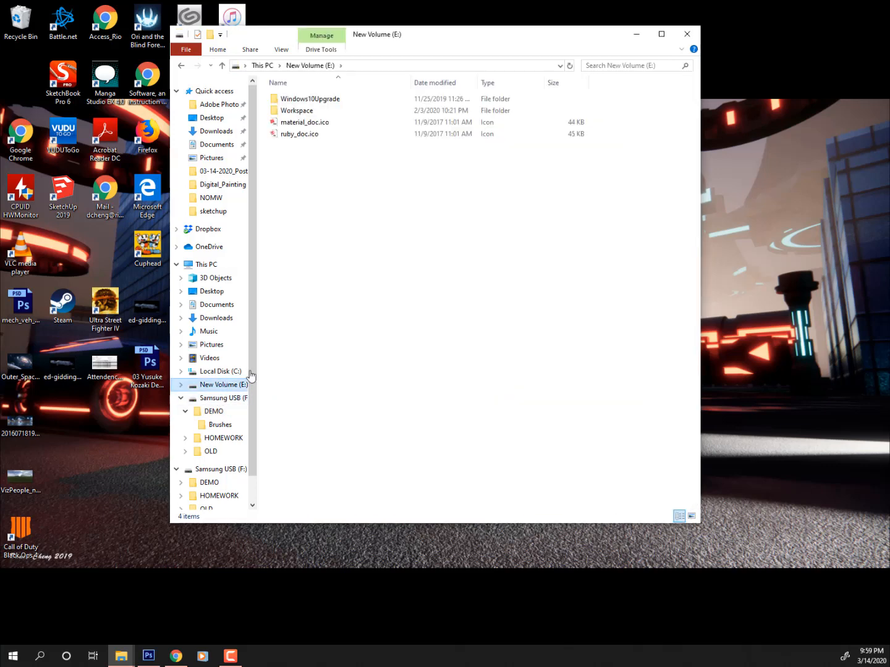
double_click(302, 111)
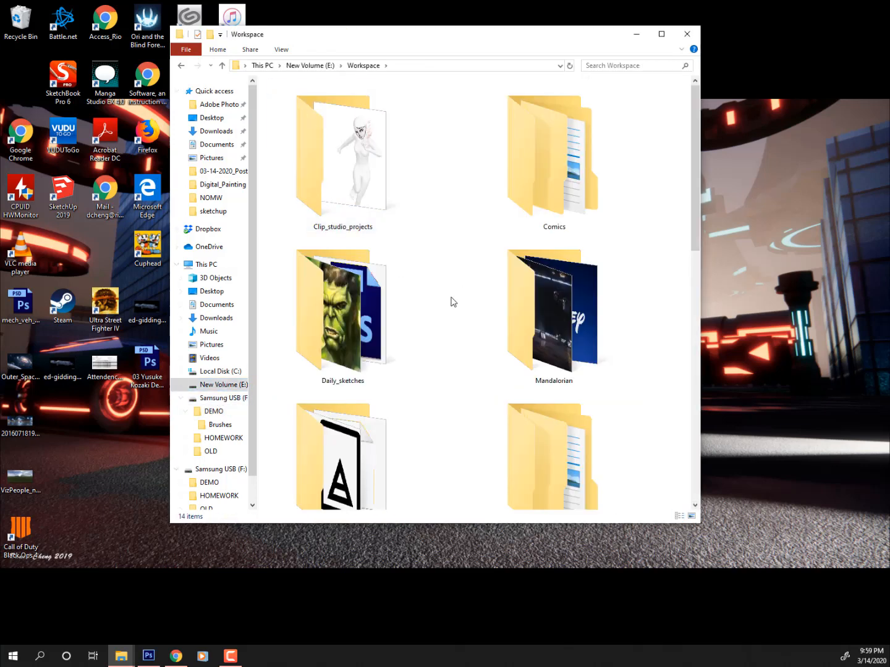
scroll(479, 364, down, 2)
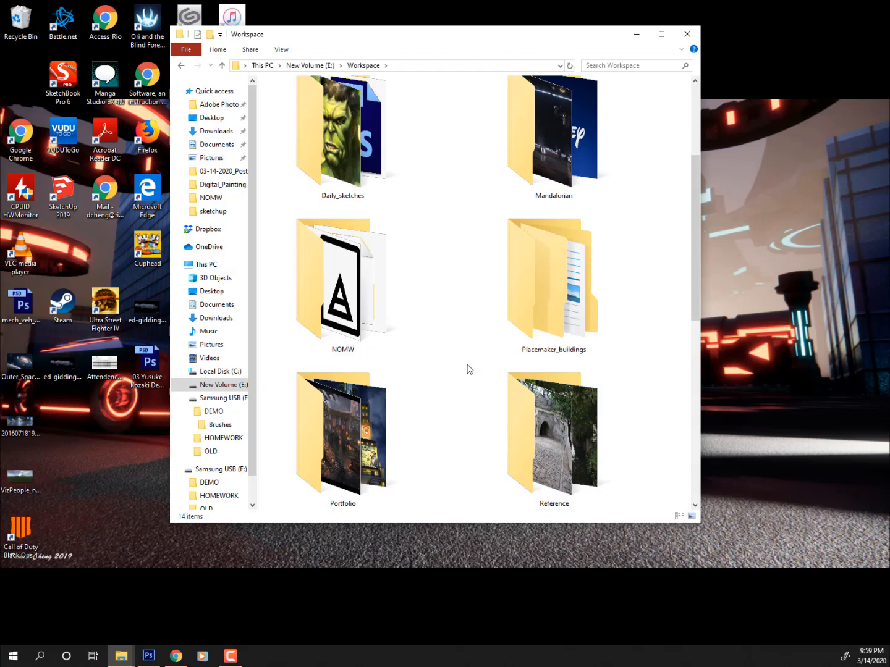
scroll(469, 369, down, 4)
scroll(469, 366, up, 1)
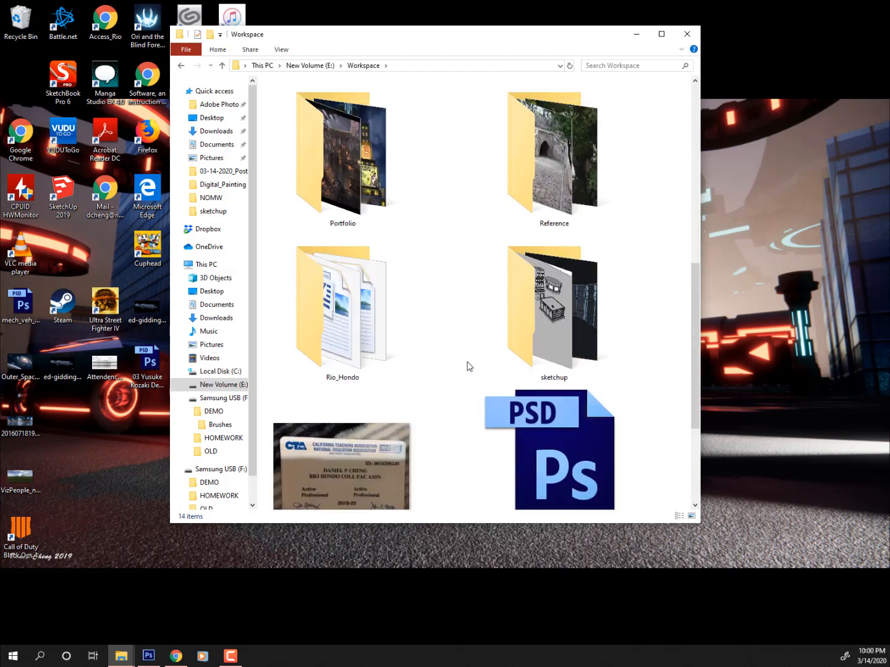
scroll(469, 366, up, 6)
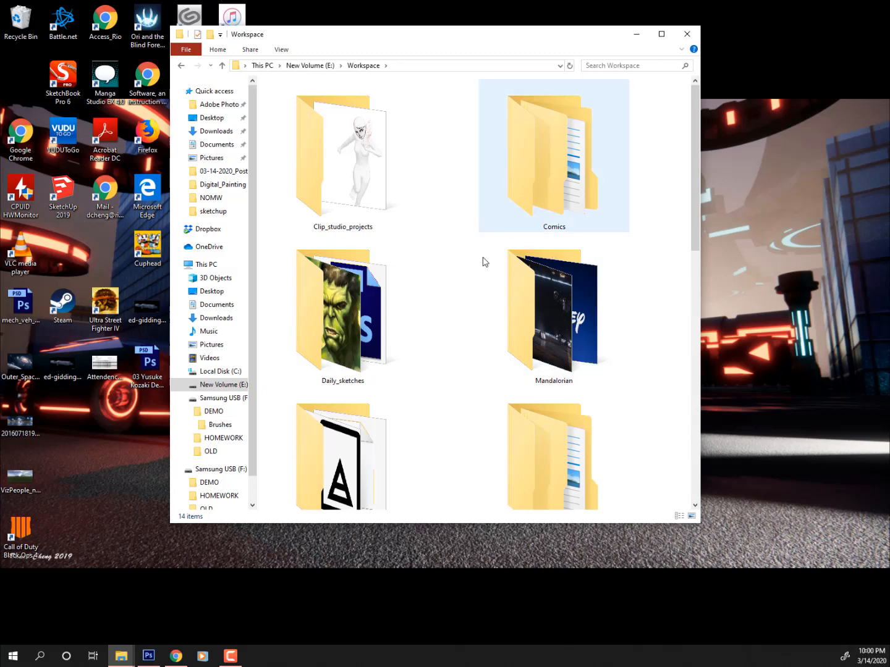
scroll(426, 355, down, 1)
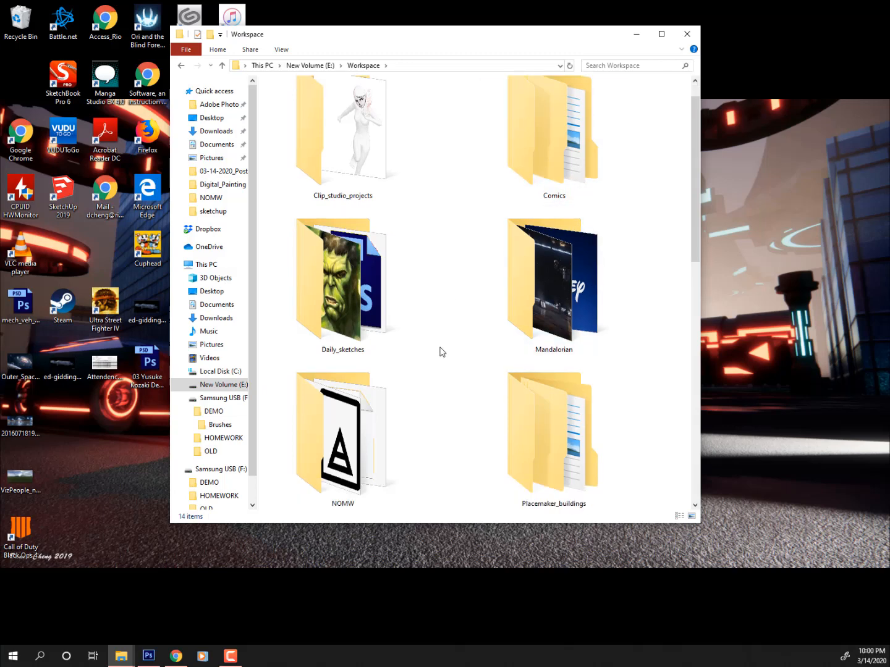
scroll(442, 353, down, 5)
double_click(343, 284)
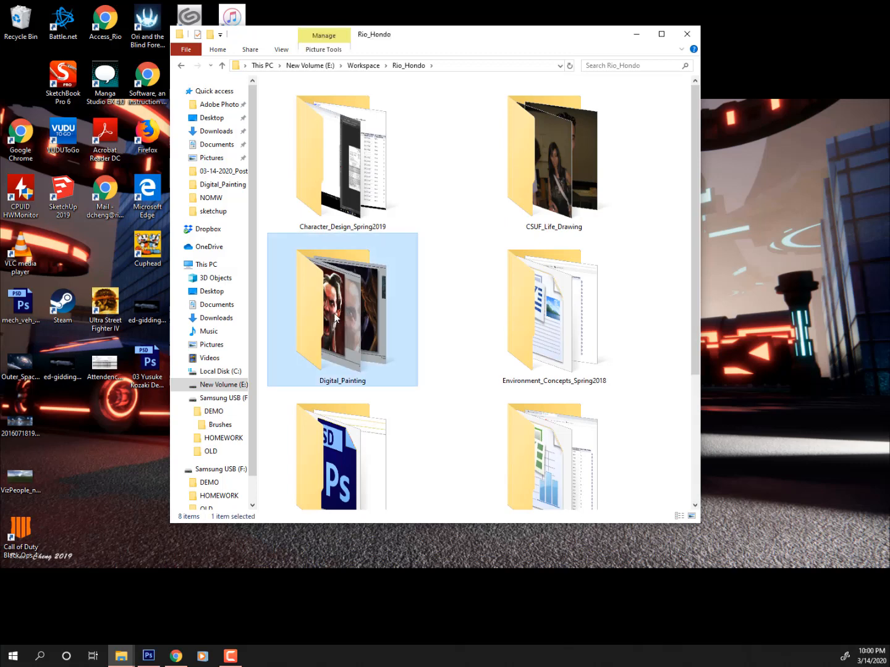
- Open the Digital_Painting folder and look through its images
double_click(336, 317)
click(546, 334)
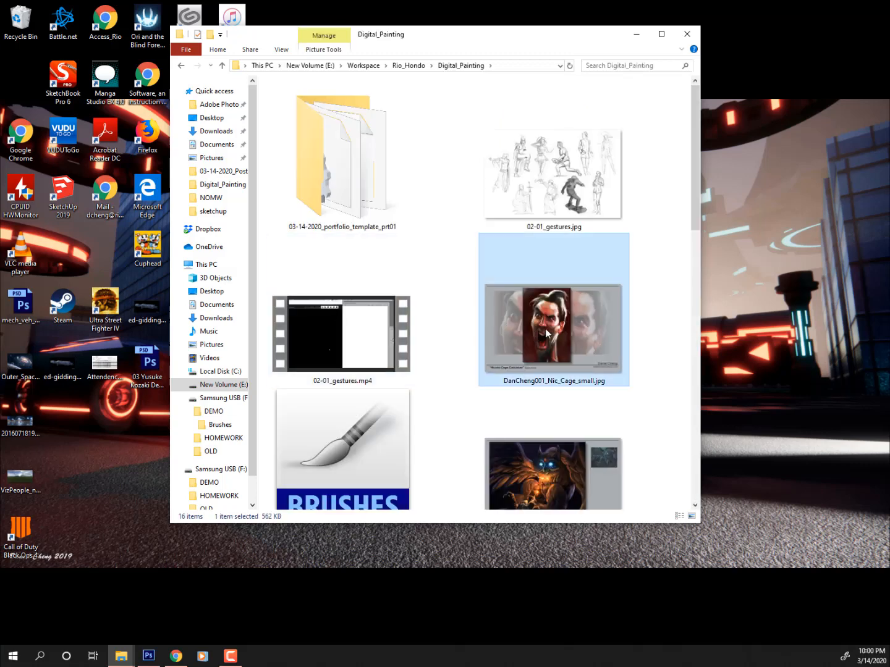
scroll(543, 356, down, 1)
scroll(548, 228, down, 5)
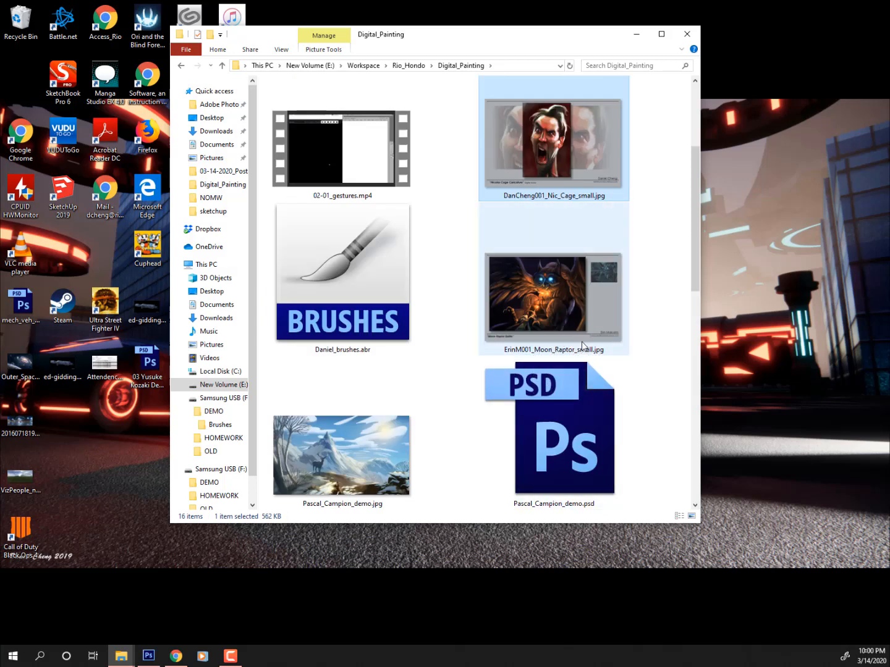
scroll(556, 349, up, 3)
scroll(582, 346, down, 5)
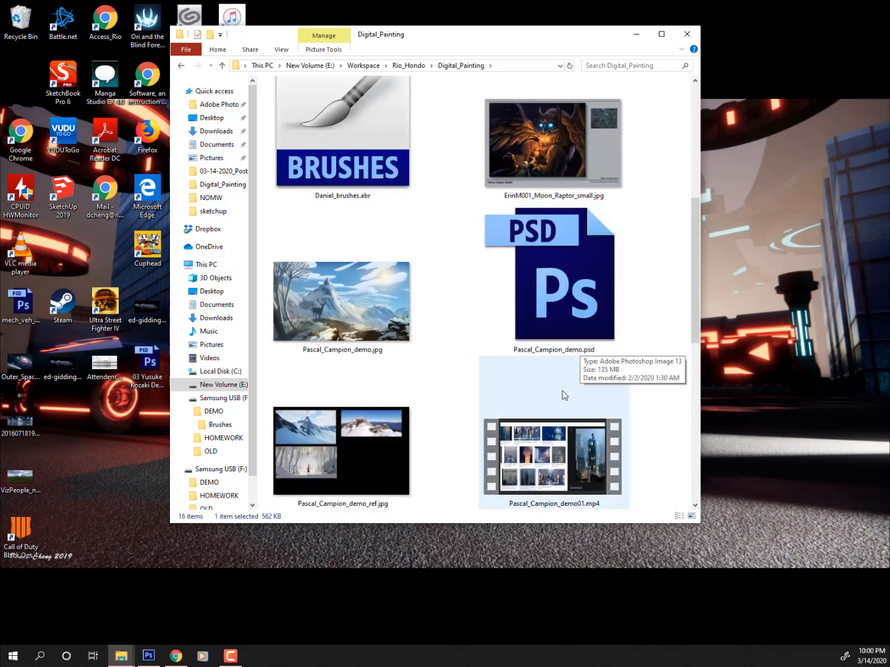
click(325, 351)
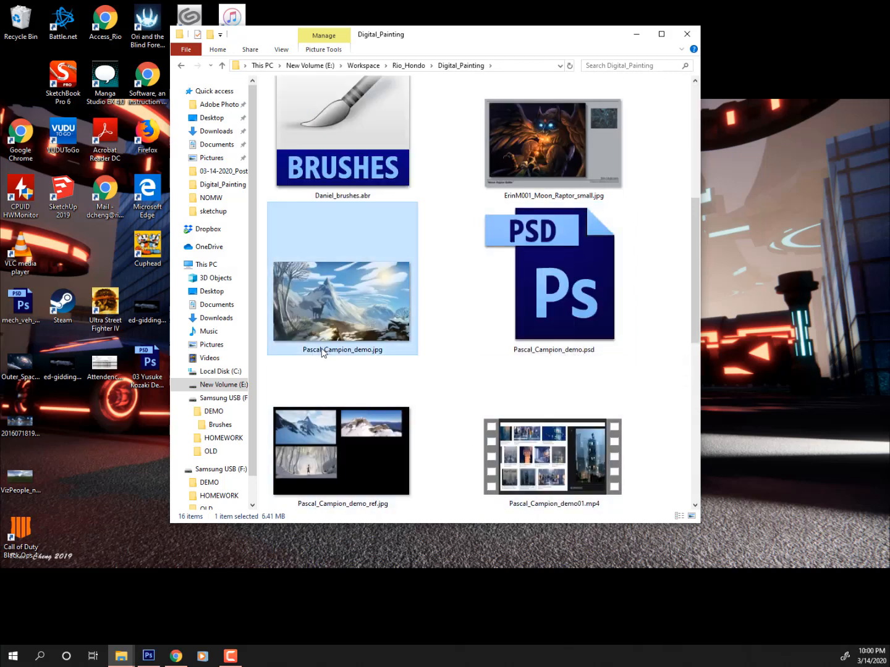
scroll(321, 353, down, 7)
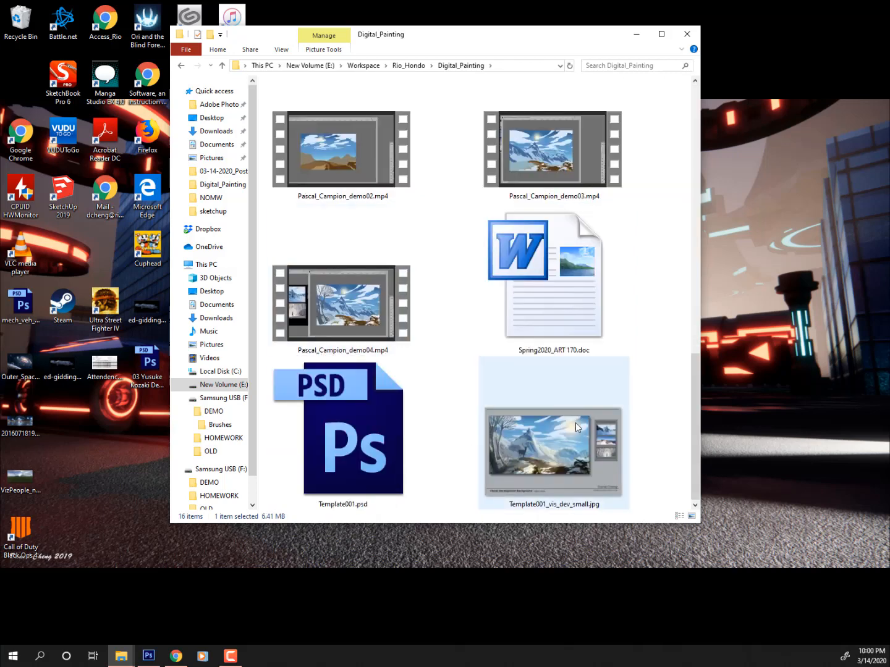
- Rename Template001_vis_dev_small.jpg, replacing 'Template' with the artist's name
click(540, 496)
click(524, 505)
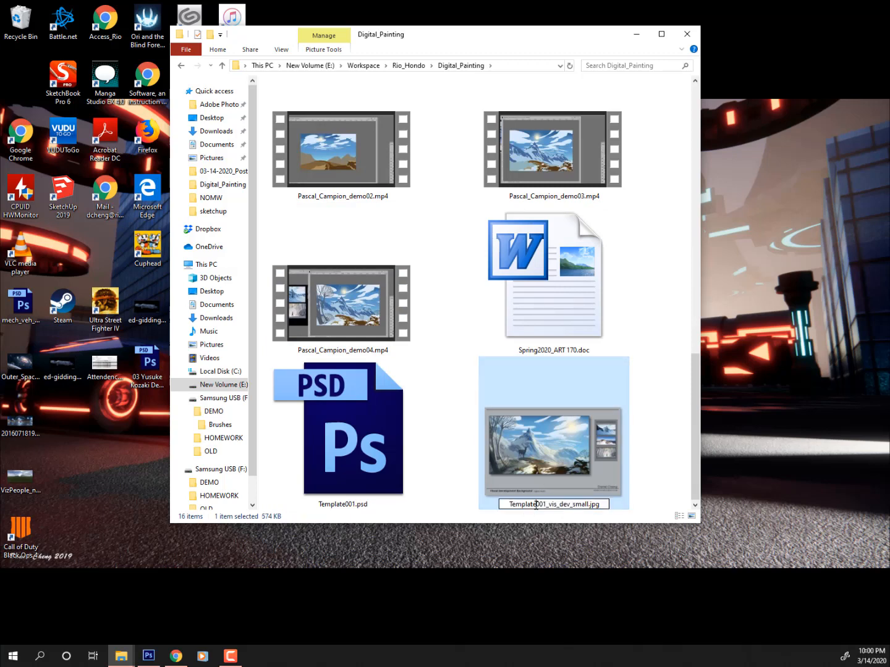
drag(536, 506, 451, 509)
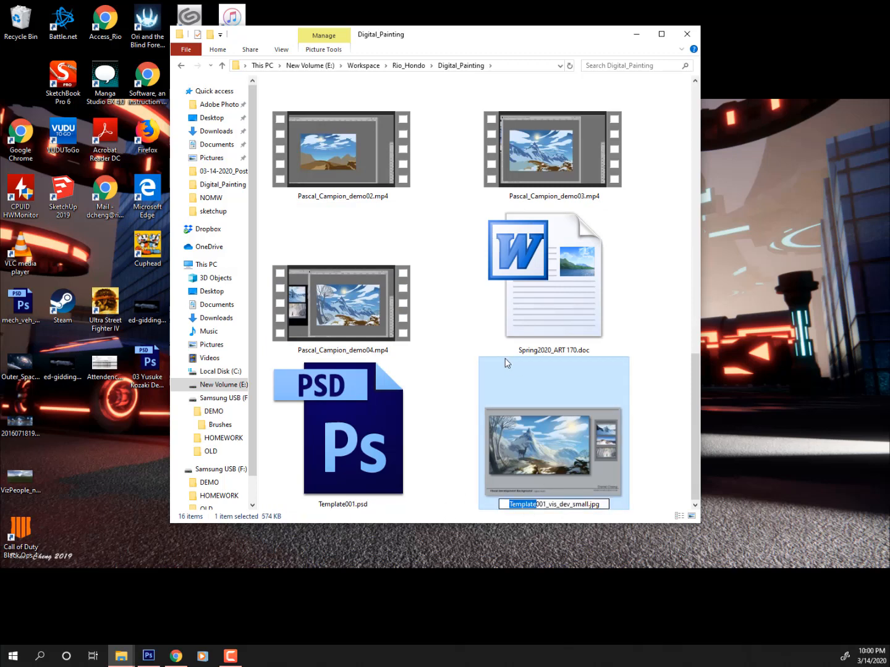
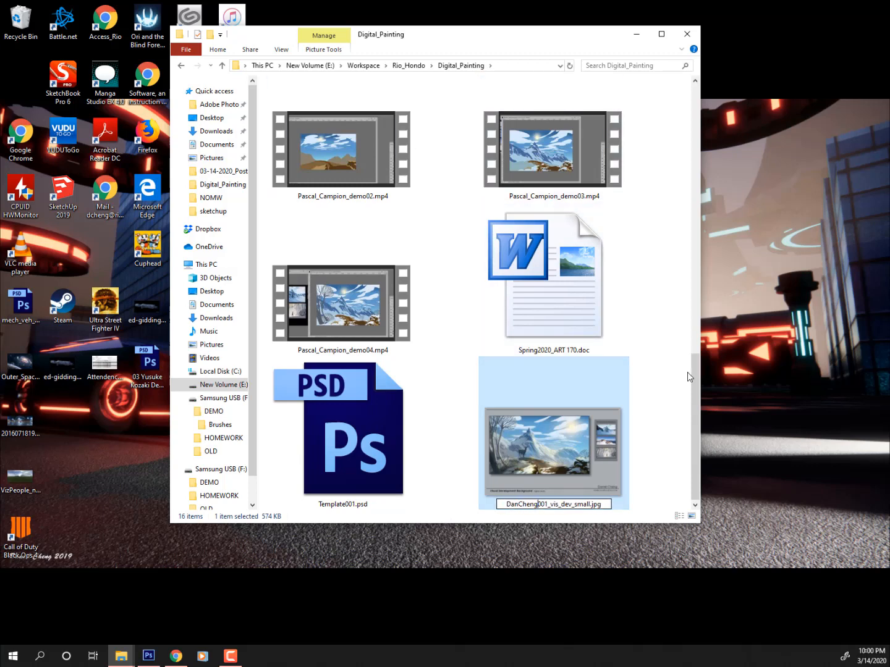
click(637, 388)
- Select the caricature, vis_dev and Moon Raptor template JPEGs together
scroll(630, 248, up, 10)
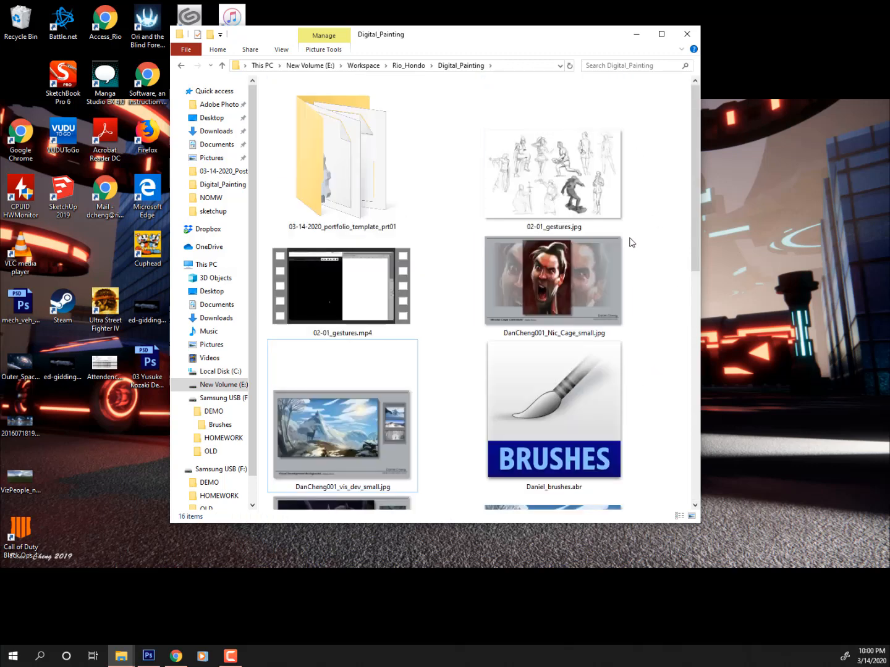
click(560, 278)
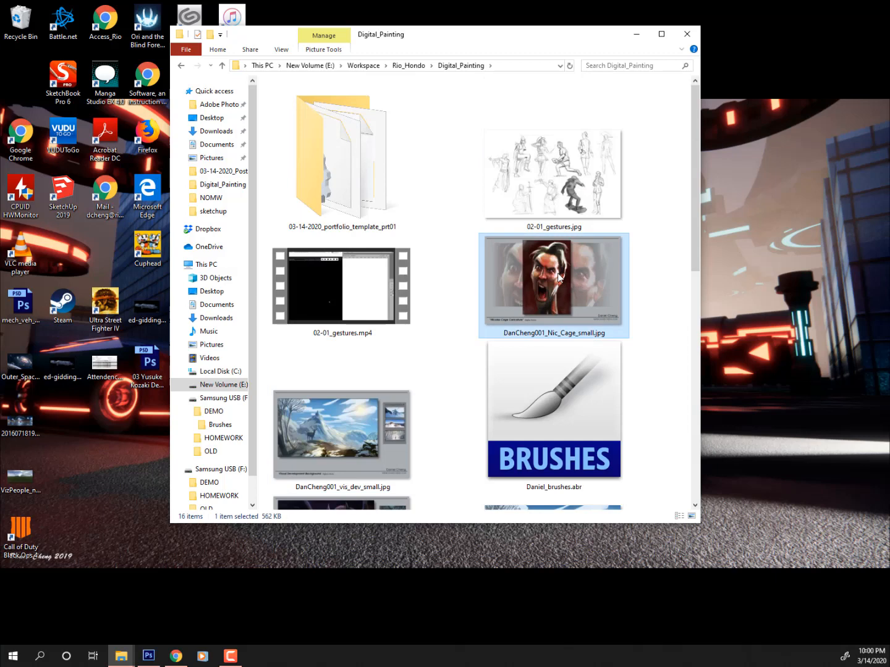
ctrl+click(337, 435)
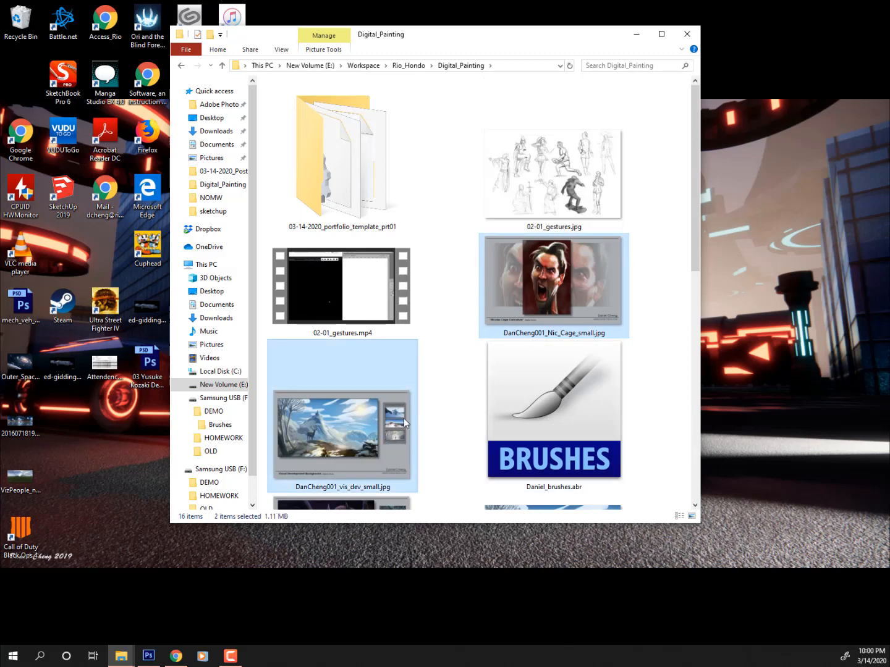
scroll(404, 421, down, 5)
scroll(406, 396, up, 3)
ctrl+click(409, 284)
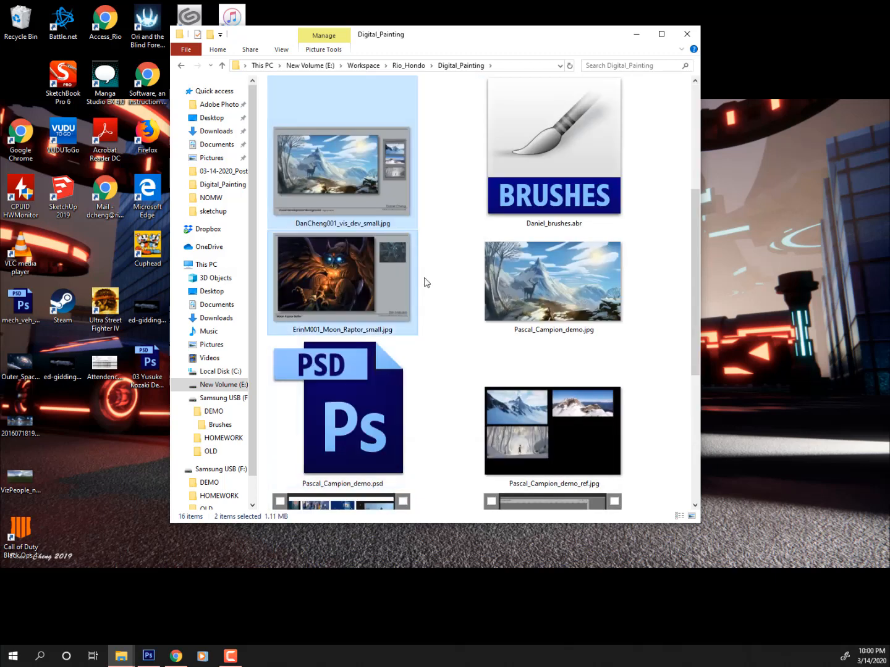
scroll(470, 291, up, 3)
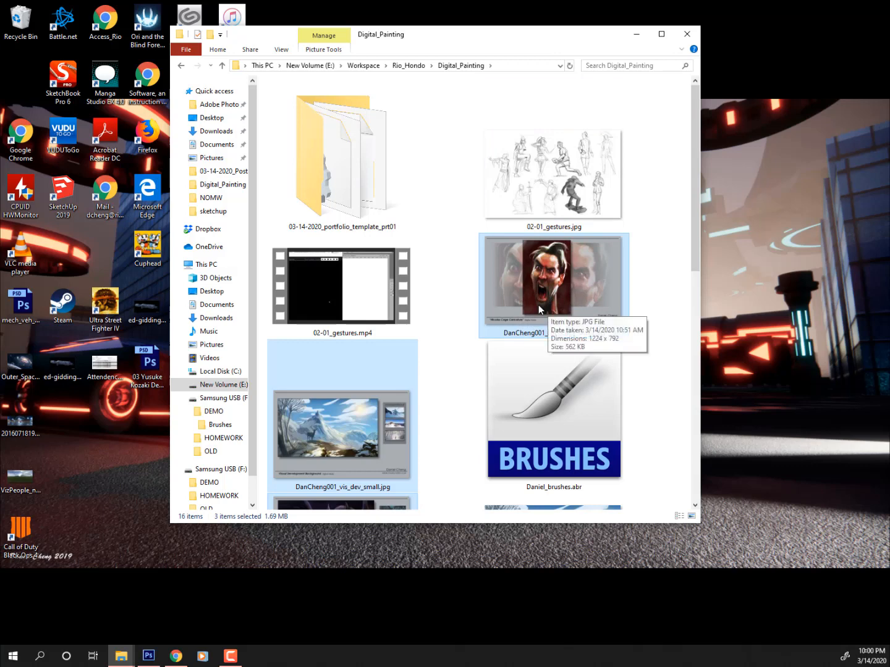
- Create a new folder named Templating in Digital_Painting
right_click(464, 274)
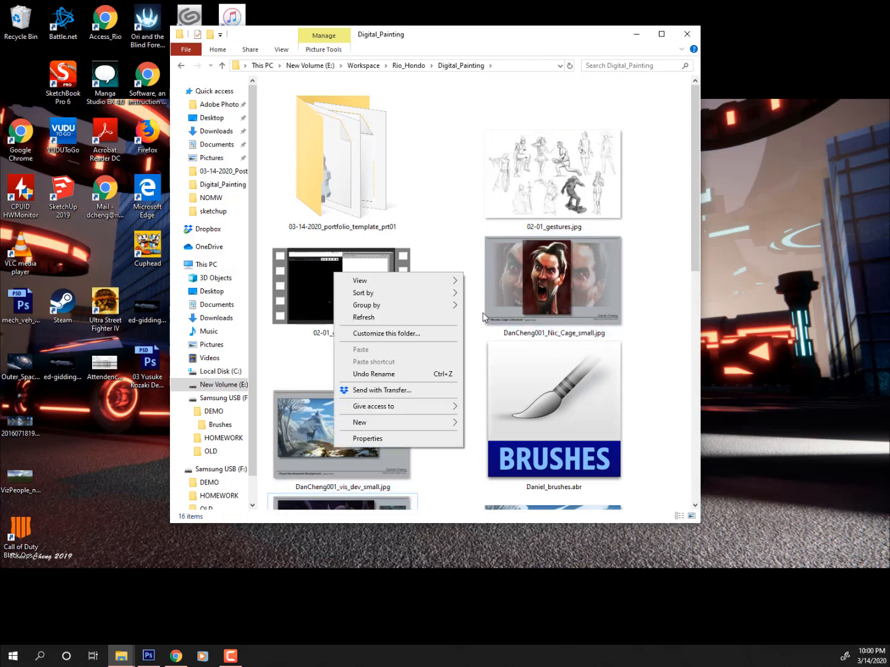
mouse_move(432, 422)
click(490, 423)
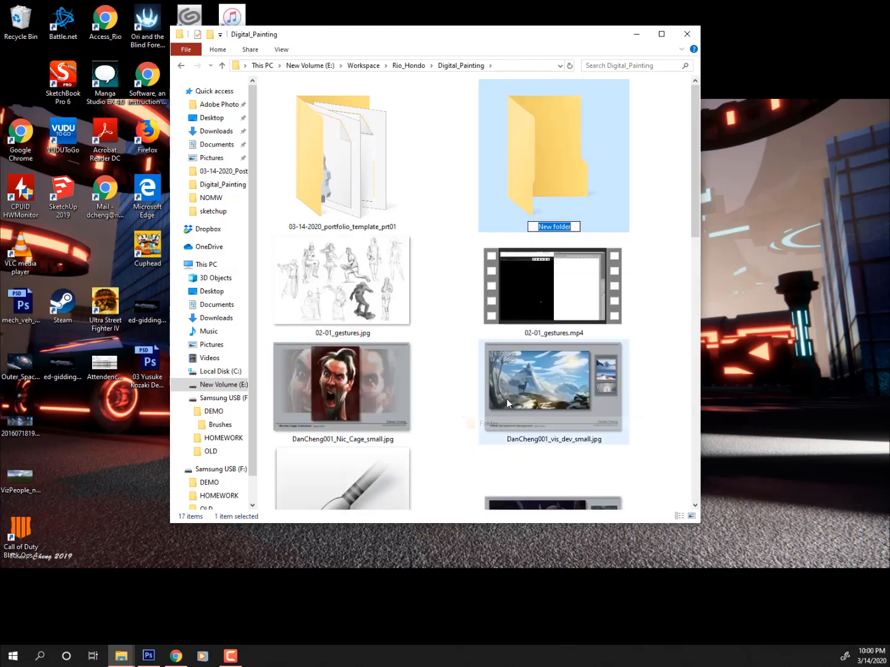
text(Tem)
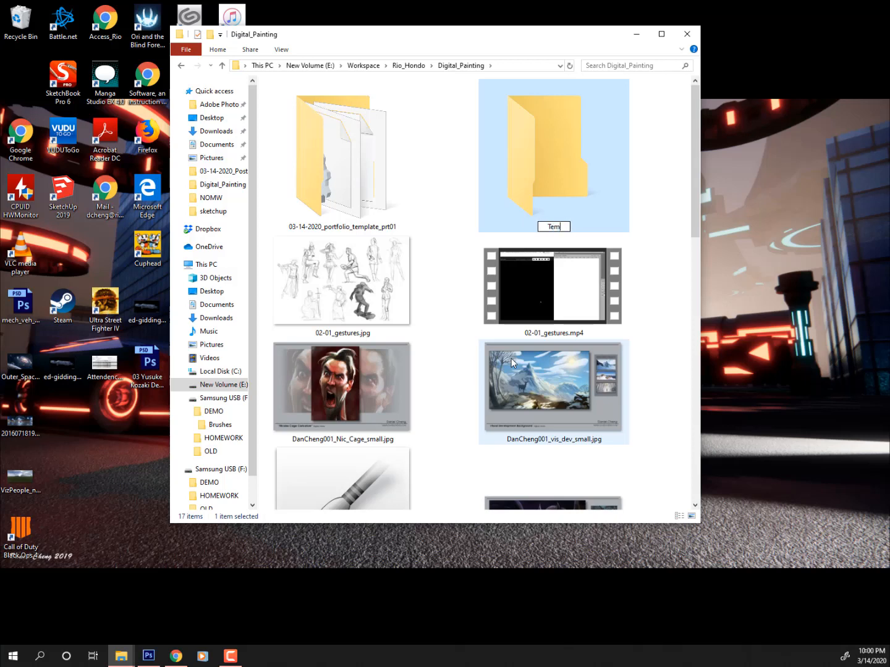
text(plating)
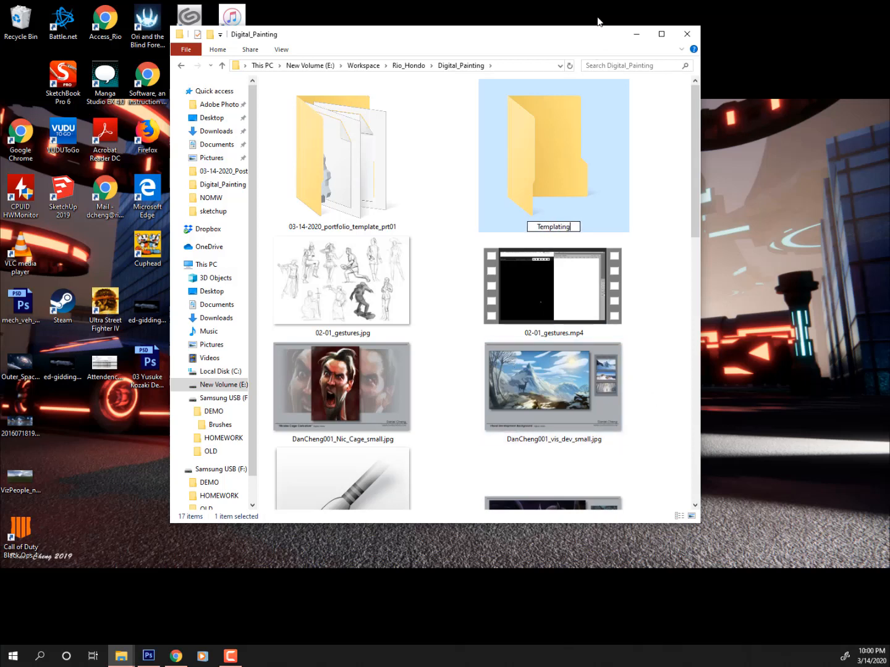
- Move the caricature, vis_dev and Moon Raptor JPEGs into Templating and open it
click(389, 433)
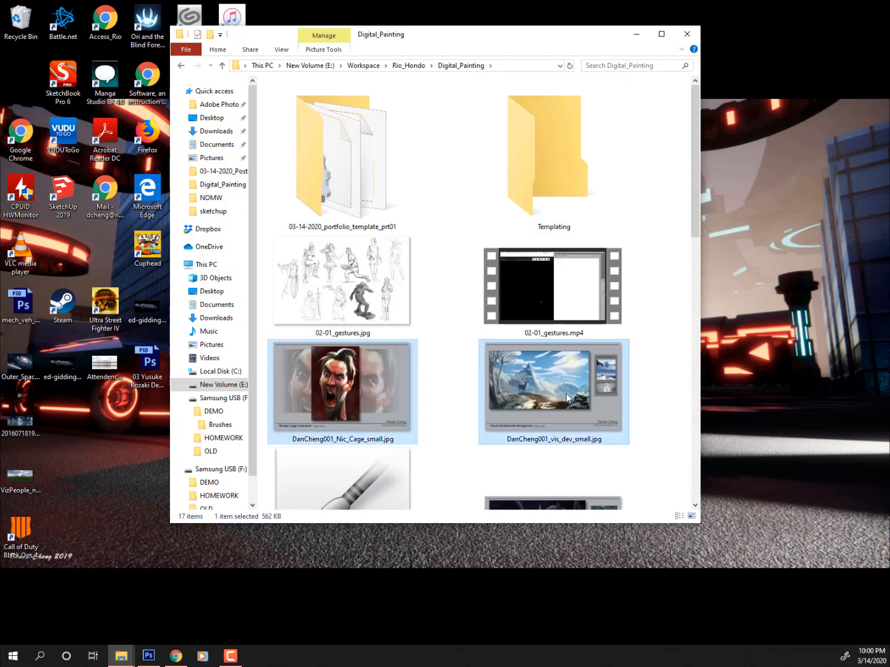
ctrl+click(566, 398)
scroll(567, 397, down, 5)
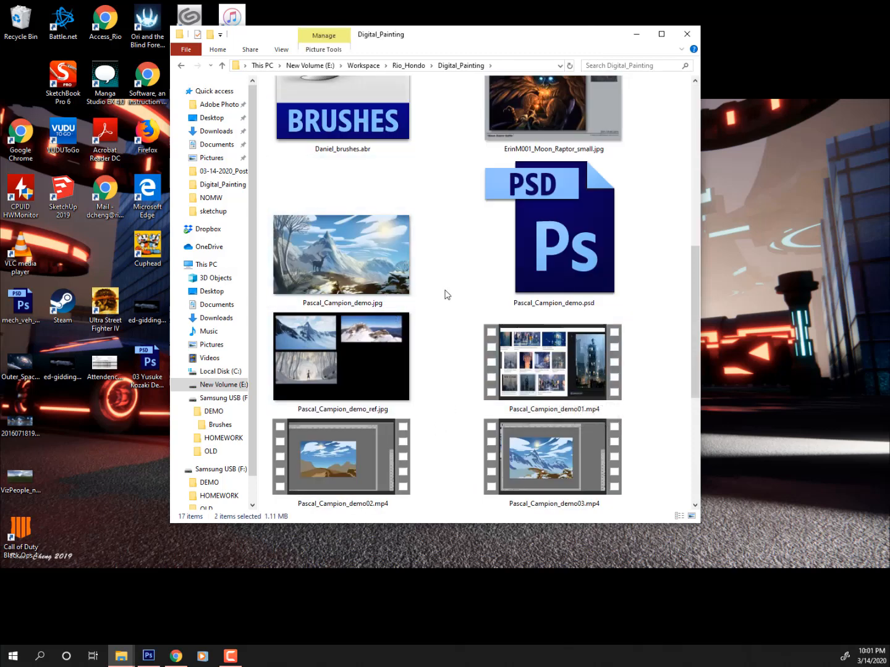
scroll(446, 295, up, 5)
drag(597, 397, 547, 226)
drag(587, 467, 572, 183)
double_click(573, 183)
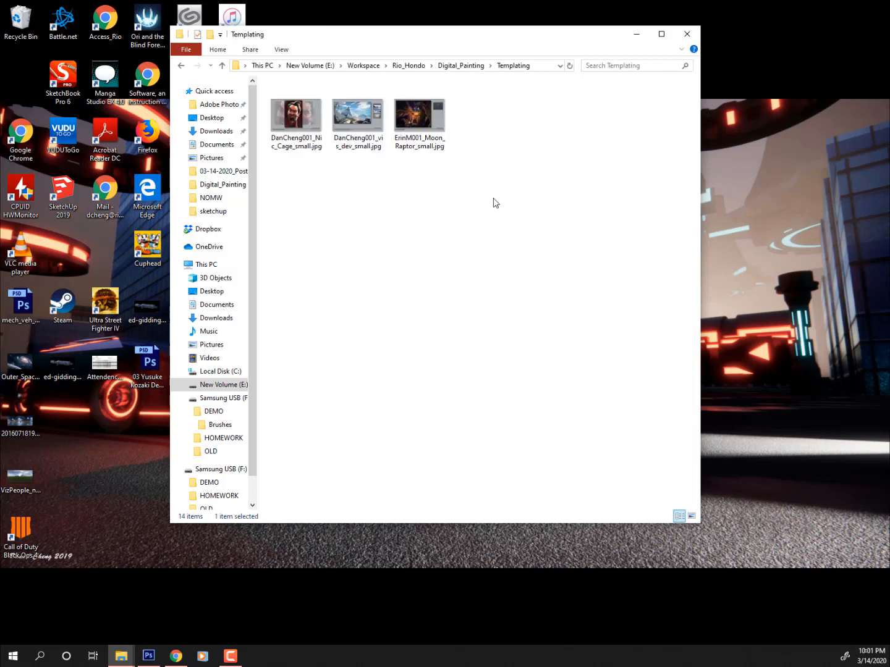
- Show the files as extra large icons and open the Moon Raptor JPEG in Photos
right_click(509, 165)
mouse_move(494, 170)
click(524, 172)
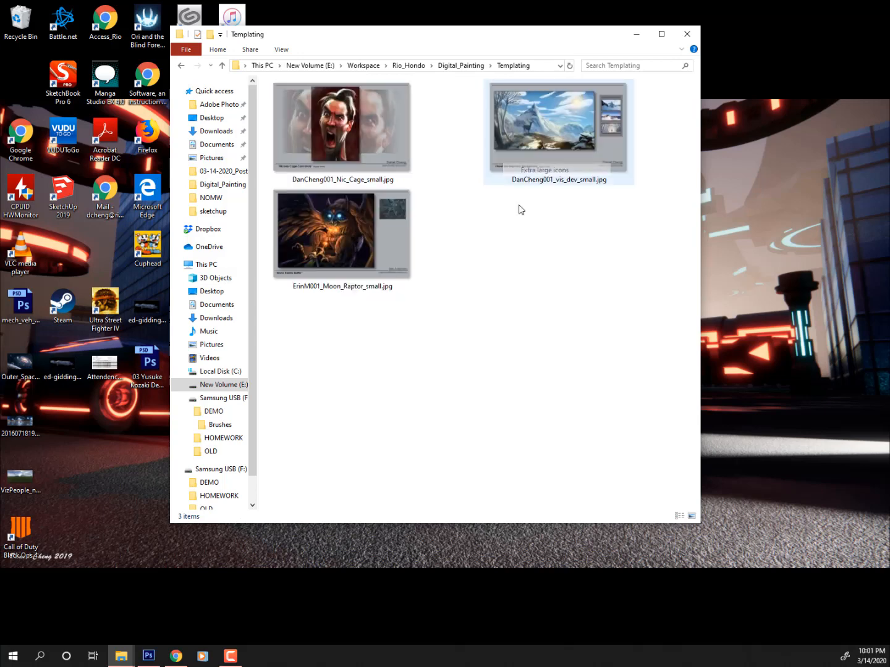
click(365, 136)
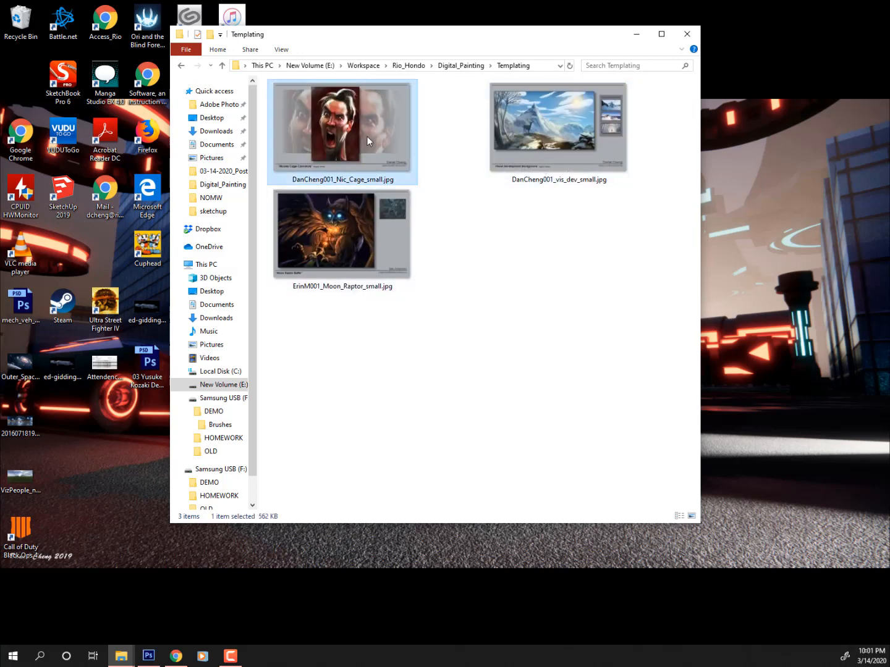
click(384, 230)
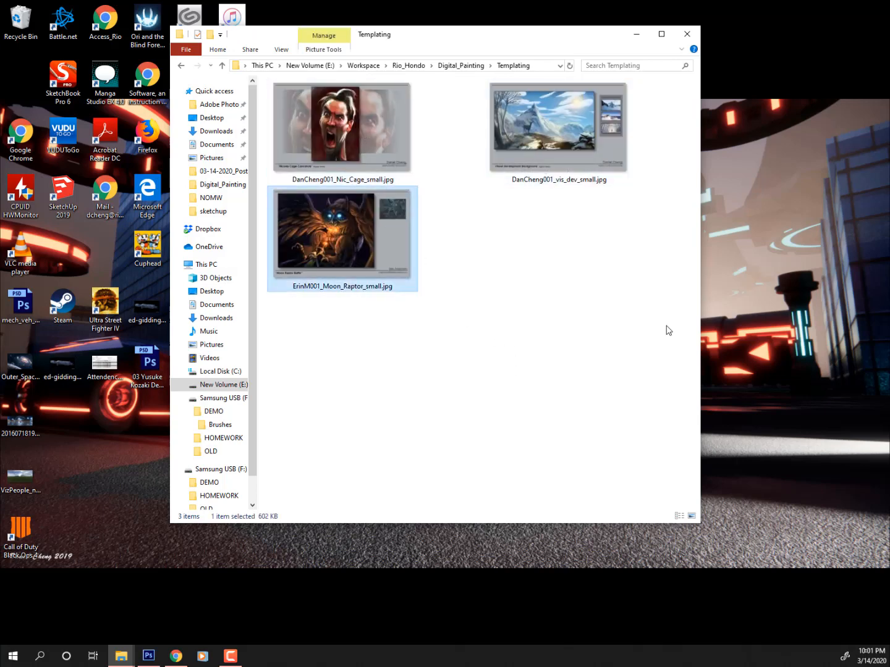
double_click(375, 240)
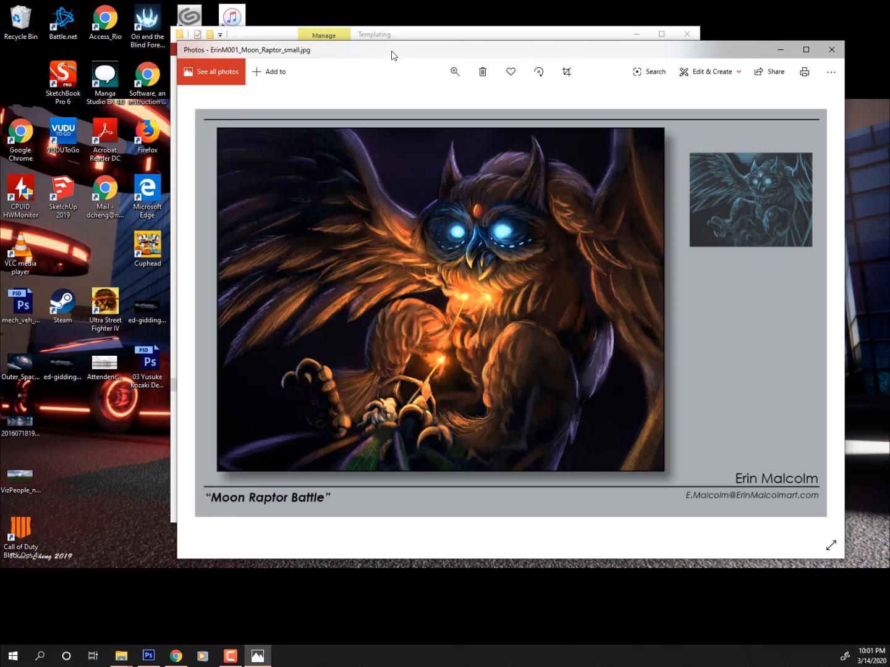
- Move the Moon Raptor preview aside, close it, and clear the Explorer selection
drag(389, 58, 331, 60)
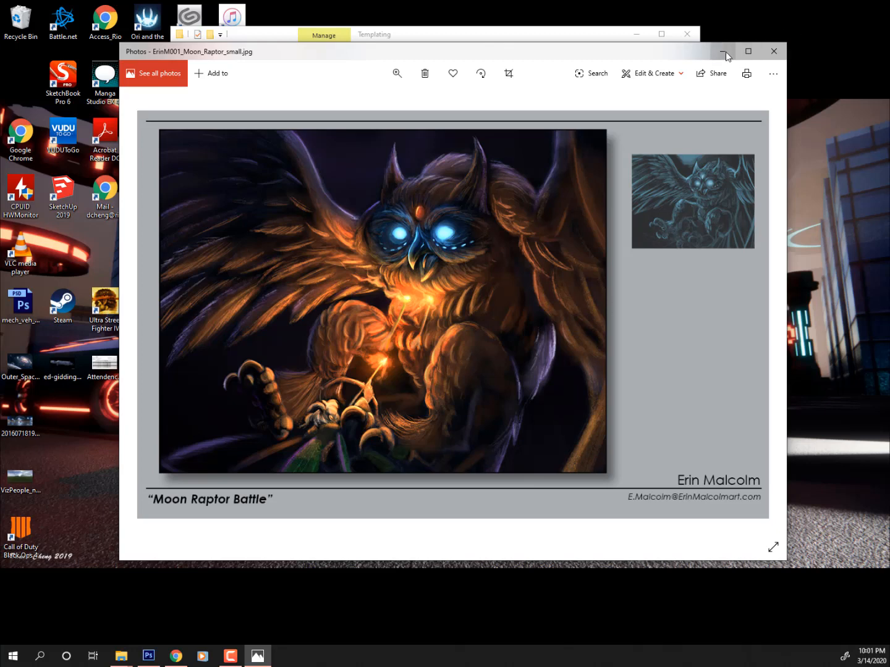
drag(685, 53, 519, 115)
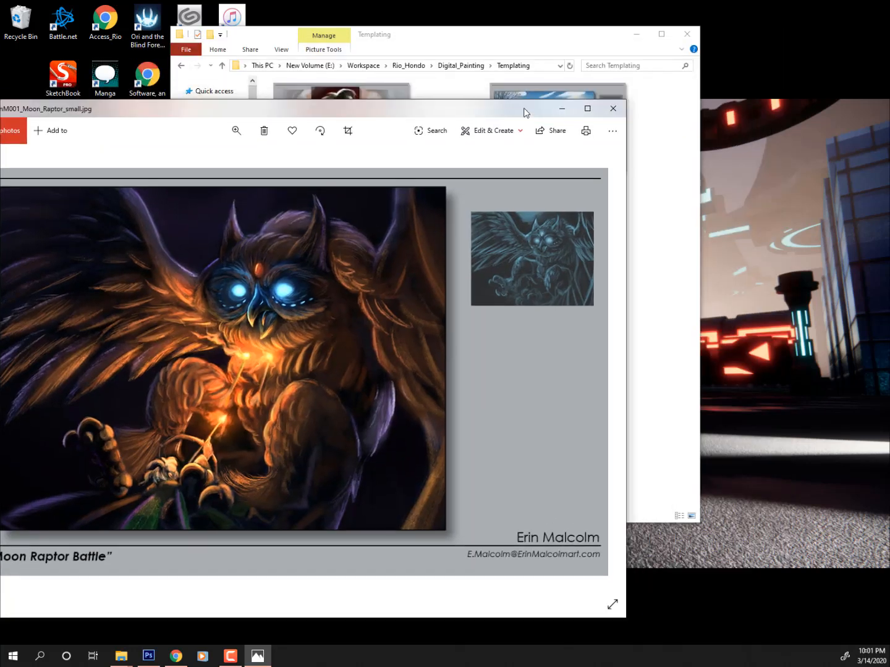
click(603, 116)
click(492, 365)
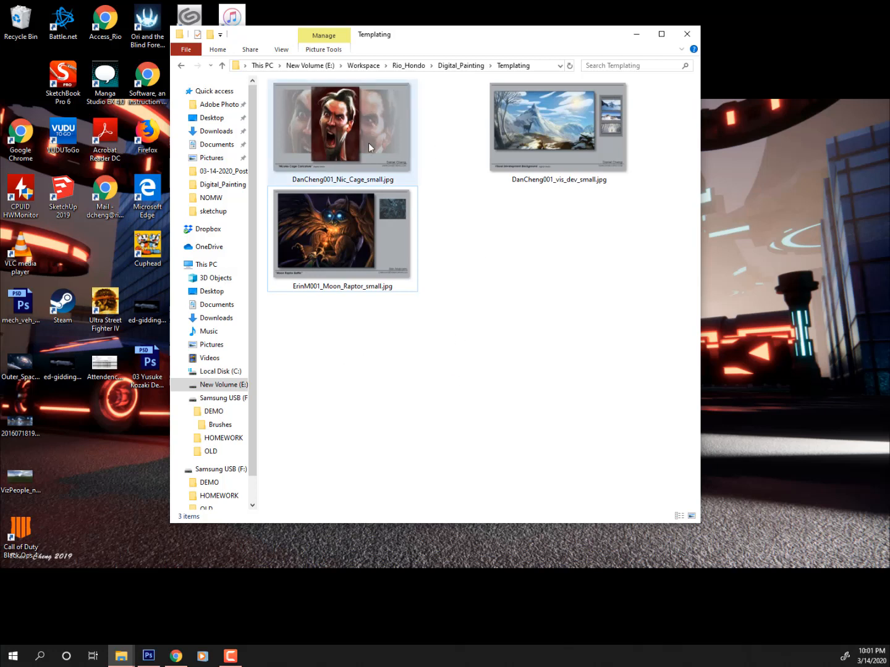
- Return to Photoshop, move the document windows aside, and toggle the Caricature layer on and off
click(149, 656)
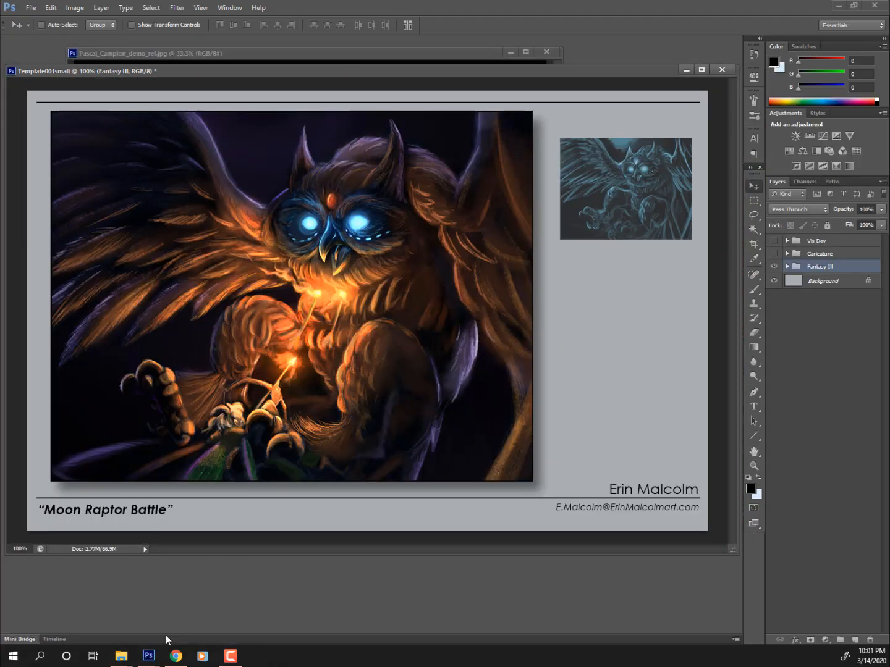
drag(154, 71, 0, 126)
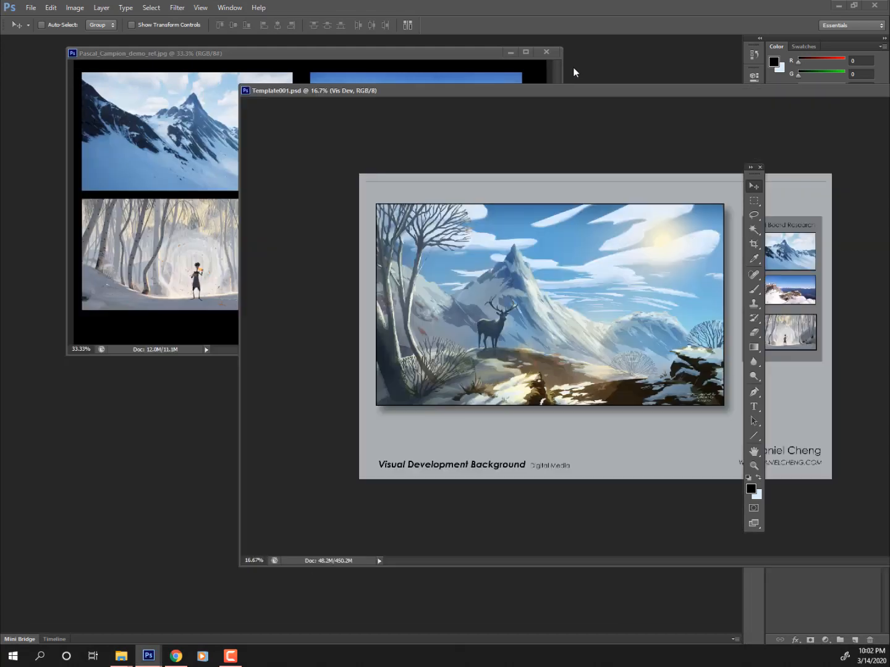
drag(519, 89, 278, 97)
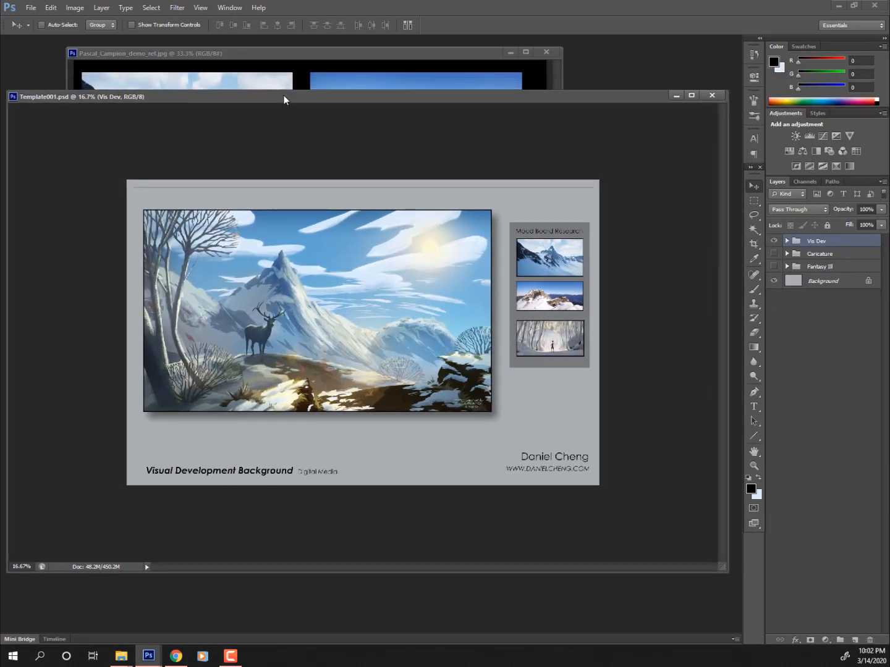
click(774, 252)
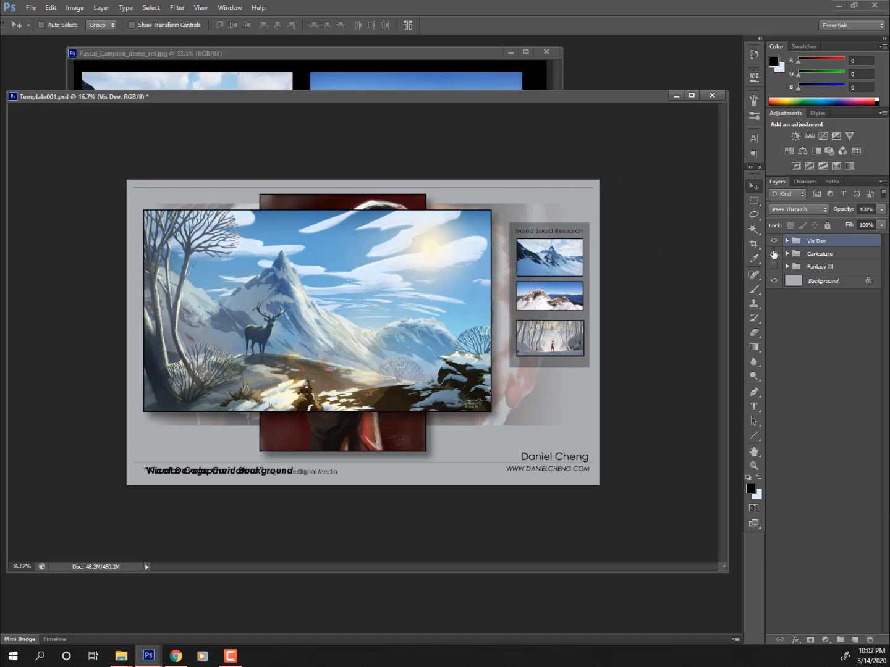
click(774, 253)
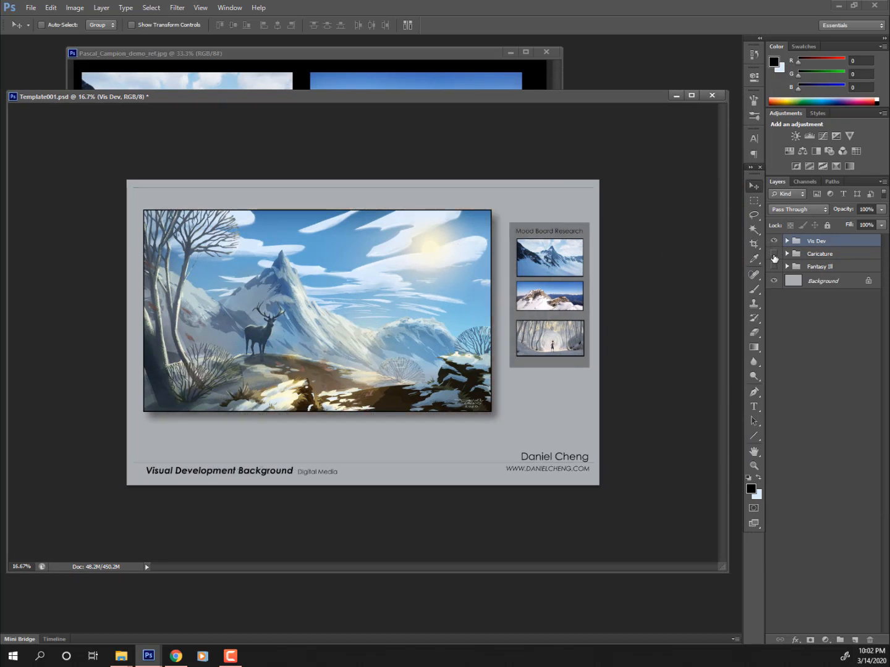